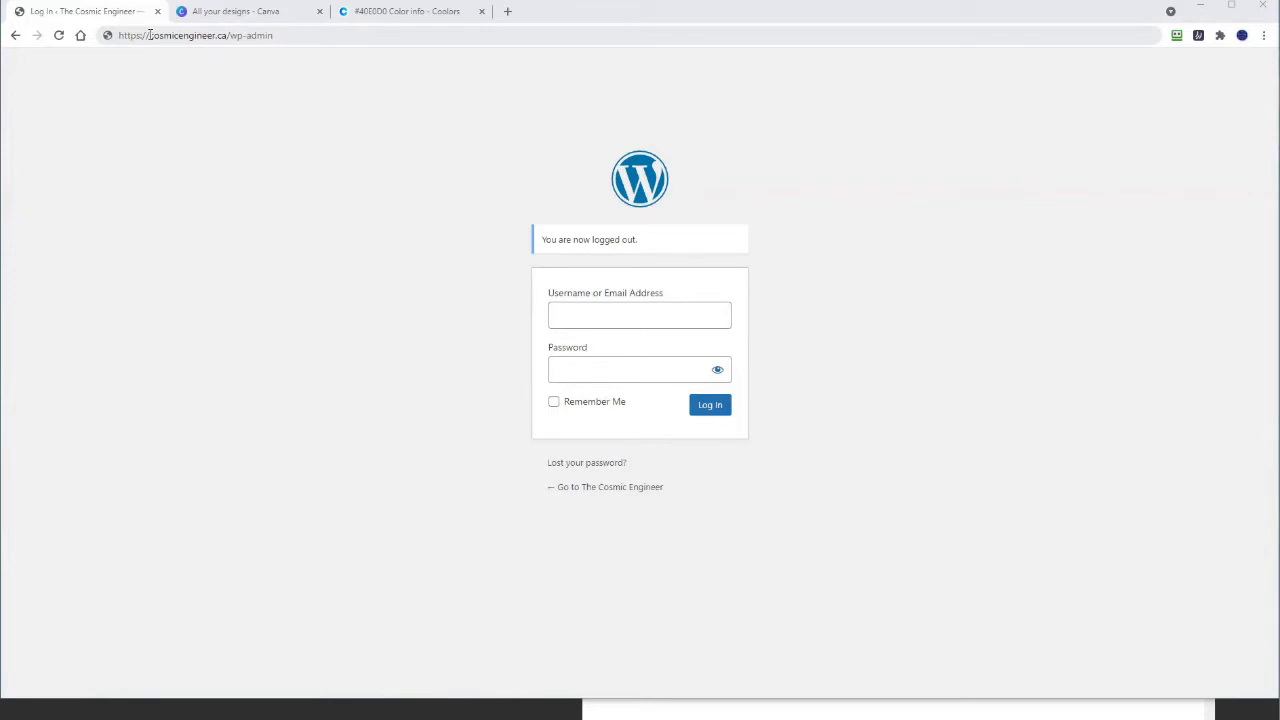
Step: Reload the cosmicengineer.ca wp-admin login page and sign in with the saved credentials
left_click_drag(147, 35, 228, 37)
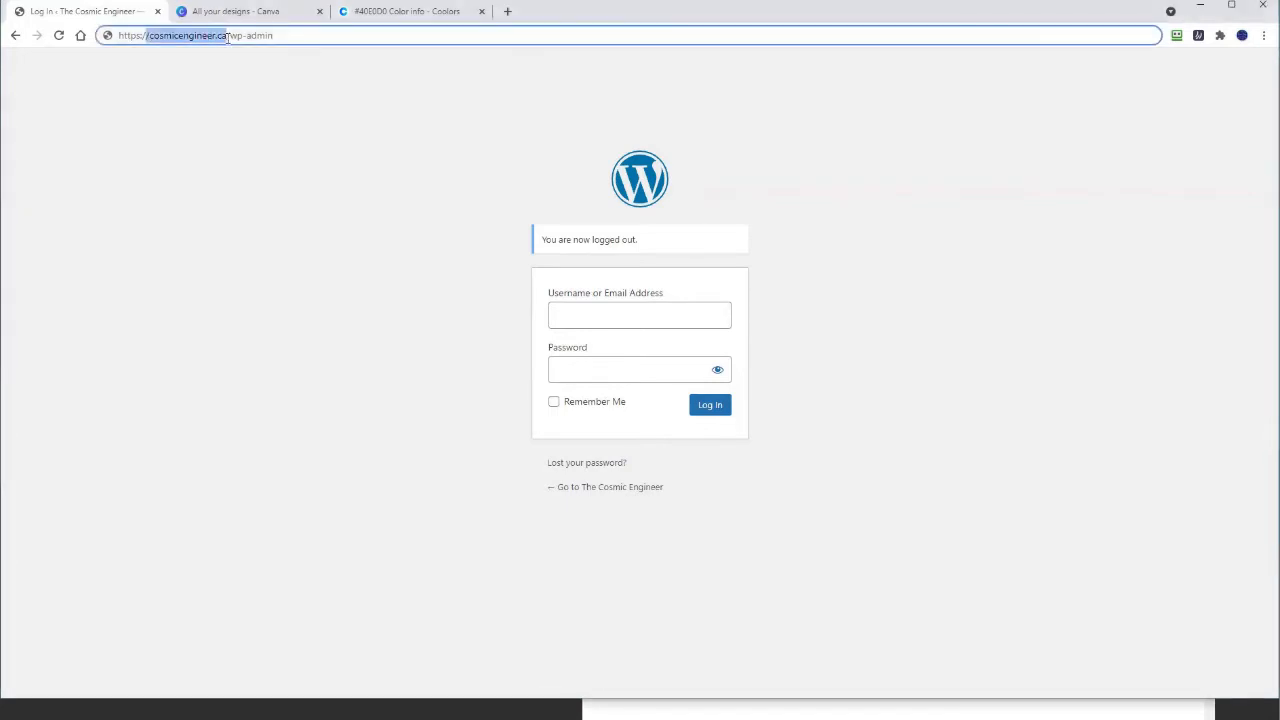
left_click(297, 35)
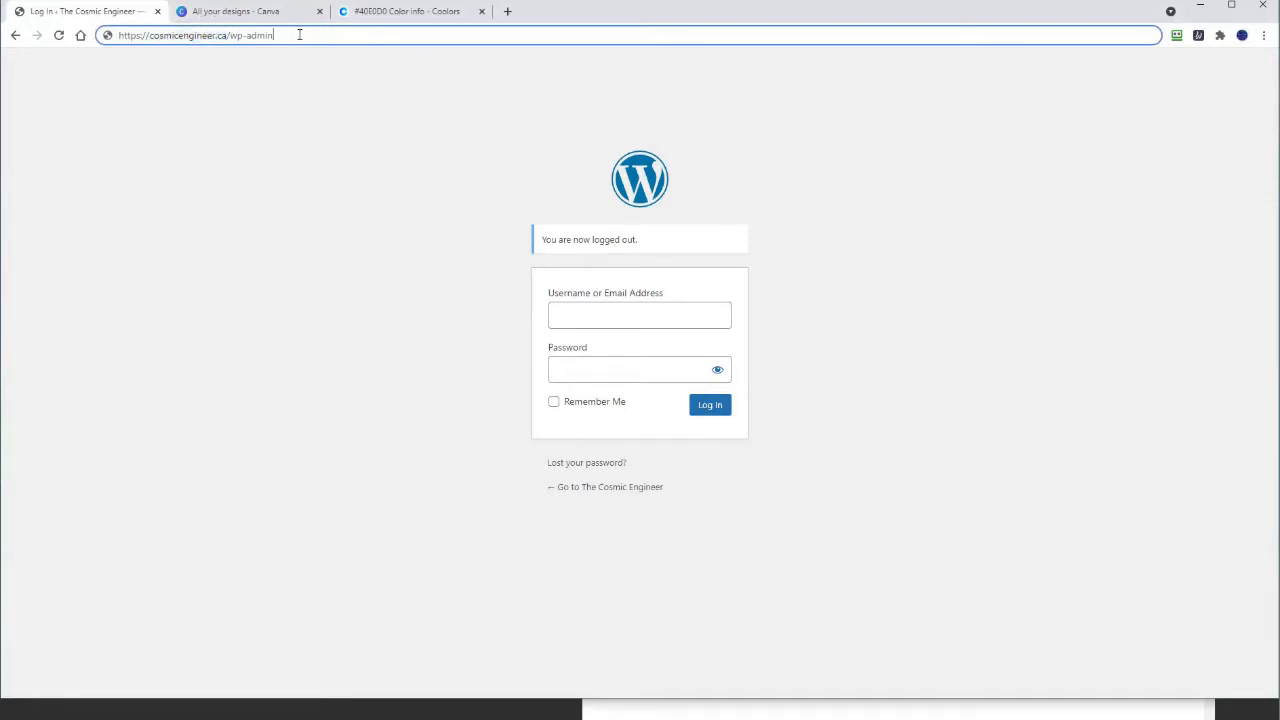
key("Return")
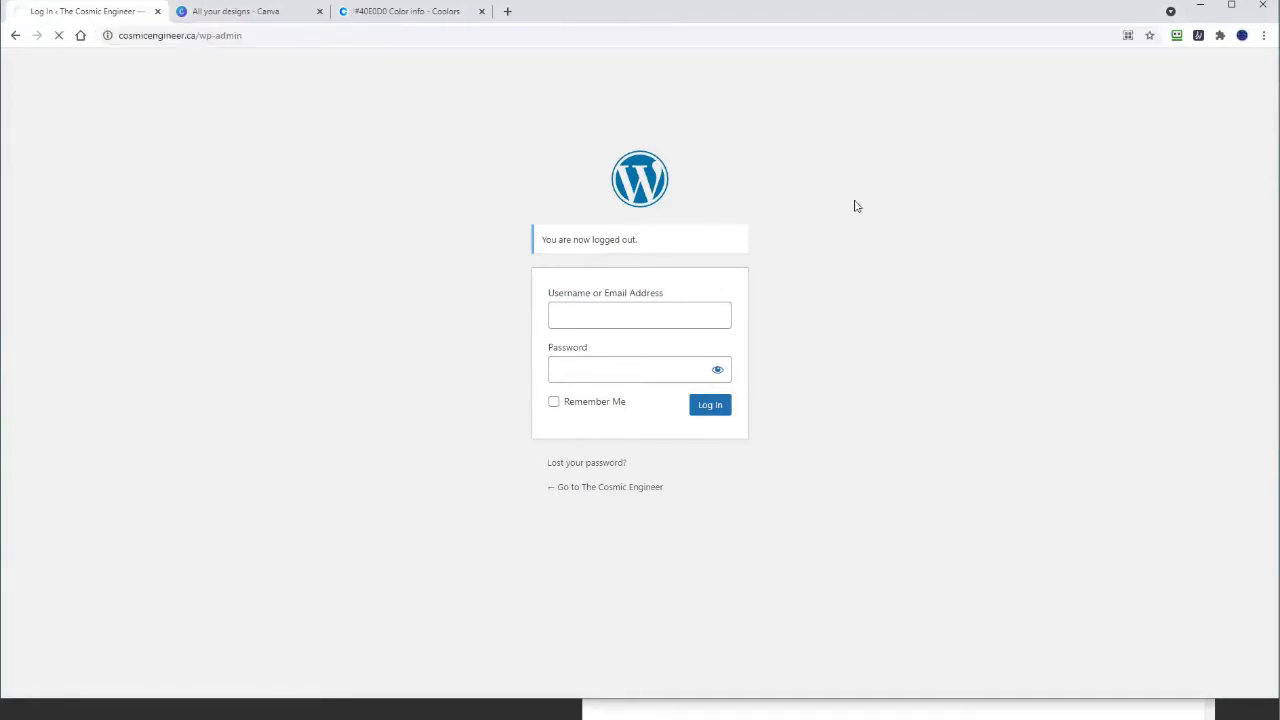
left_click(1178, 37)
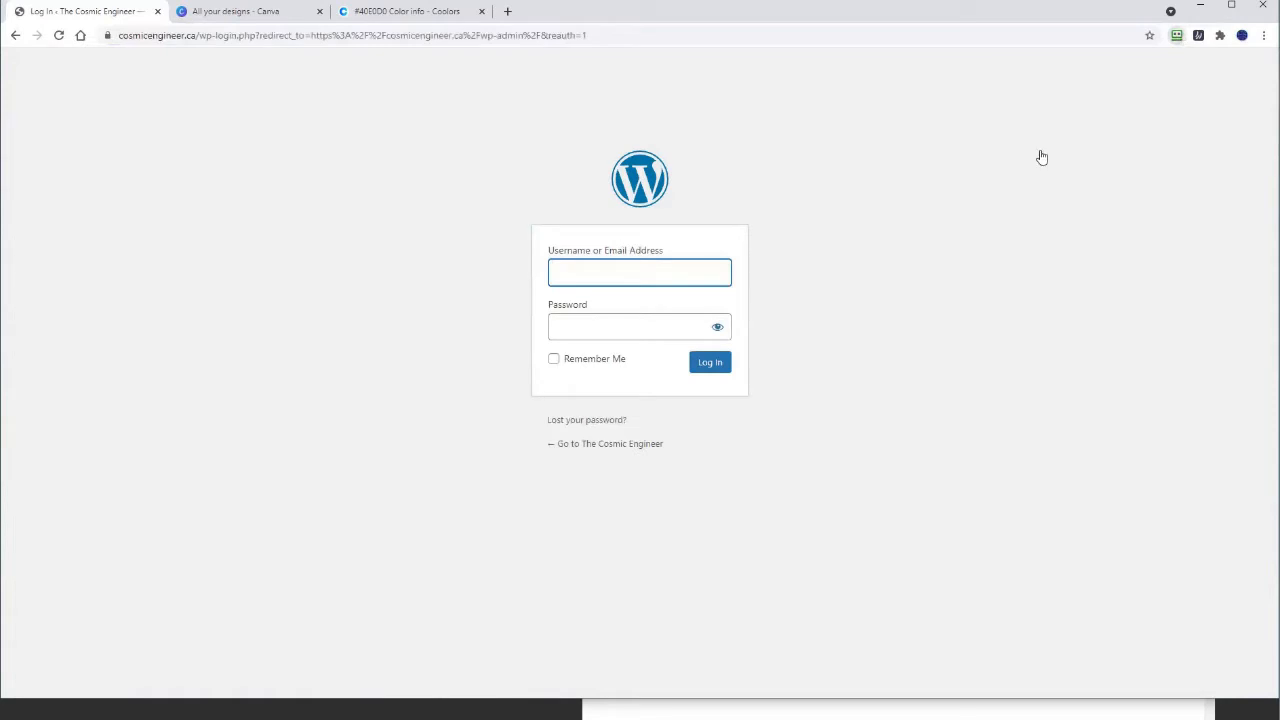
left_click(1041, 156)
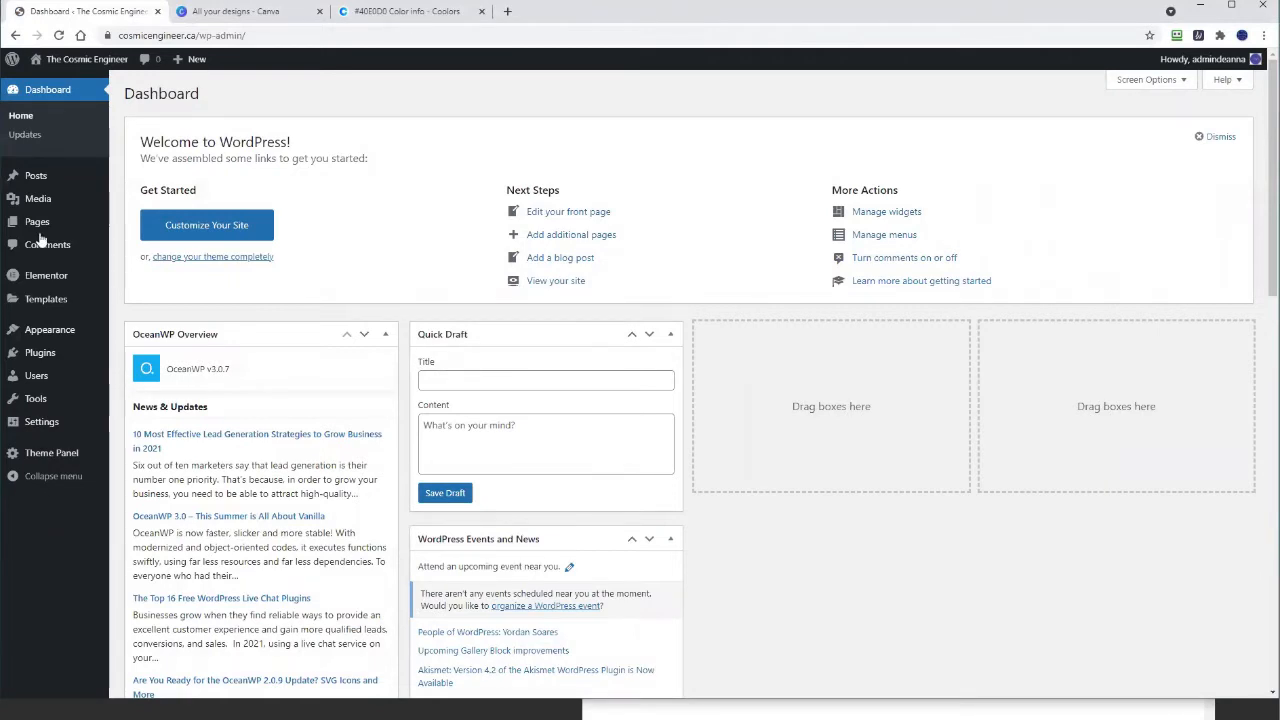
Step: Open the About page from the Pages list in the Elementor editor
mouse_move(40, 233)
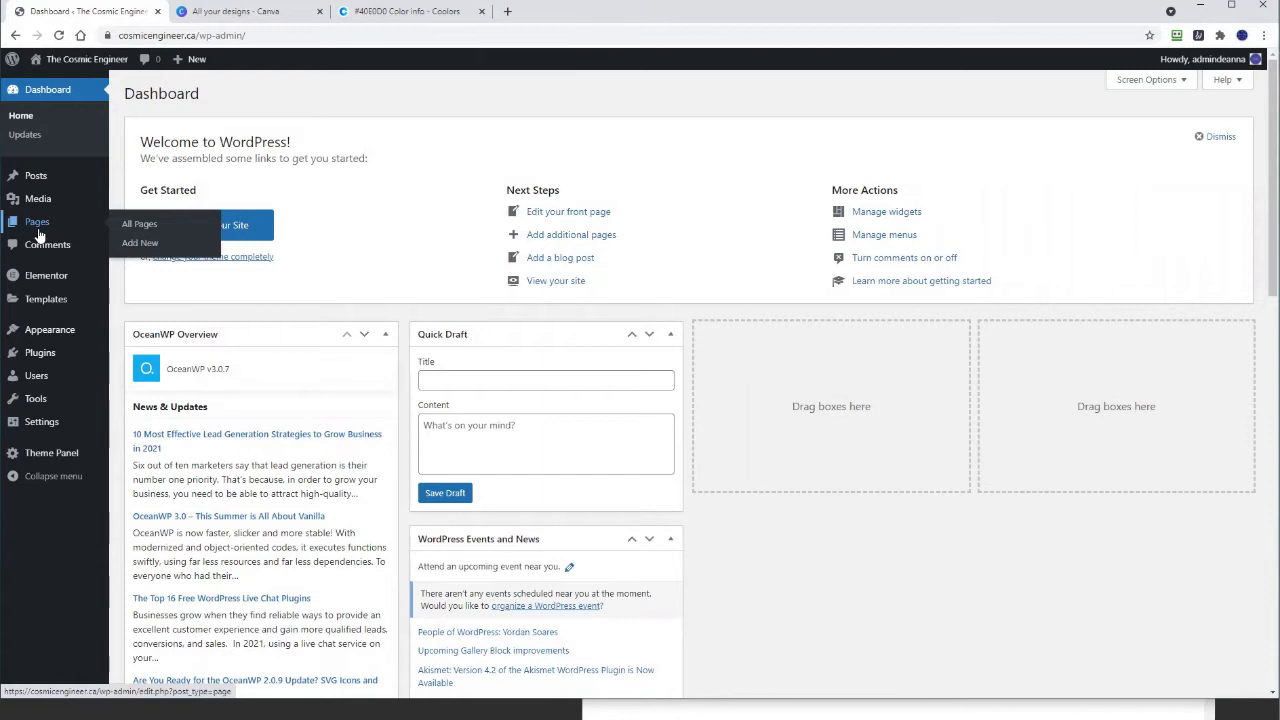
left_click(38, 232)
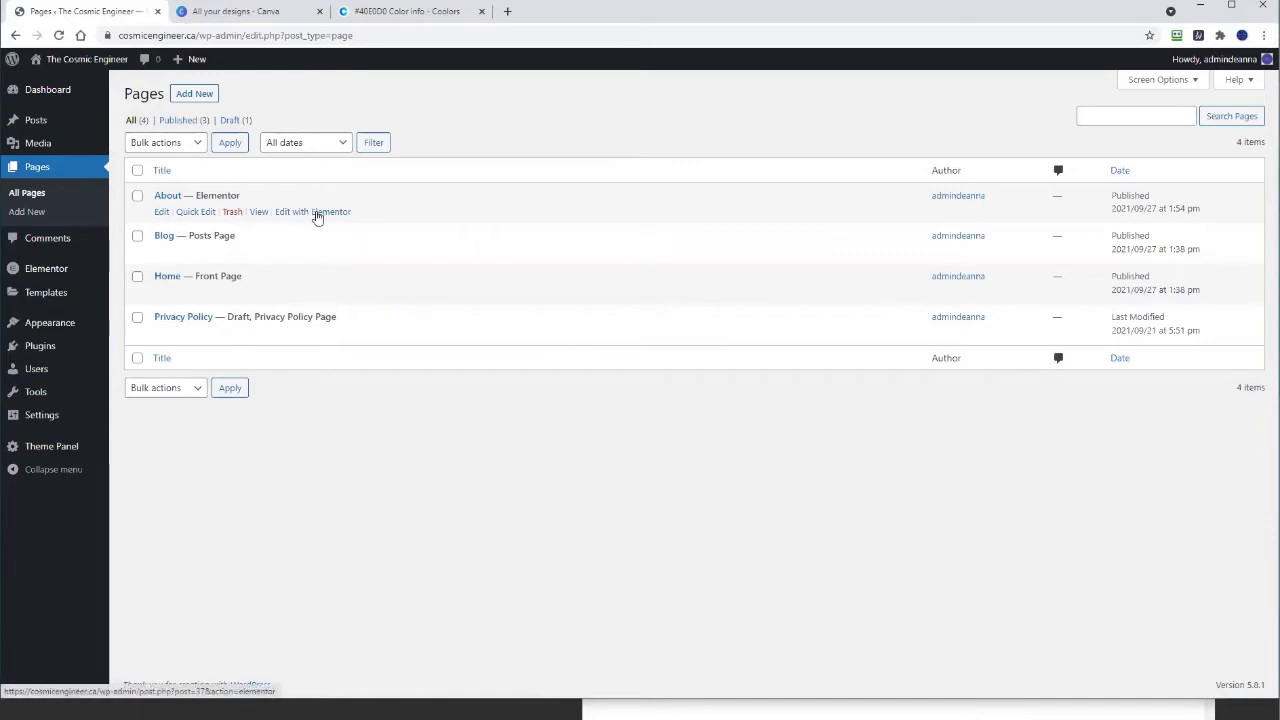
left_click(316, 217)
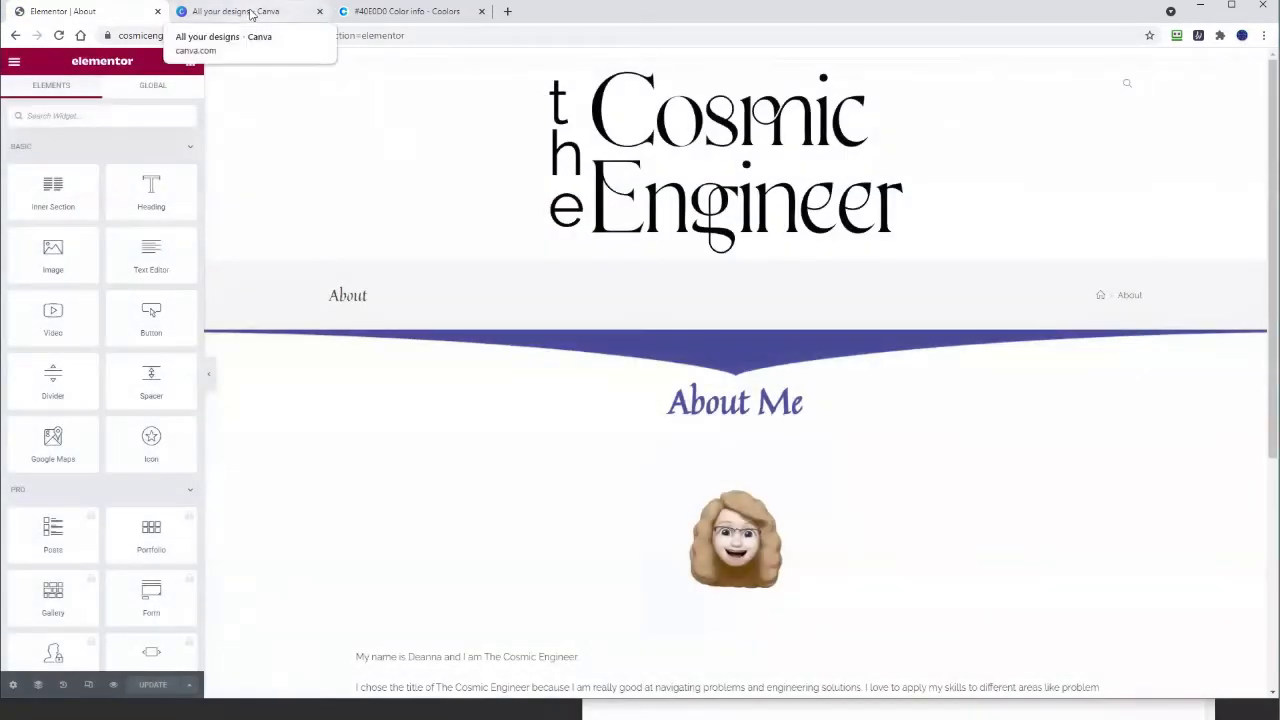
Step: Start a new blank Logo design in Canva
left_click(250, 12)
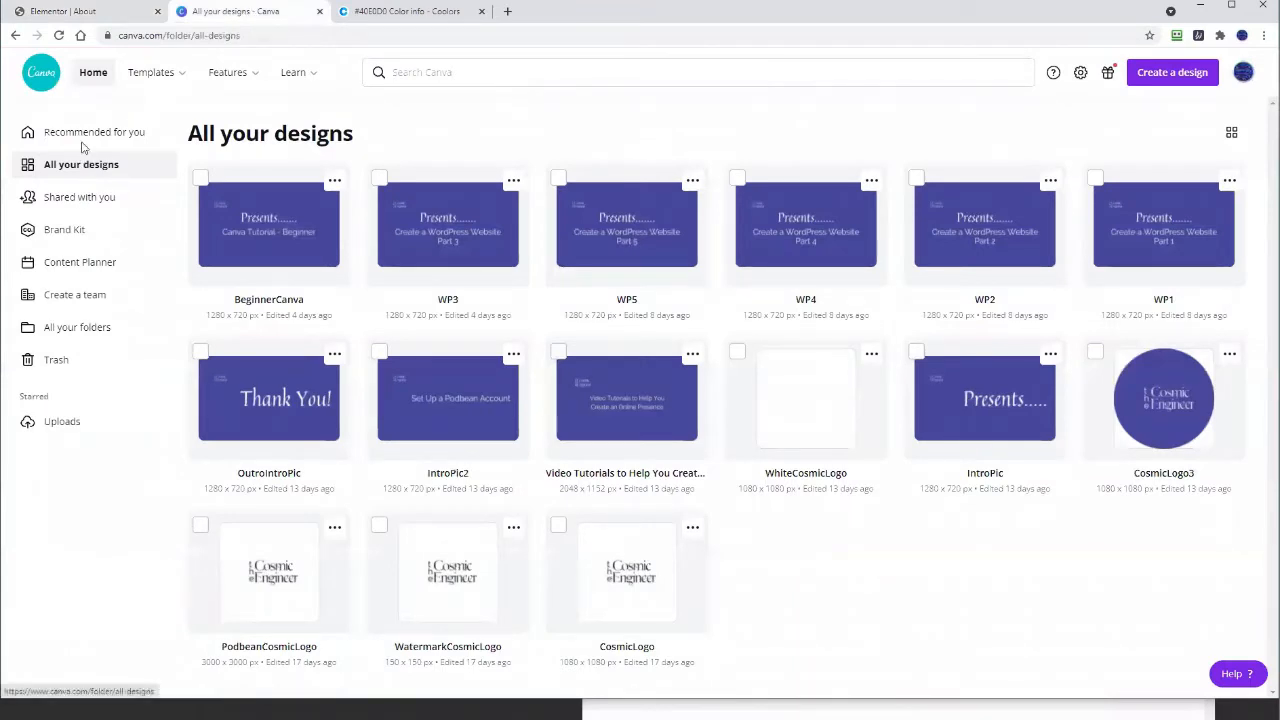
left_click(1176, 80)
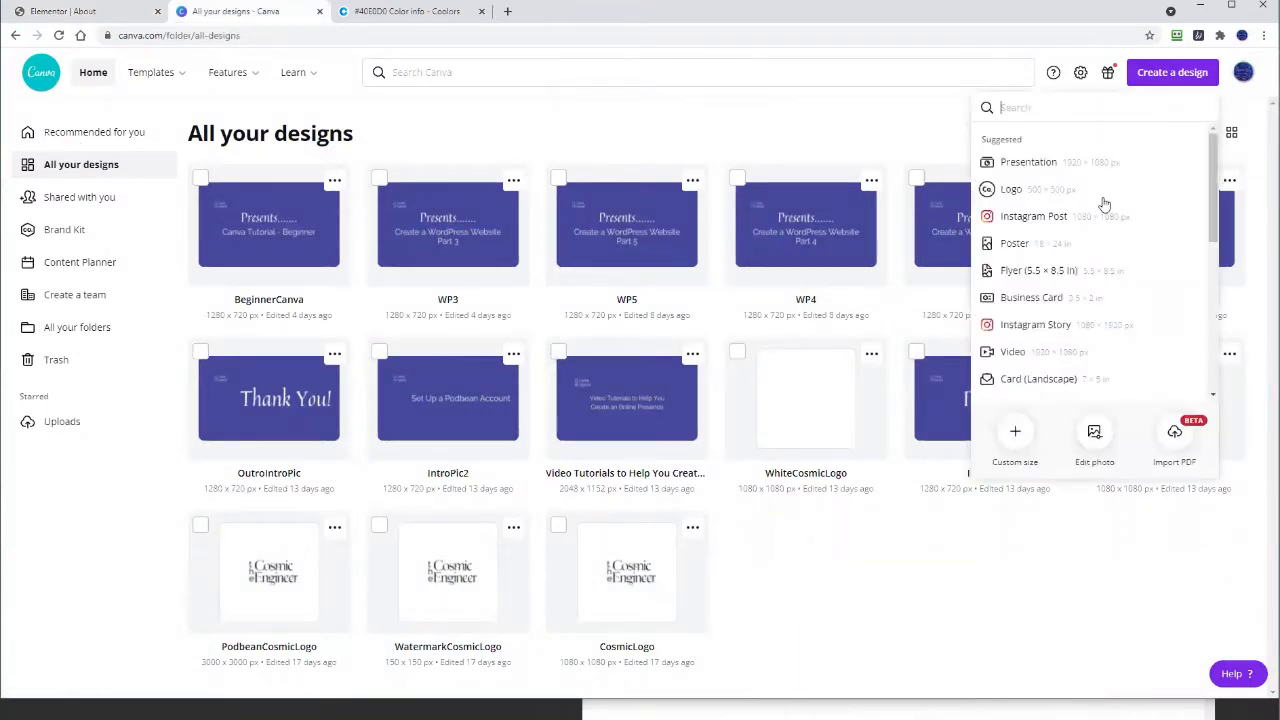
left_click(1027, 192)
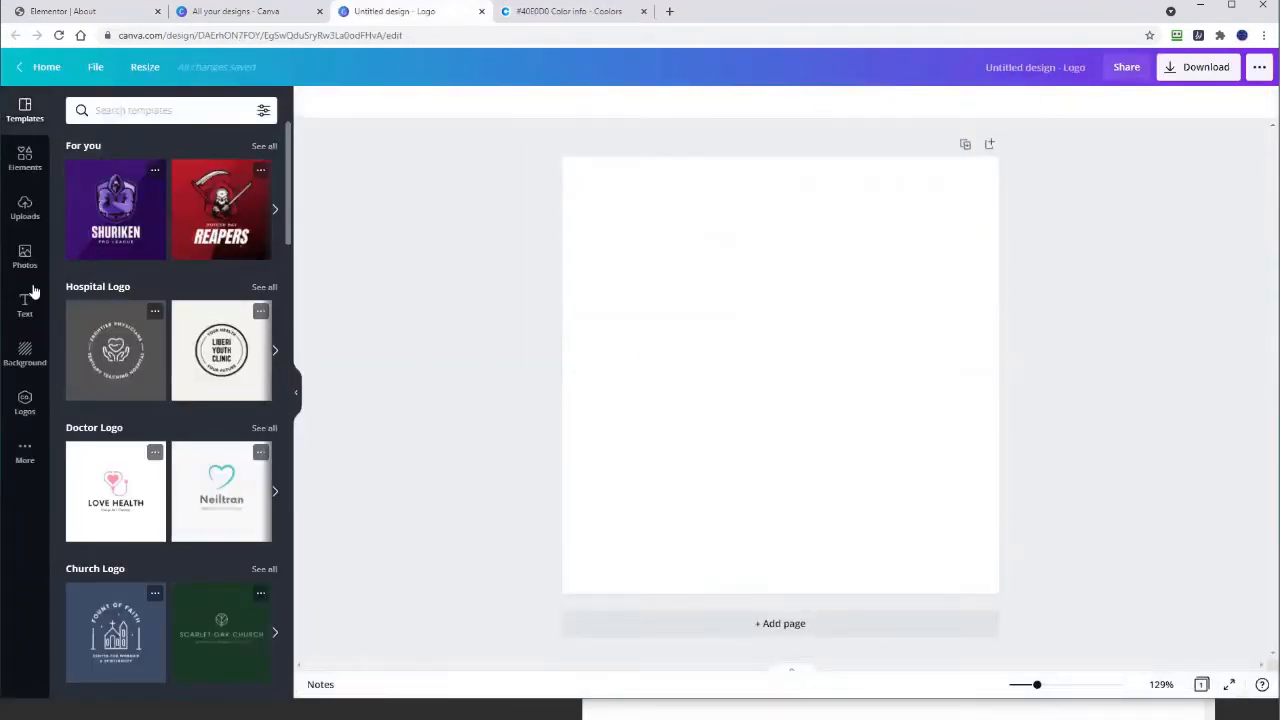
Step: Add a landscape frame element and enlarge it to fill the page at 388 × 388
left_click(25, 158)
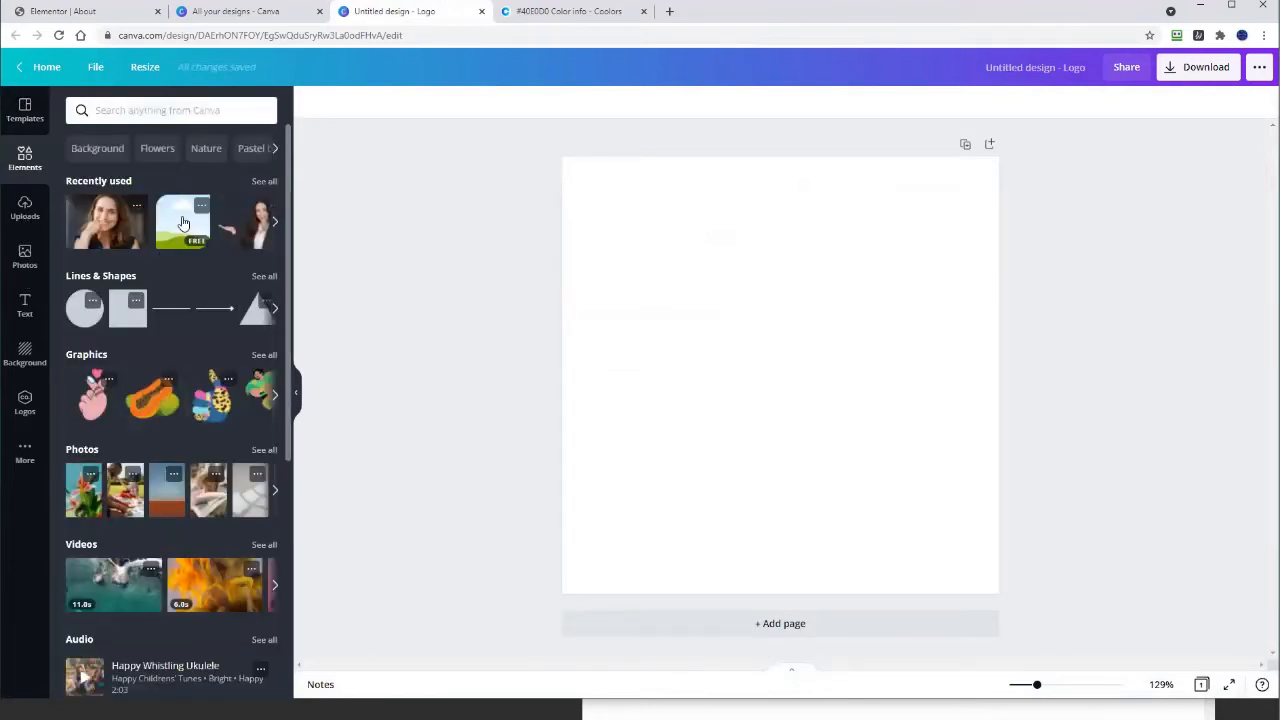
left_click(180, 230)
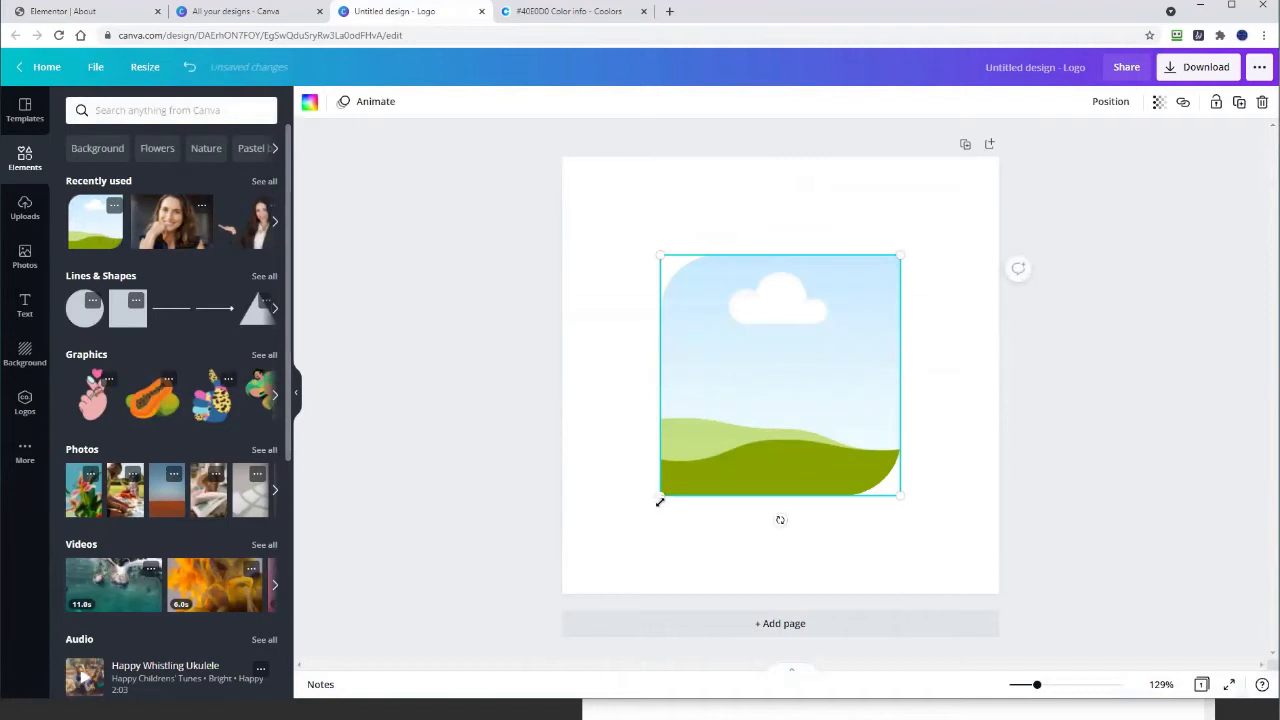
left_click_drag(652, 502, 560, 591)
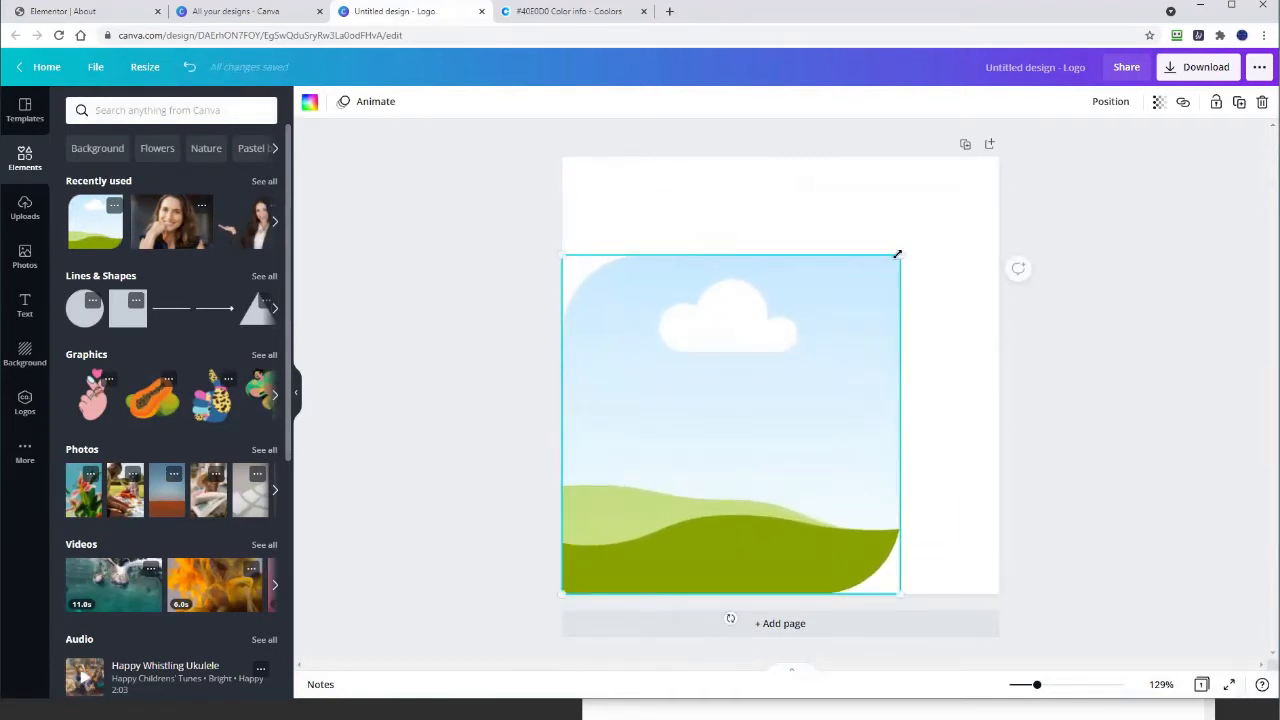
left_click_drag(898, 254, 1000, 163)
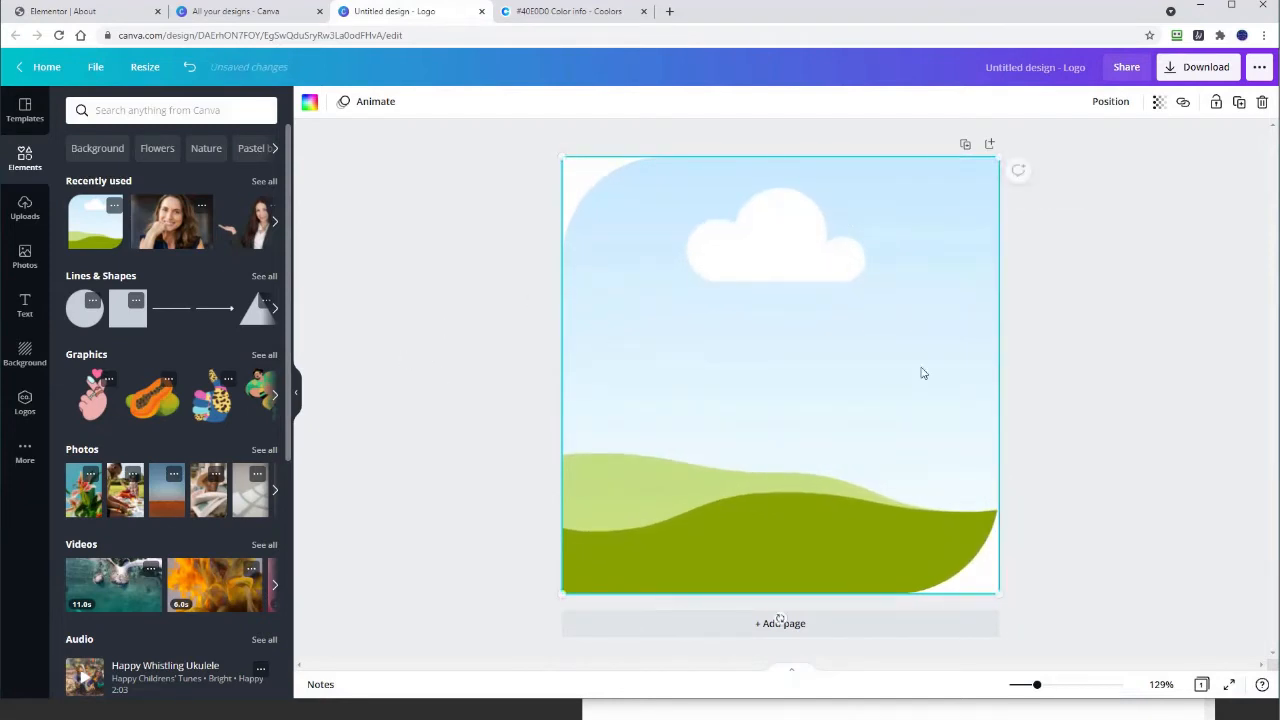
Step: Drop the smiling woman's photo into the frame and crop-reposition it to fill the frame
left_click(166, 225)
left_click_drag(870, 373, 865, 376)
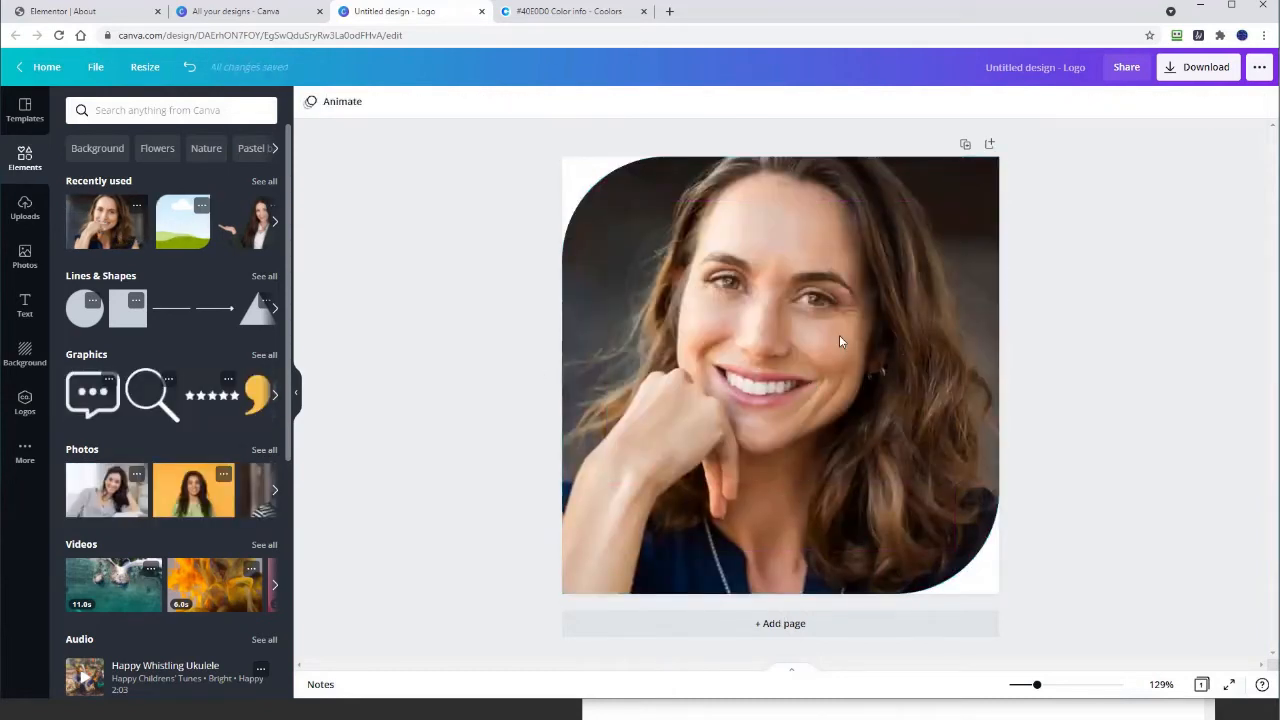
double_click(839, 335)
left_click_drag(823, 316, 832, 350)
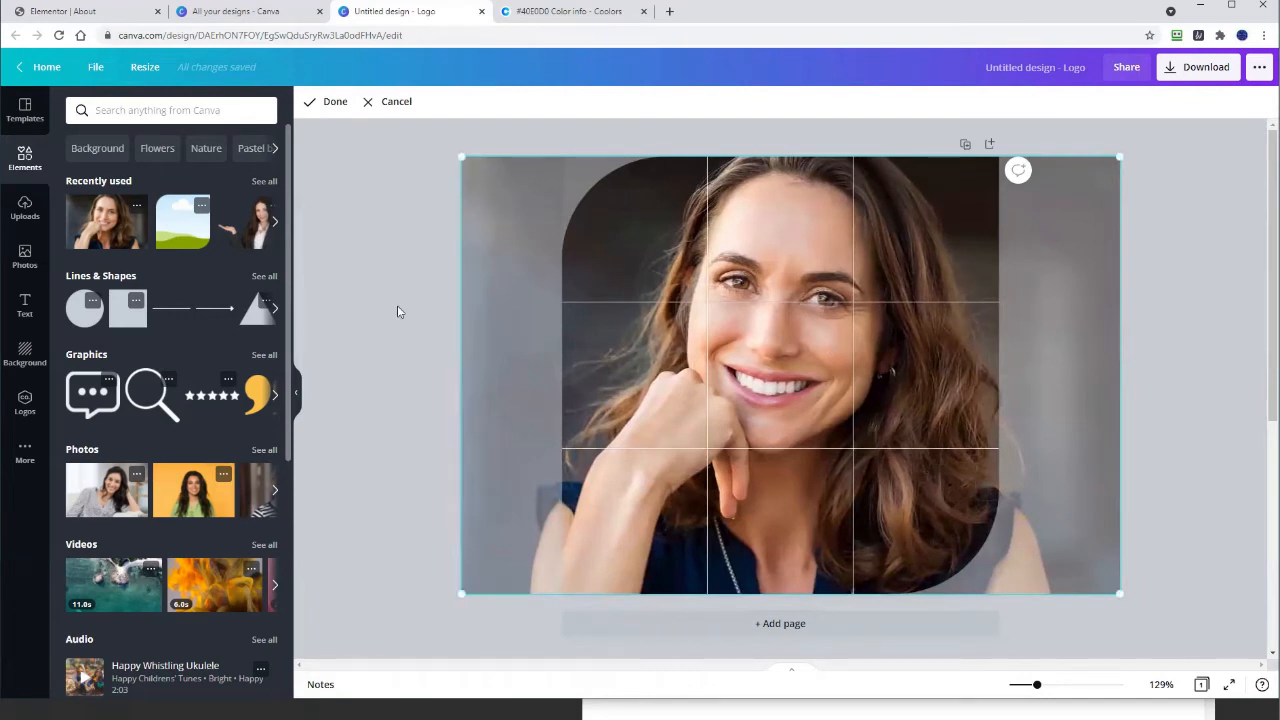
left_click(397, 306)
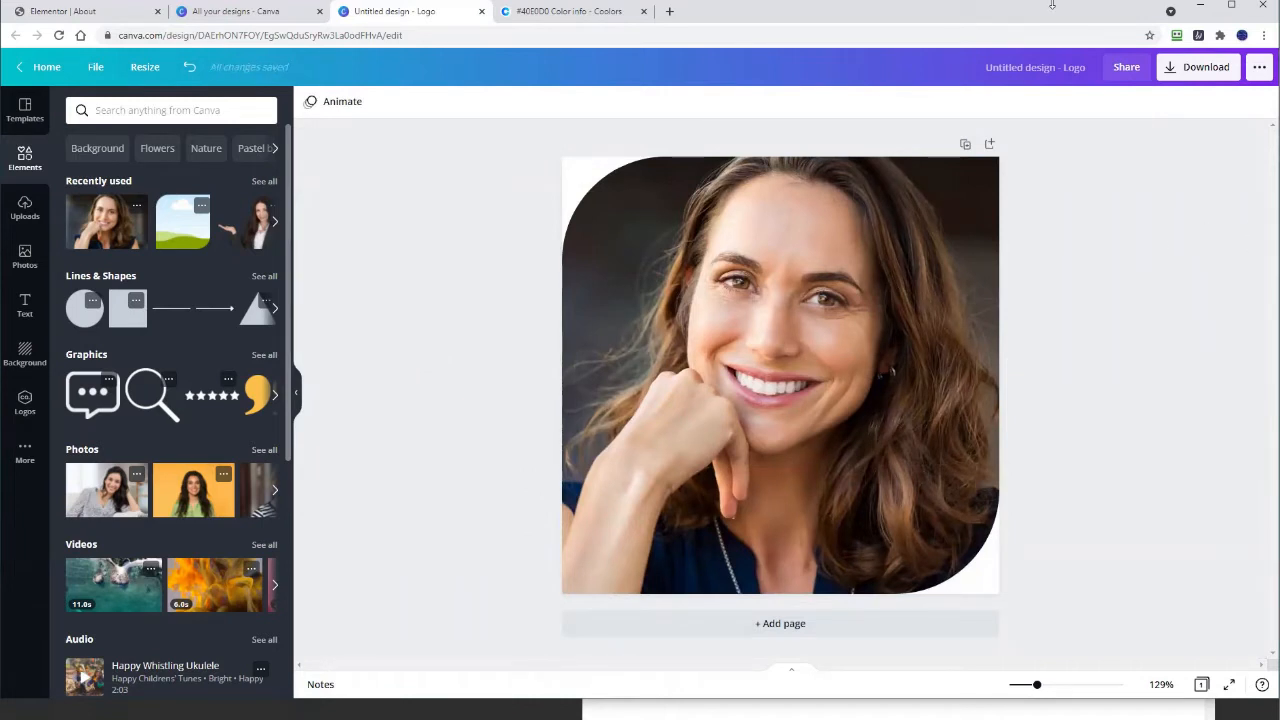
left_click(1062, 65)
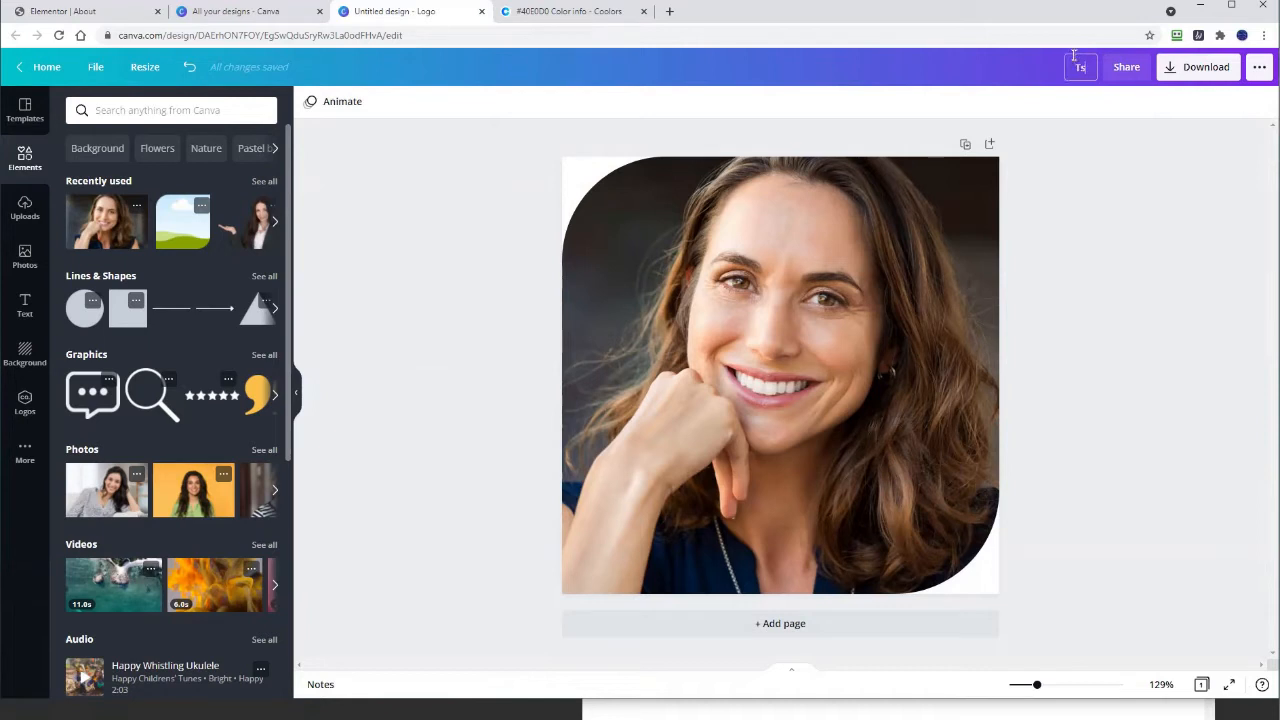
Step: Rename the design to 'aboutimage' and download it as a PNG with transparent background
type("aboutimage")
left_click(1088, 189)
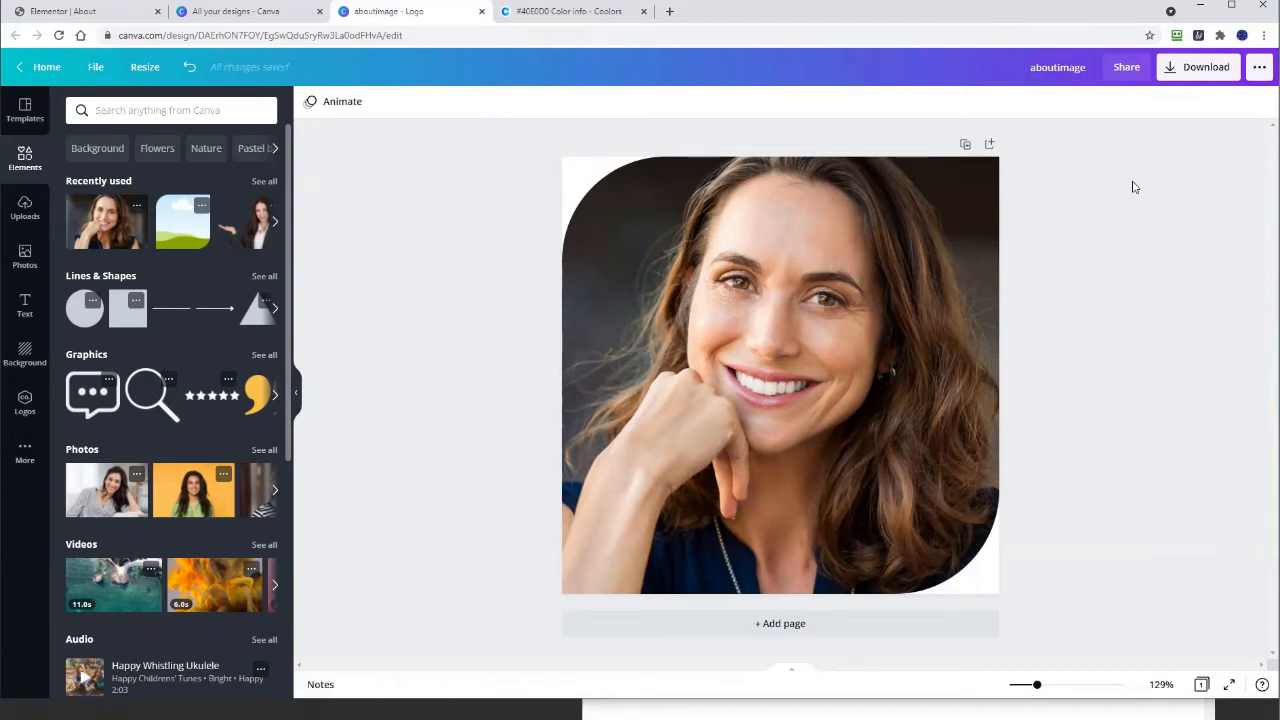
left_click(1212, 67)
left_click(1125, 243)
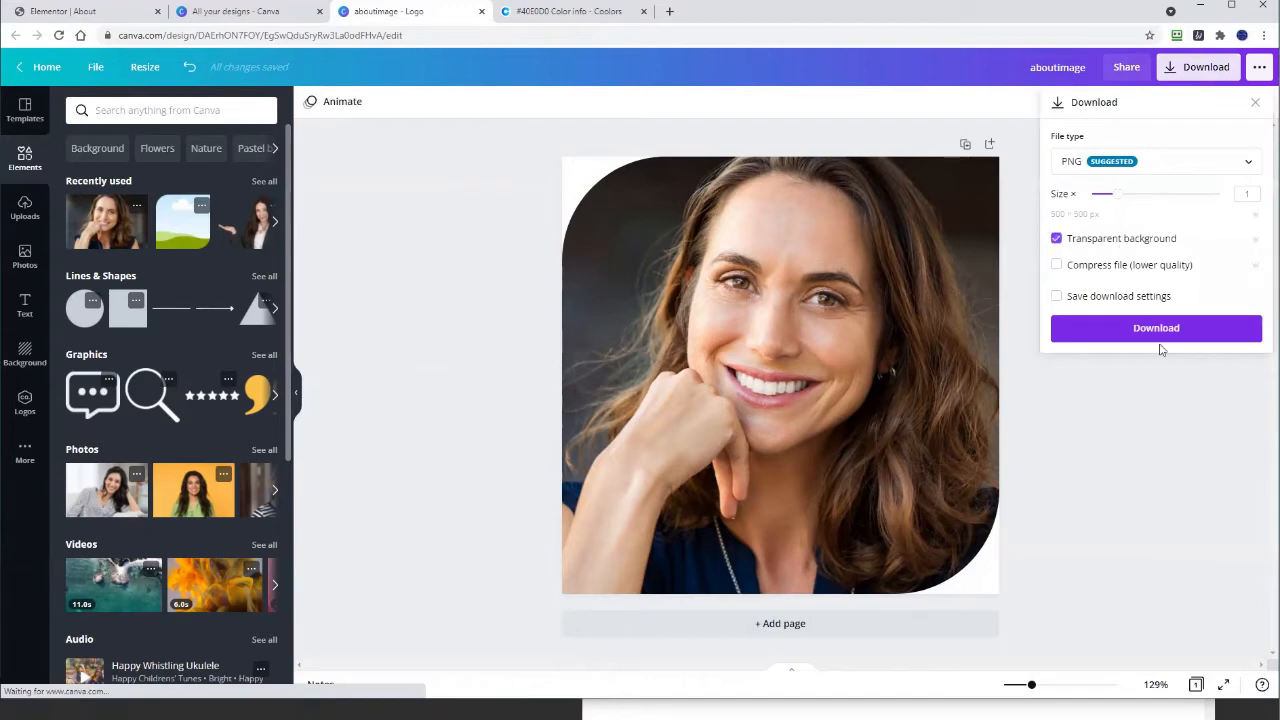
left_click(1157, 331)
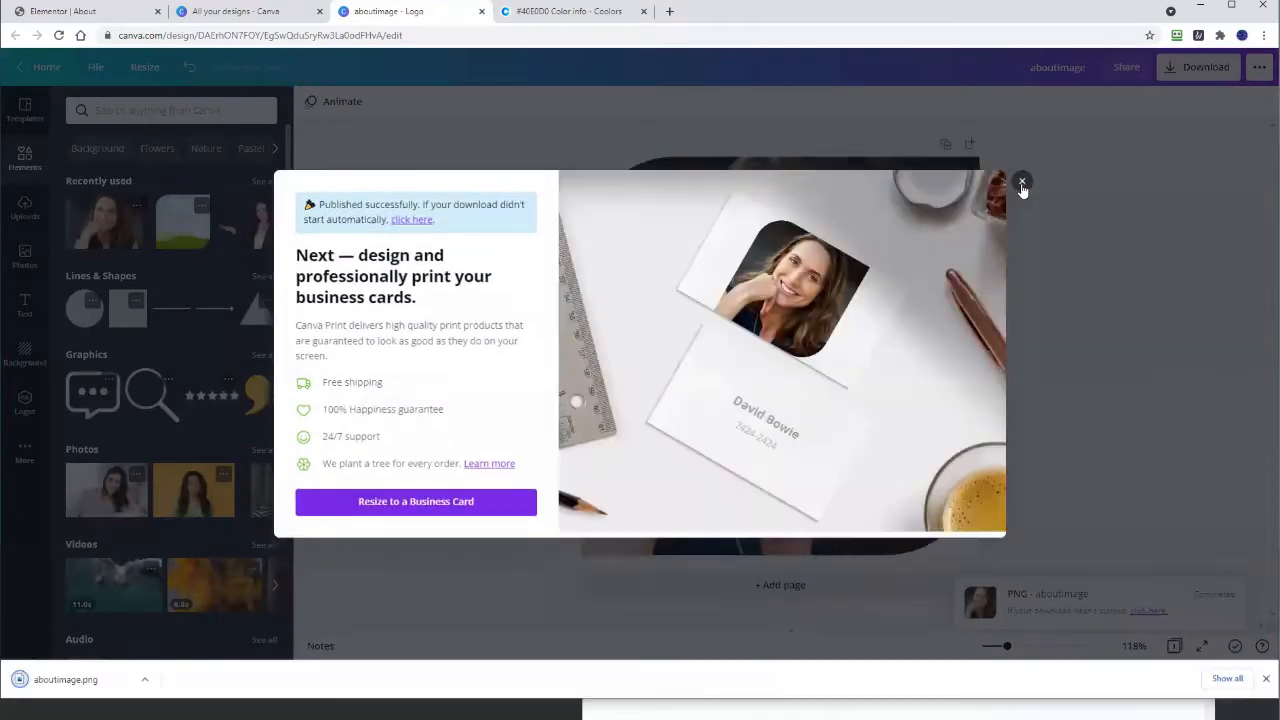
Step: Dismiss the print promotion and downloads bar, and close the aboutimage design tab
left_click(1022, 183)
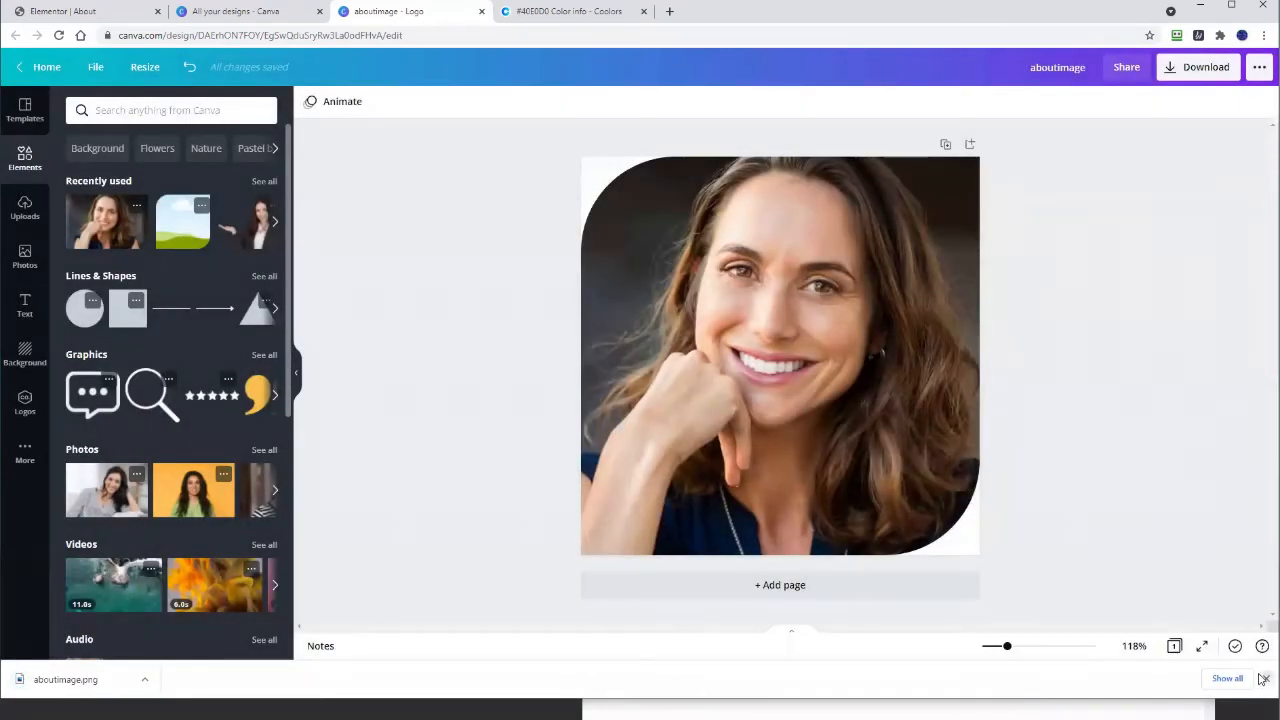
left_click(1264, 679)
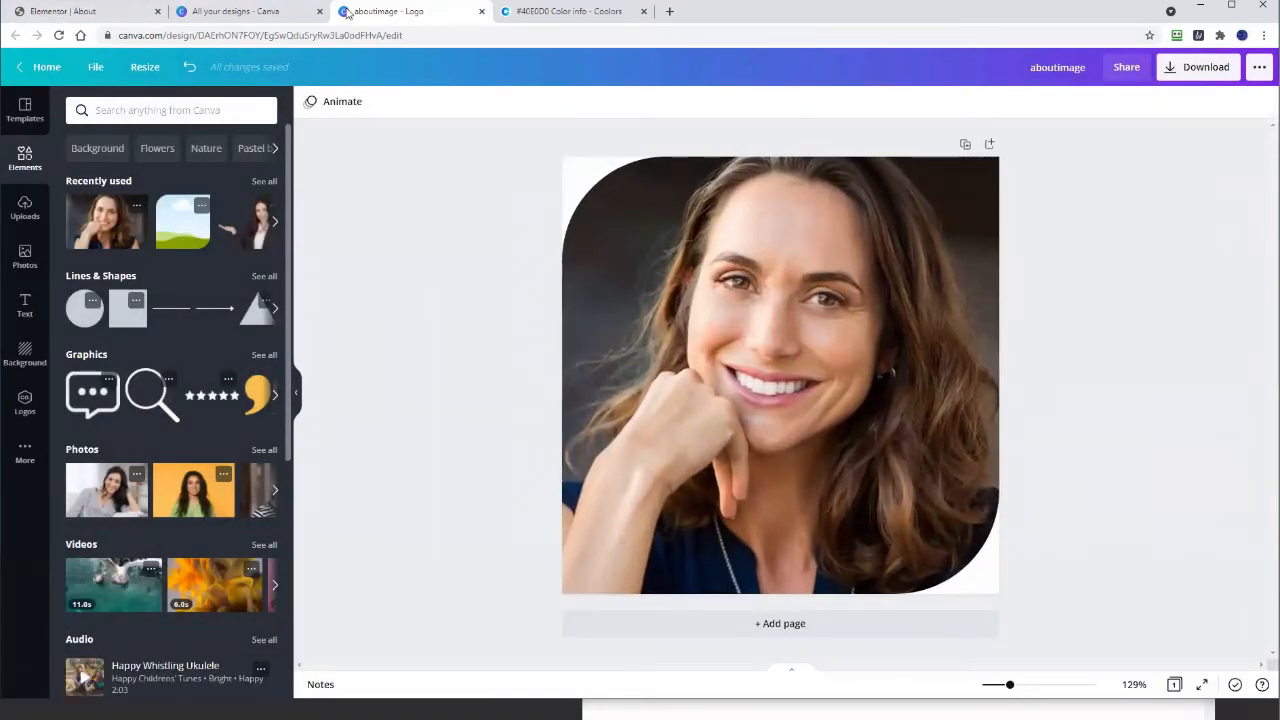
left_click(481, 11)
Step: Upload aboutimage.png and insert it as the About Me image
left_click(95, 12)
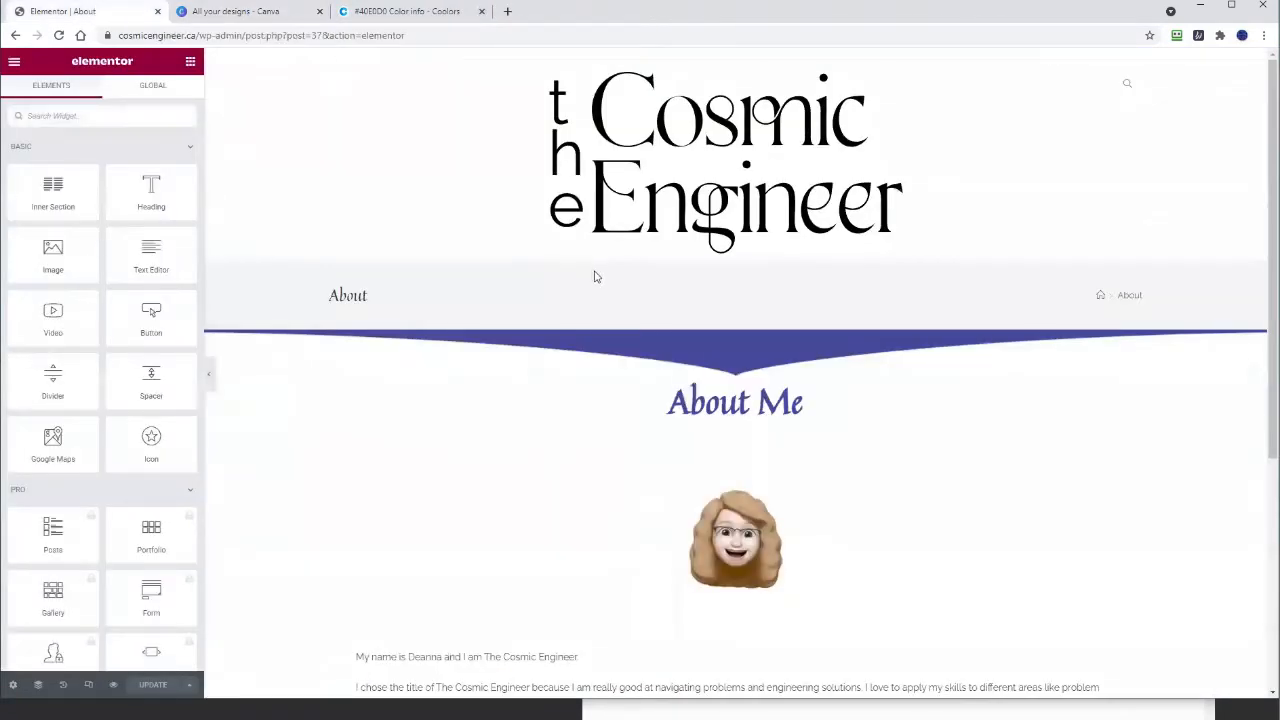
left_click(736, 540)
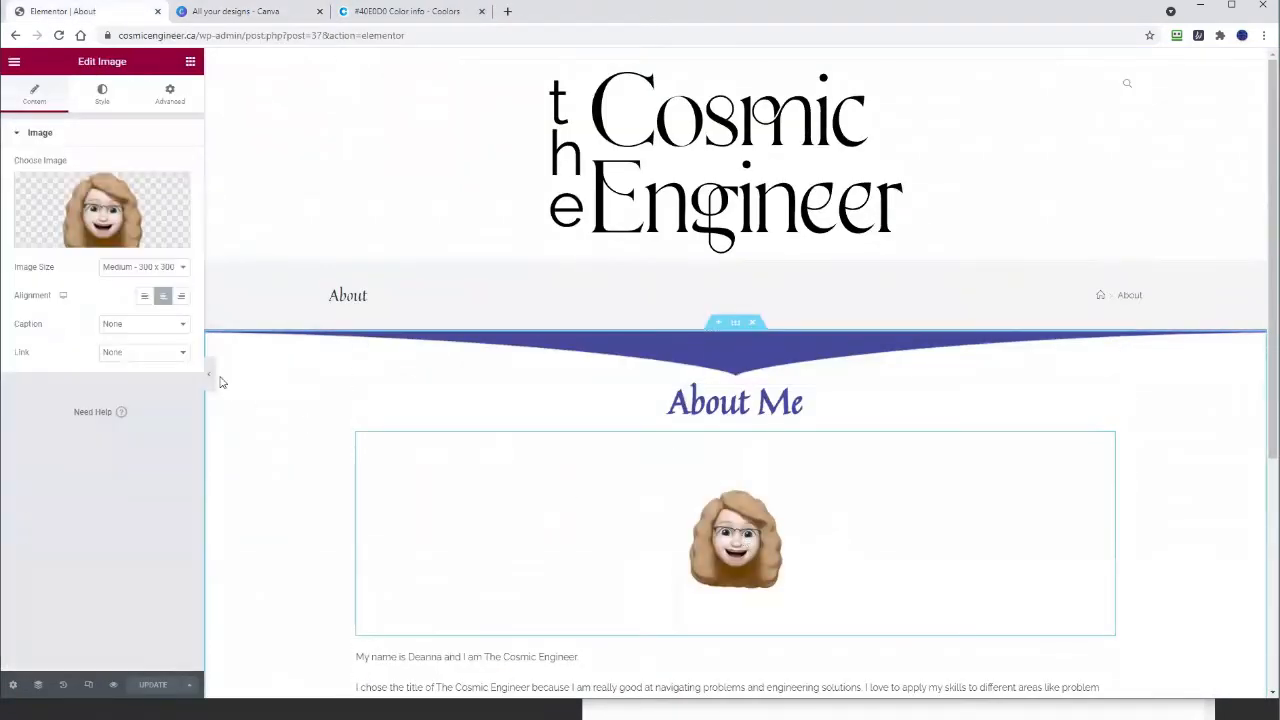
left_click(98, 215)
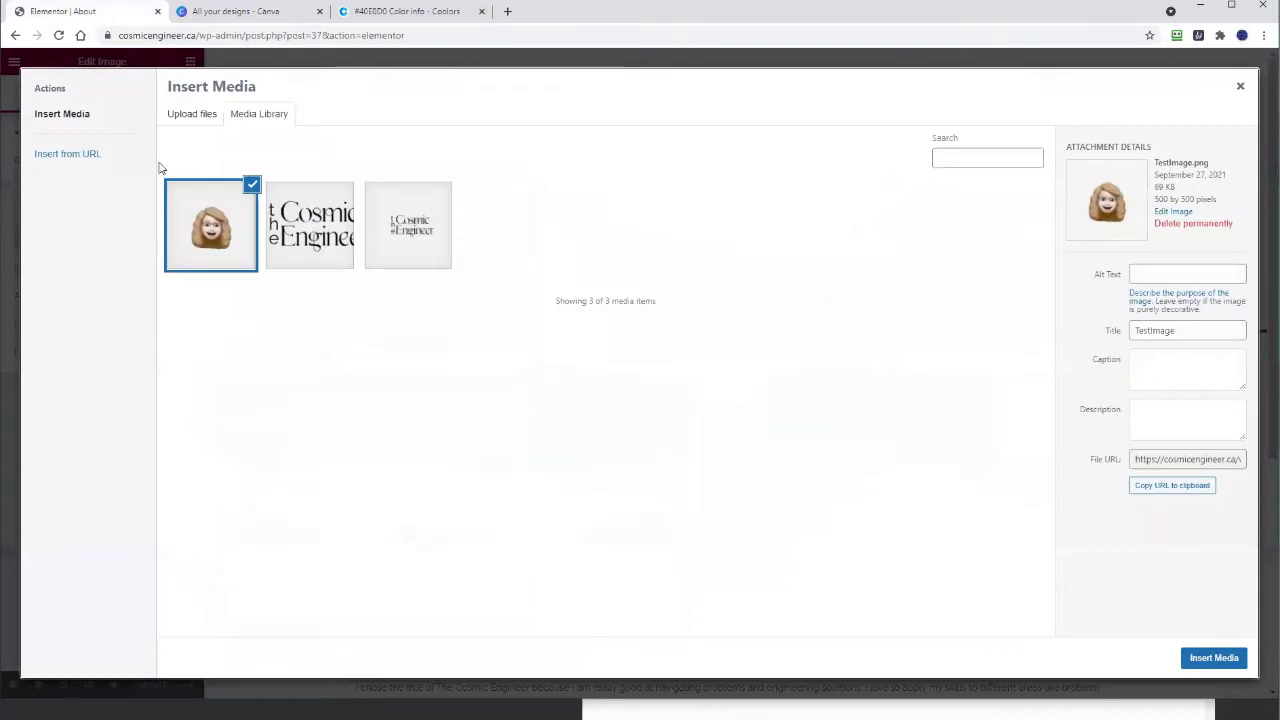
left_click(187, 116)
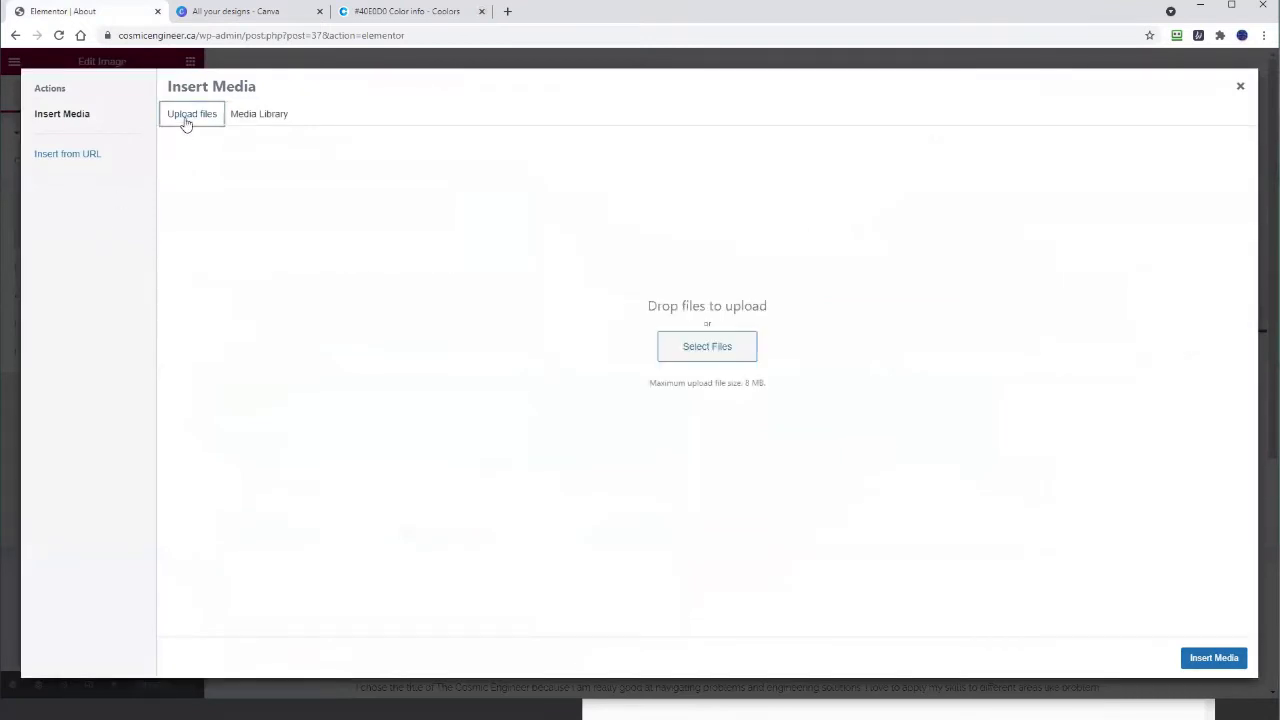
left_click(707, 347)
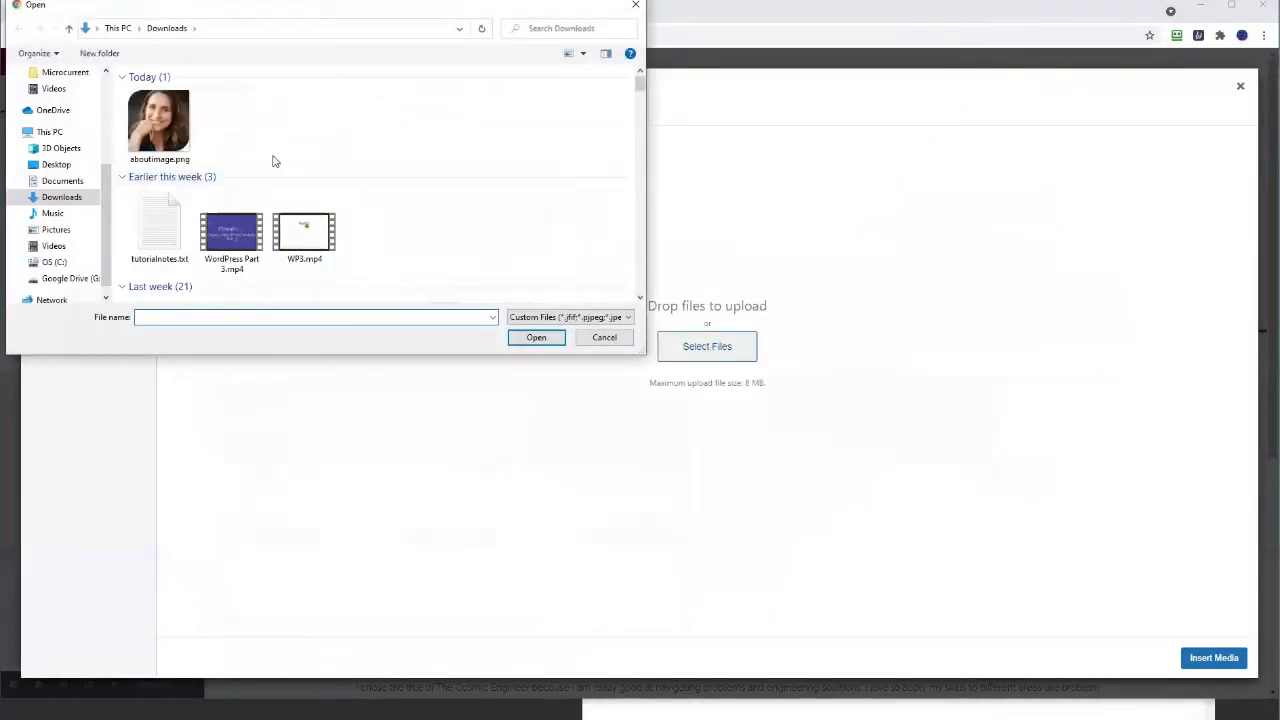
left_click(186, 158)
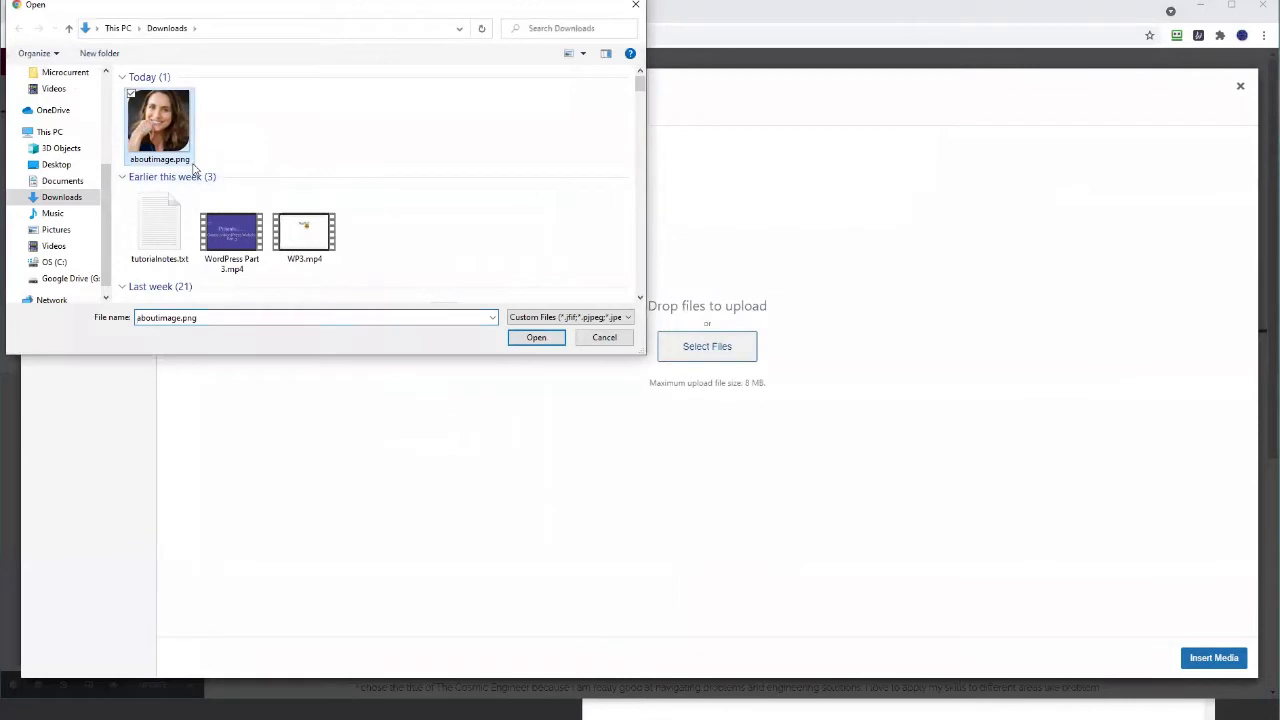
left_click(550, 338)
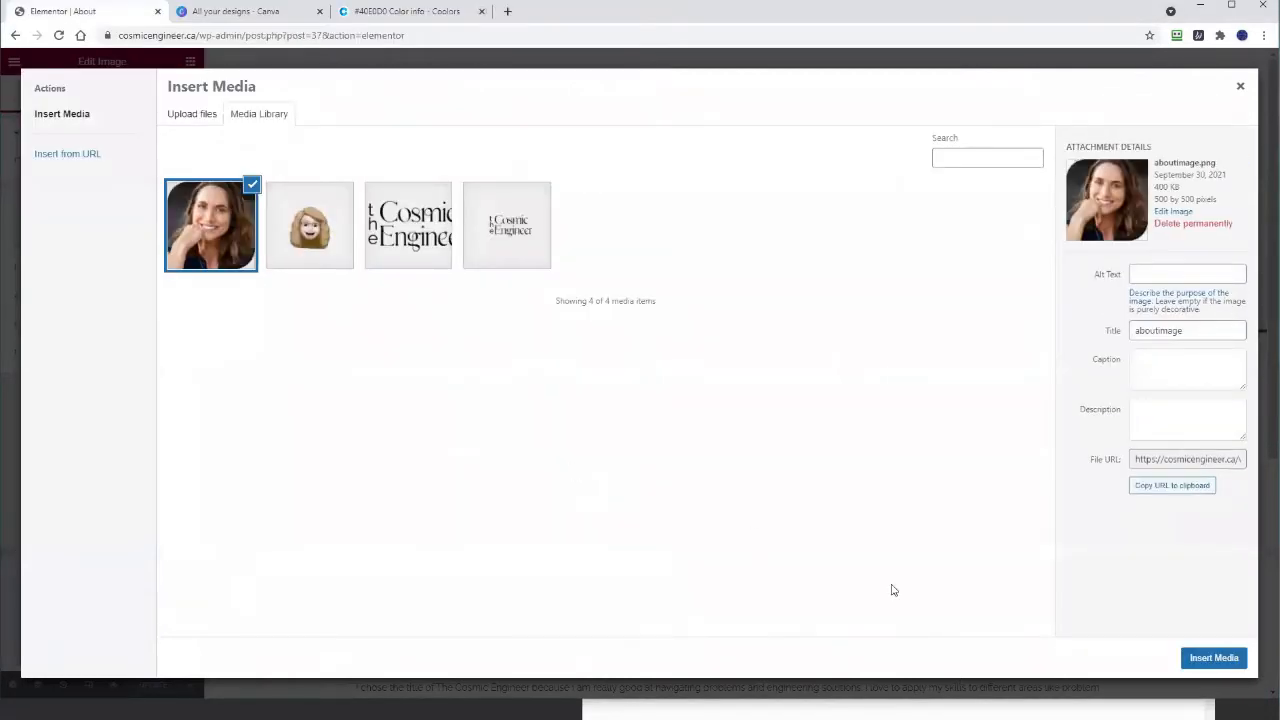
left_click(1214, 658)
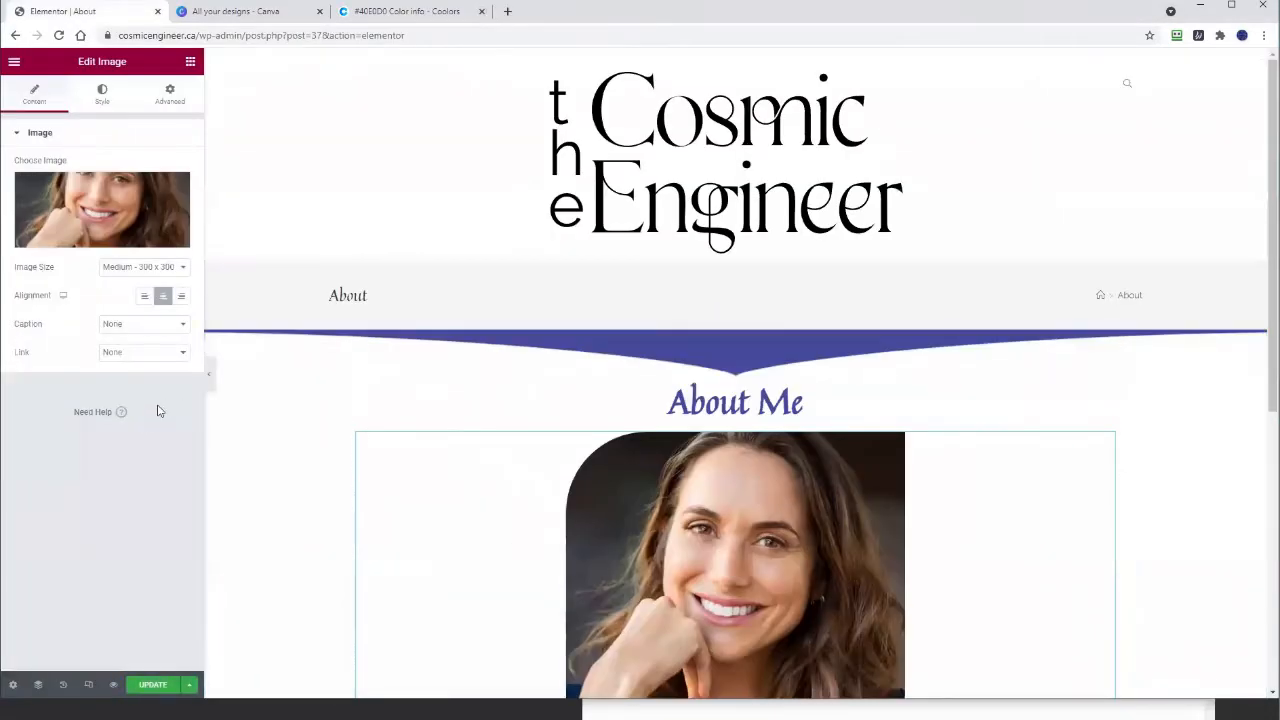
Step: Set the image size to Medium - 300 x 300 and update the page
scroll(595, 477, "down", 3)
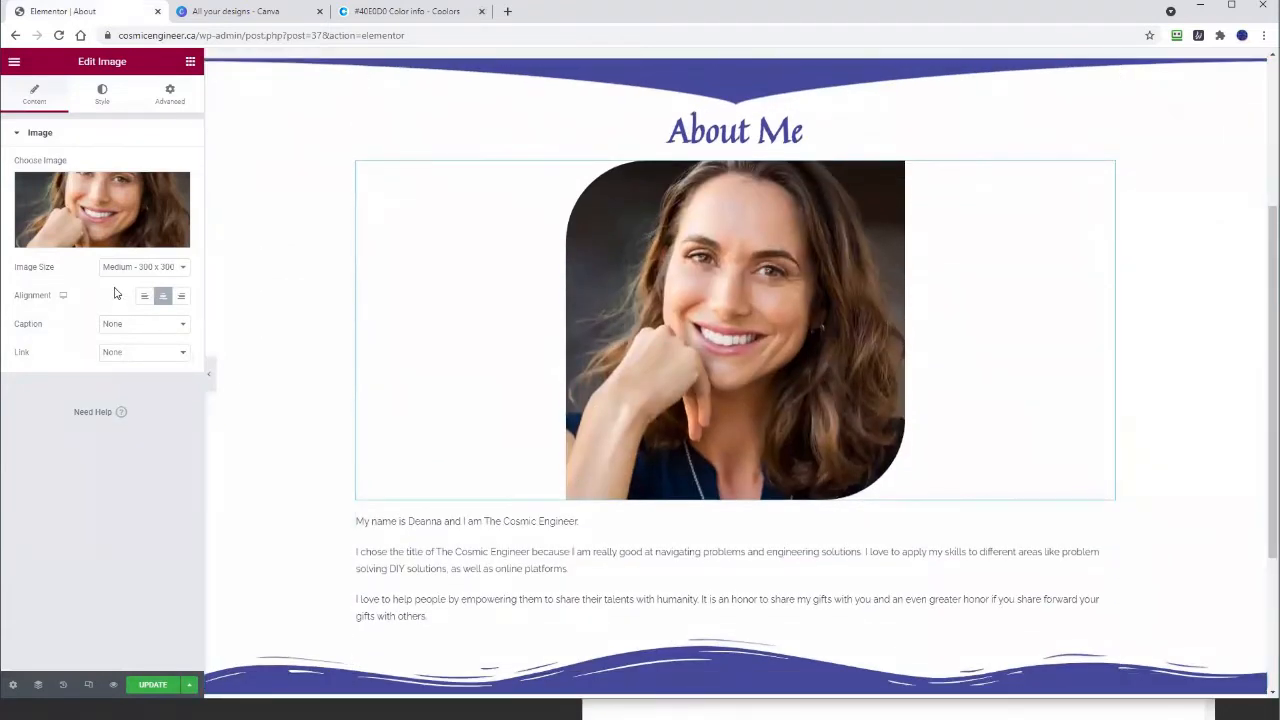
left_click(140, 266)
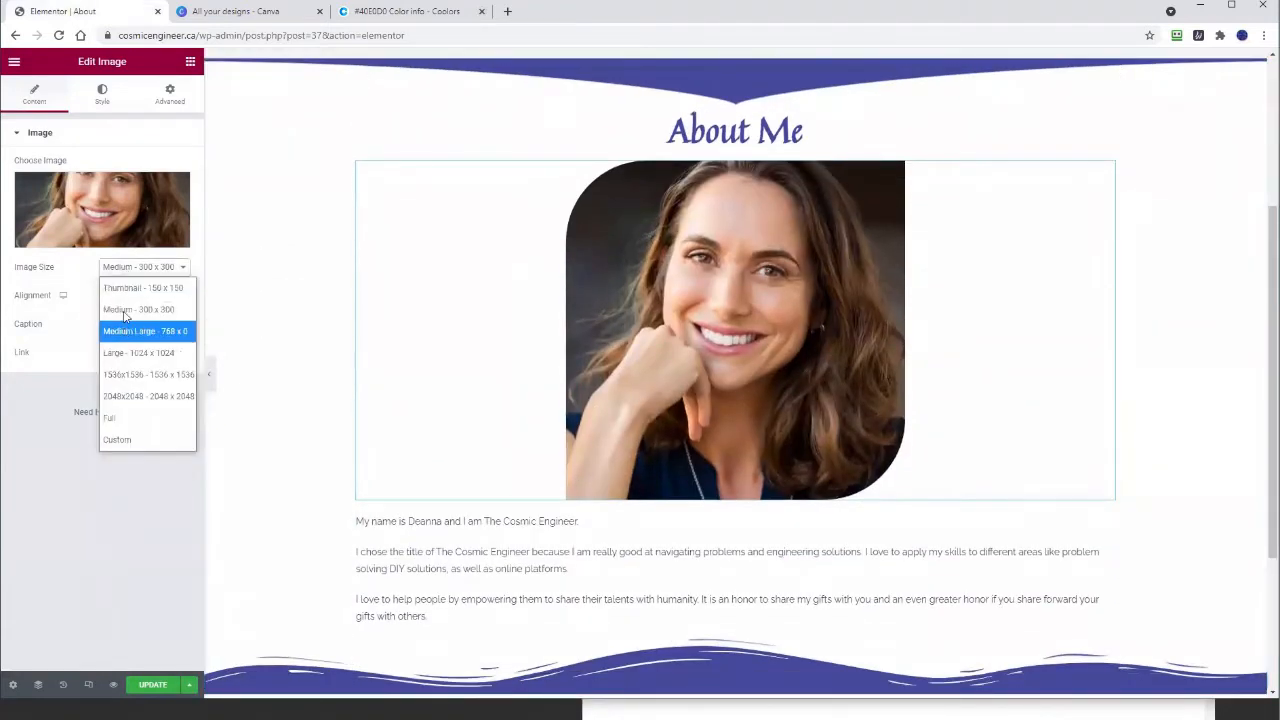
left_click(124, 290)
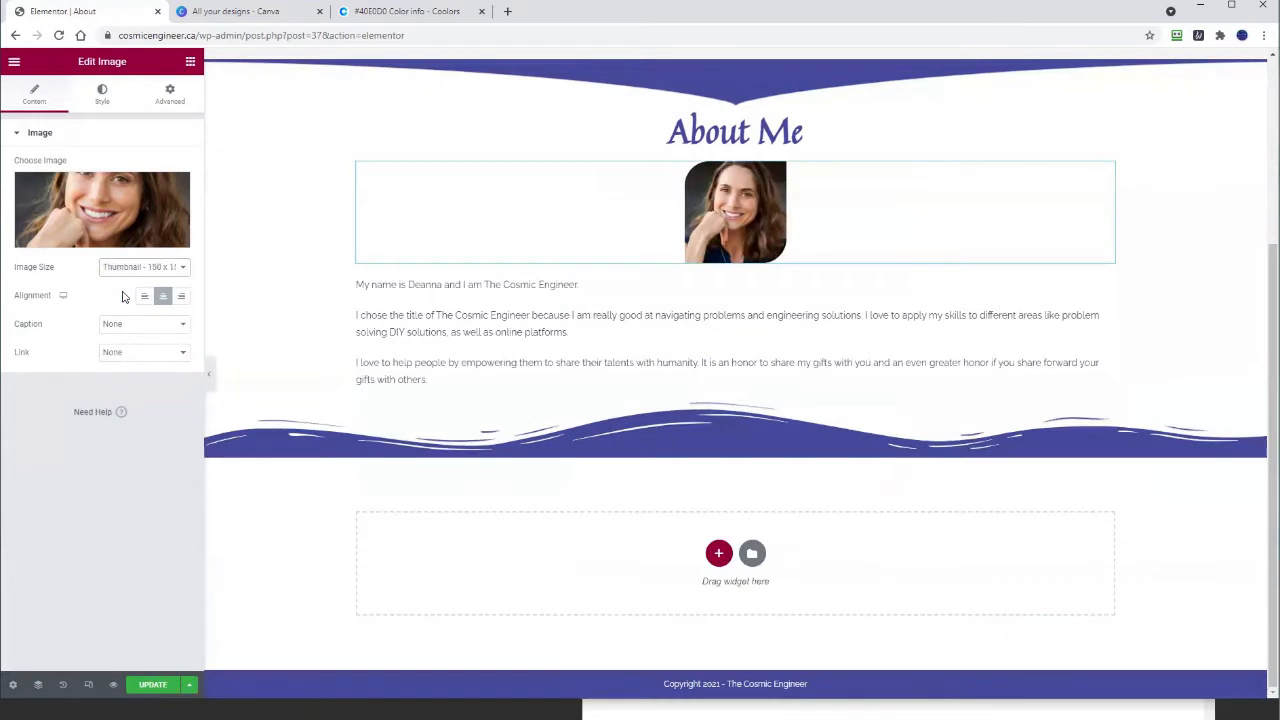
left_click(122, 270)
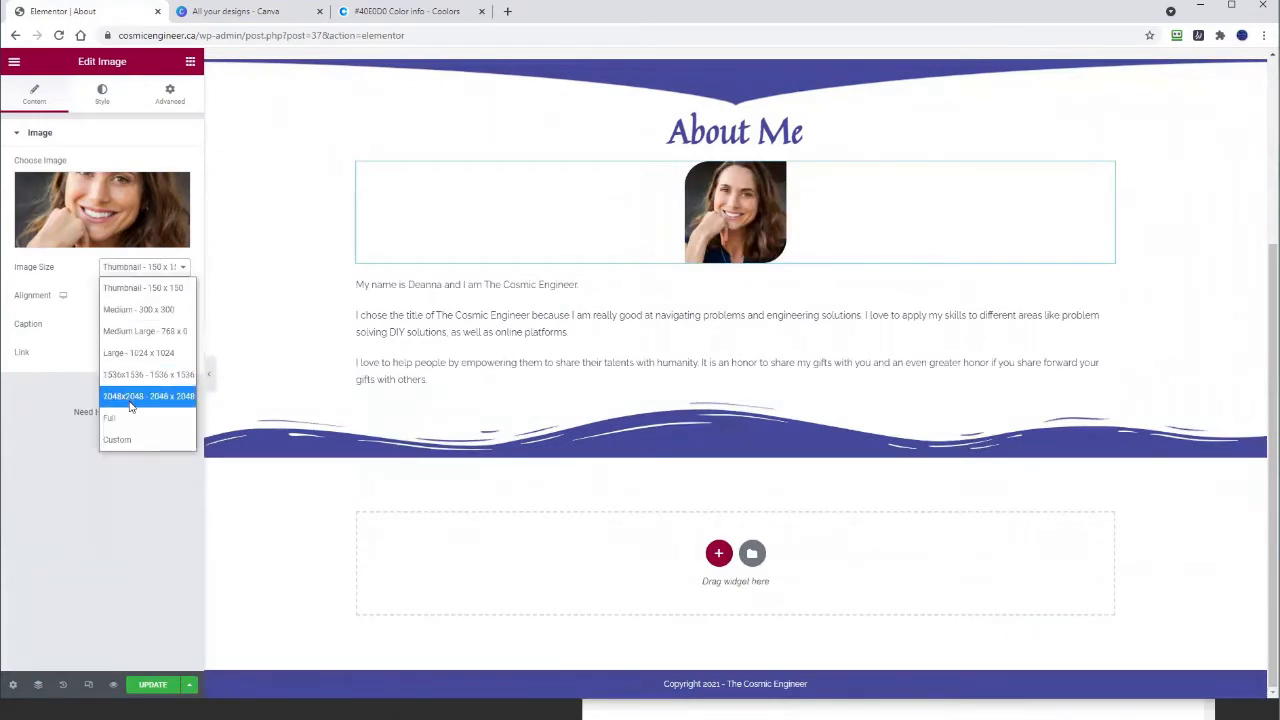
left_click(125, 309)
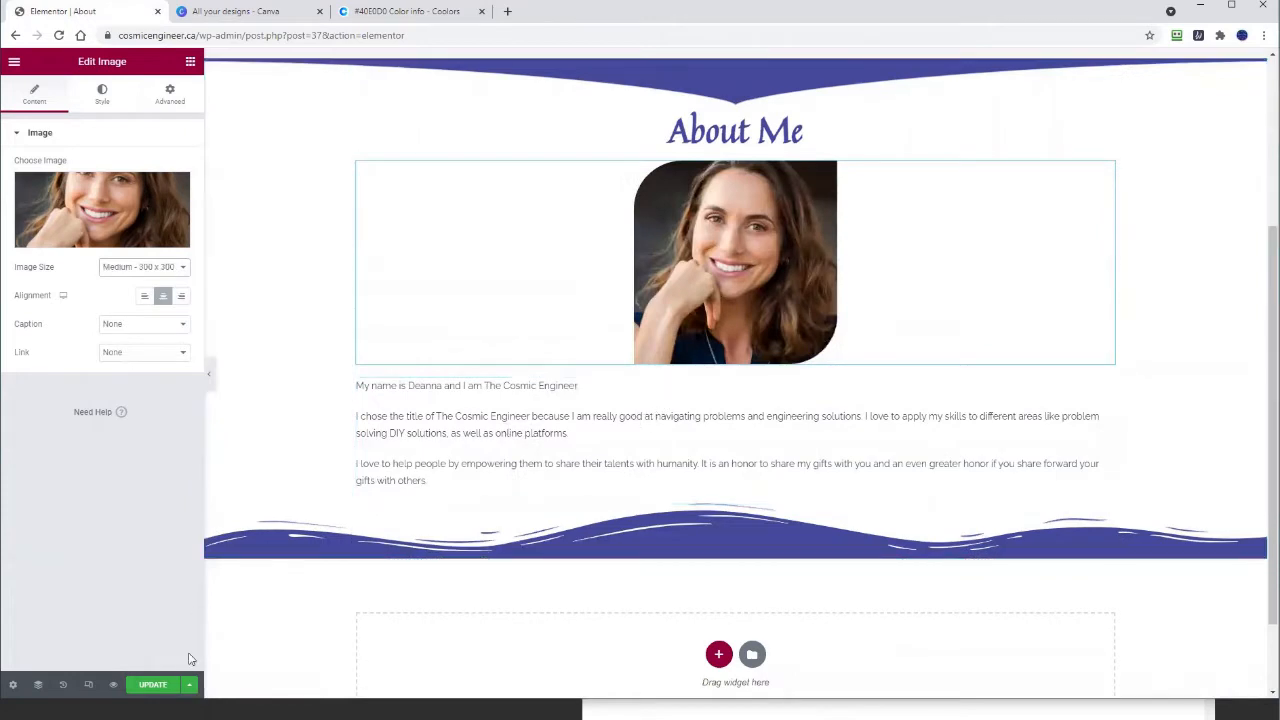
left_click(153, 685)
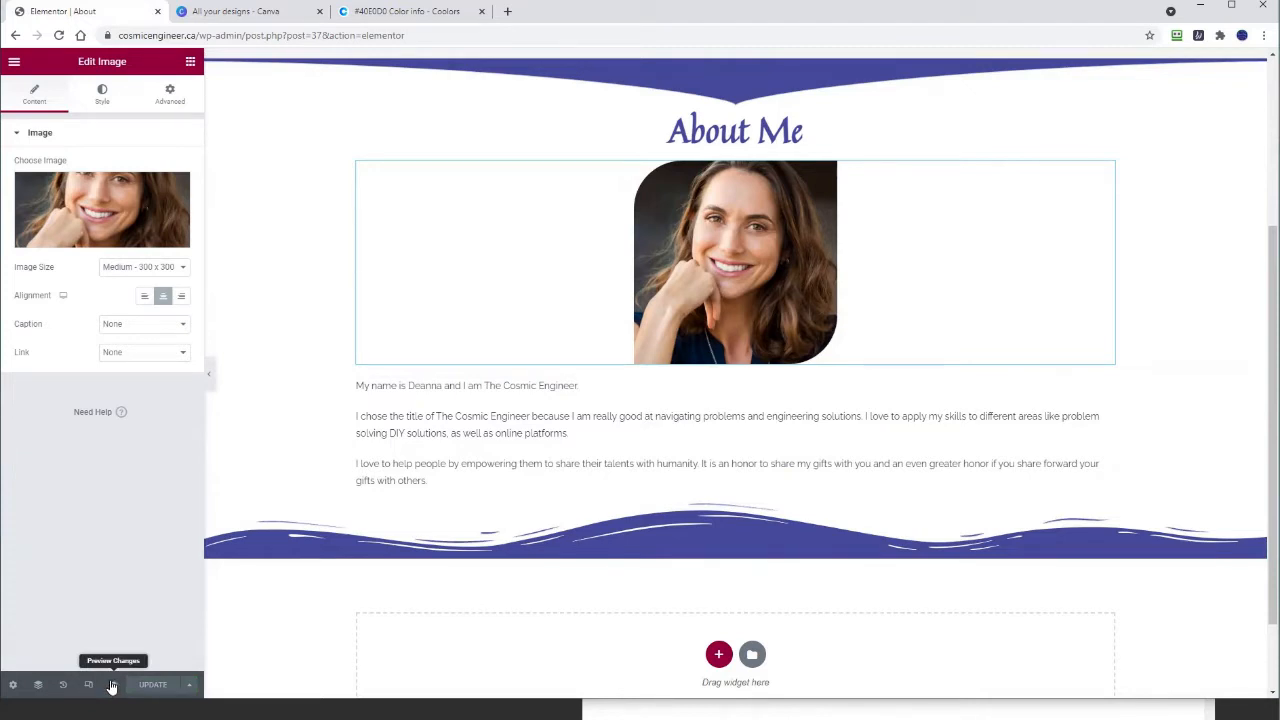
Step: Preview the About page in a new tab and scroll through the portrait and bio text
left_click(112, 685)
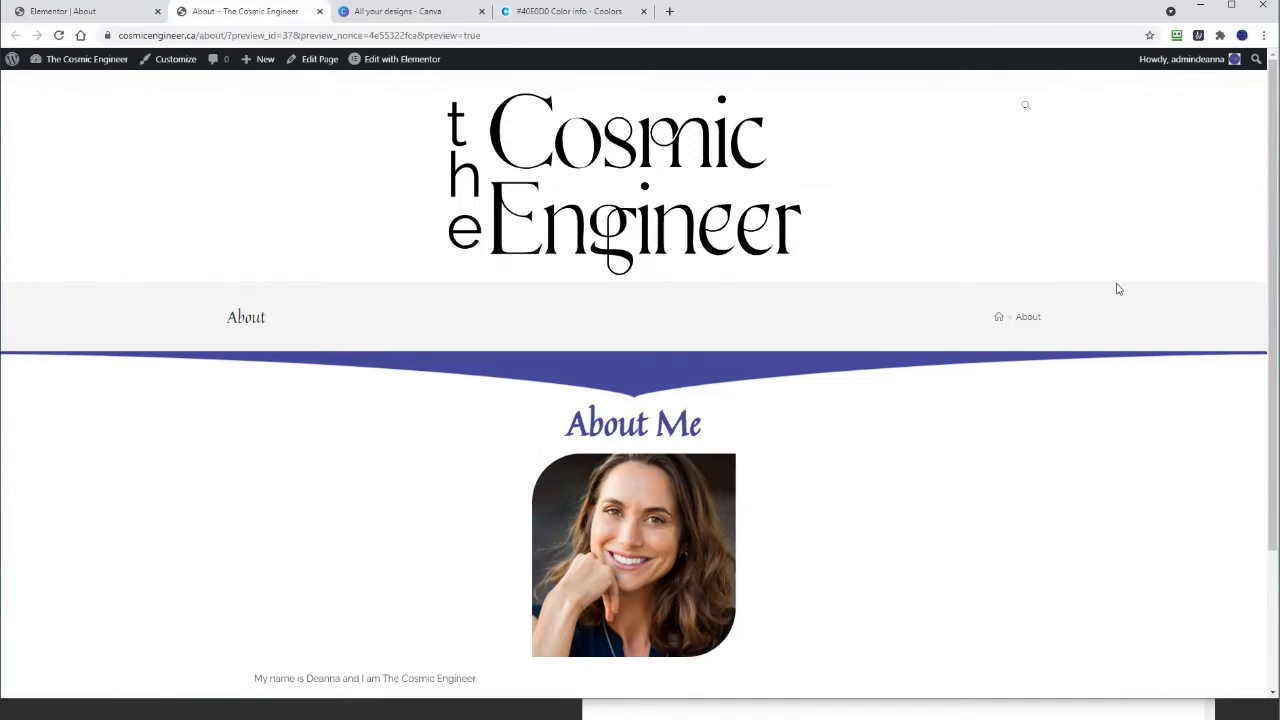
scroll(379, 533, "down", 2)
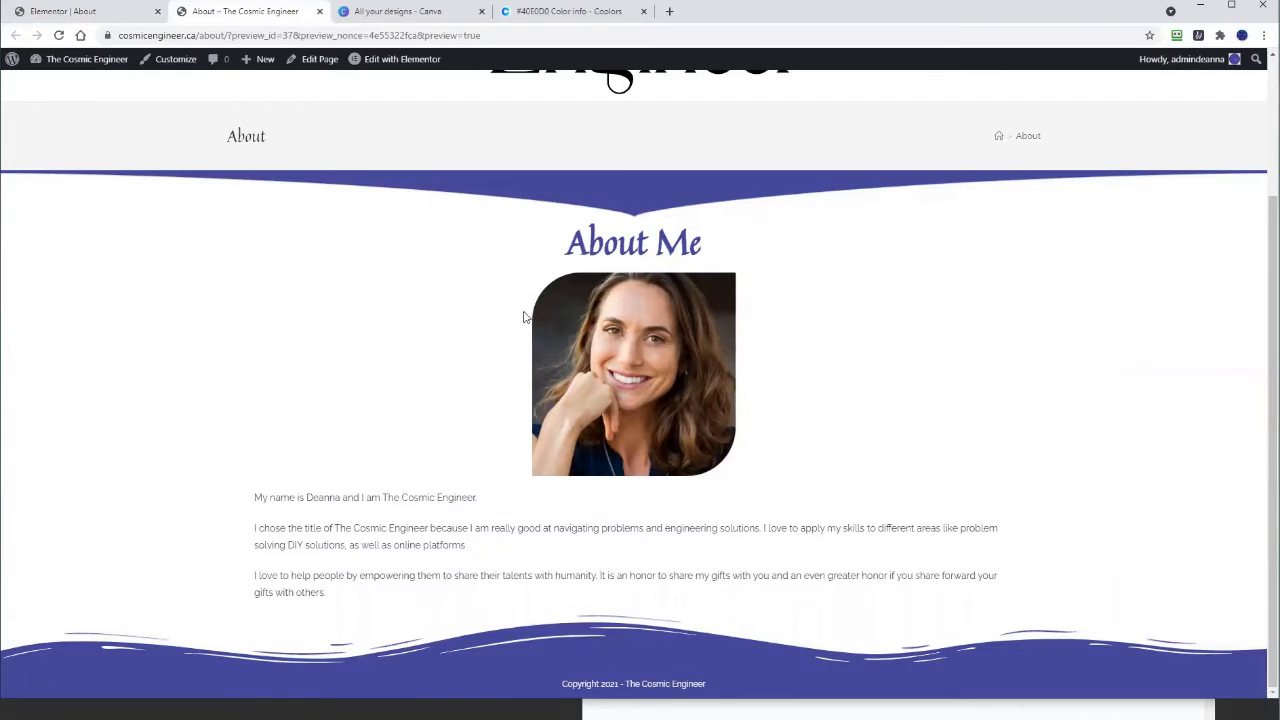
scroll(526, 317, "up", 1)
scroll(526, 317, "down", 1)
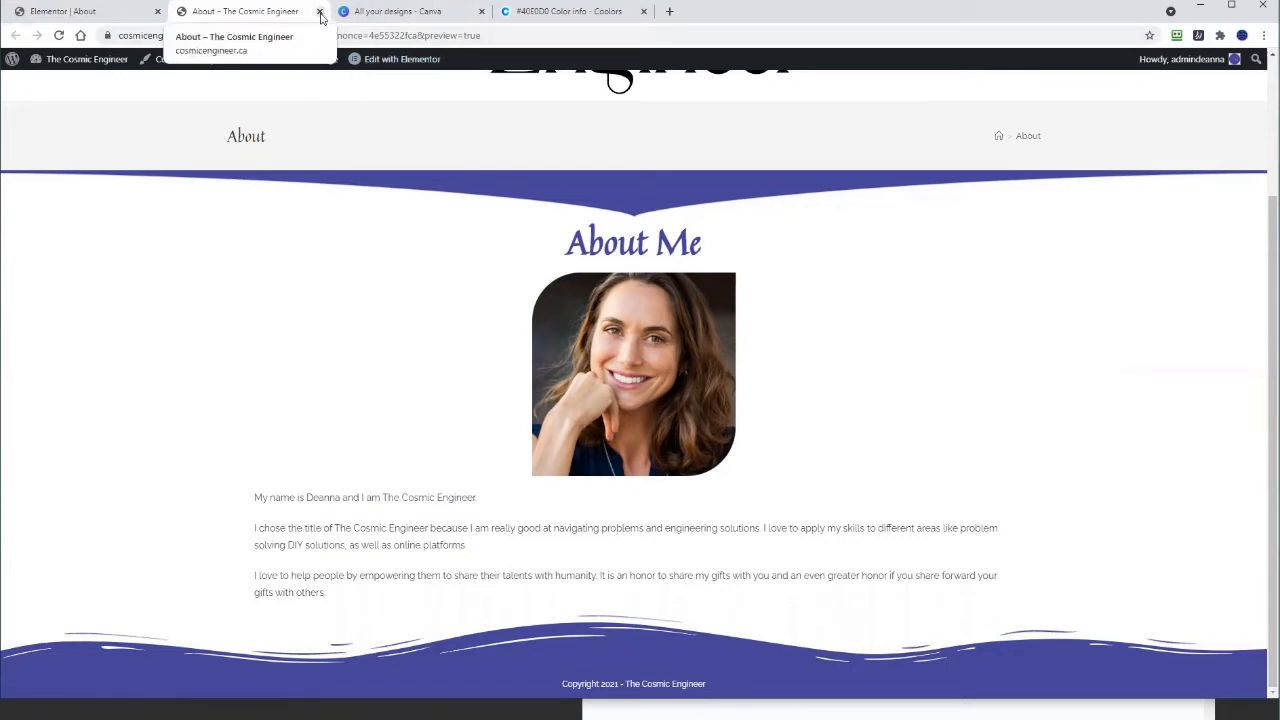
Step: Close the preview tab and switch the Elementor editor into Responsive Mode
left_click(320, 12)
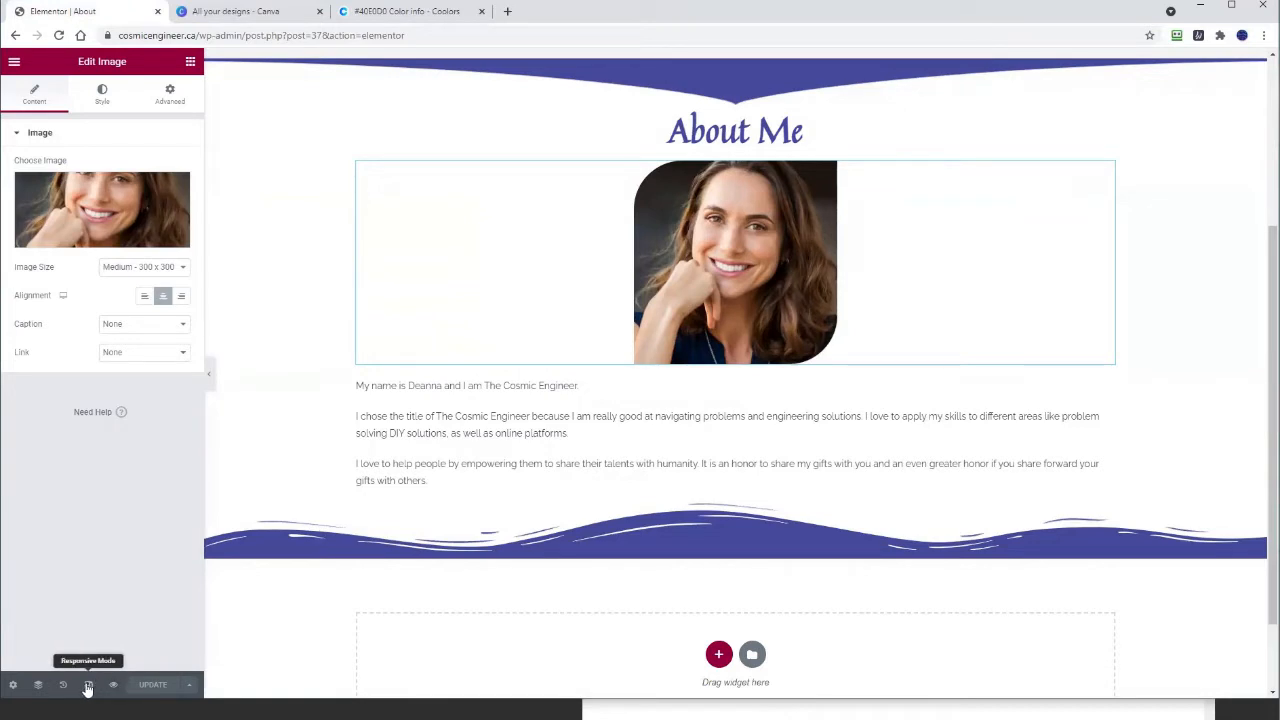
left_click(88, 685)
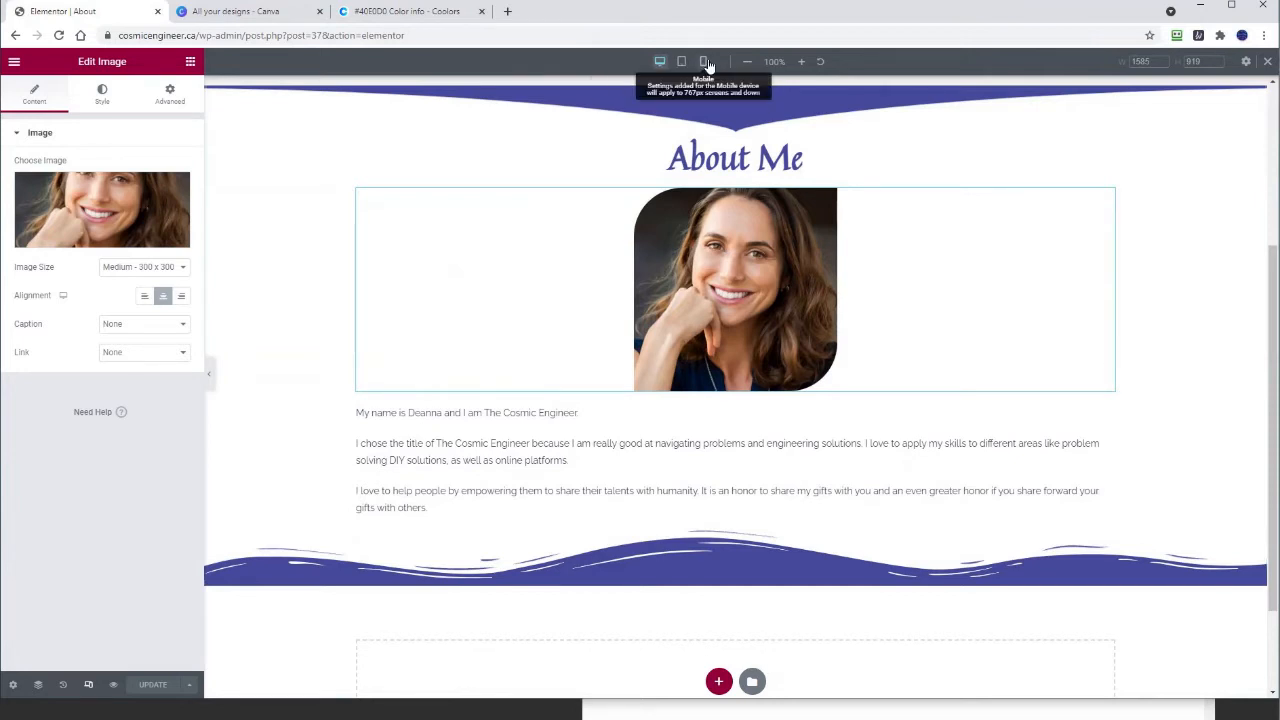
Step: Switch to the Mobile device view (360 × 736) and scroll through the About page layout
left_click(704, 62)
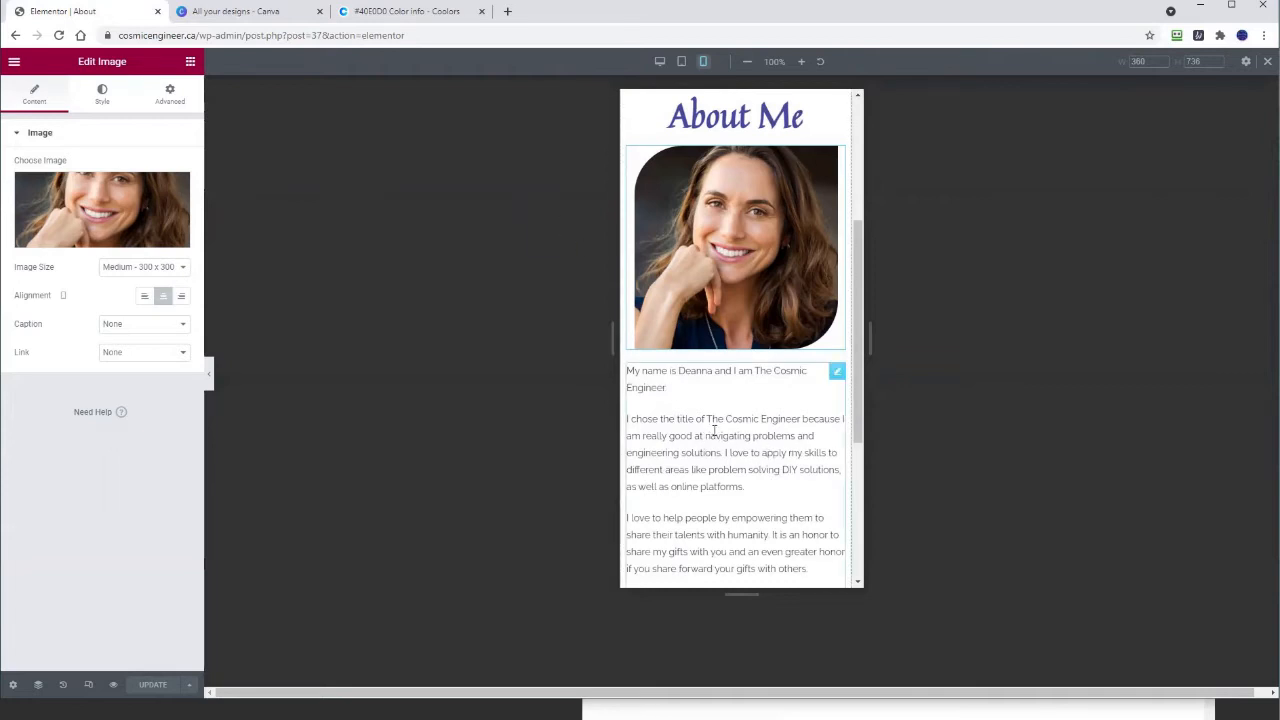
scroll(741, 215, "down", 3)
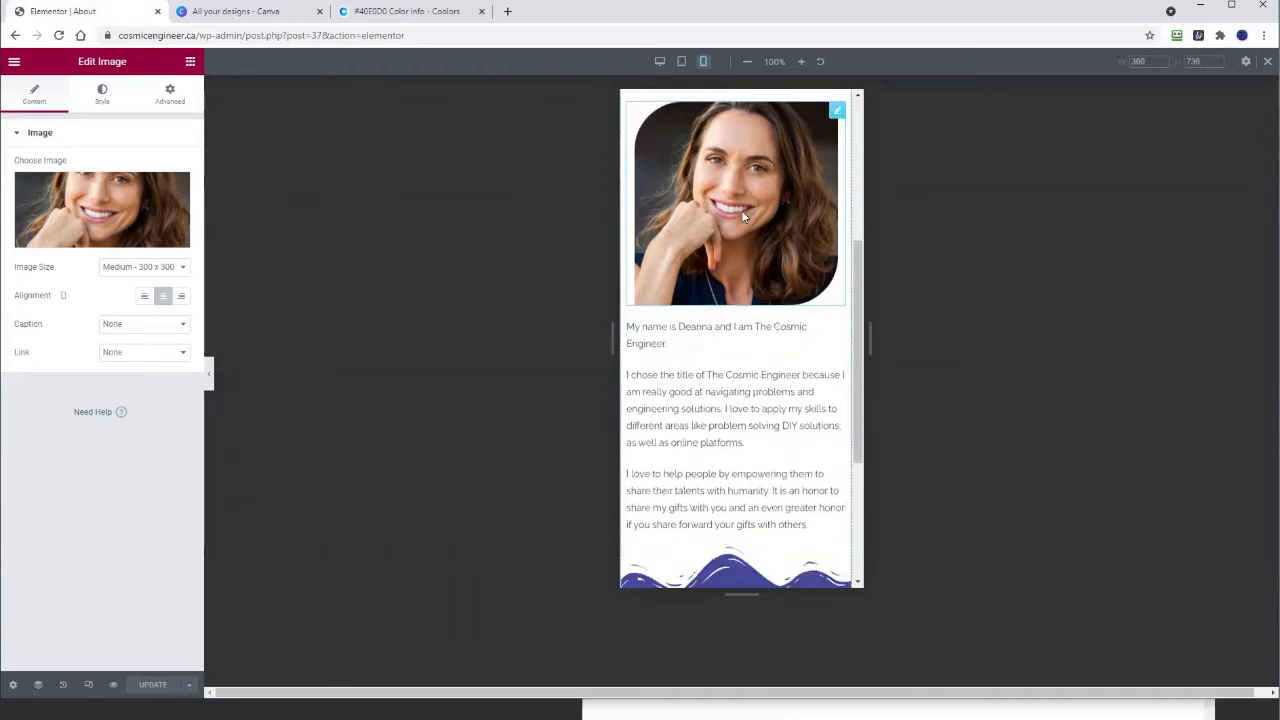
scroll(743, 216, "up", 5)
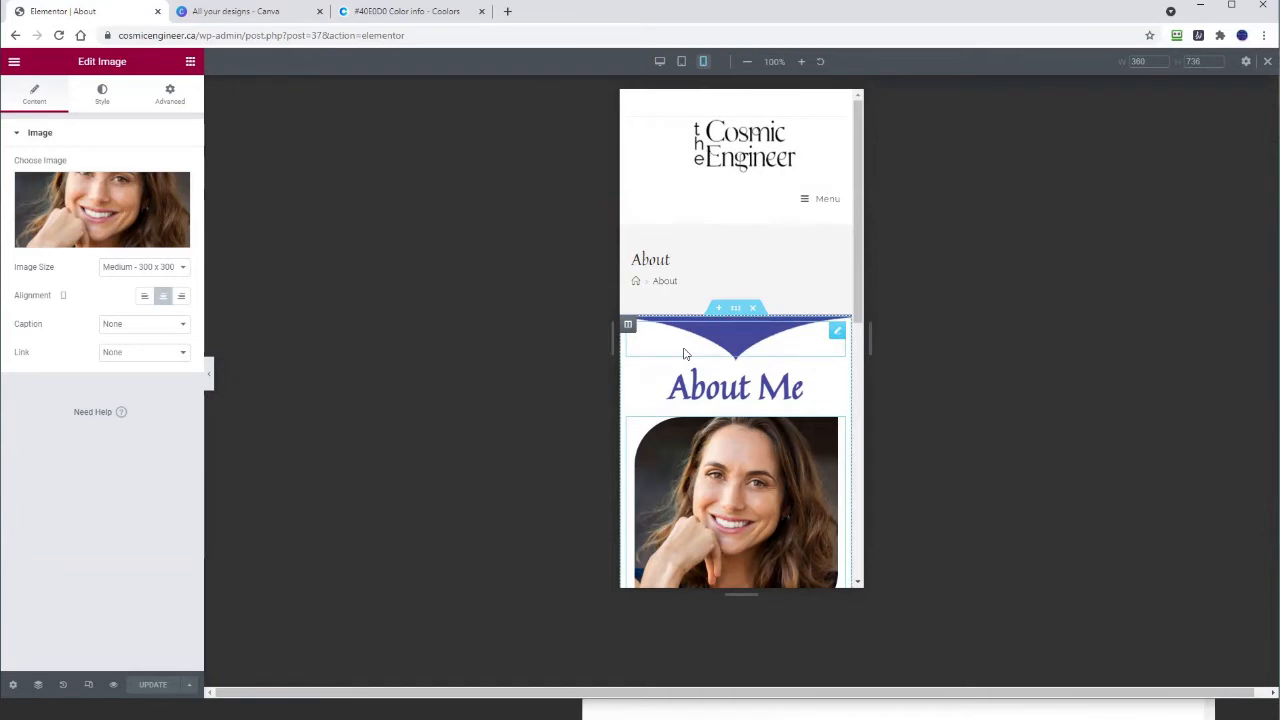
scroll(686, 340, "down", 3)
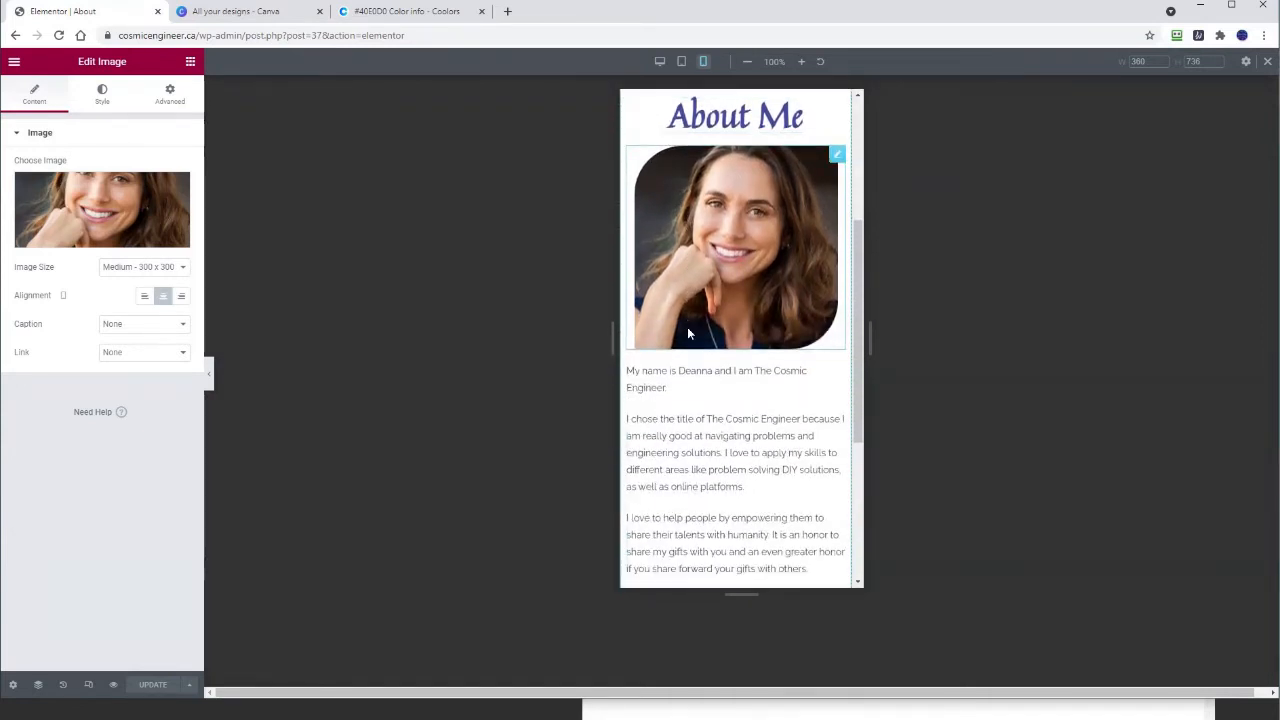
scroll(688, 333, "up", 1)
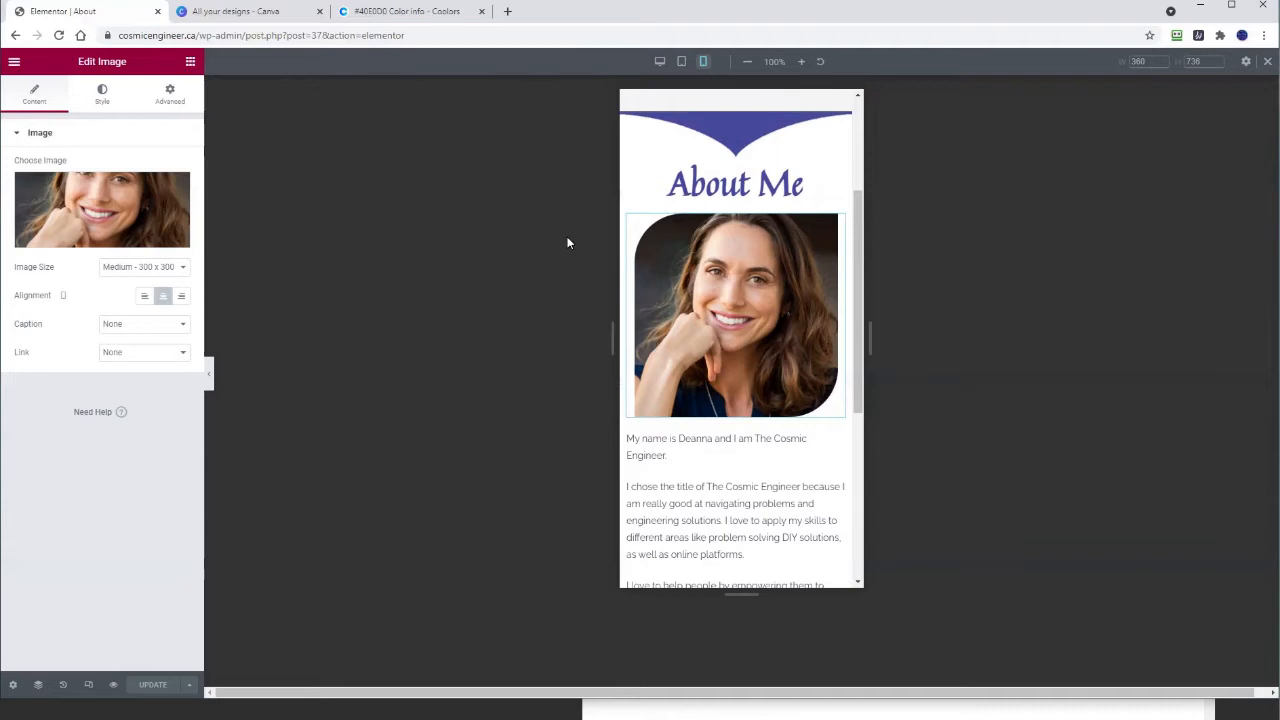
scroll(685, 288, "up", 3)
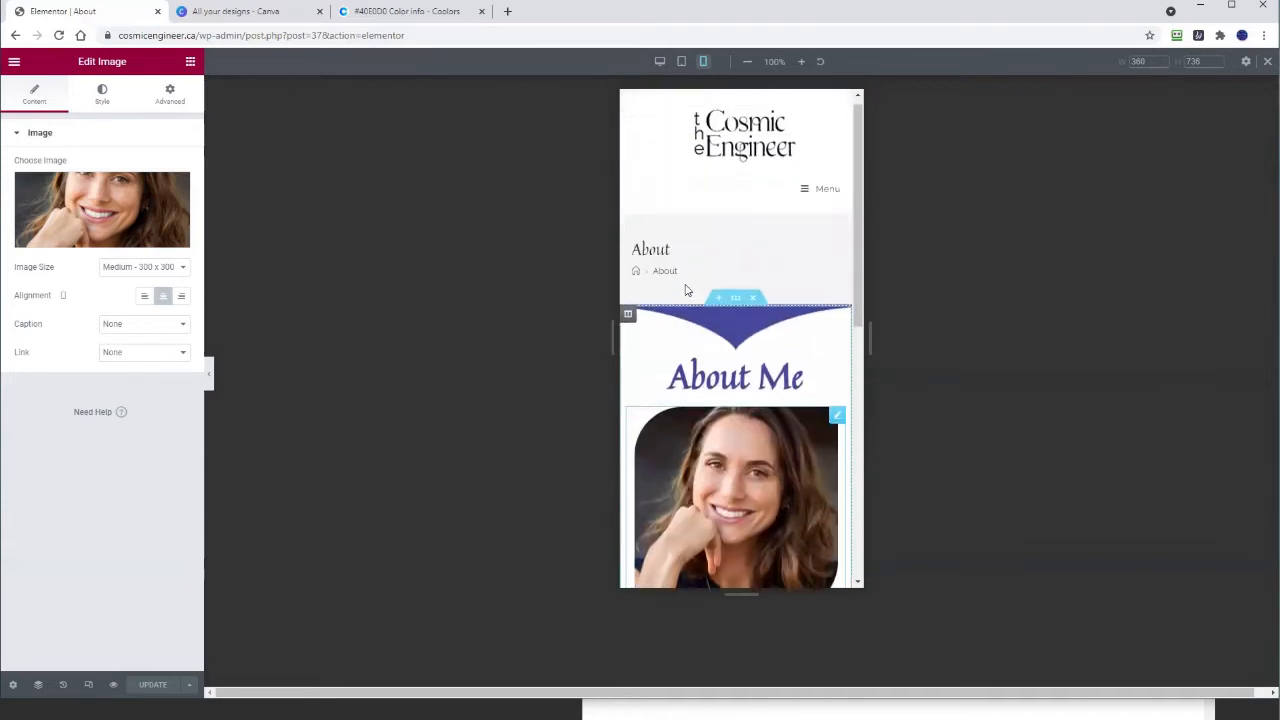
scroll(686, 289, "down", 1)
scroll(684, 285, "up", 1)
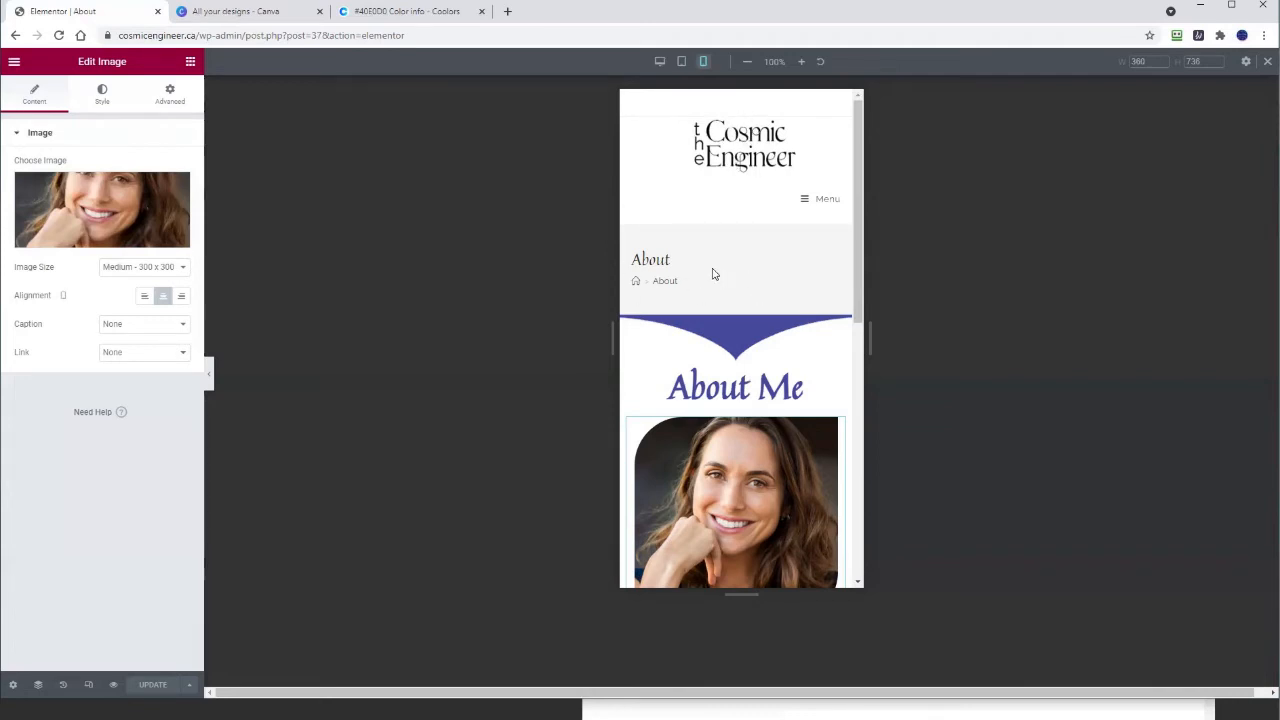
scroll(715, 270, "down", 2)
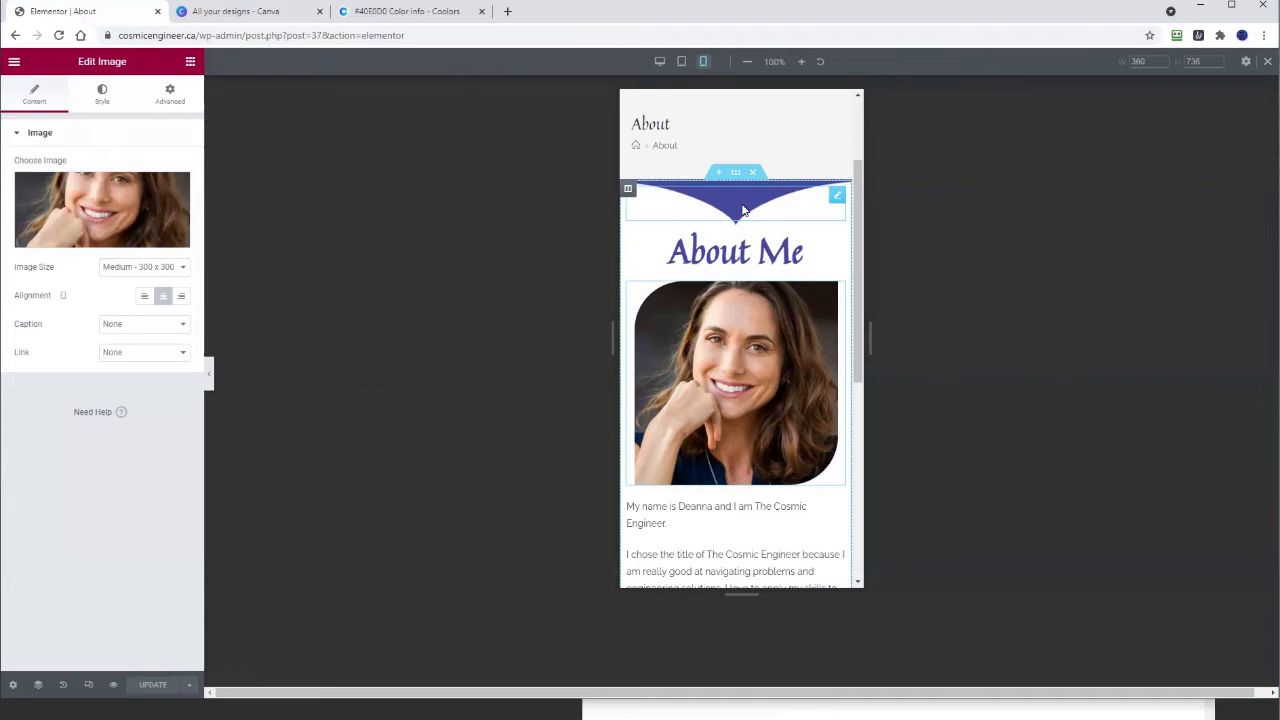
Step: Resize the spacer widget above 'About Me' to a 30 px mobile height, then select the heading
left_click(742, 209)
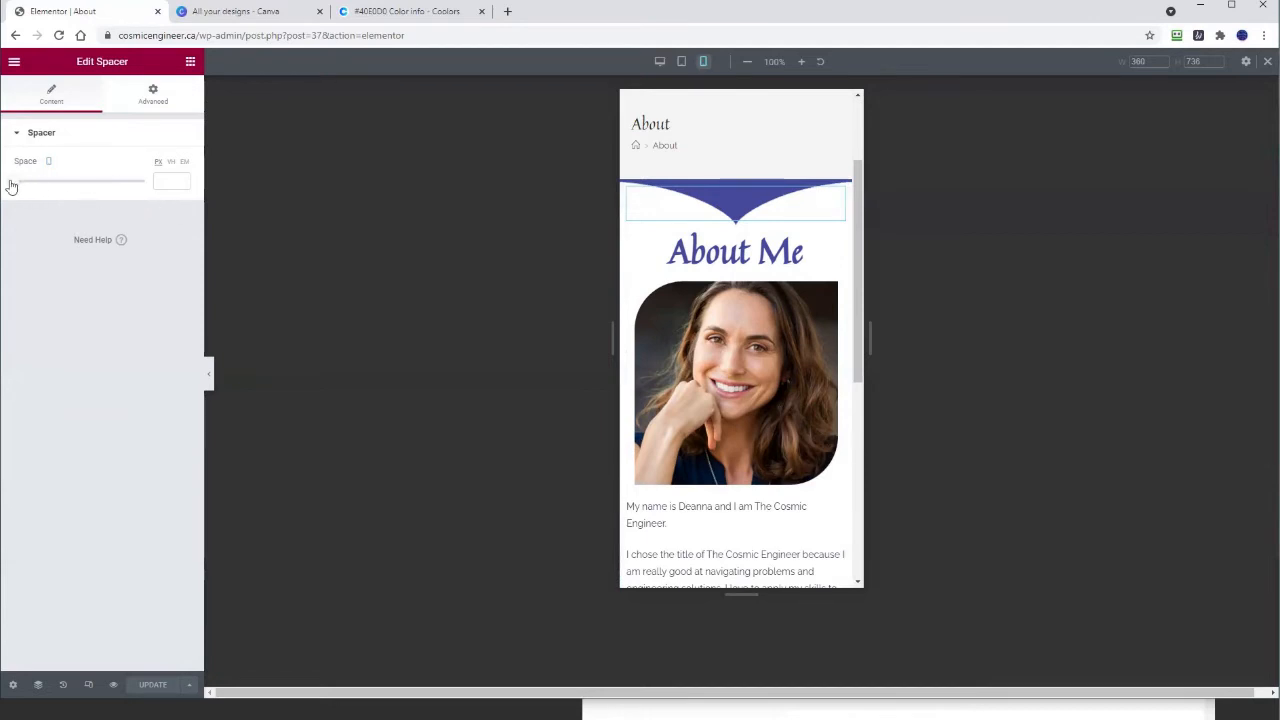
left_click_drag(11, 187, 6, 180)
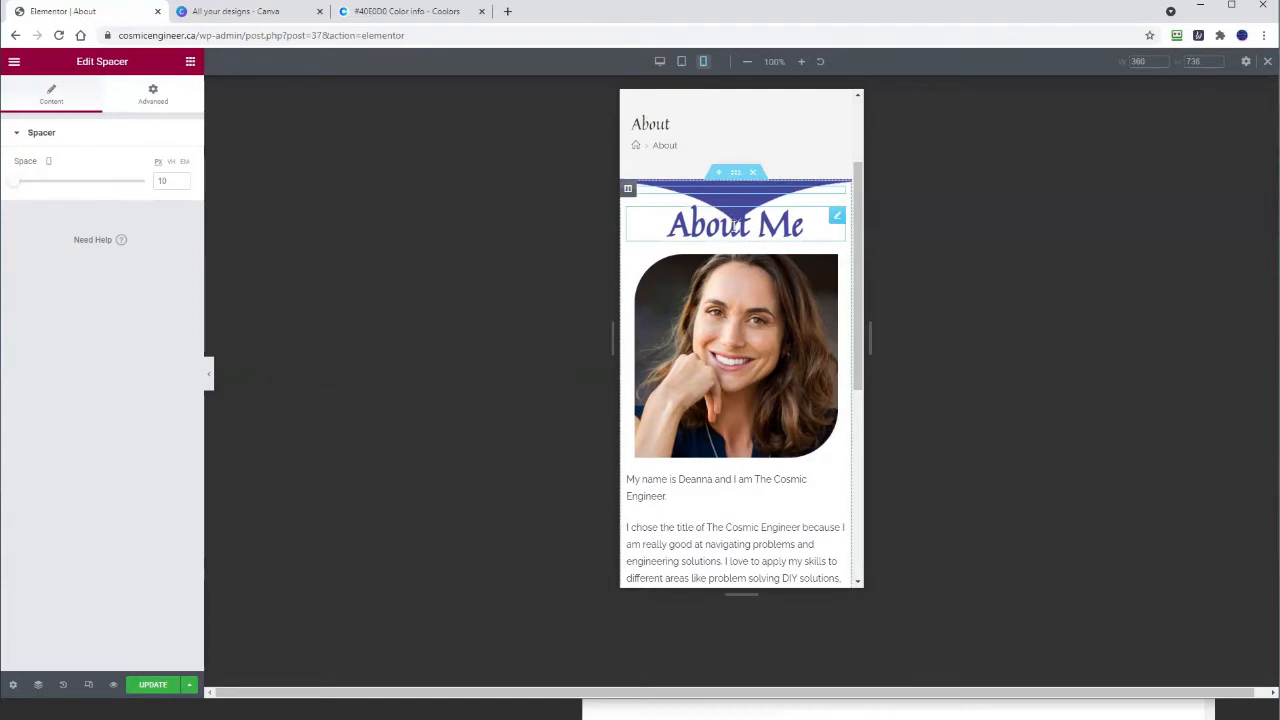
left_click(182, 180)
left_click(182, 180)
left_click(182, 180)
left_click(182, 180)
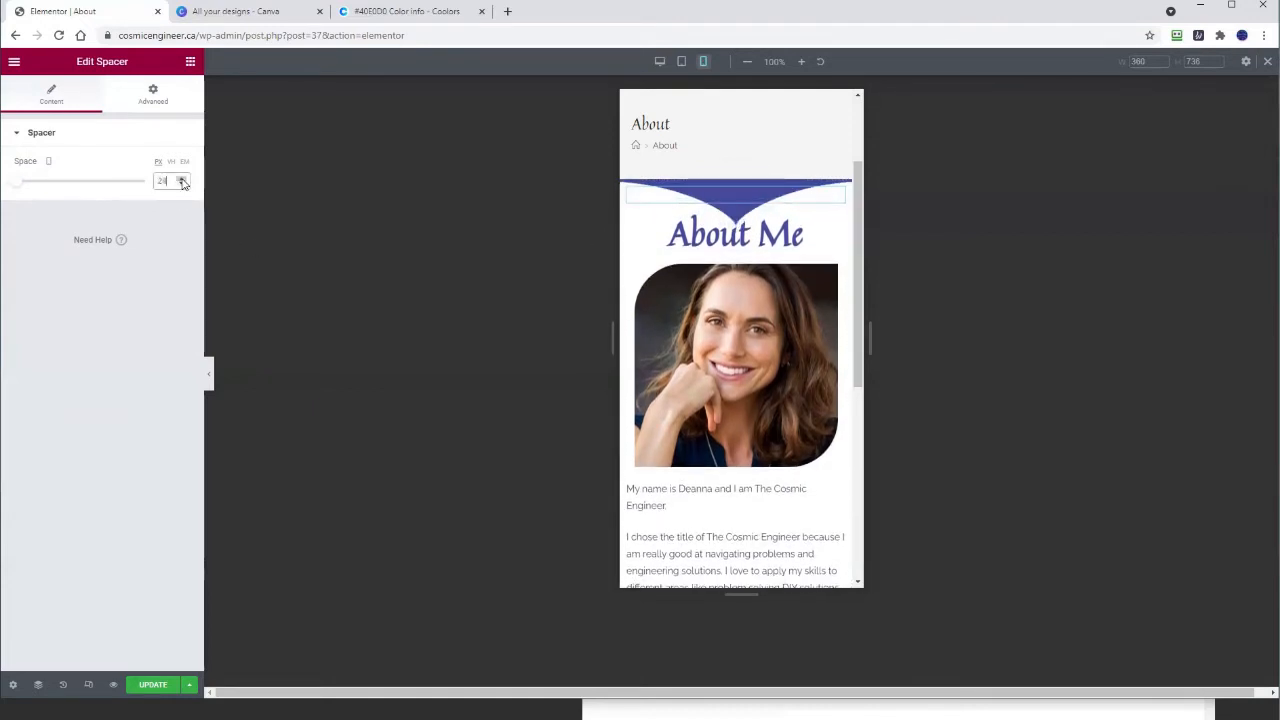
left_click(182, 180)
left_click(182, 180)
left_click(182, 180)
left_click(182, 180)
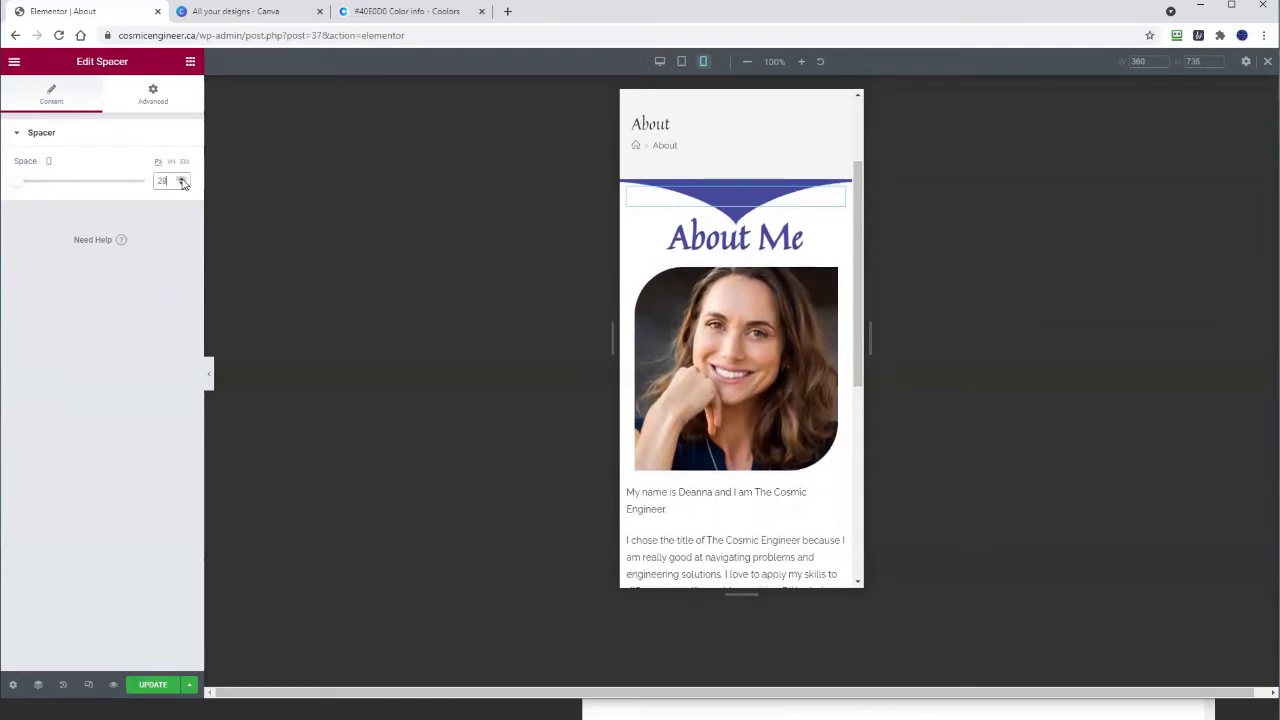
left_click(182, 180)
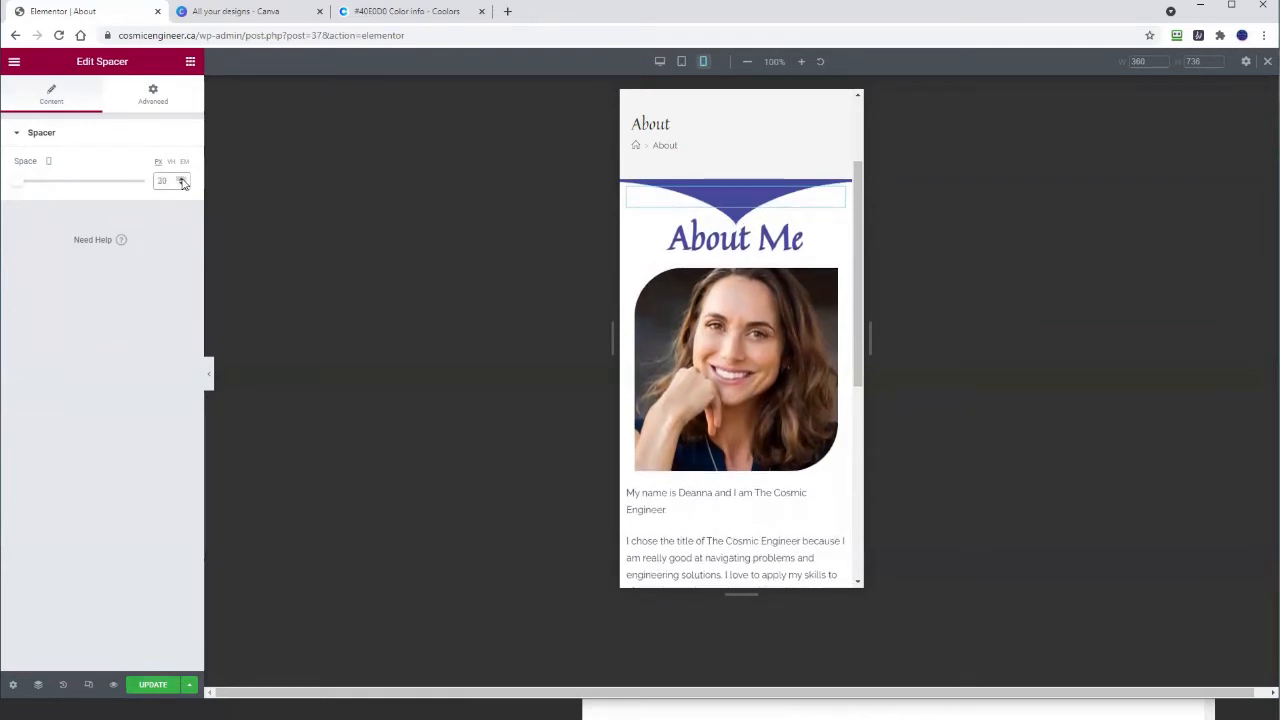
left_click(740, 243)
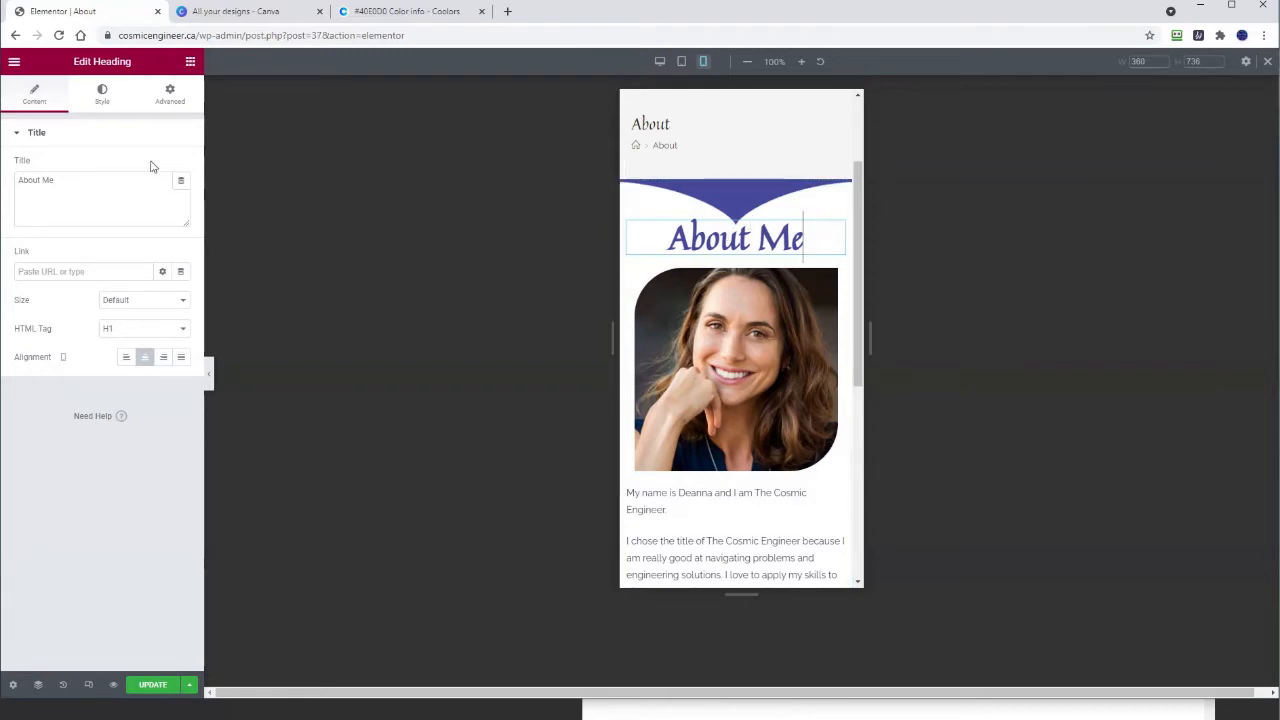
Step: Review the About Me heading's typography settings without changing them, then return to its content settings
left_click(103, 99)
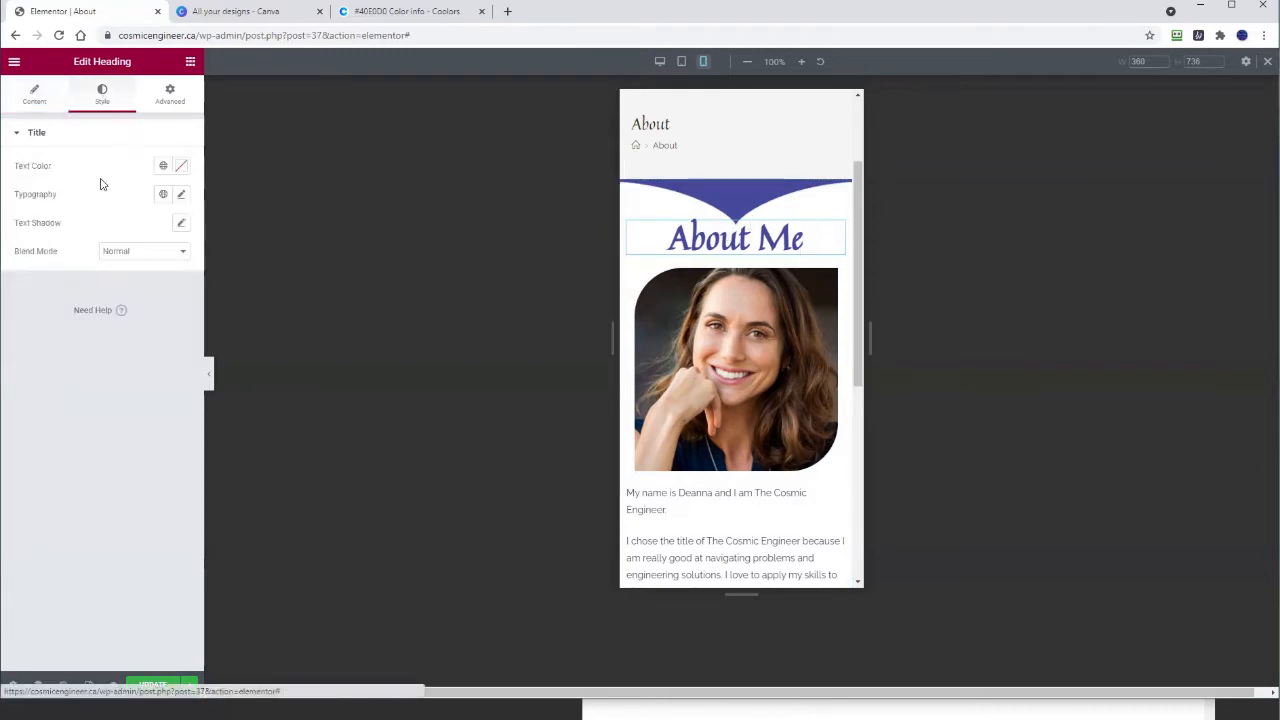
left_click(181, 196)
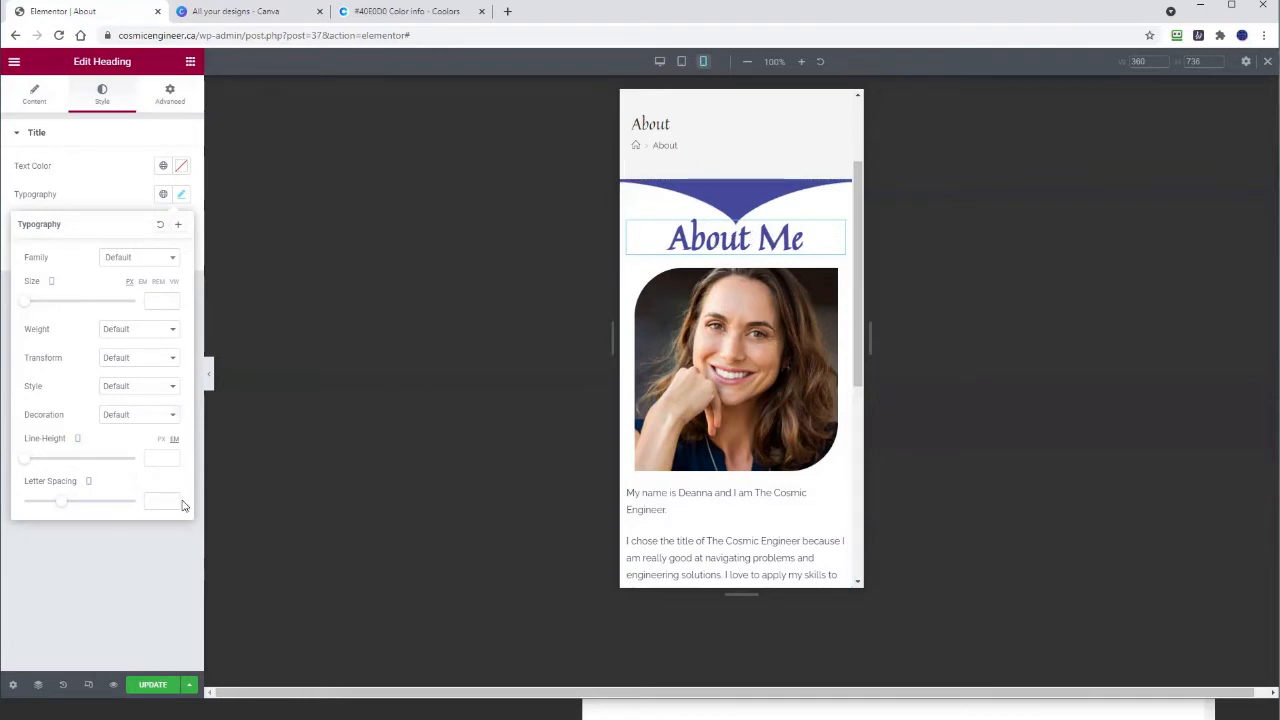
left_click(73, 579)
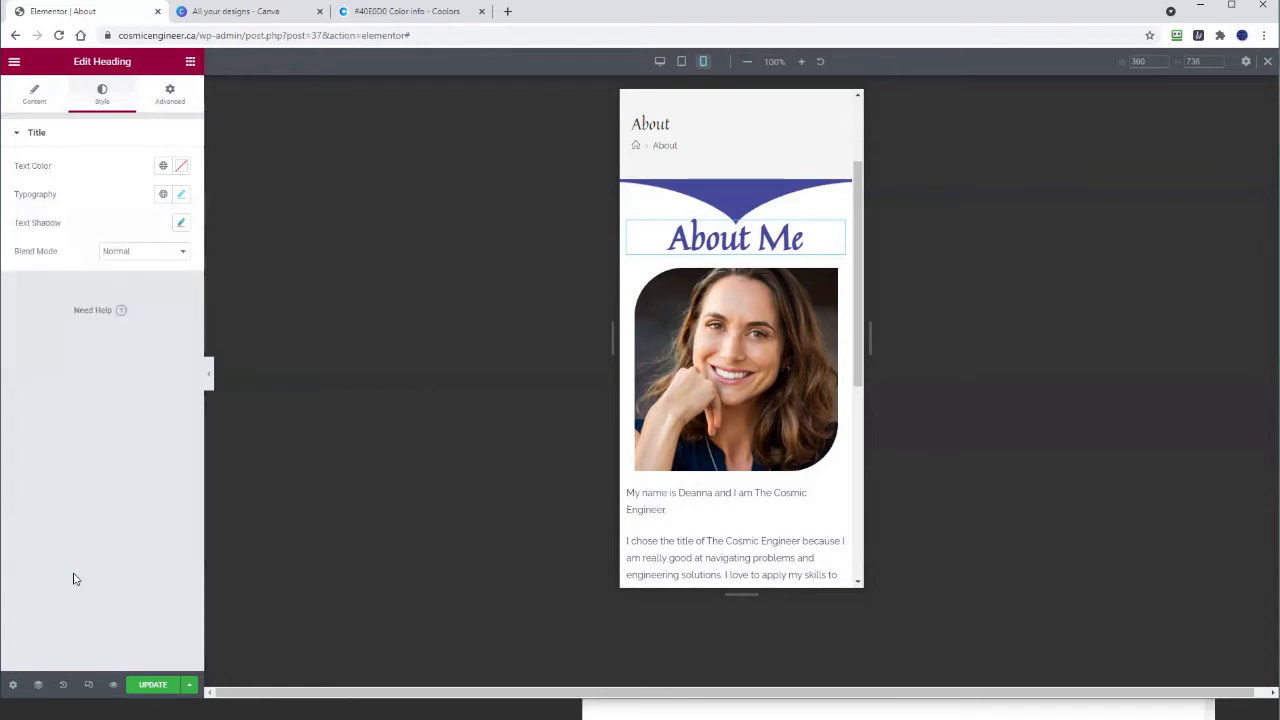
left_click(34, 103)
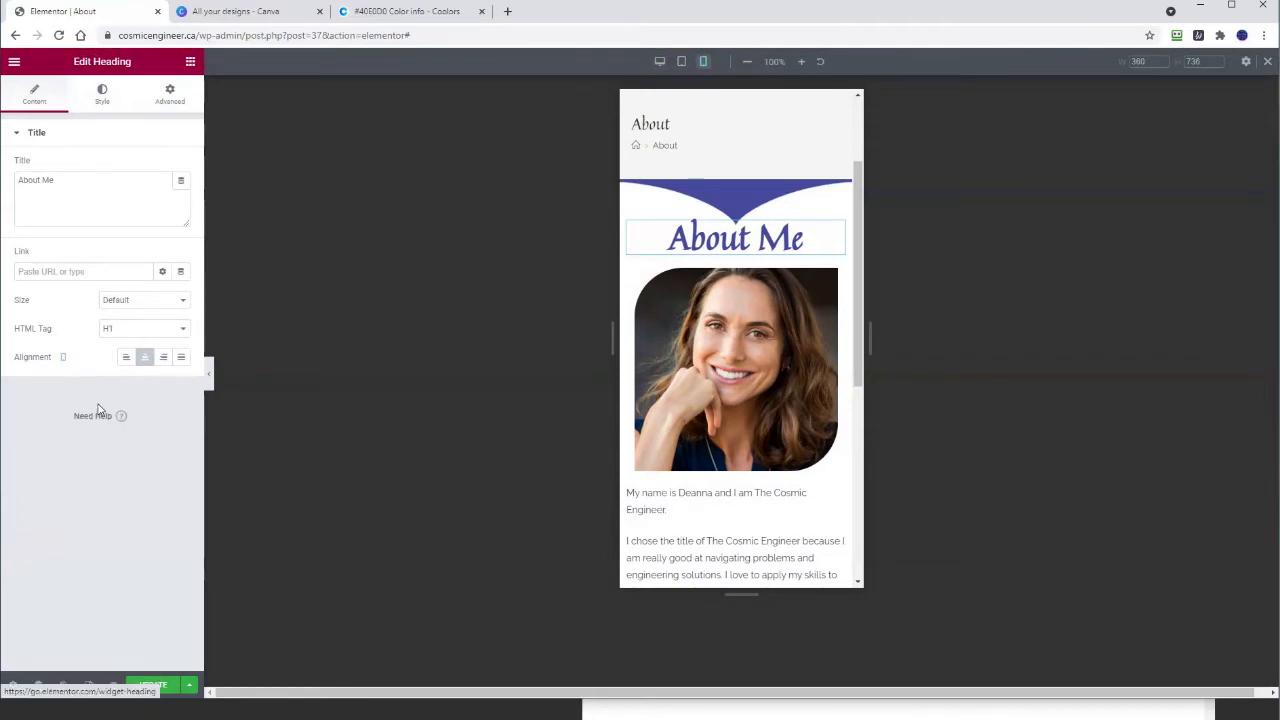
Step: Open the Edit Image settings for the portrait below the heading in the mobile preview
scroll(695, 301, "down", 2)
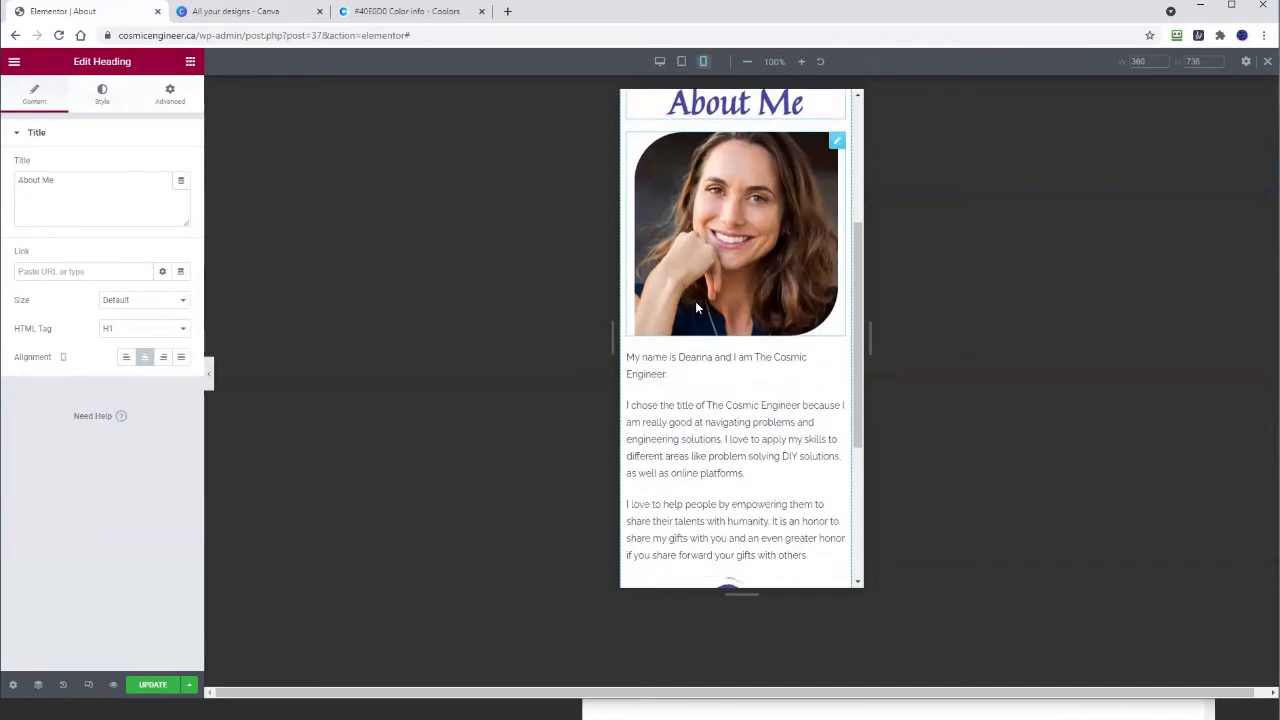
left_click(728, 240)
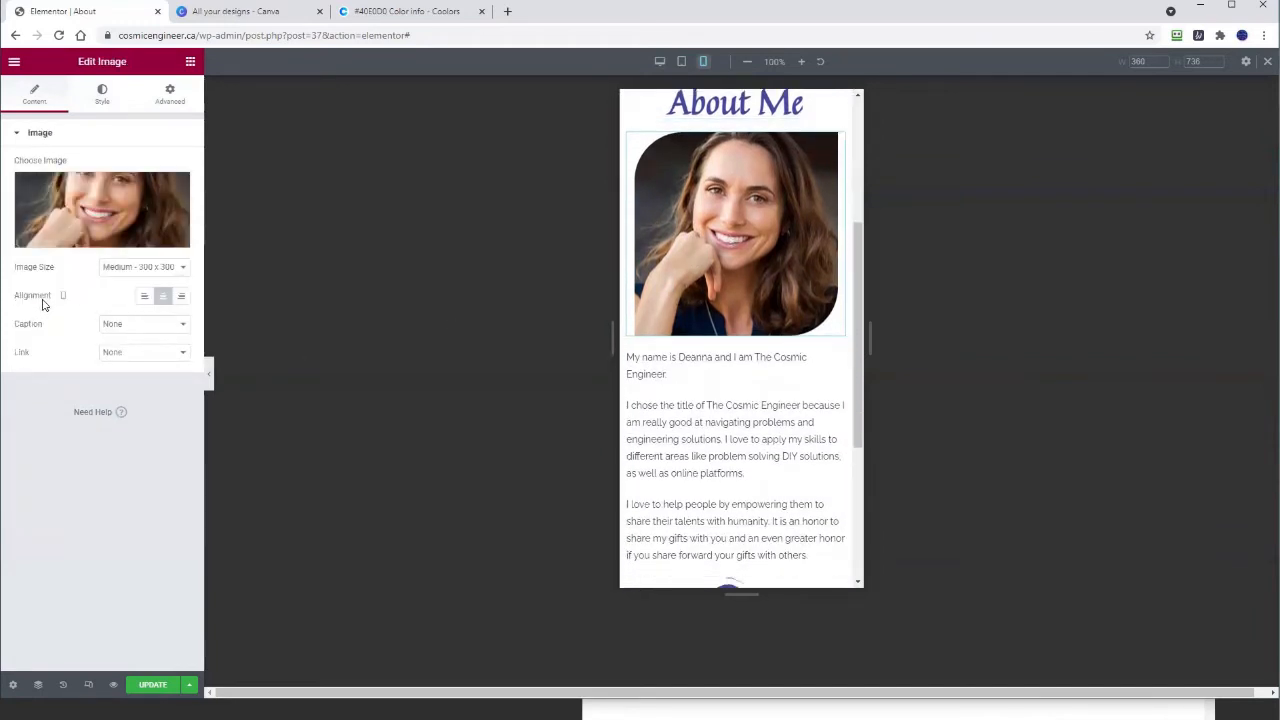
mouse_move(87, 226)
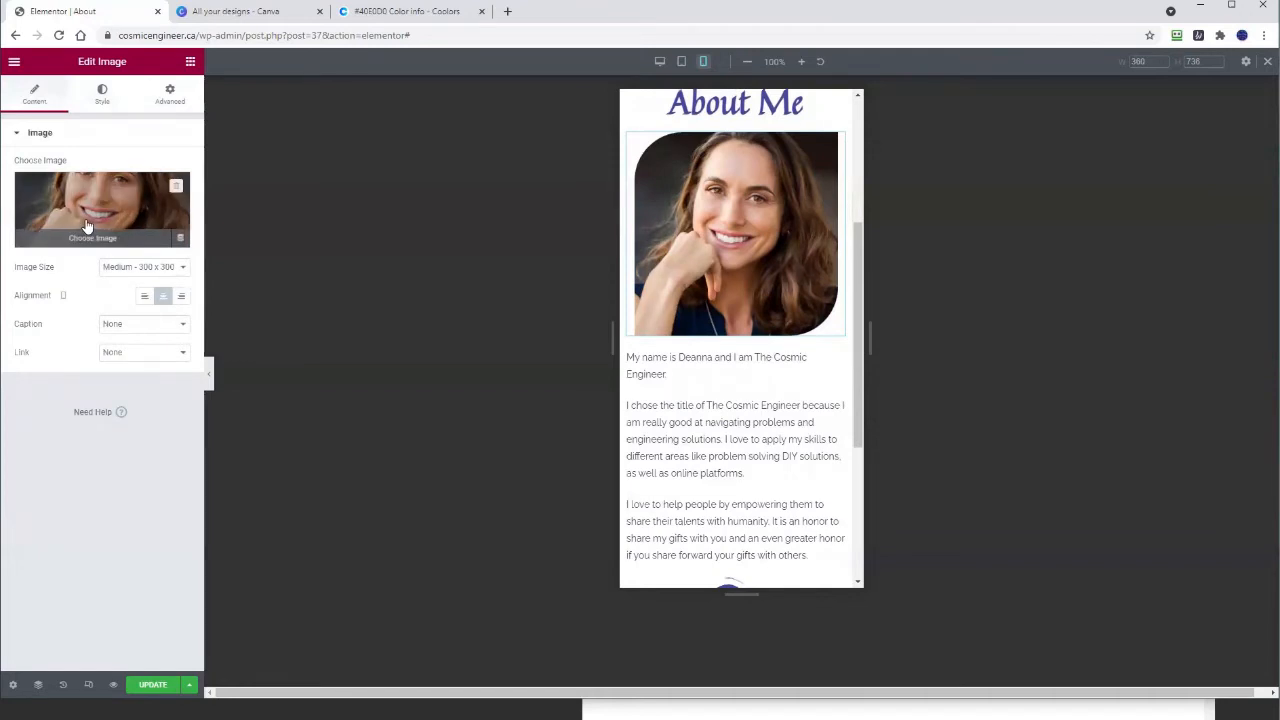
Step: Centre-align the body text paragraphs under the portrait, leaving their typography unchanged
left_click(726, 367)
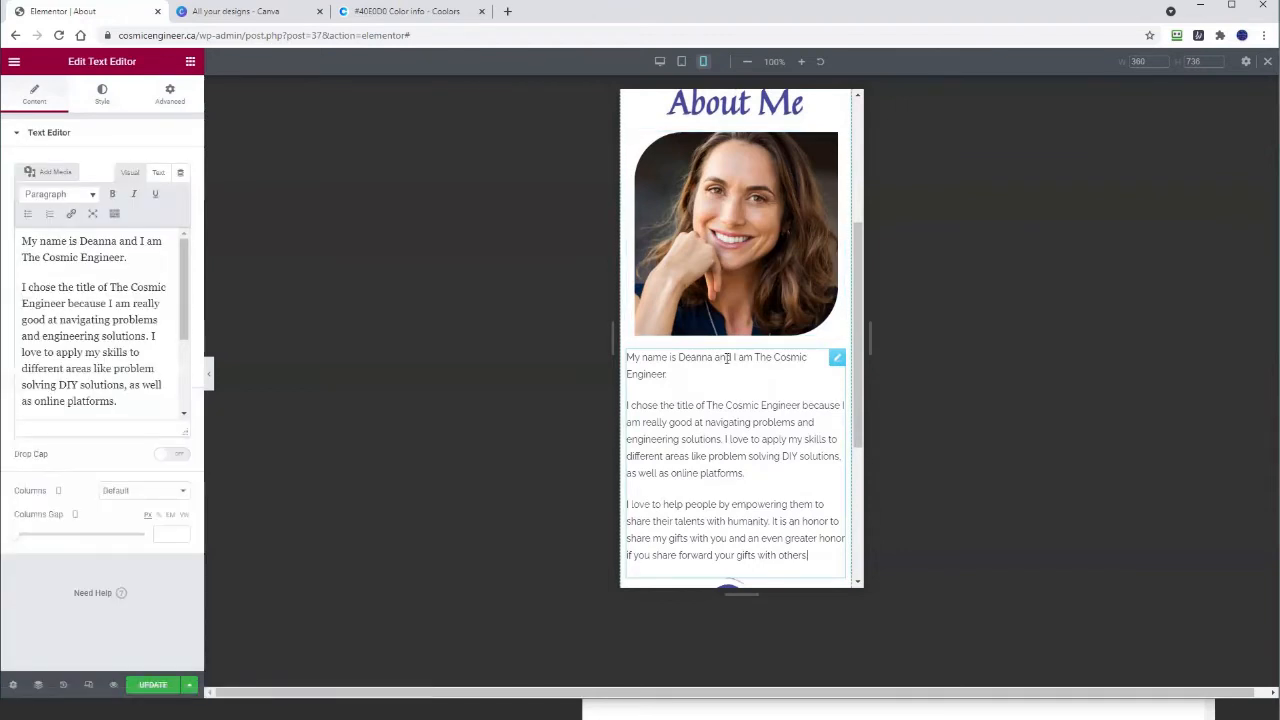
scroll(727, 413, "down", 1)
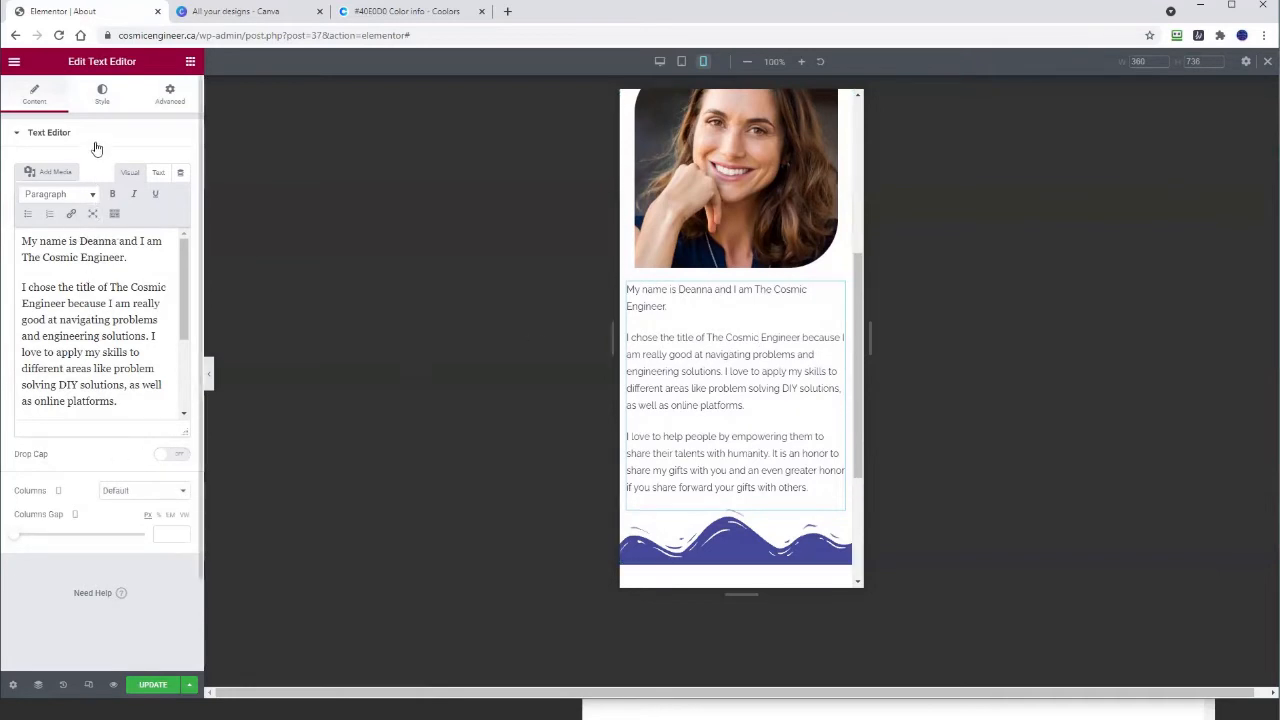
left_click(102, 101)
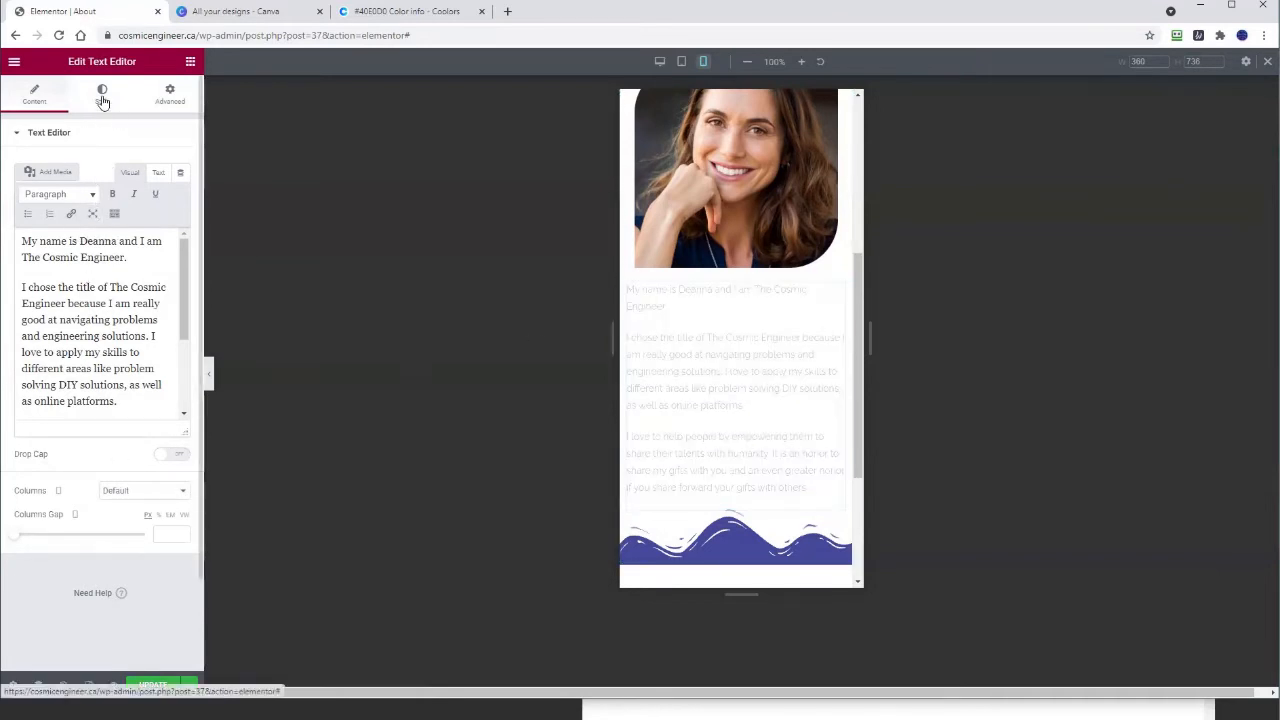
left_click(145, 166)
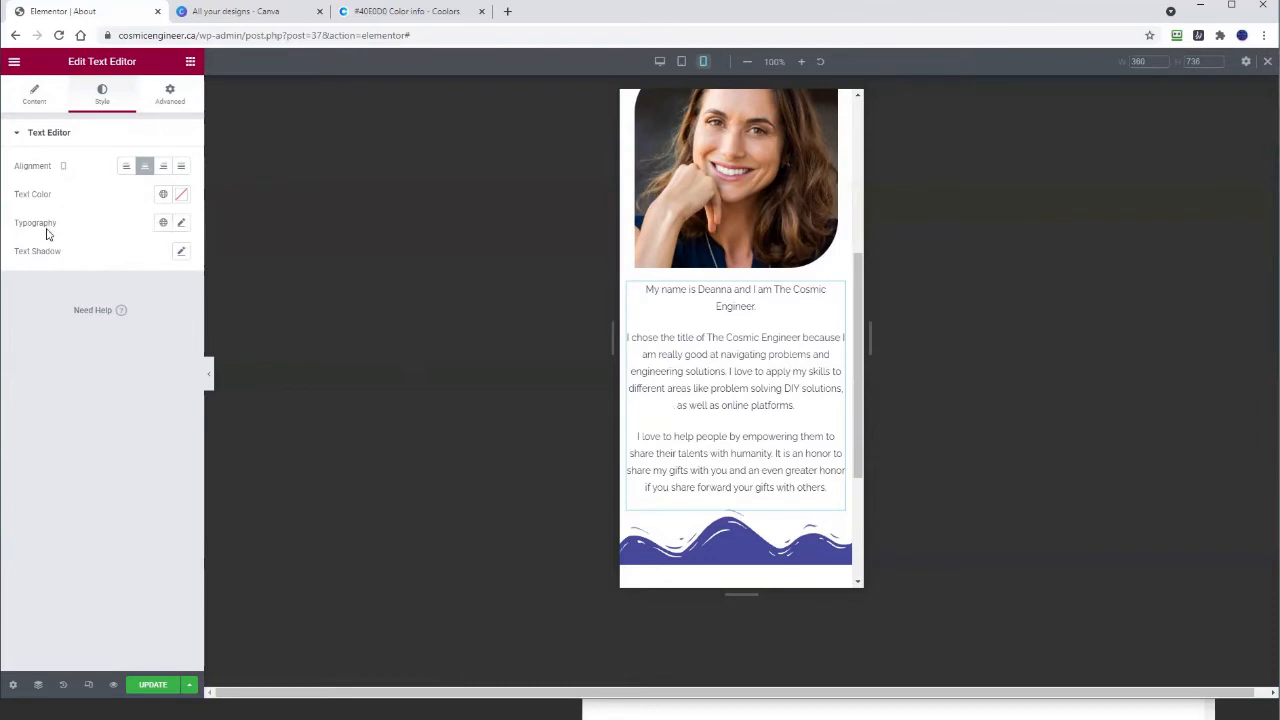
left_click(183, 223)
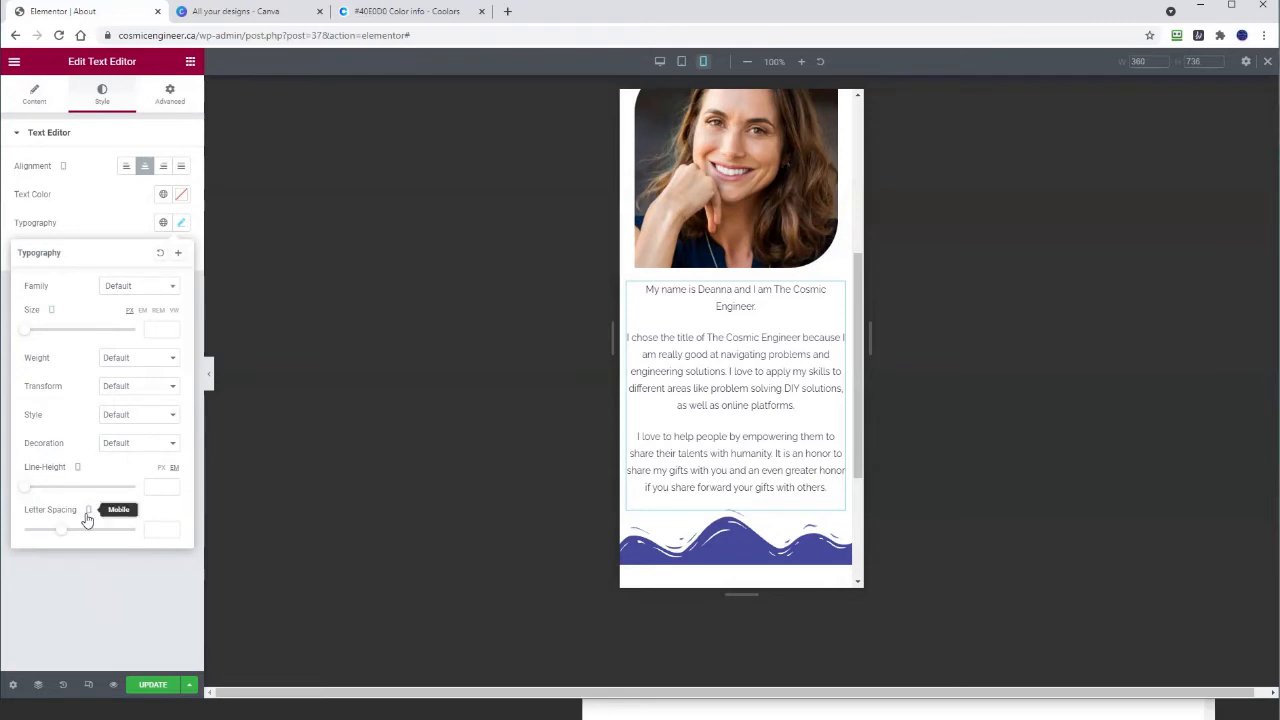
left_click(251, 529)
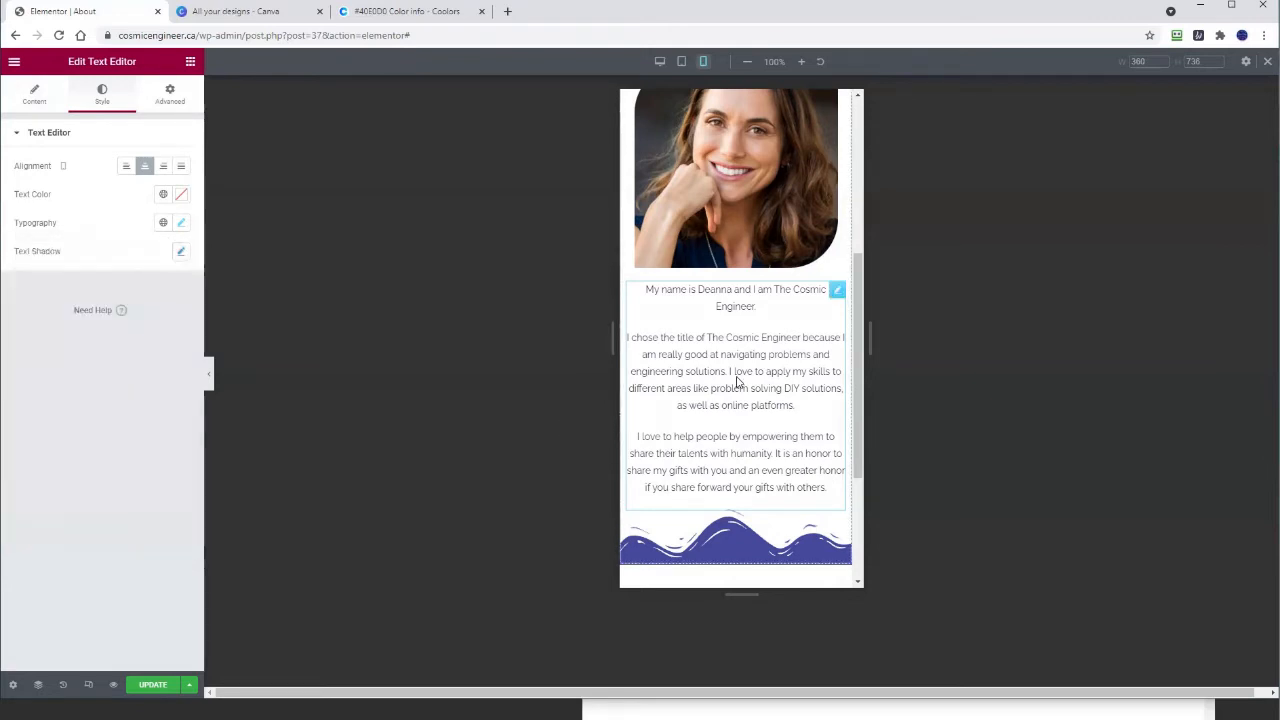
scroll(737, 380, "down", 1)
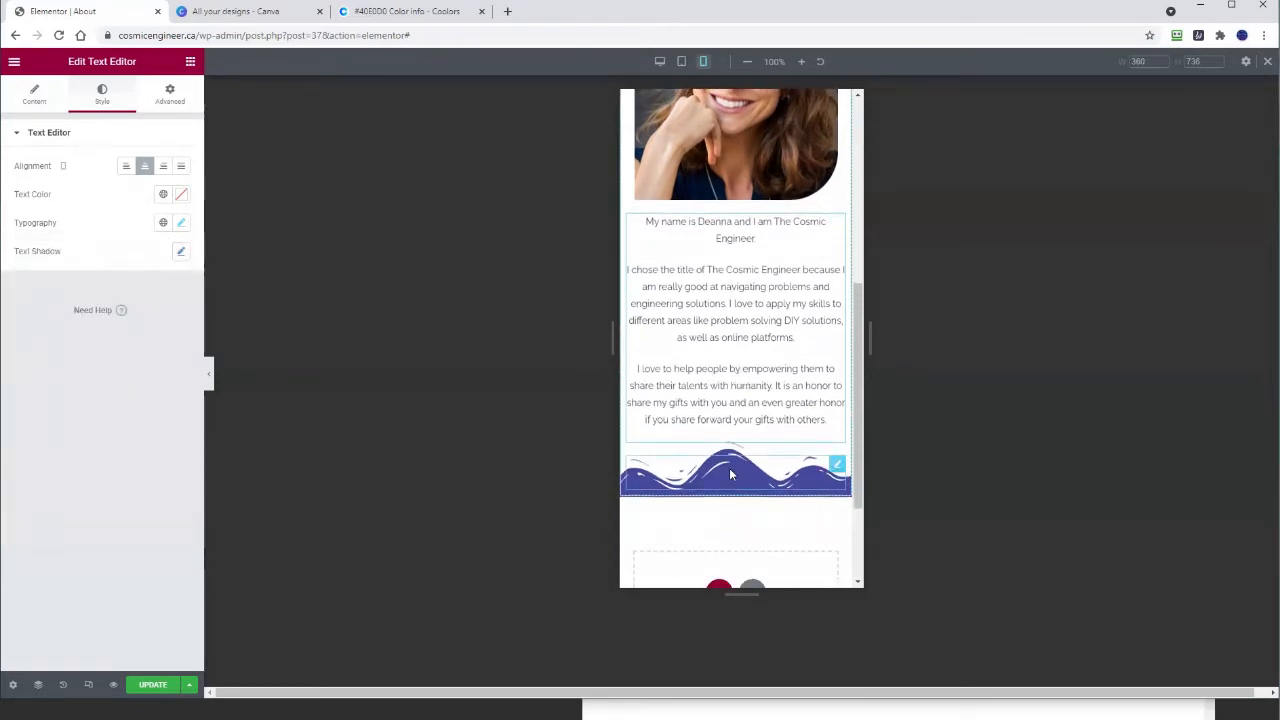
scroll(748, 468, "up", 5)
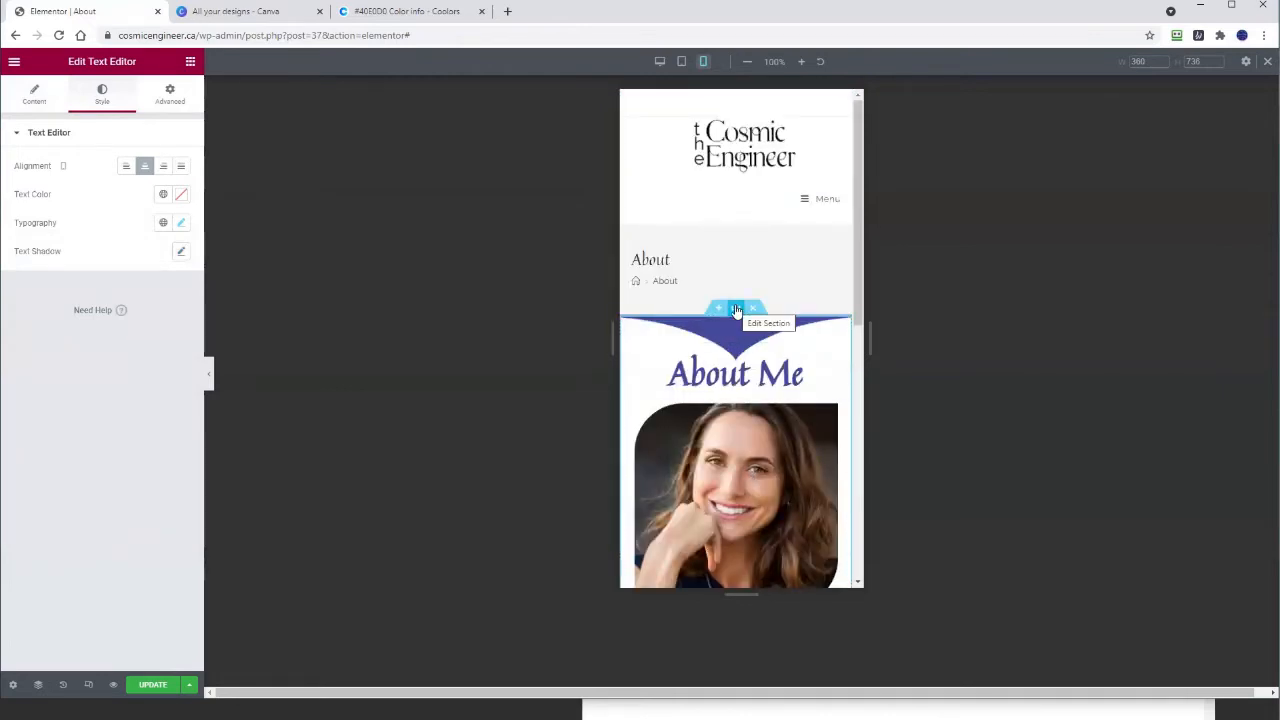
Step: Give the About Me section's top Book divider width 200 and height 75 on mobile, and save
left_click(736, 310)
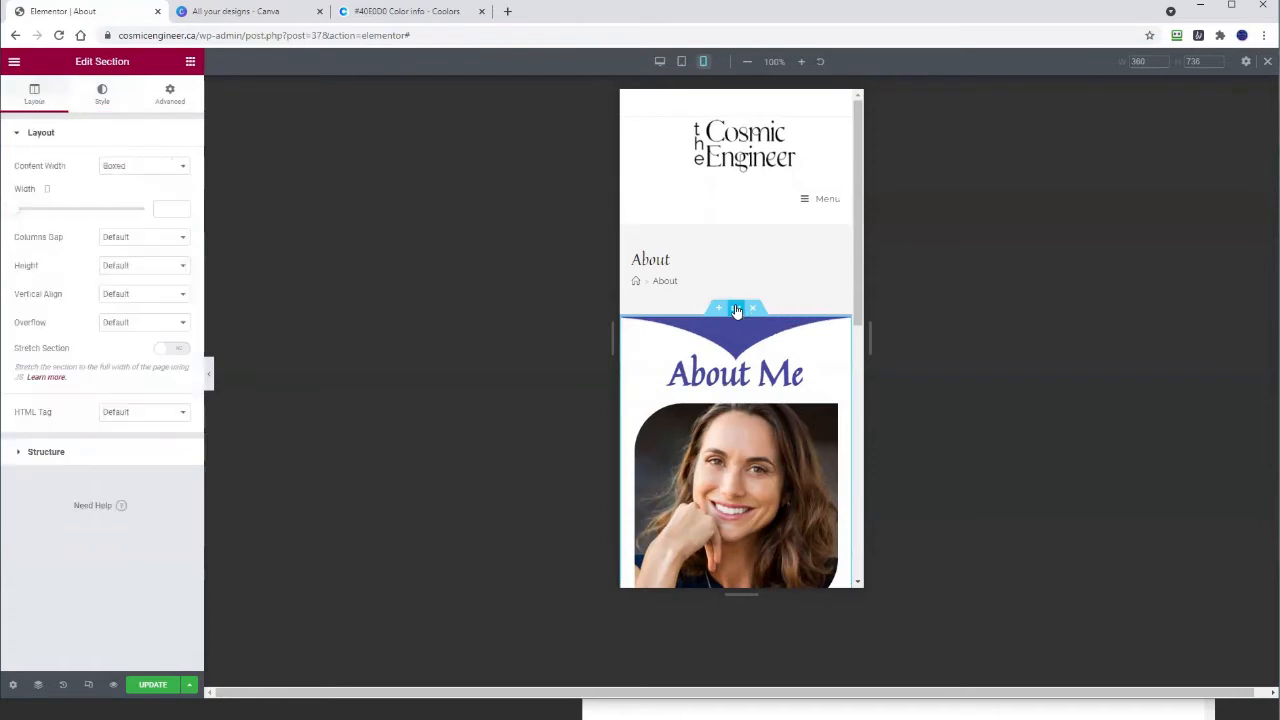
left_click(103, 93)
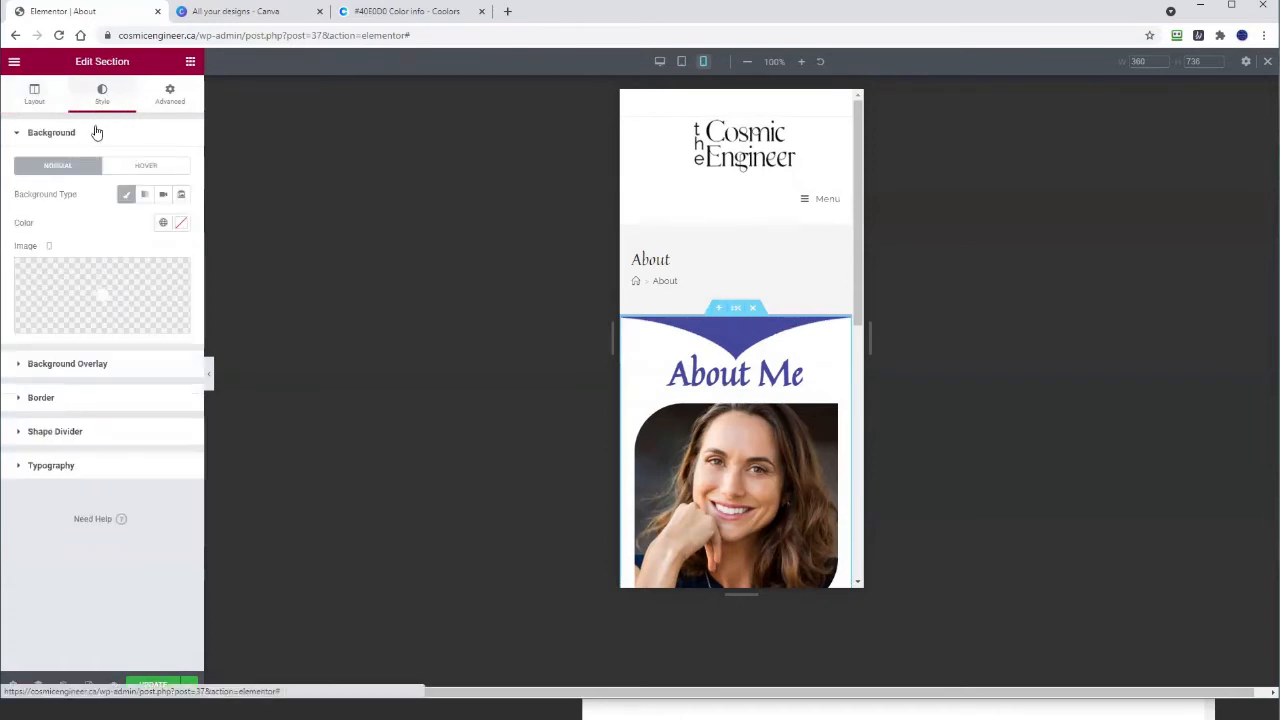
left_click(51, 431)
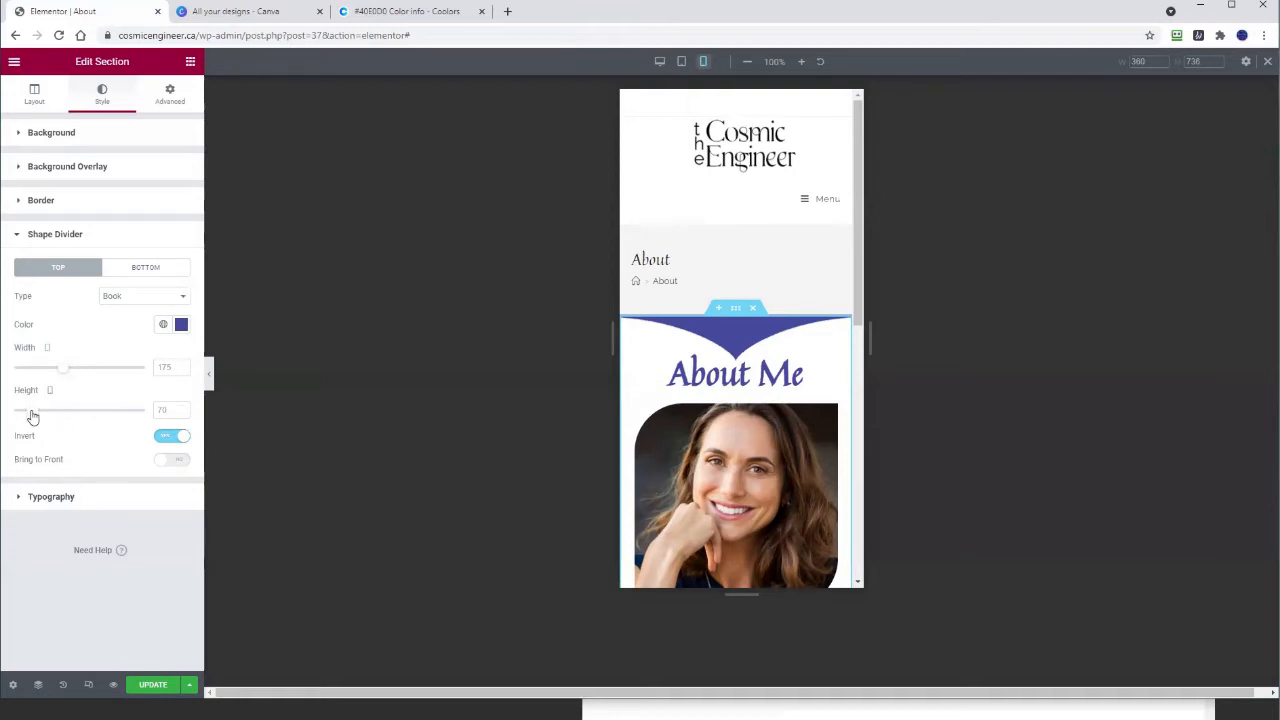
left_click_drag(31, 415, 79, 369)
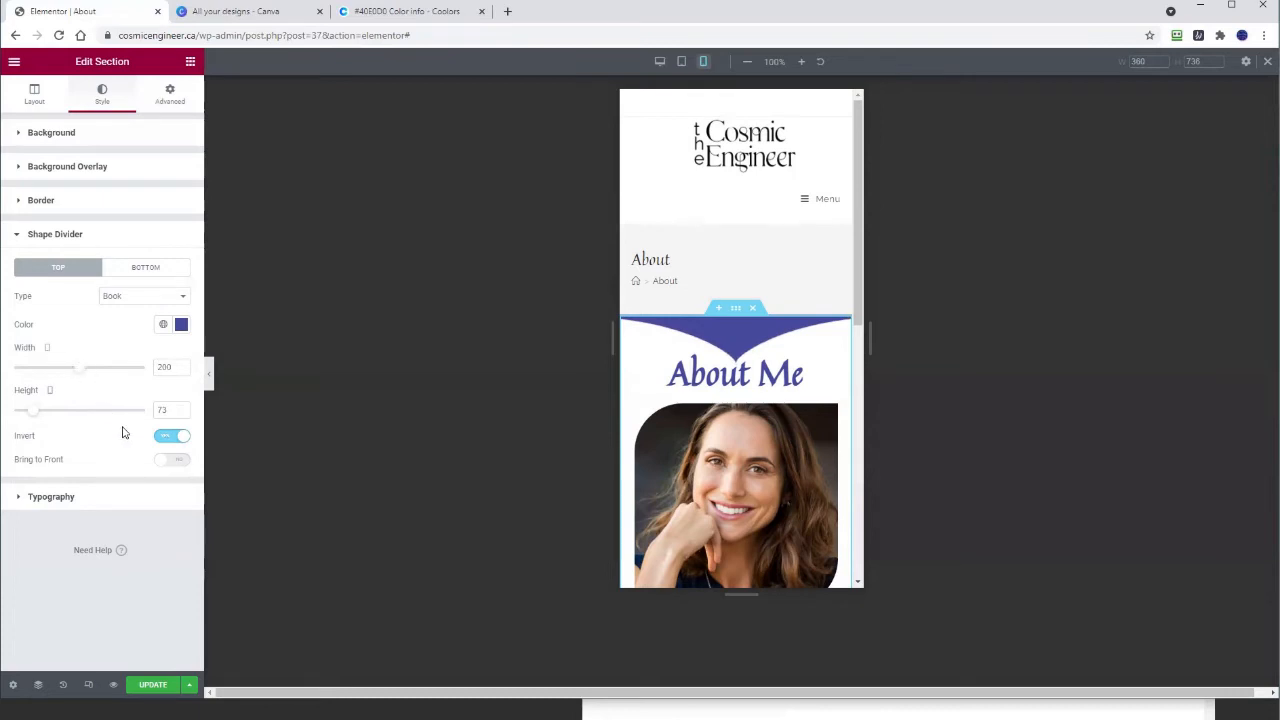
left_click(181, 406)
left_click(181, 406)
left_click(145, 687)
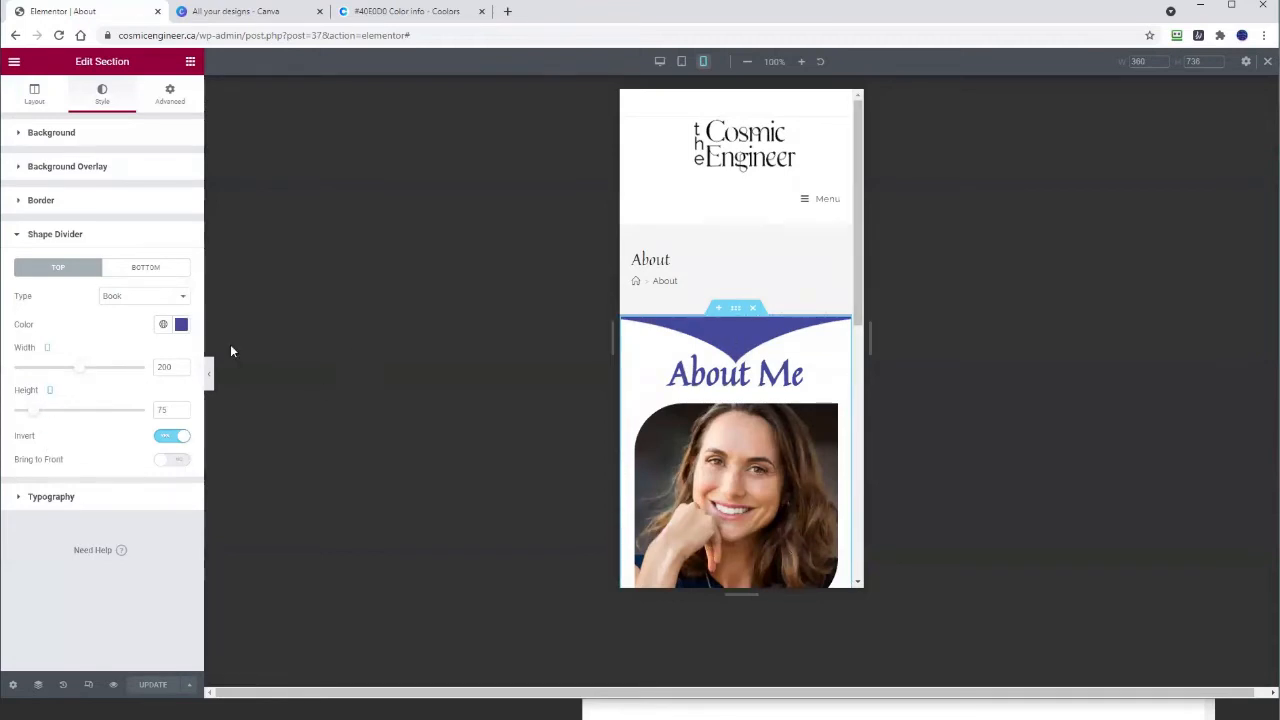
Step: Resize the bottom Waves Brush divider to width 125 and height 60 on mobile, and save
left_click(153, 270)
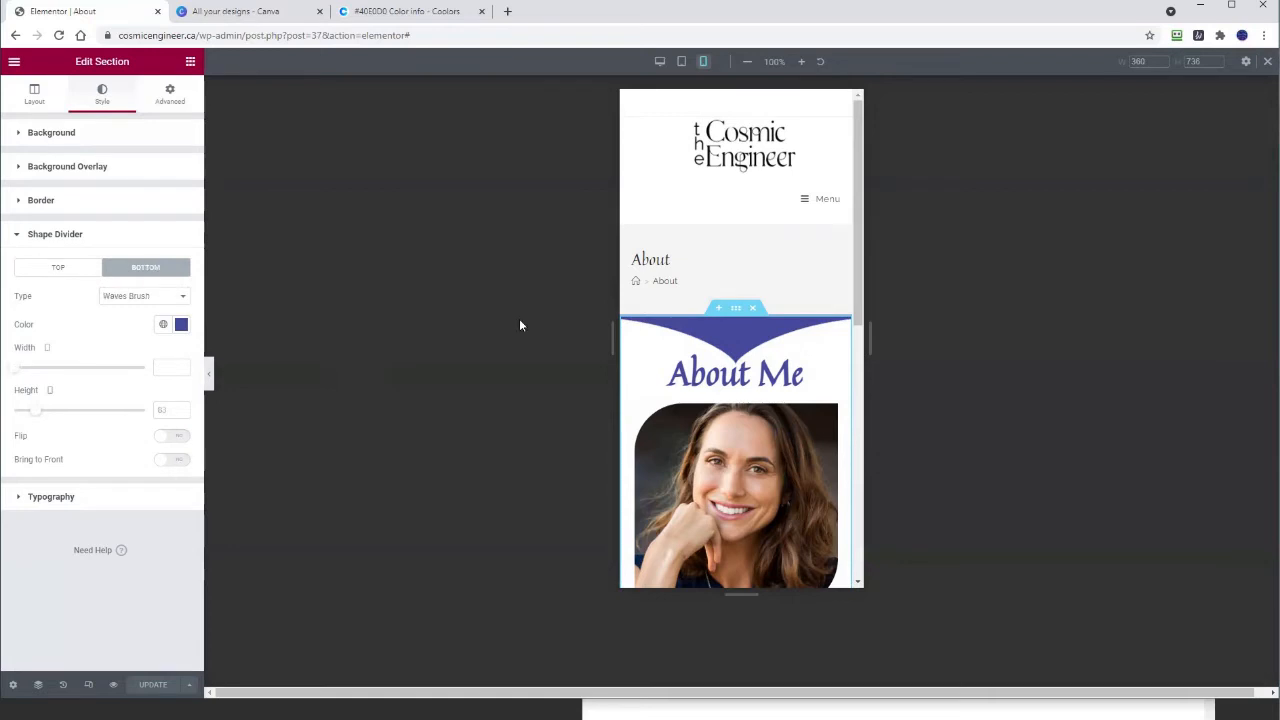
scroll(794, 372, "down", 10)
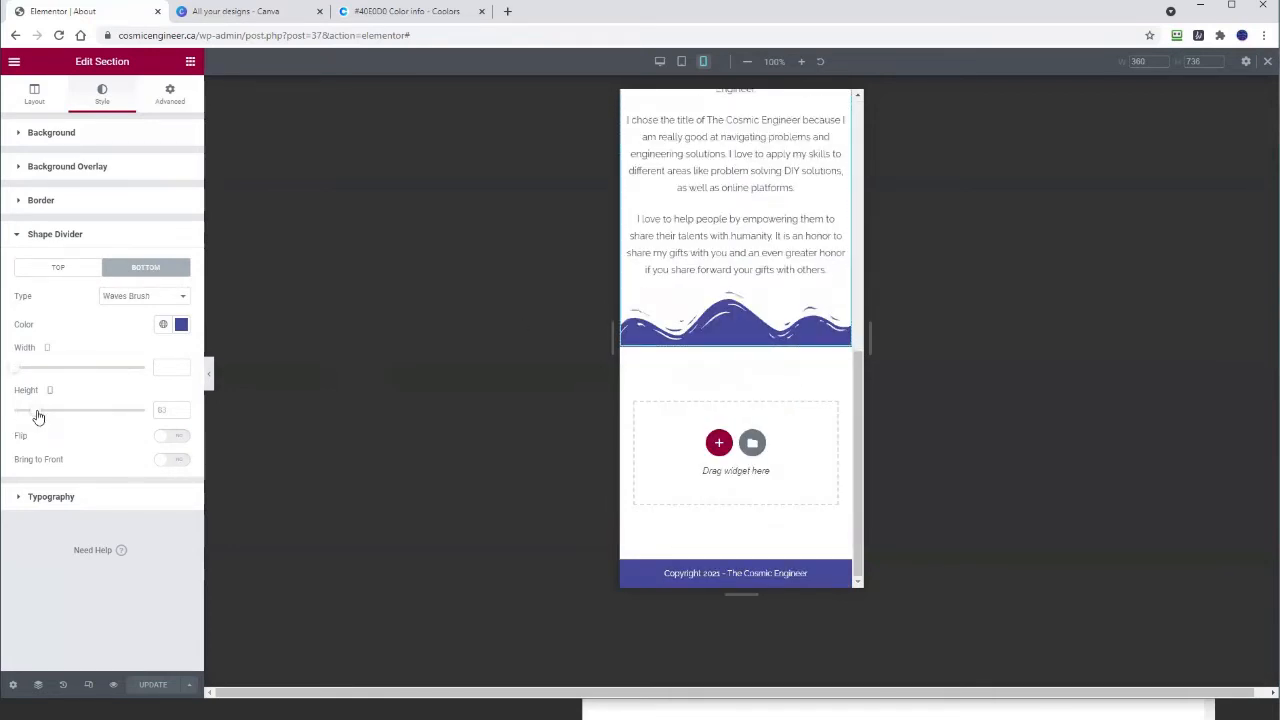
left_click_drag(37, 416, 31, 374)
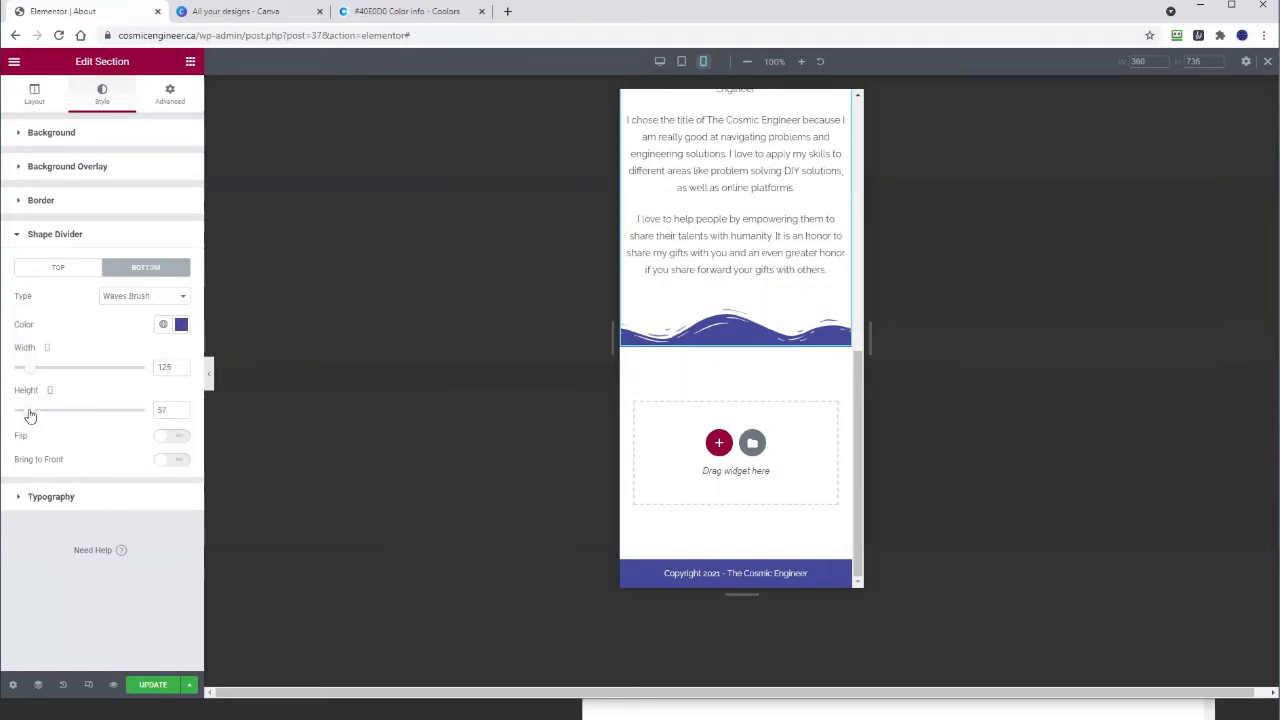
left_click(181, 410)
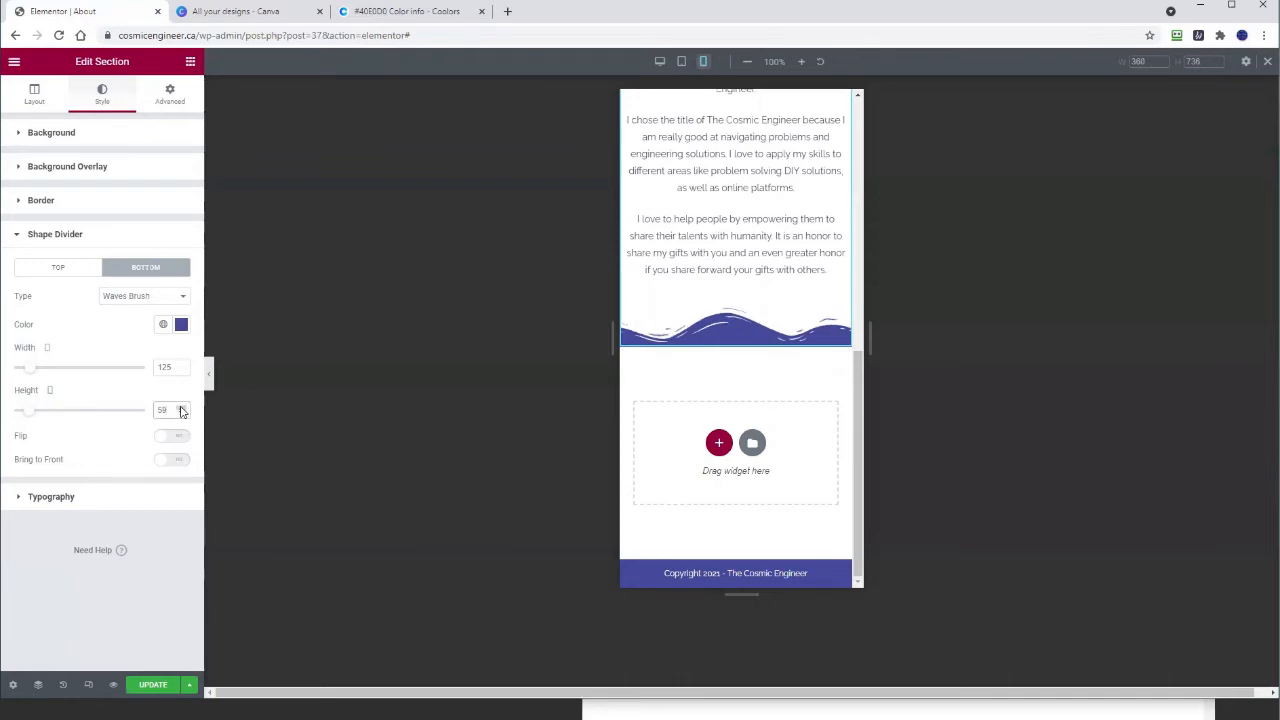
left_click(181, 410)
left_click(150, 686)
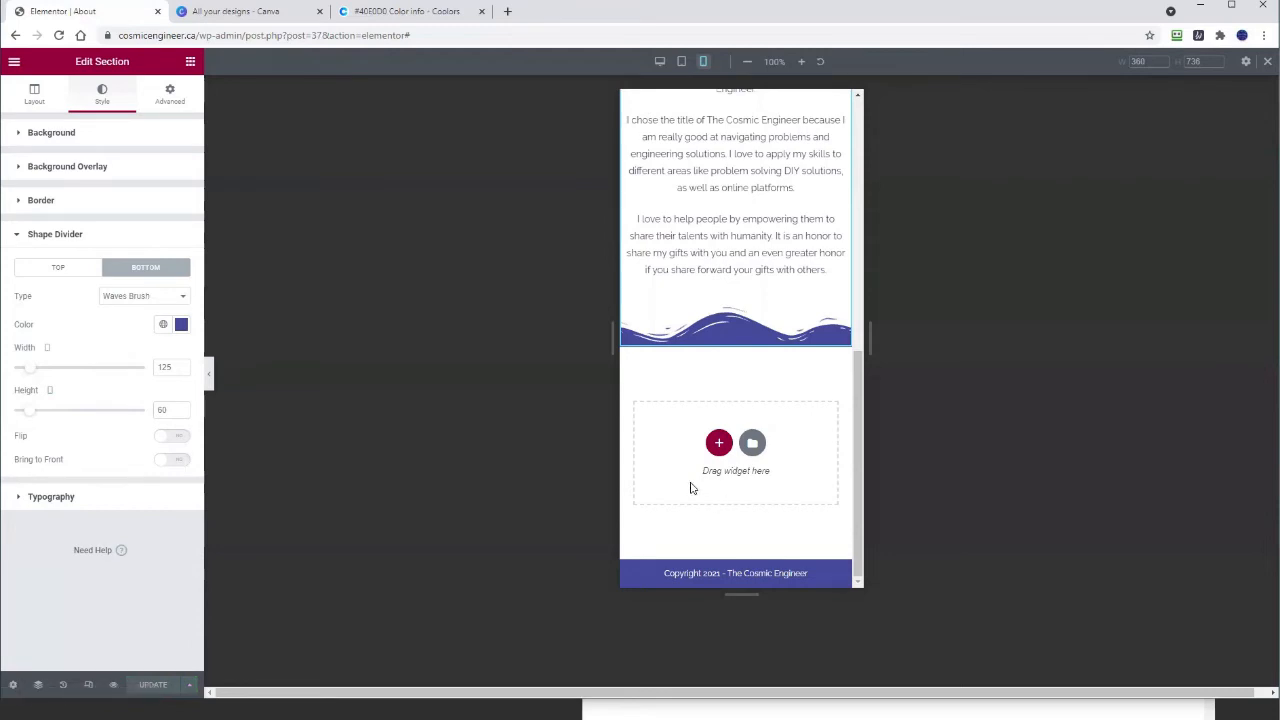
Step: Preview the About page at desktop, tablet and mobile widths, then exit responsive mode
scroll(690, 476, "up", 10)
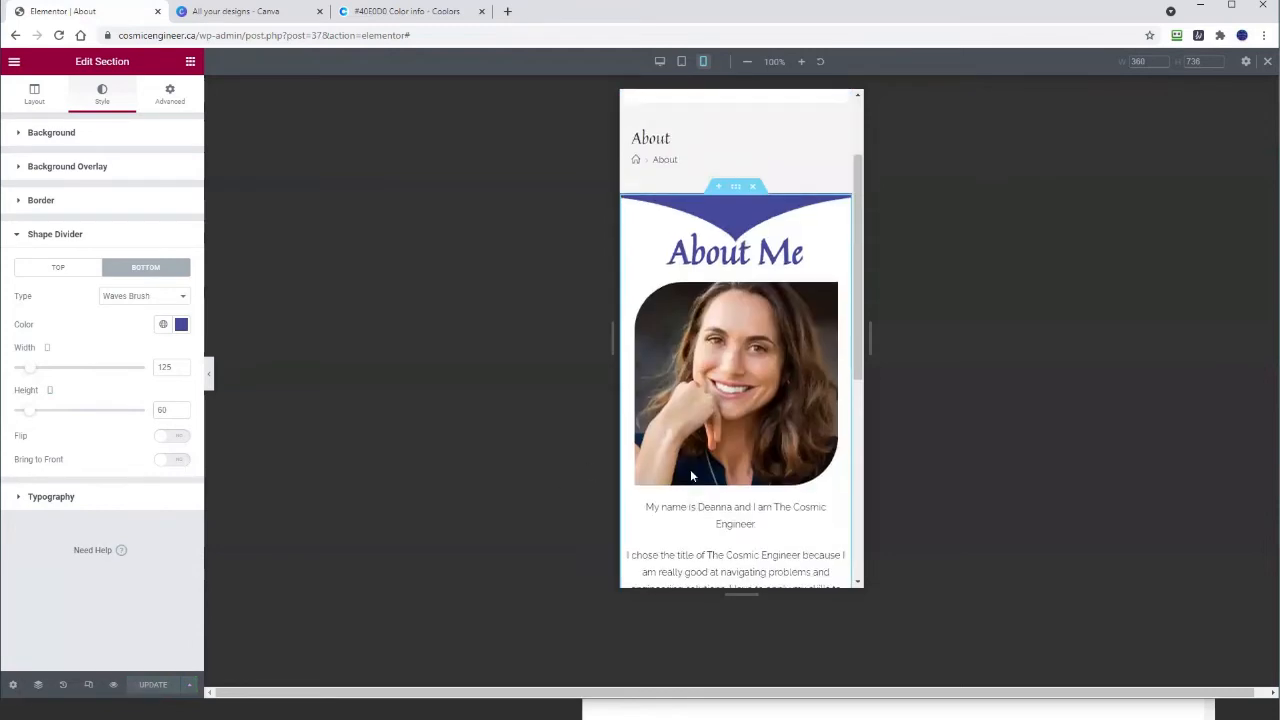
left_click(660, 61)
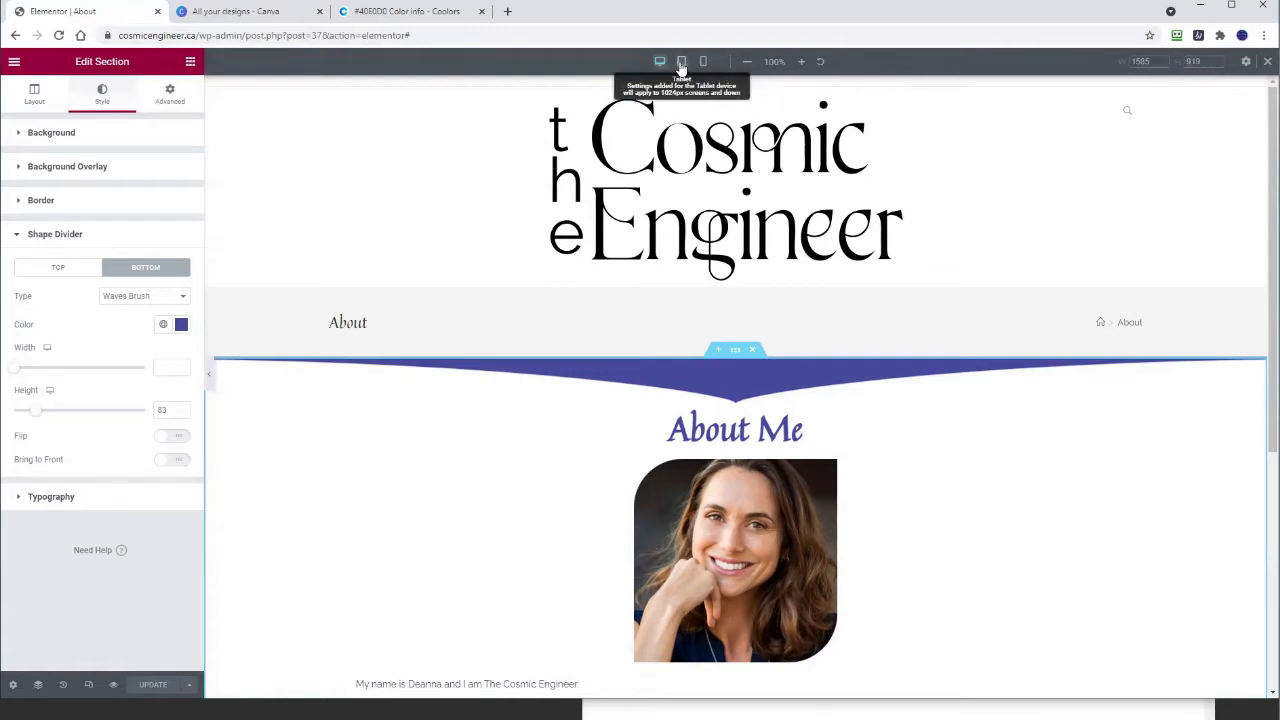
left_click(681, 62)
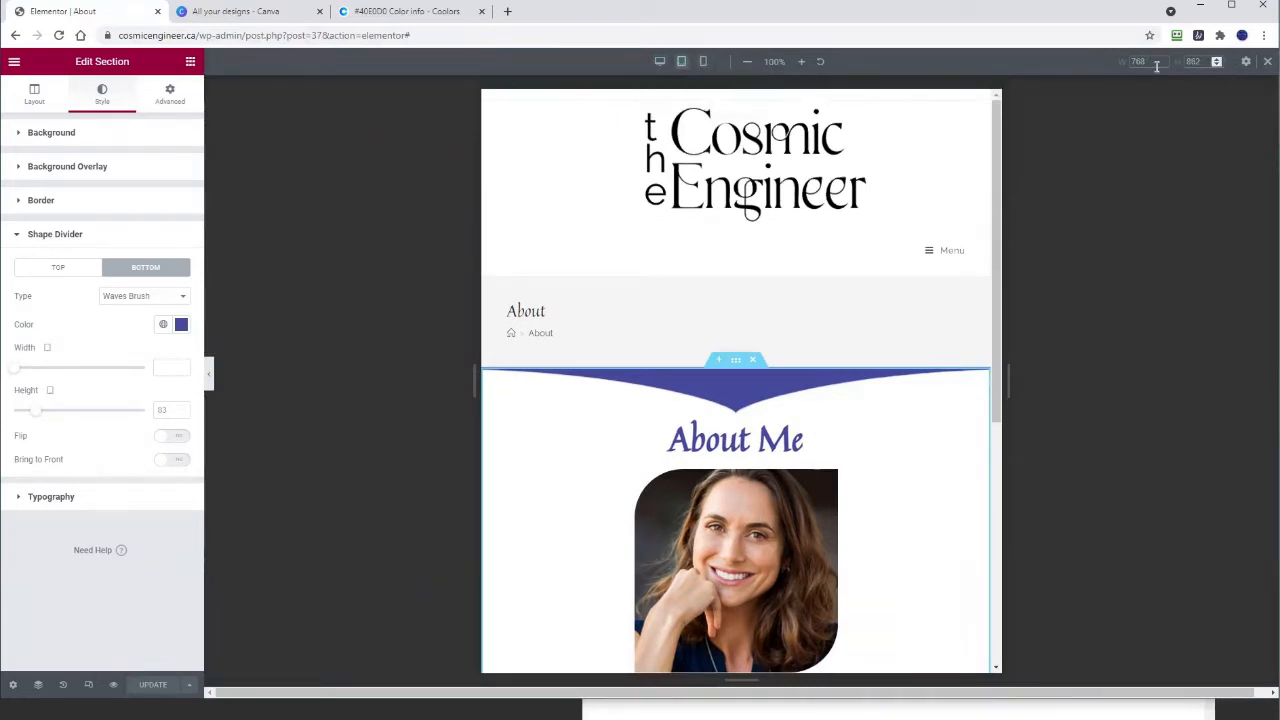
left_click(703, 62)
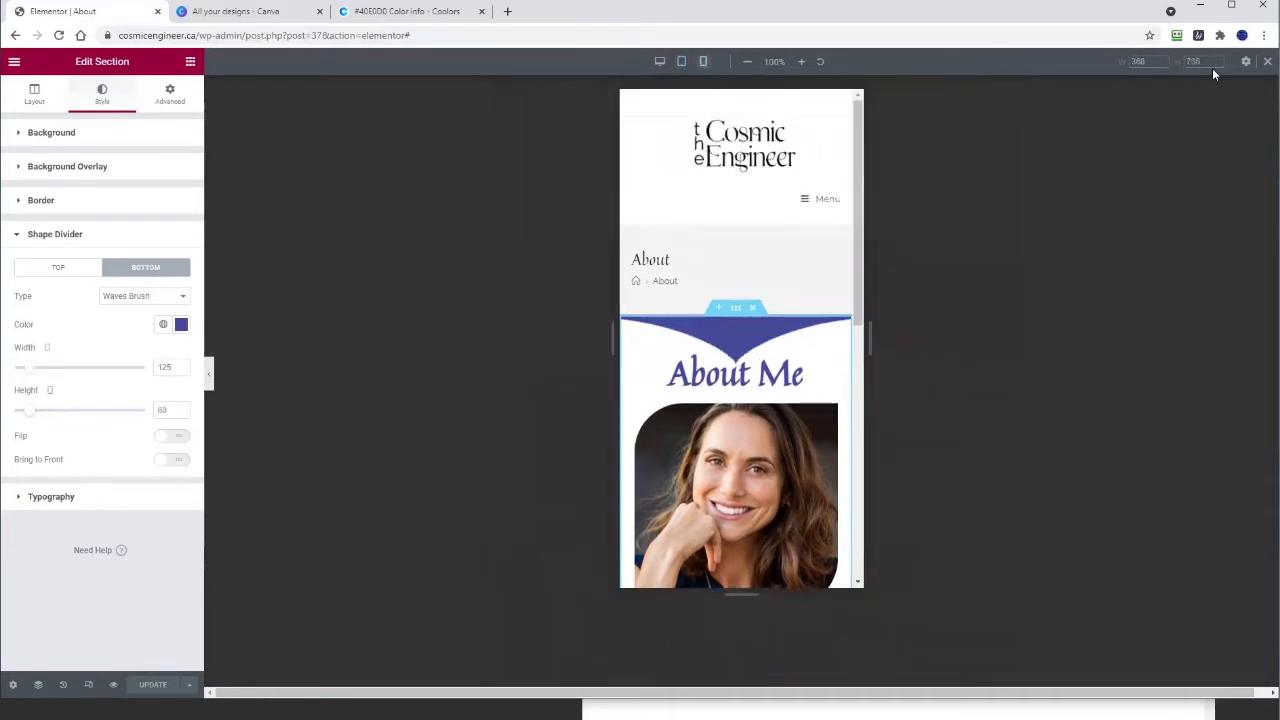
left_click(660, 62)
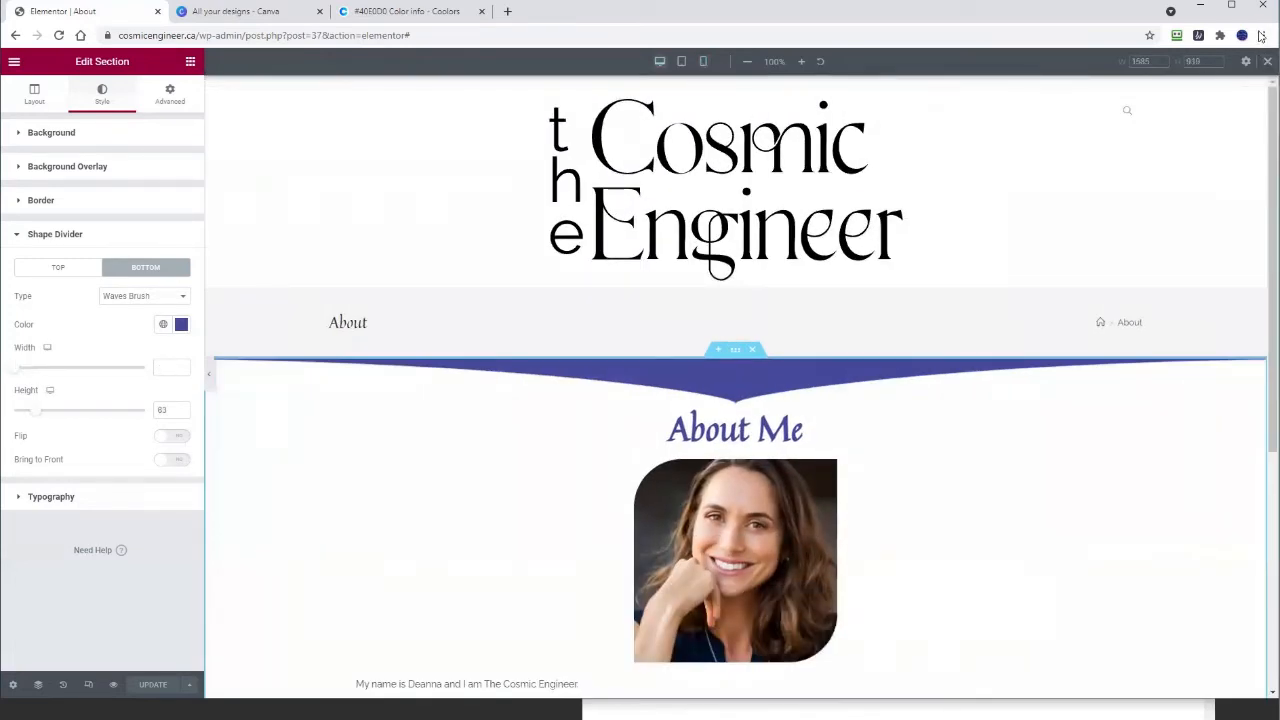
left_click(1265, 62)
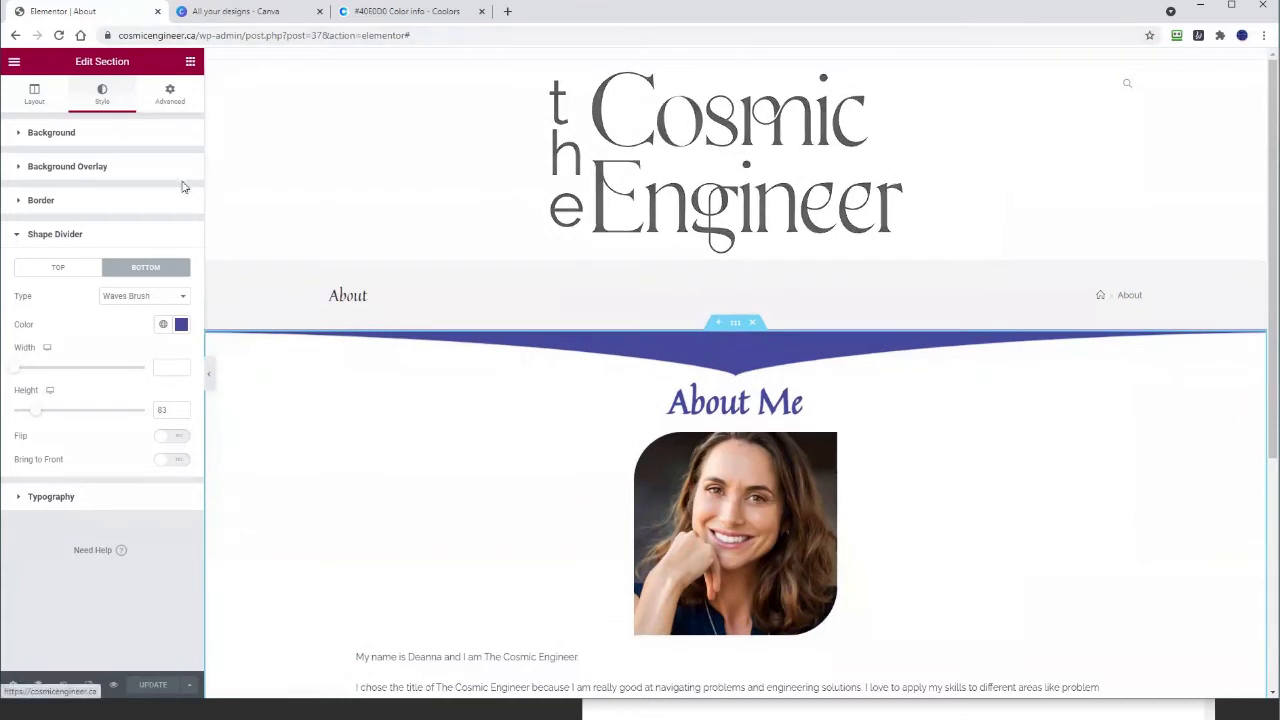
scroll(678, 328, "down", 4)
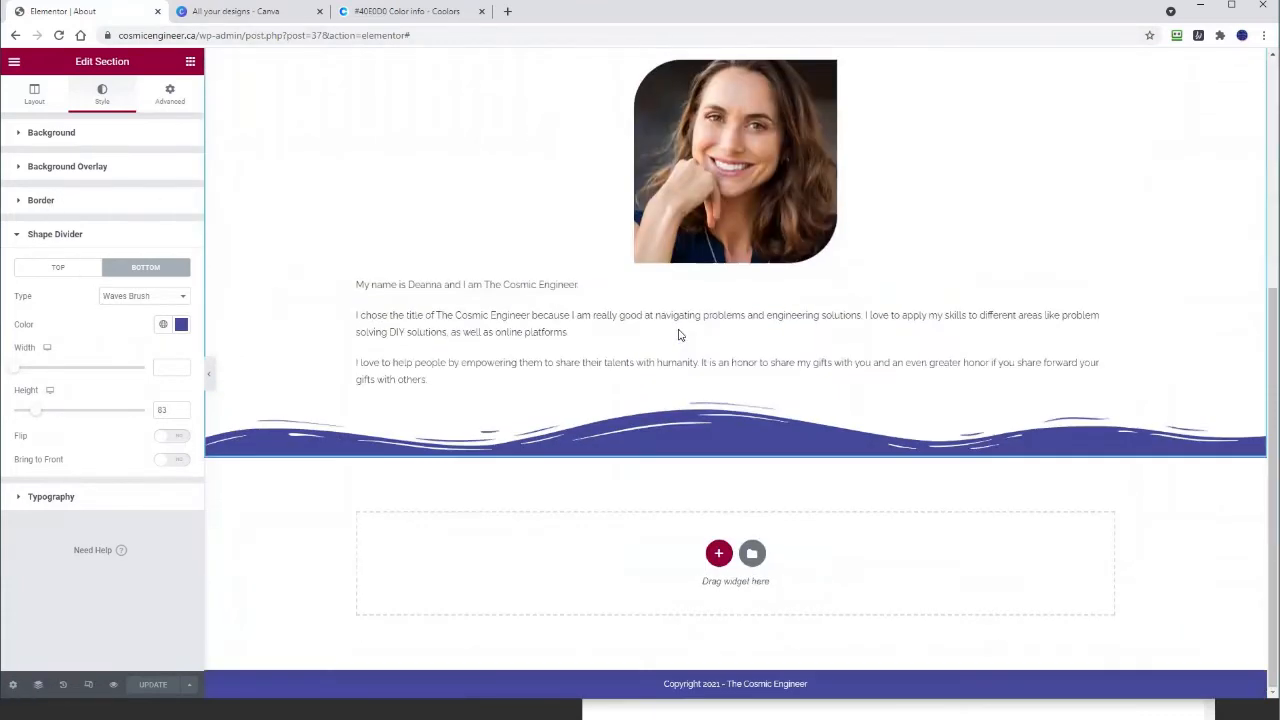
scroll(679, 335, "up", 4)
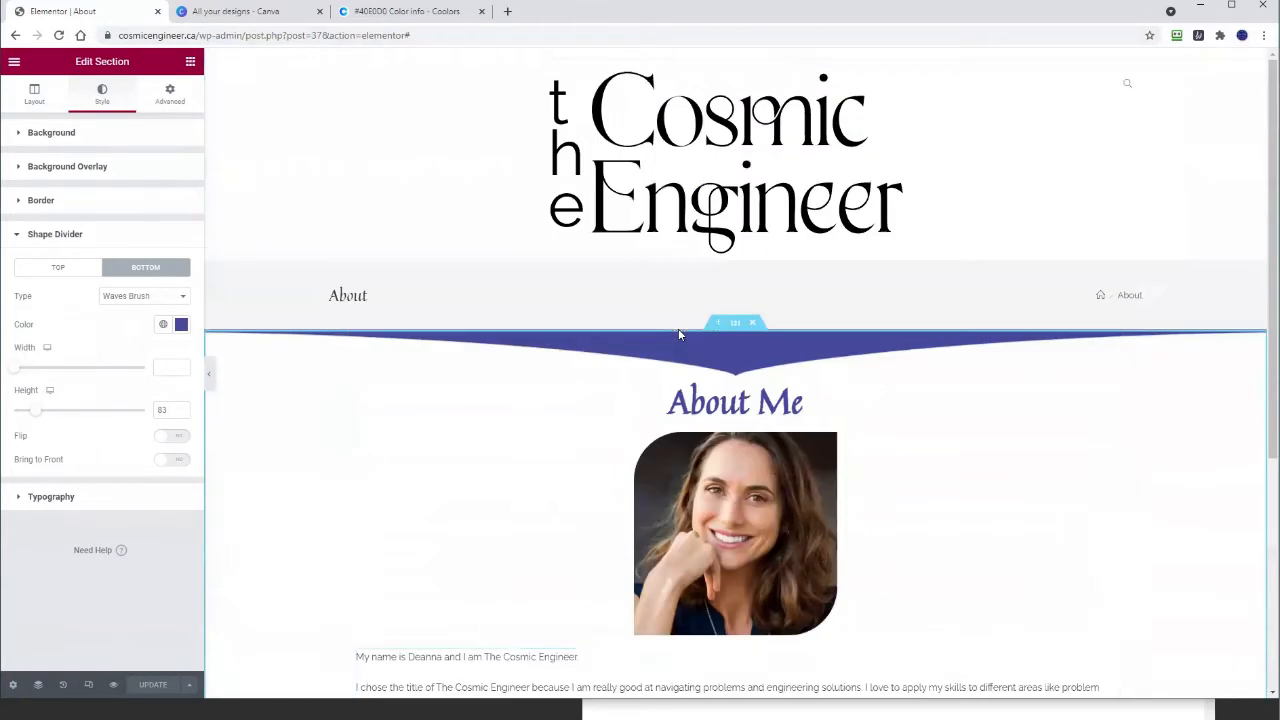
Step: Leave Elementor for the dashboard and open the Home page from the Pages list
left_click(14, 63)
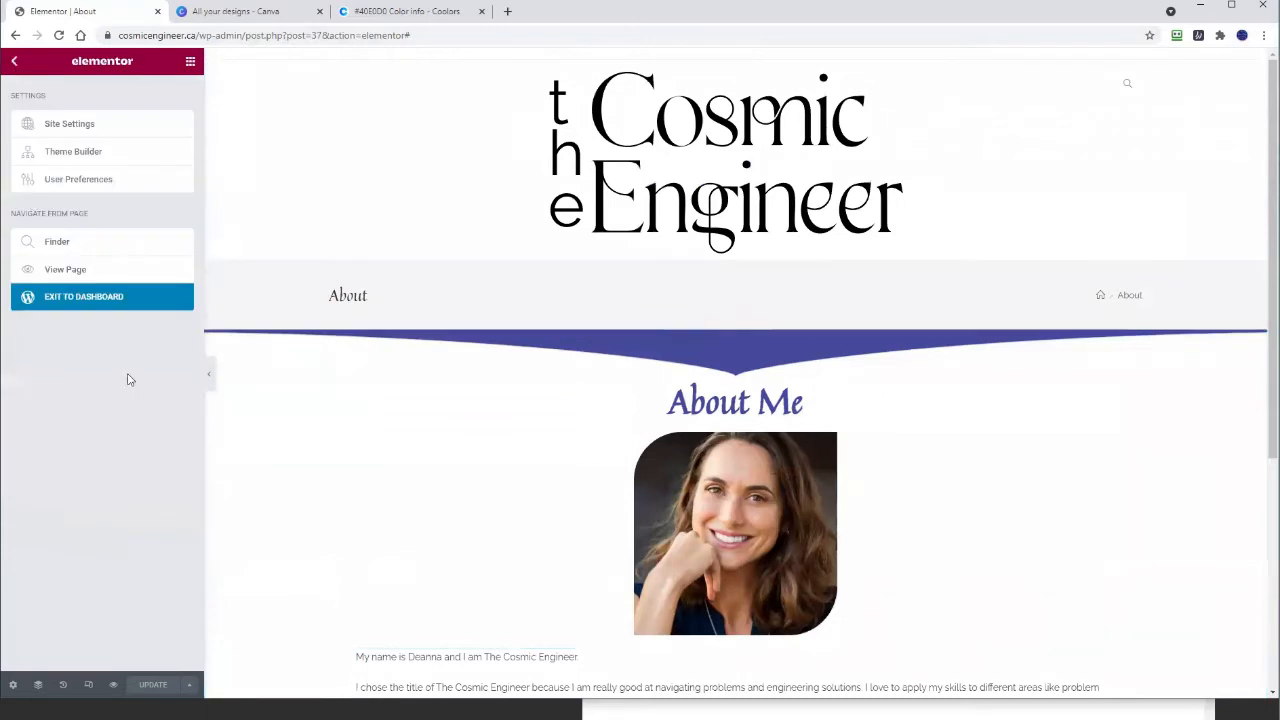
left_click(108, 298)
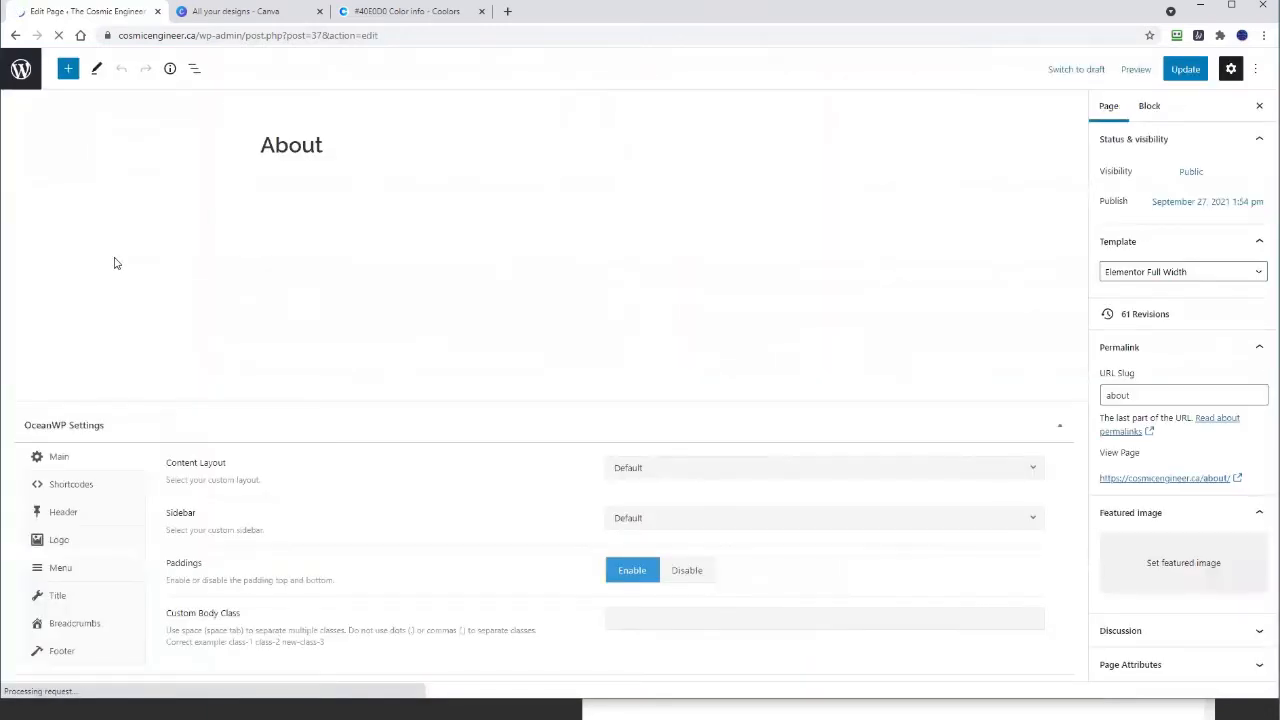
left_click(22, 72)
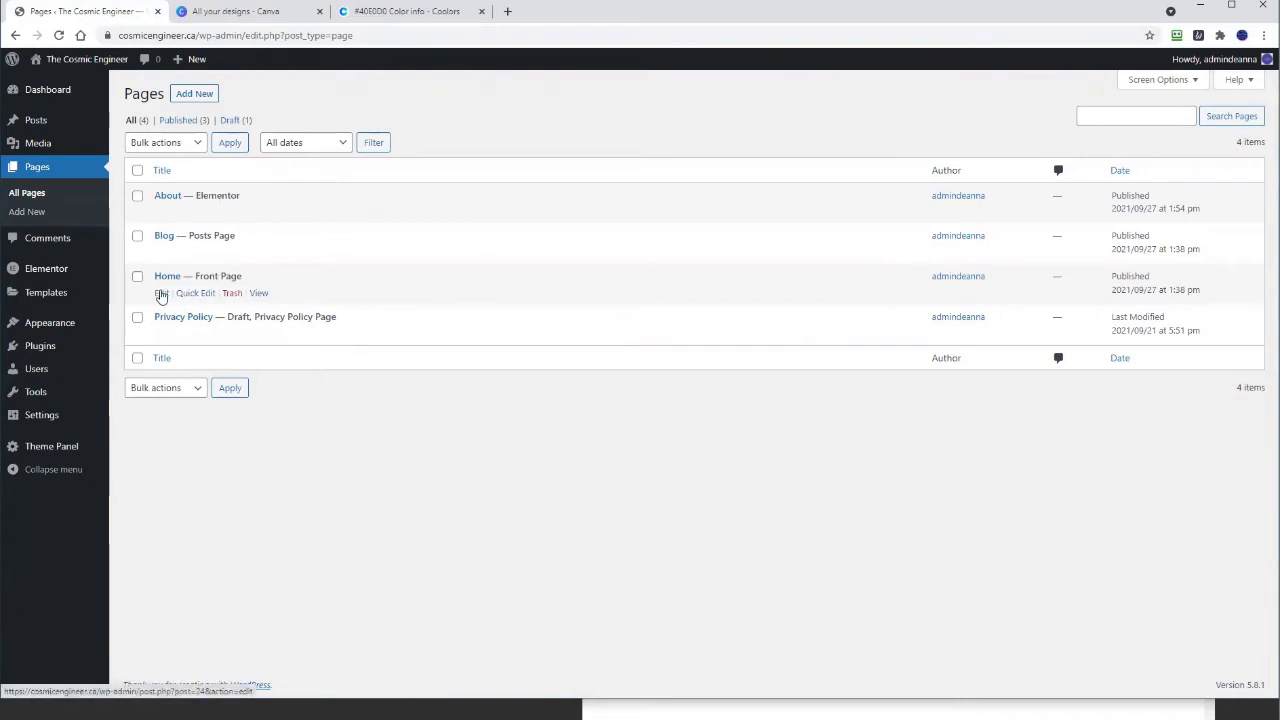
left_click(161, 293)
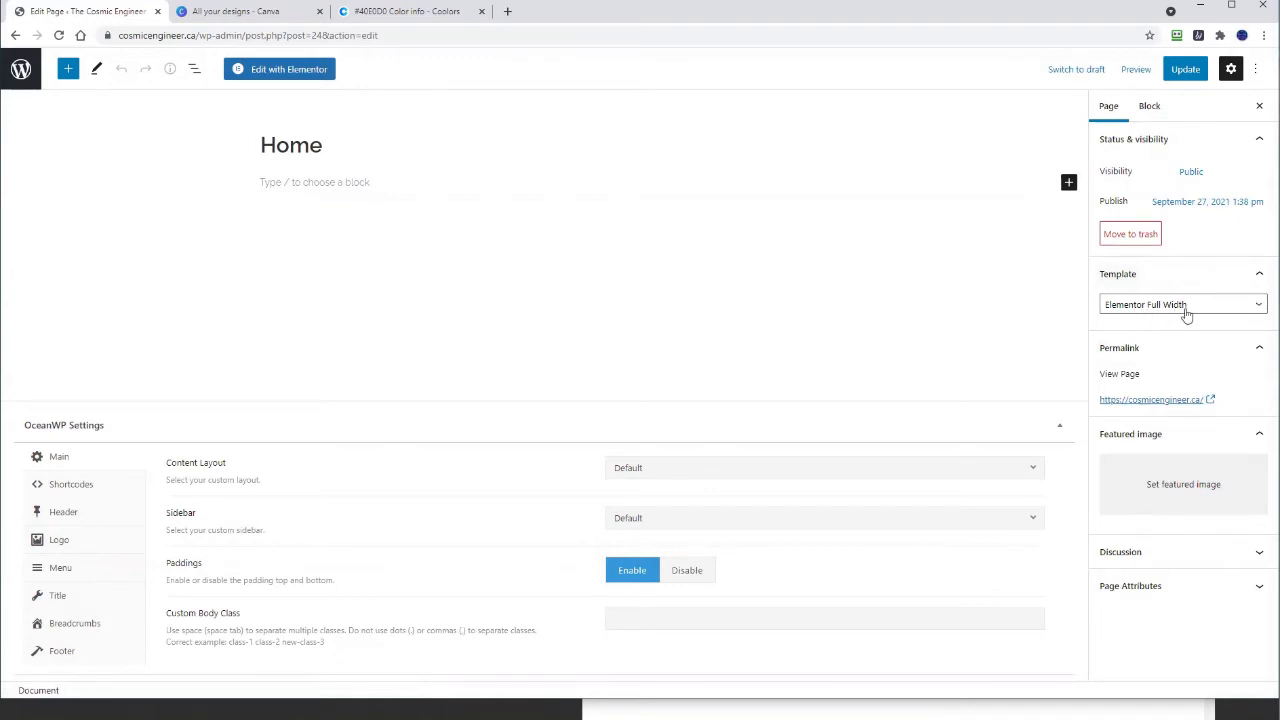
Step: Save the Home page and switch to editing it with Elementor
left_click(1185, 70)
left_click(268, 70)
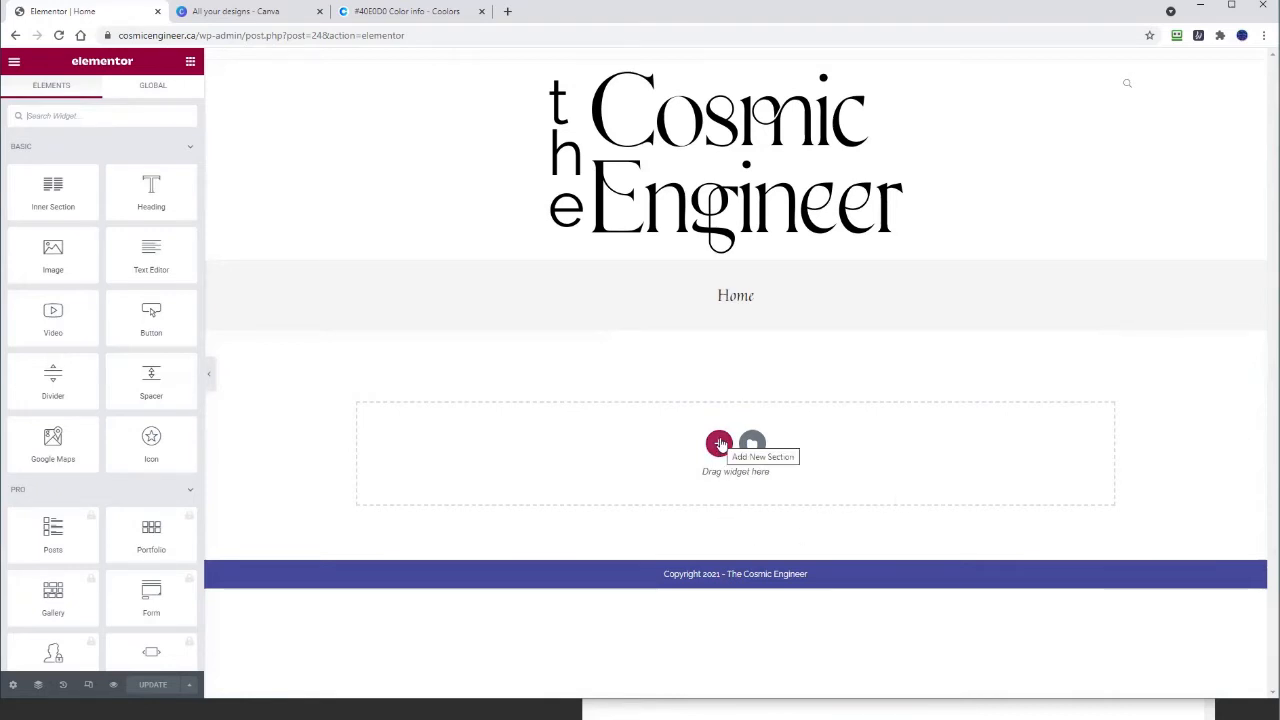
Step: Start a new section in the Home page's empty drop zone
left_click(719, 443)
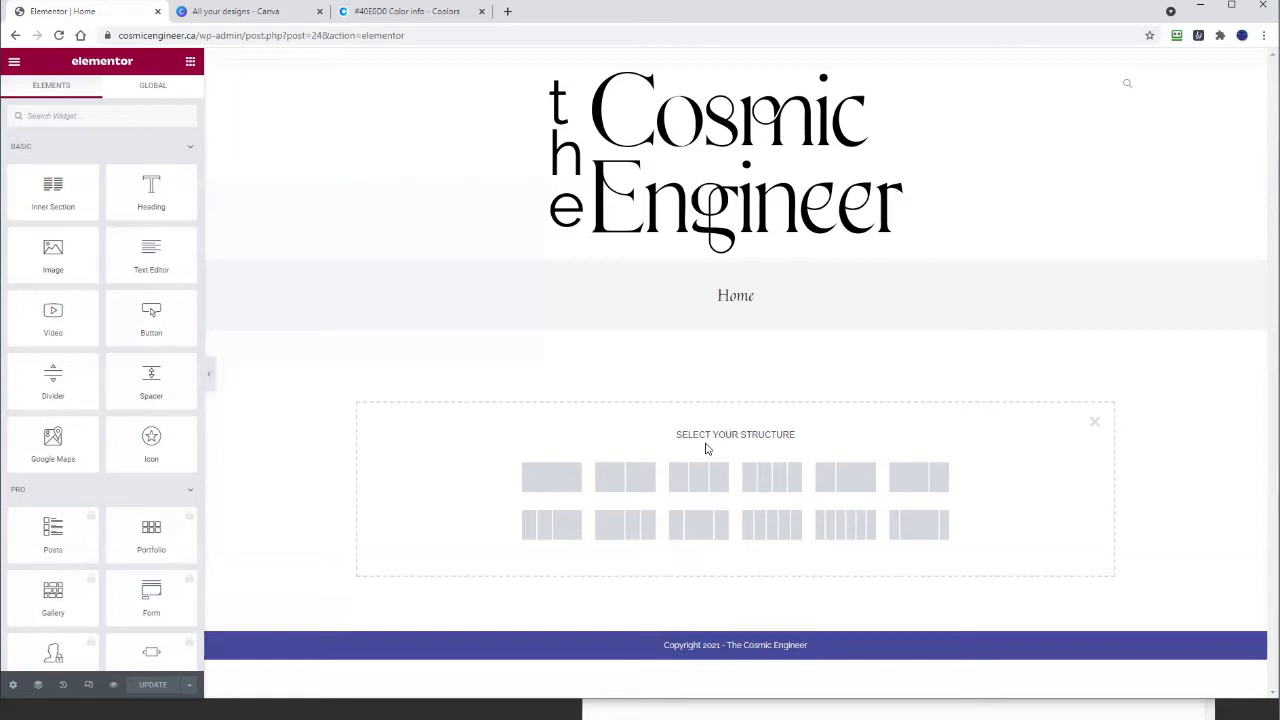
Step: Add a single-column section holding a two-column inner section with an Image left and Text Editor right
left_click(545, 478)
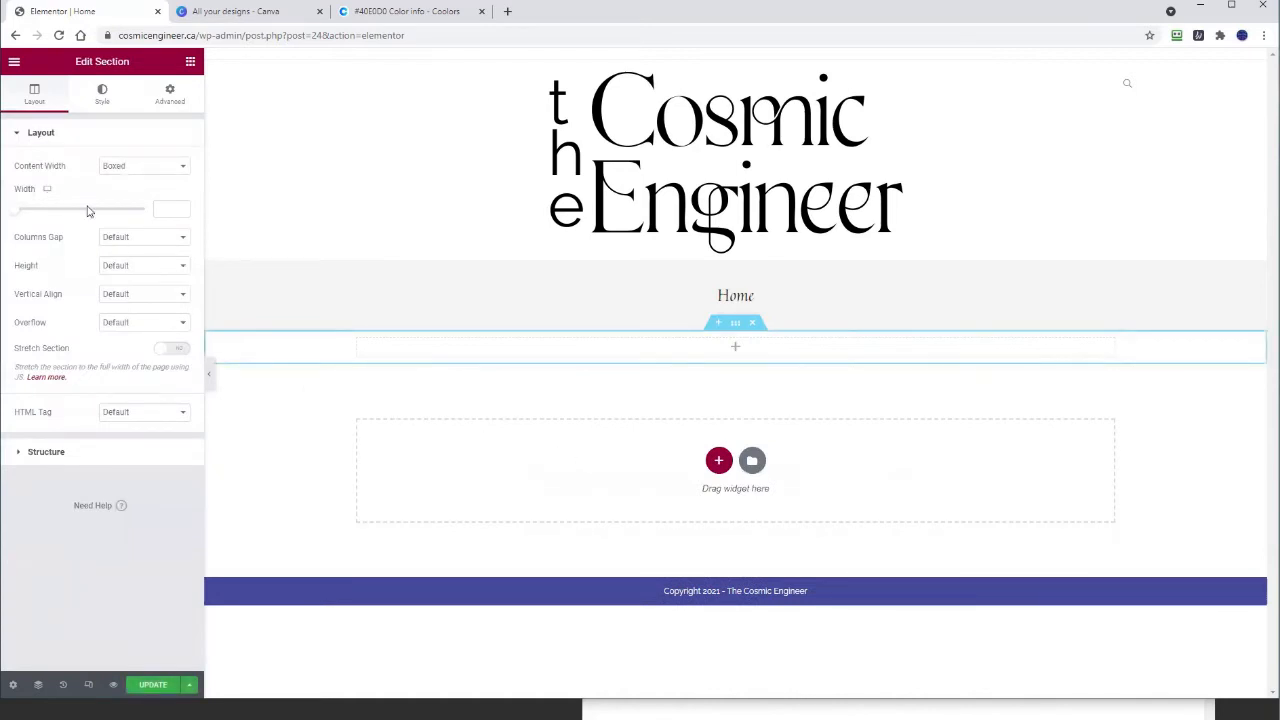
left_click(735, 347)
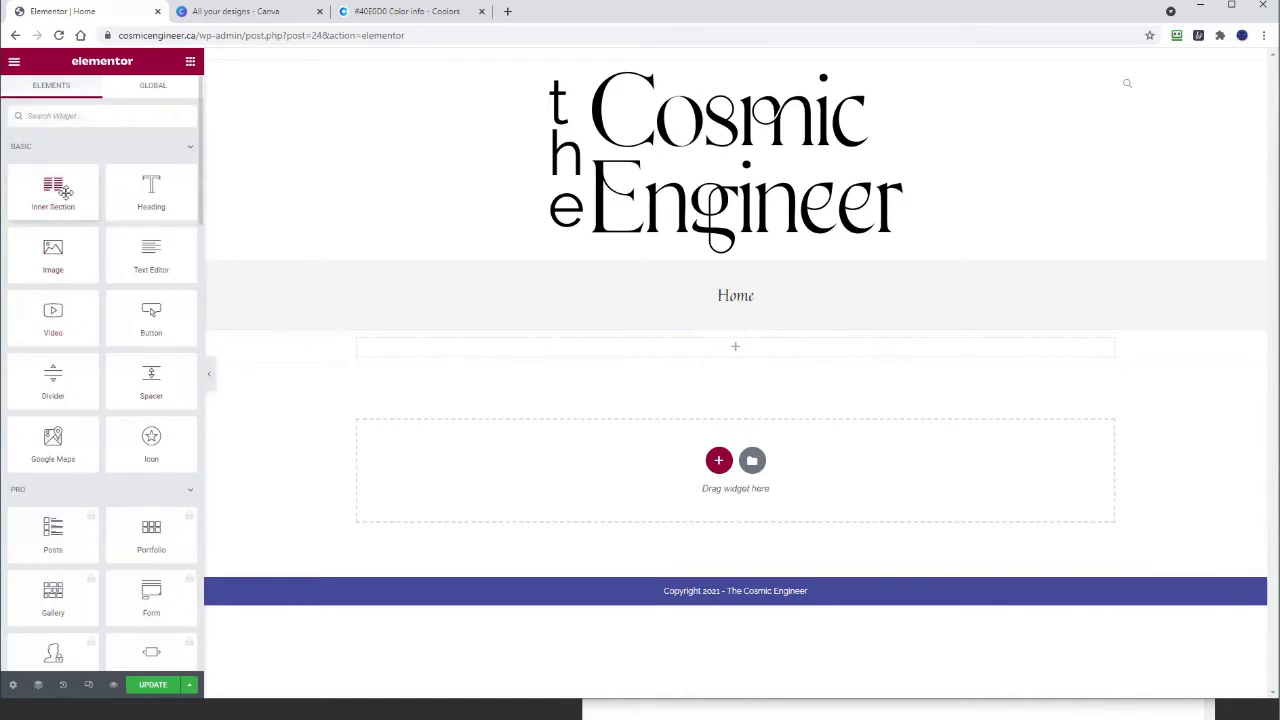
left_click_drag(53, 188, 585, 352)
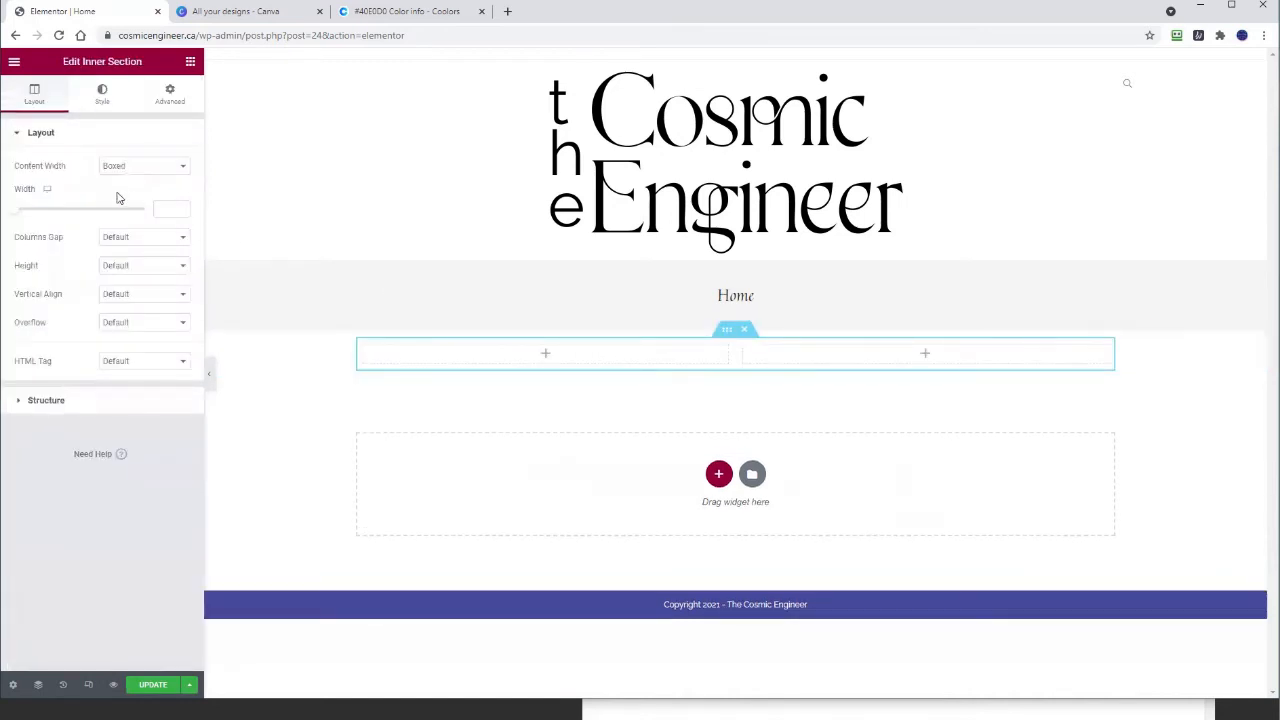
left_click(546, 355)
left_click_drag(53, 255, 490, 358)
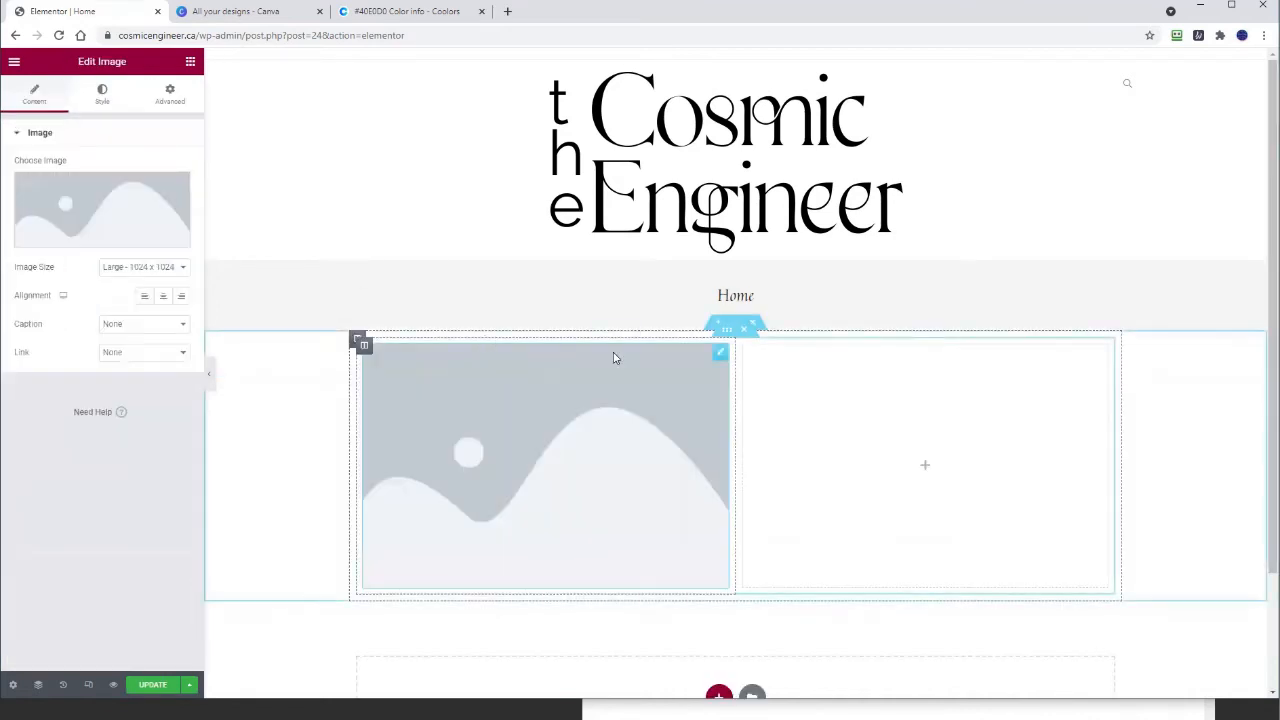
left_click(925, 466)
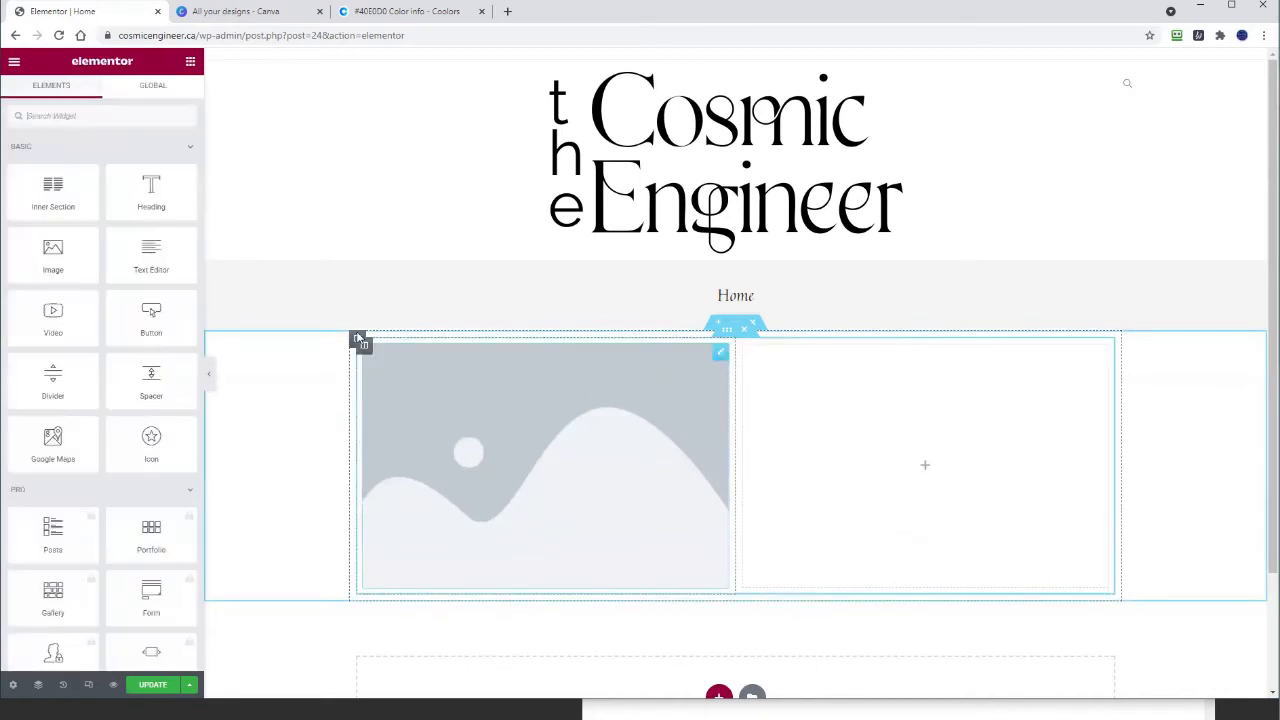
left_click_drag(157, 249, 926, 446)
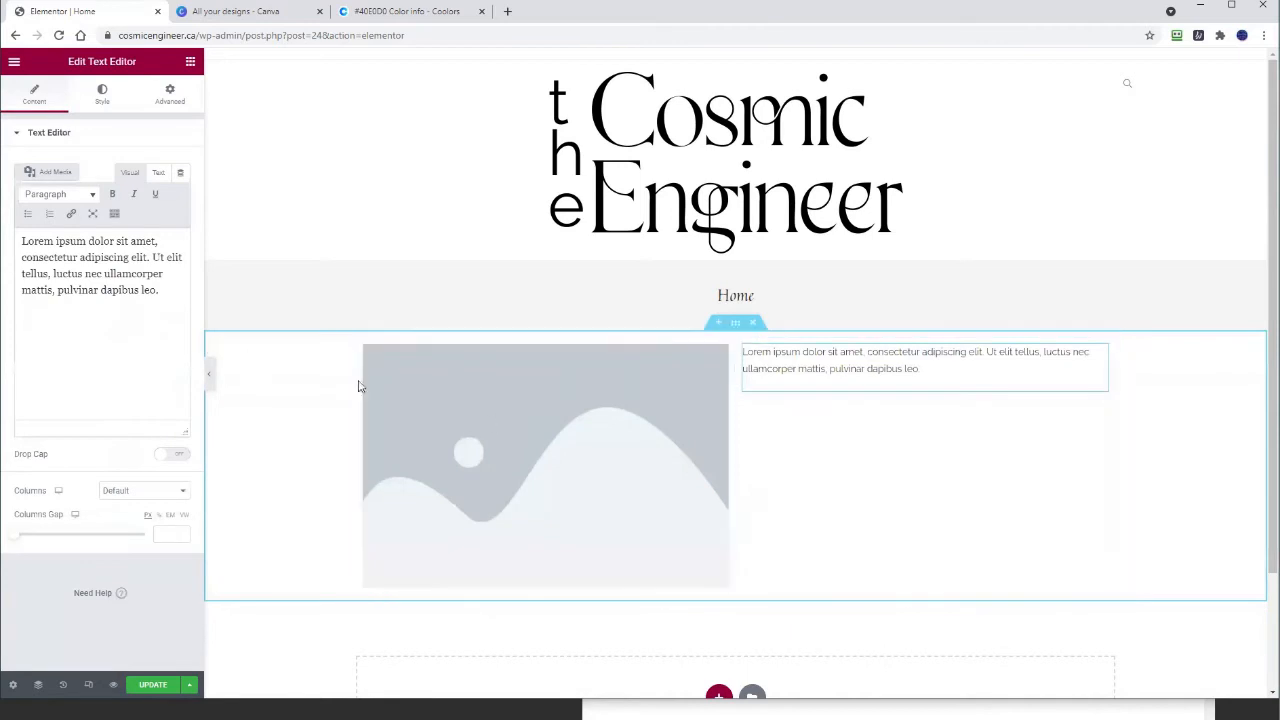
Step: Set the left image to the portrait photo from the Media Library
left_click(583, 443)
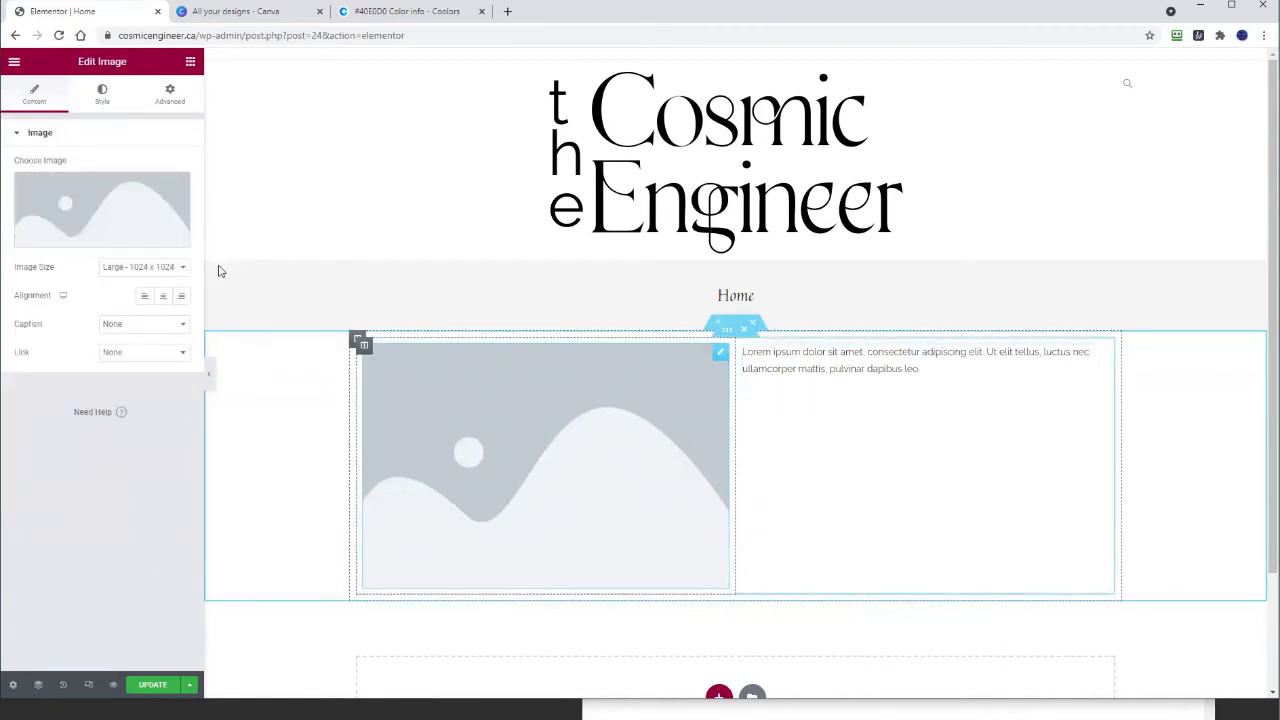
left_click(104, 214)
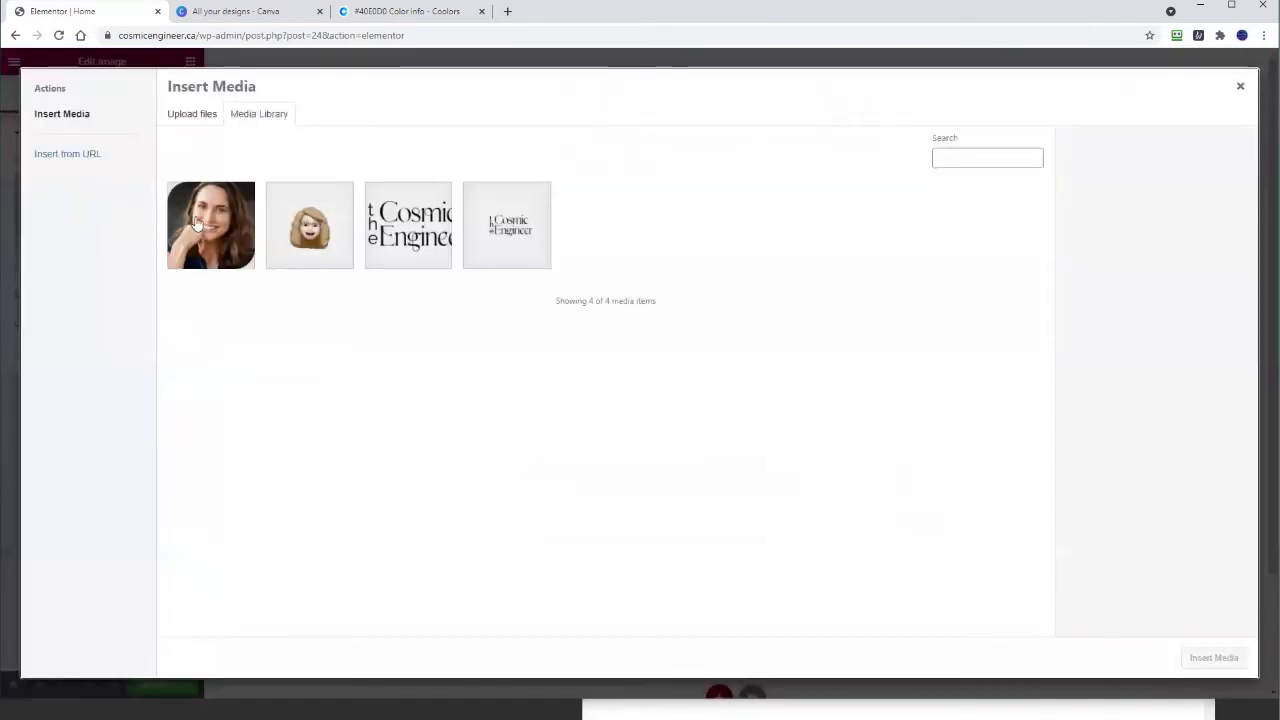
left_click(212, 236)
left_click(1213, 658)
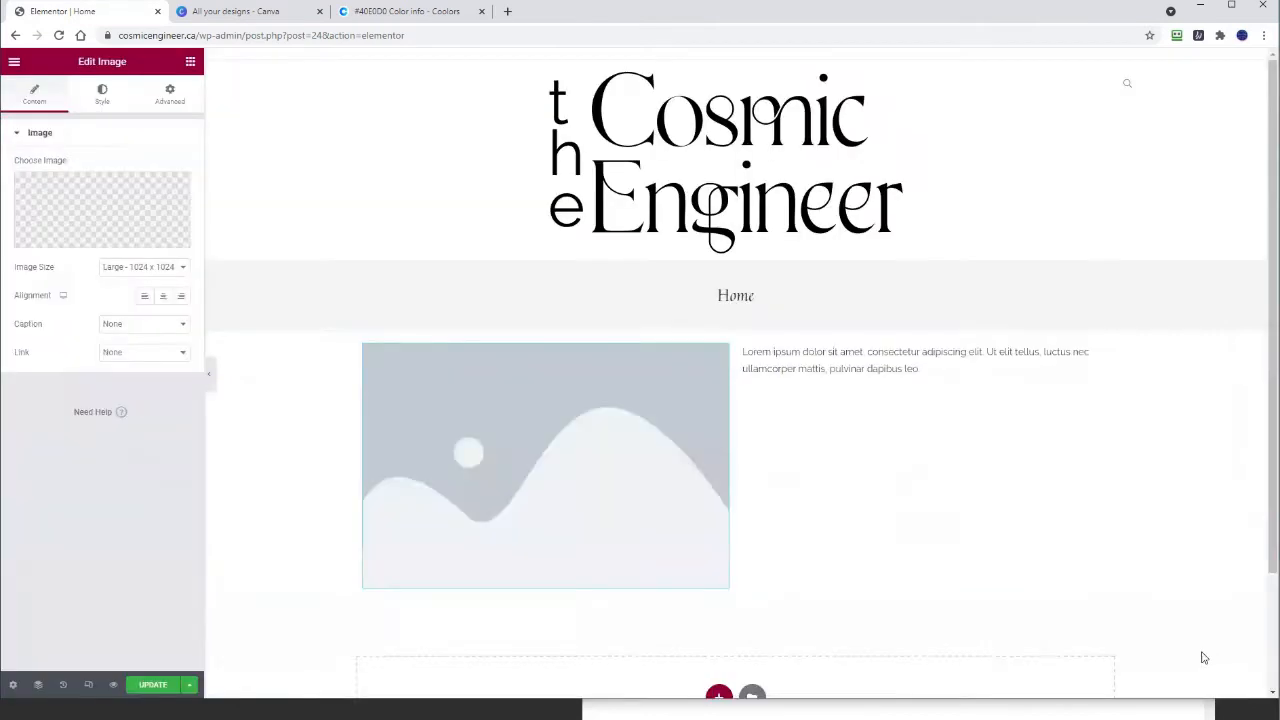
Step: Copy the three bio paragraphs from the Notepad notes
left_click(847, 364)
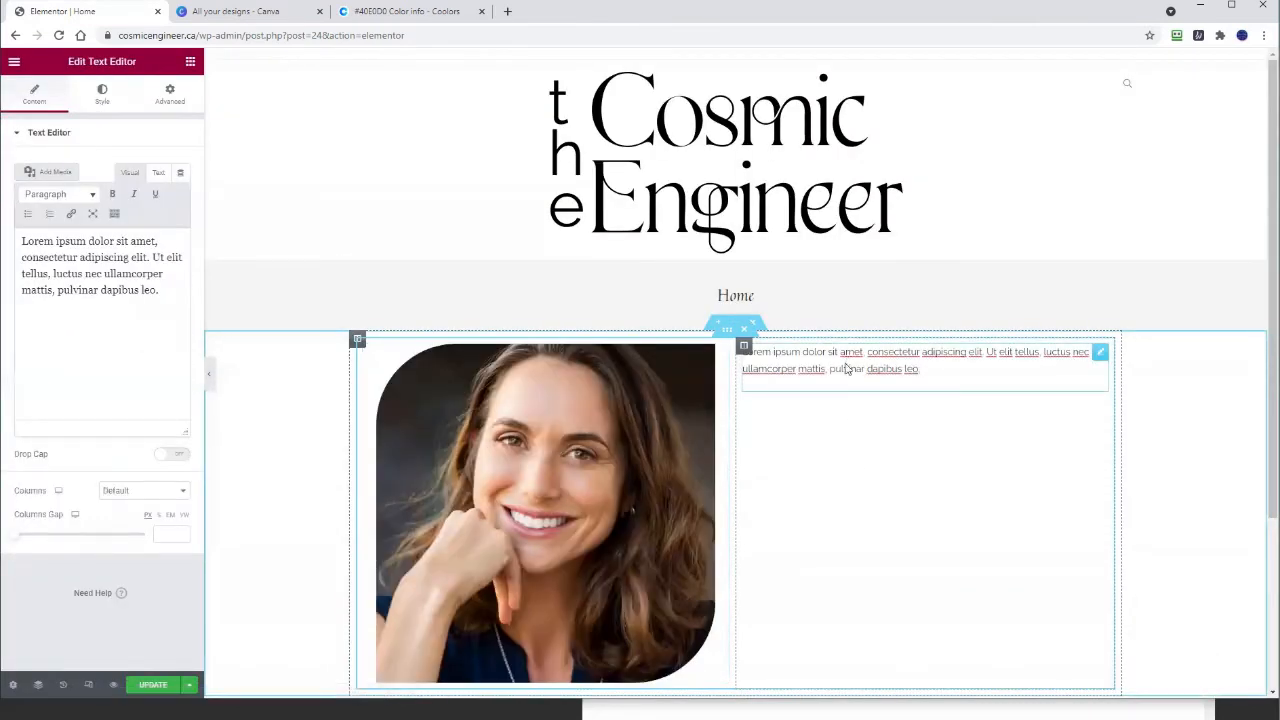
key("alt+Tab")
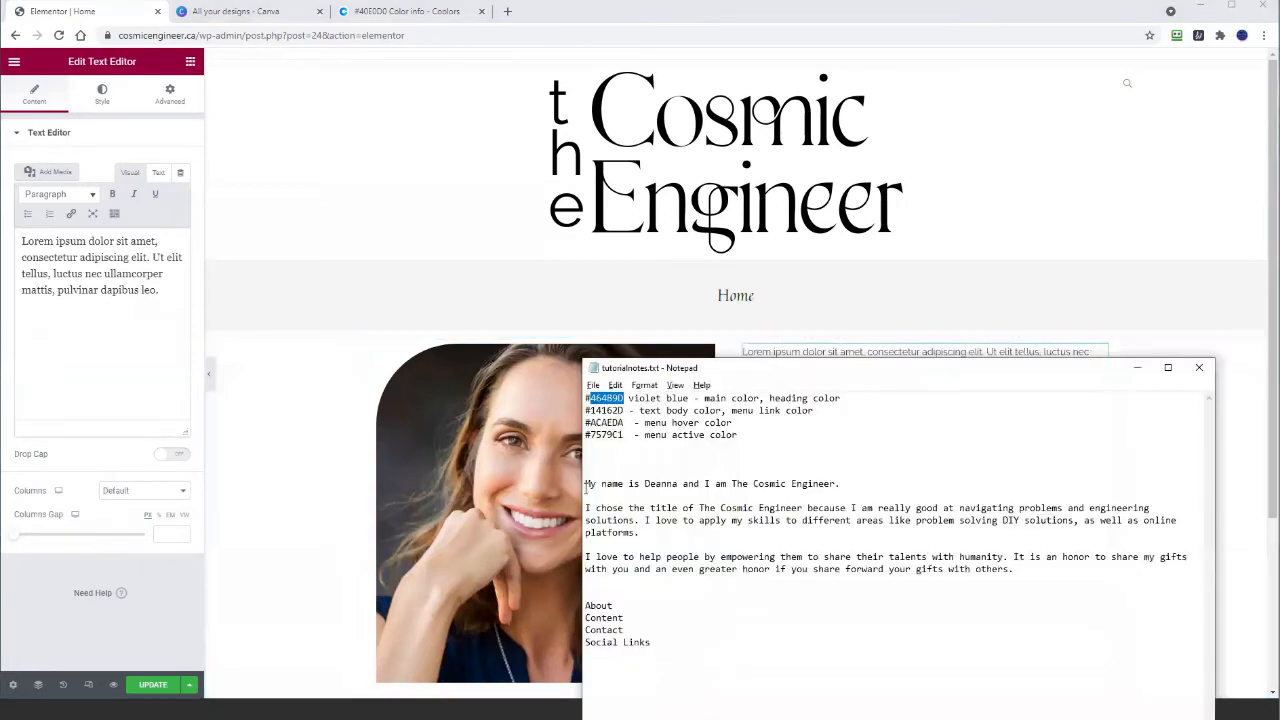
left_click_drag(586, 483, 1057, 566)
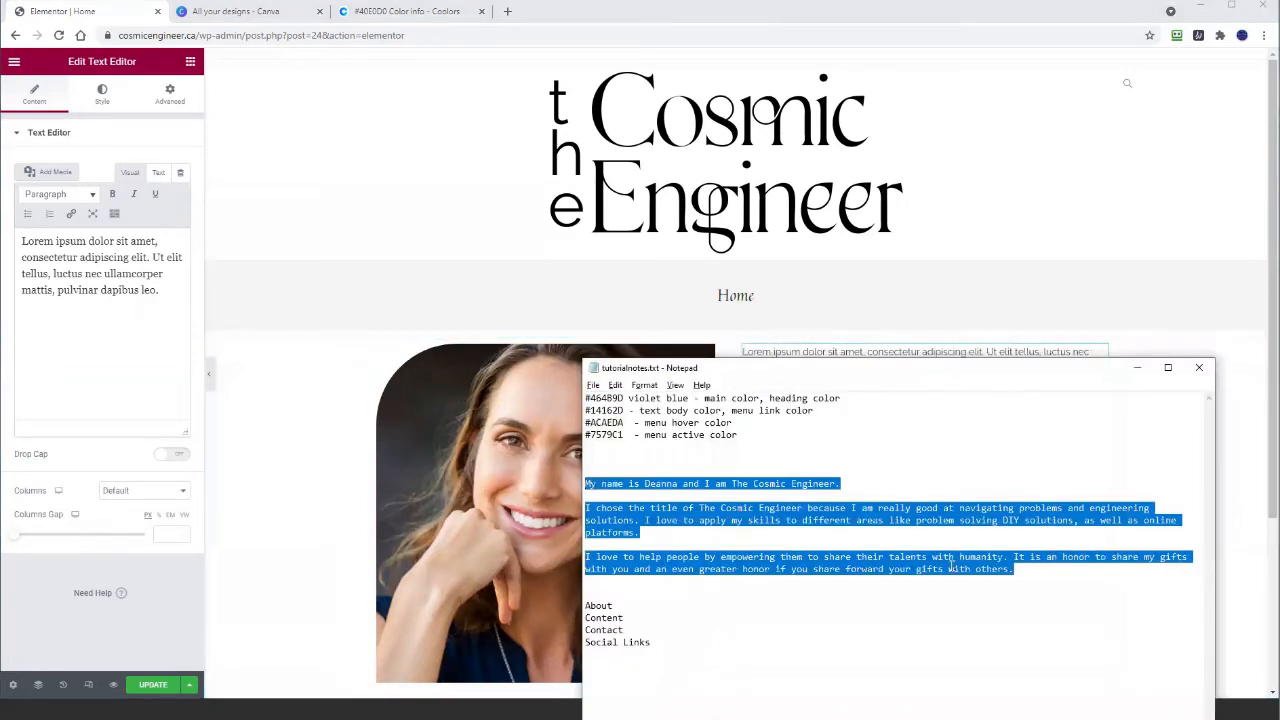
right_click(767, 566)
left_click(665, 401)
Step: Swap the Lorem ipsum placeholder for 'The Cosmic Engineer' bio, pasted as plain text
left_click(16, 257)
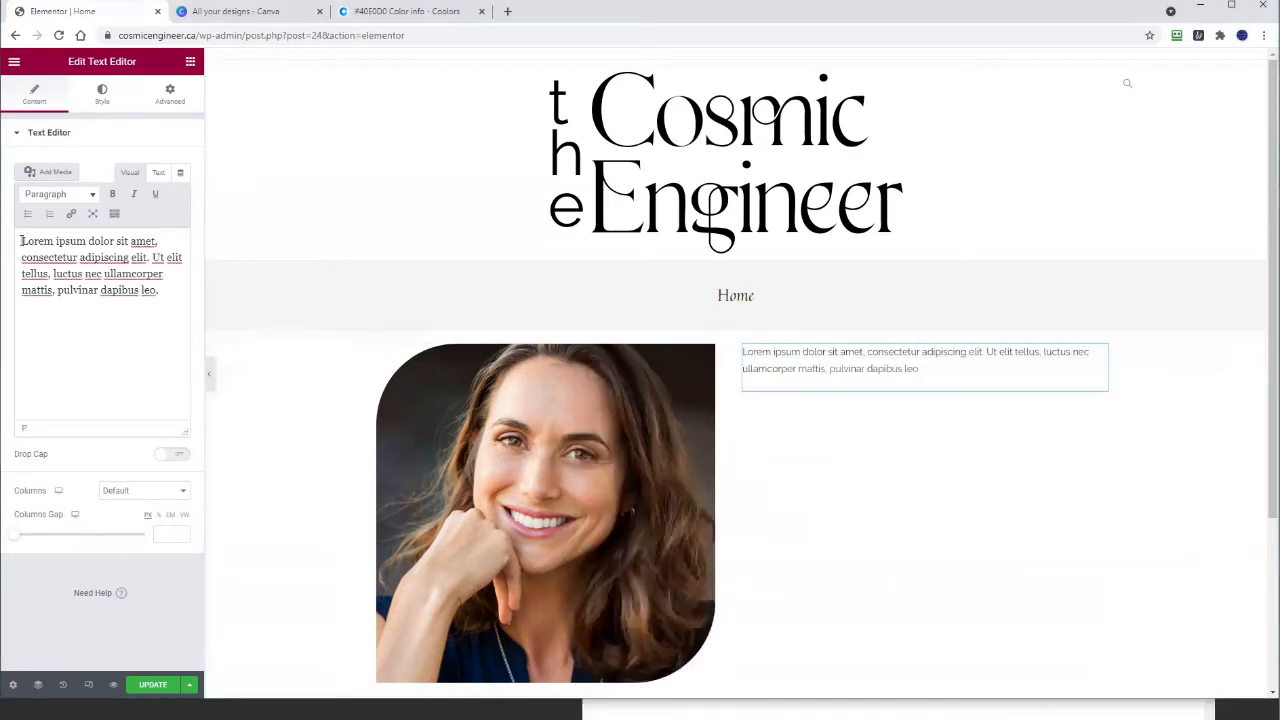
left_click_drag(160, 290, 24, 250)
right_click(24, 250)
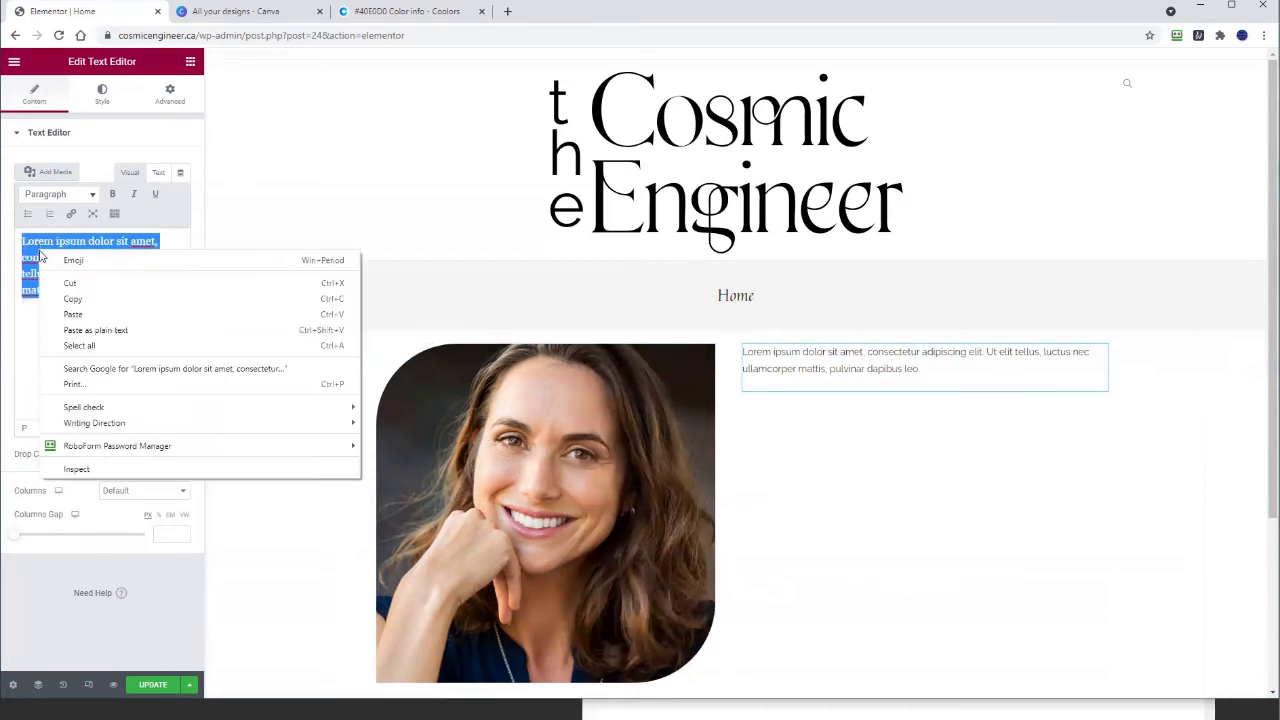
left_click(83, 331)
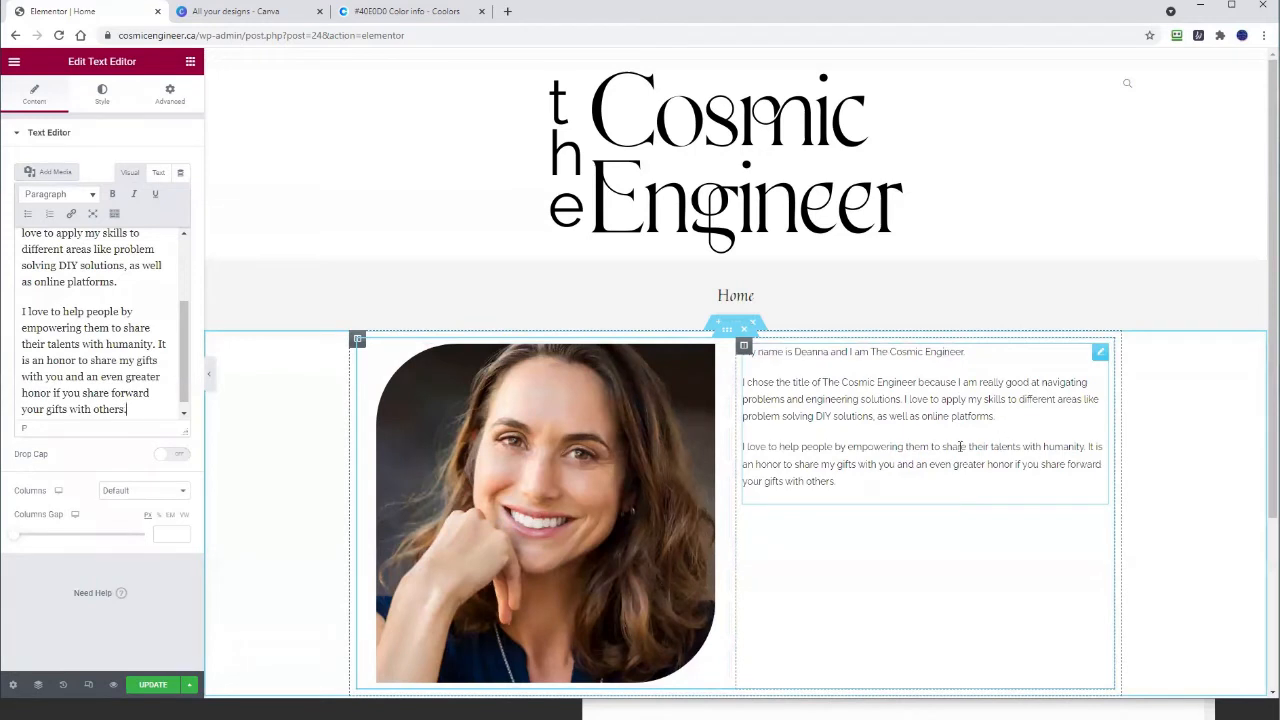
scroll(880, 489, "down", 2)
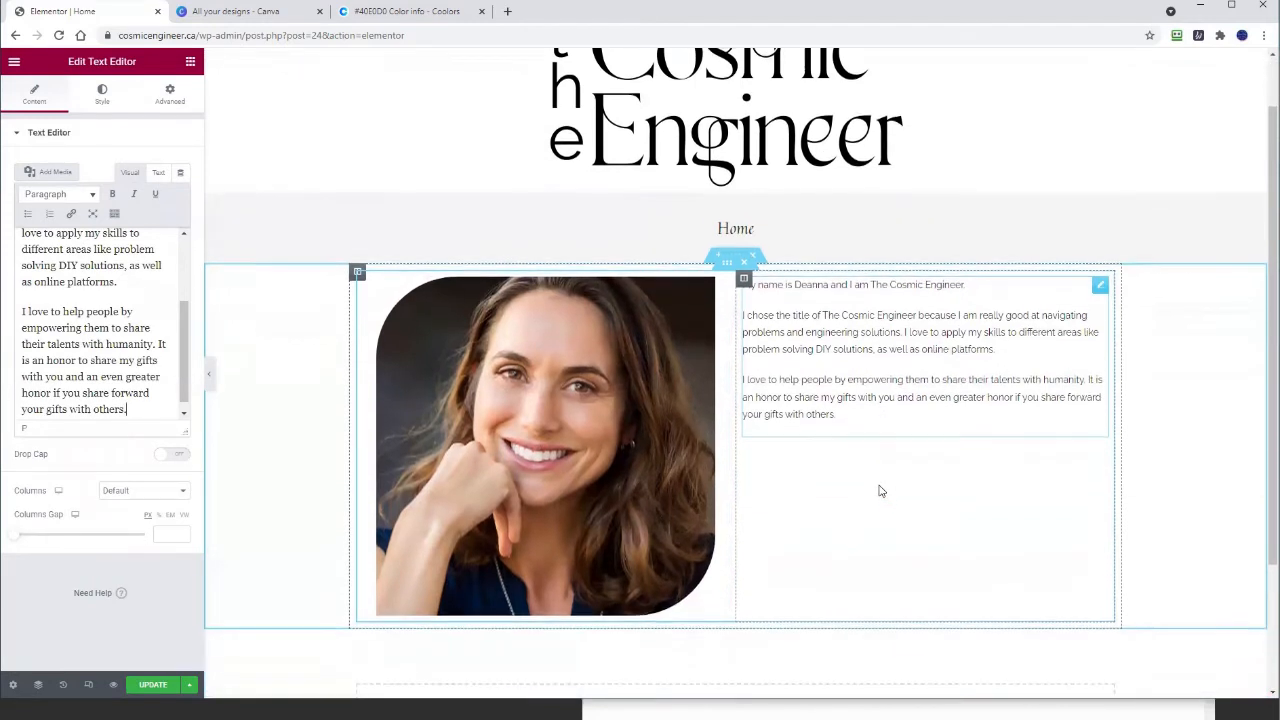
Step: Set the portrait photo's Image Size to Medium - 300 x 300, then select the bio text
left_click(488, 326)
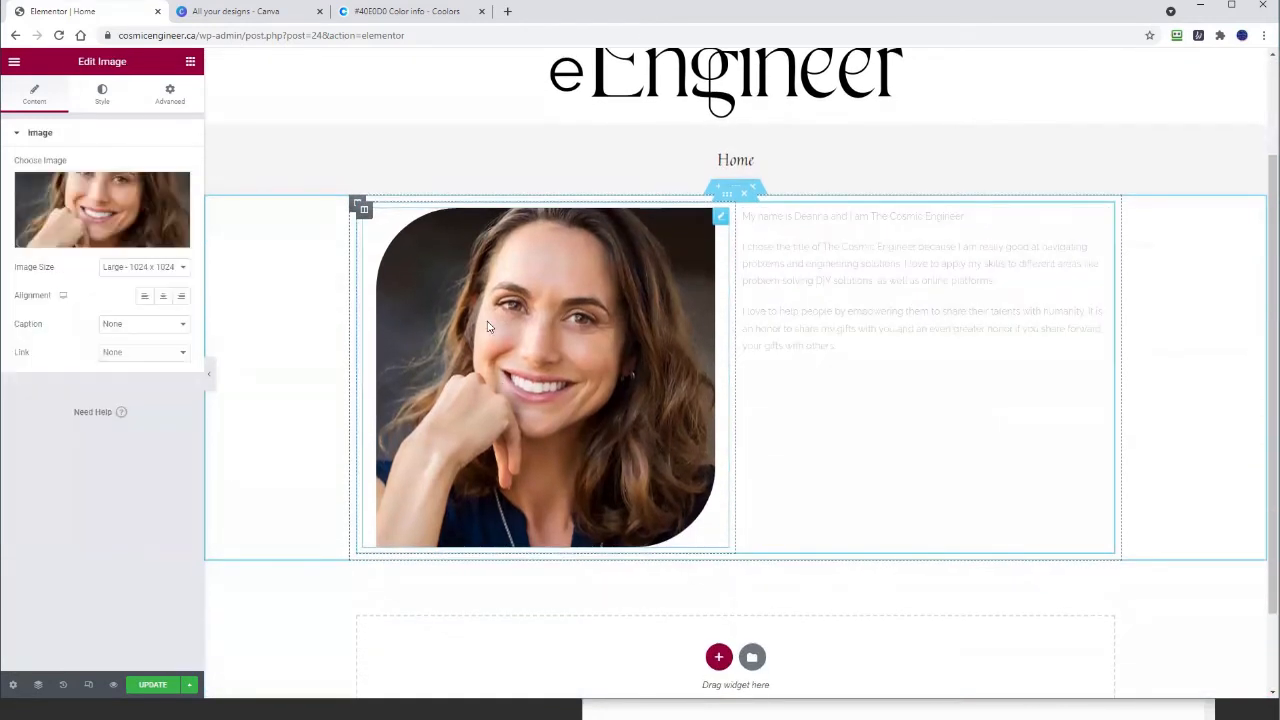
left_click(124, 270)
left_click(115, 313)
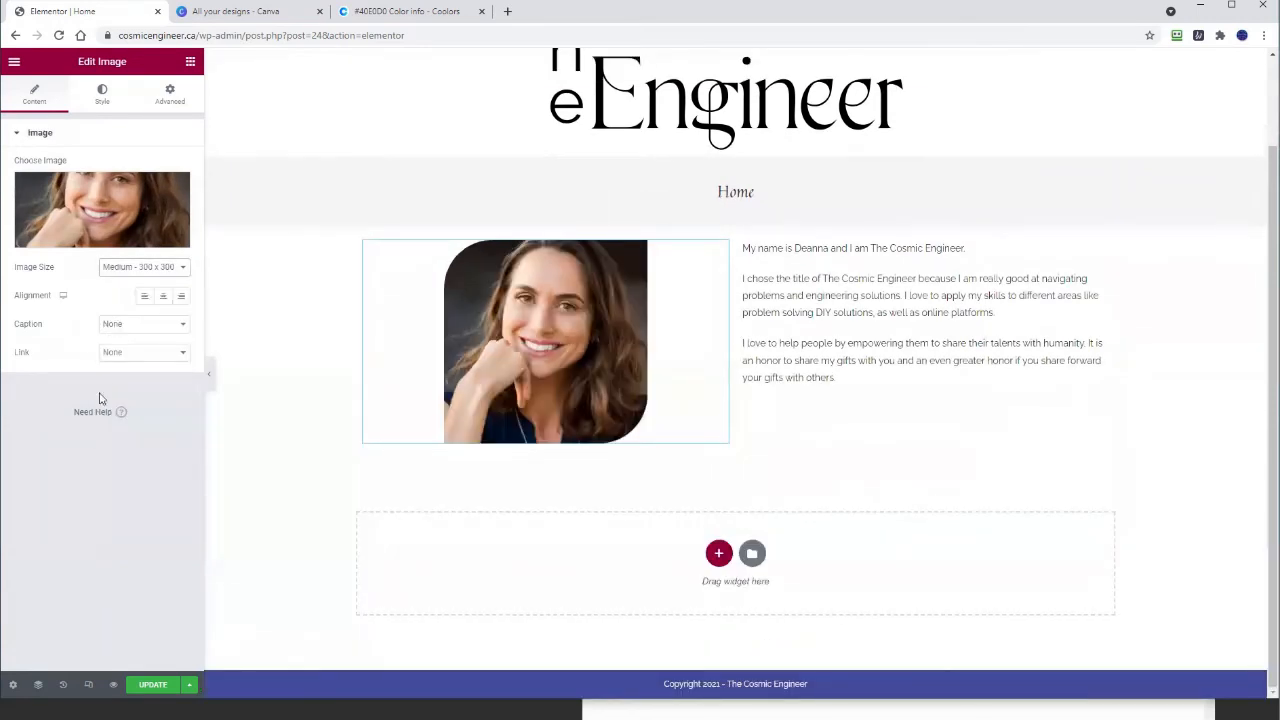
left_click(918, 312)
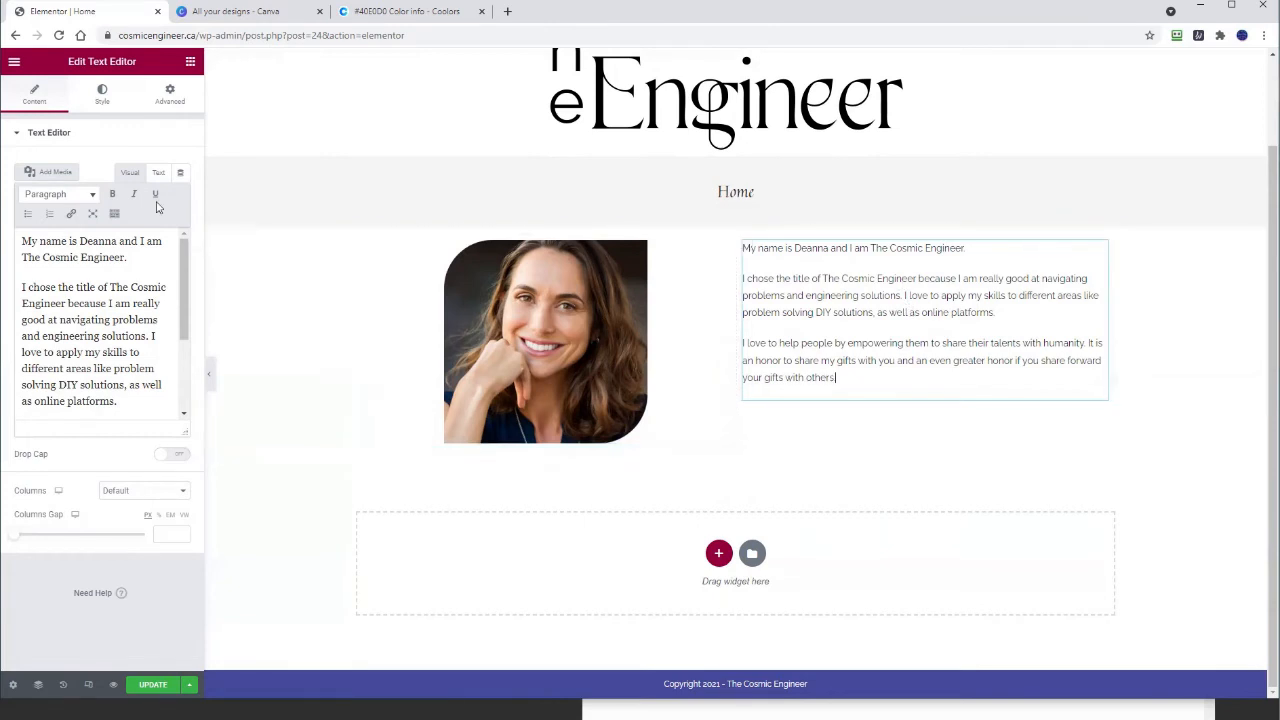
Step: Add a Spacer widget above the bio text in the right column
left_click(190, 61)
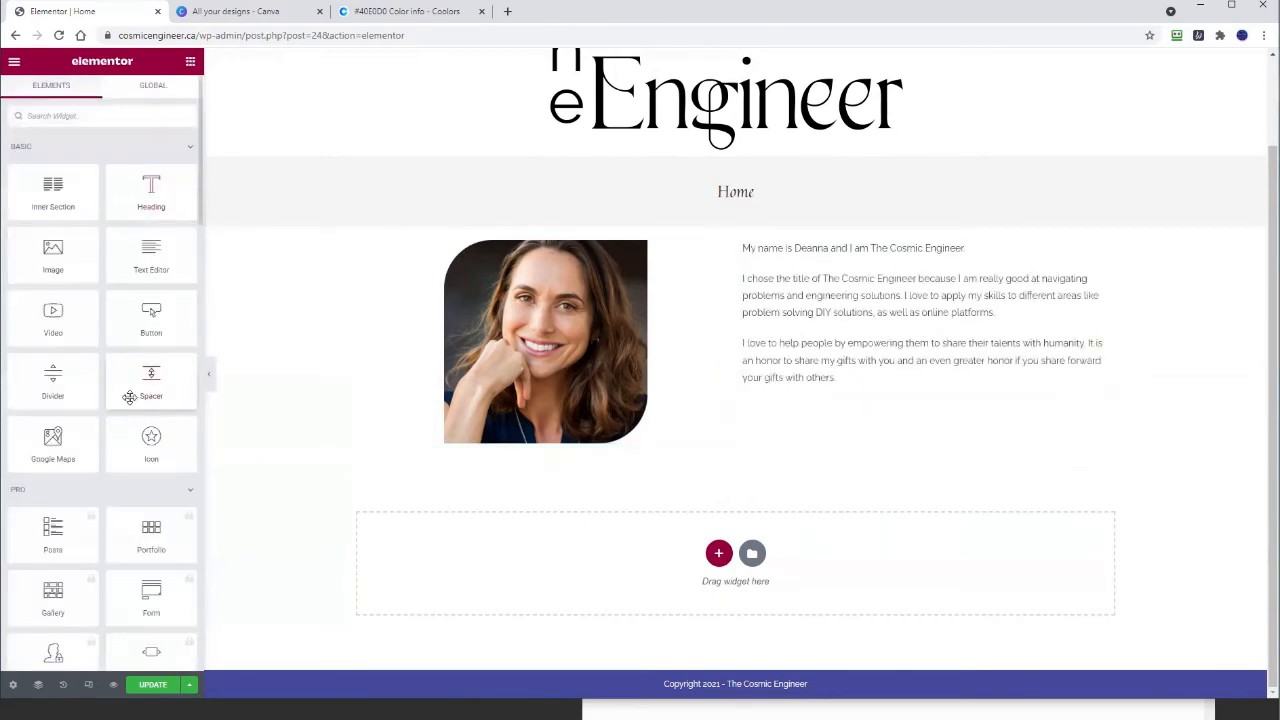
left_click_drag(138, 387, 777, 253)
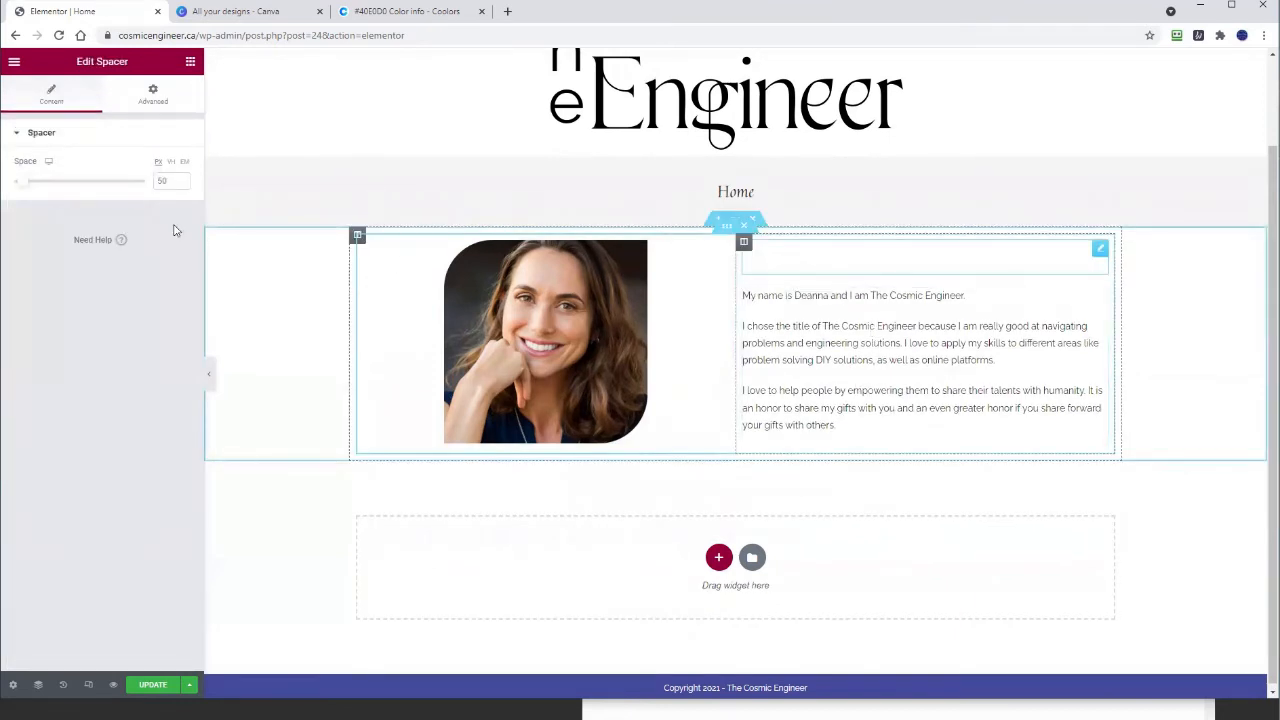
left_click_drag(28, 184, 20, 189)
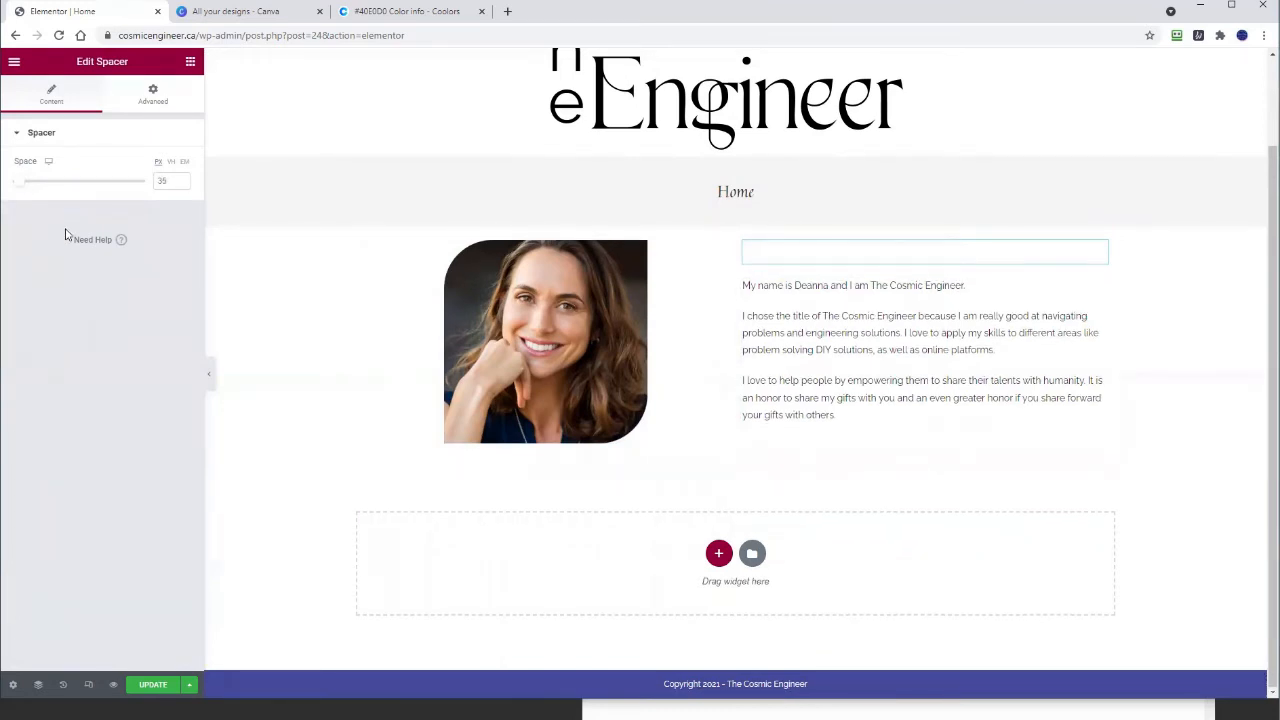
Step: Adjust the spacer height to 25 px and save the page
left_click(181, 182)
left_click(181, 182)
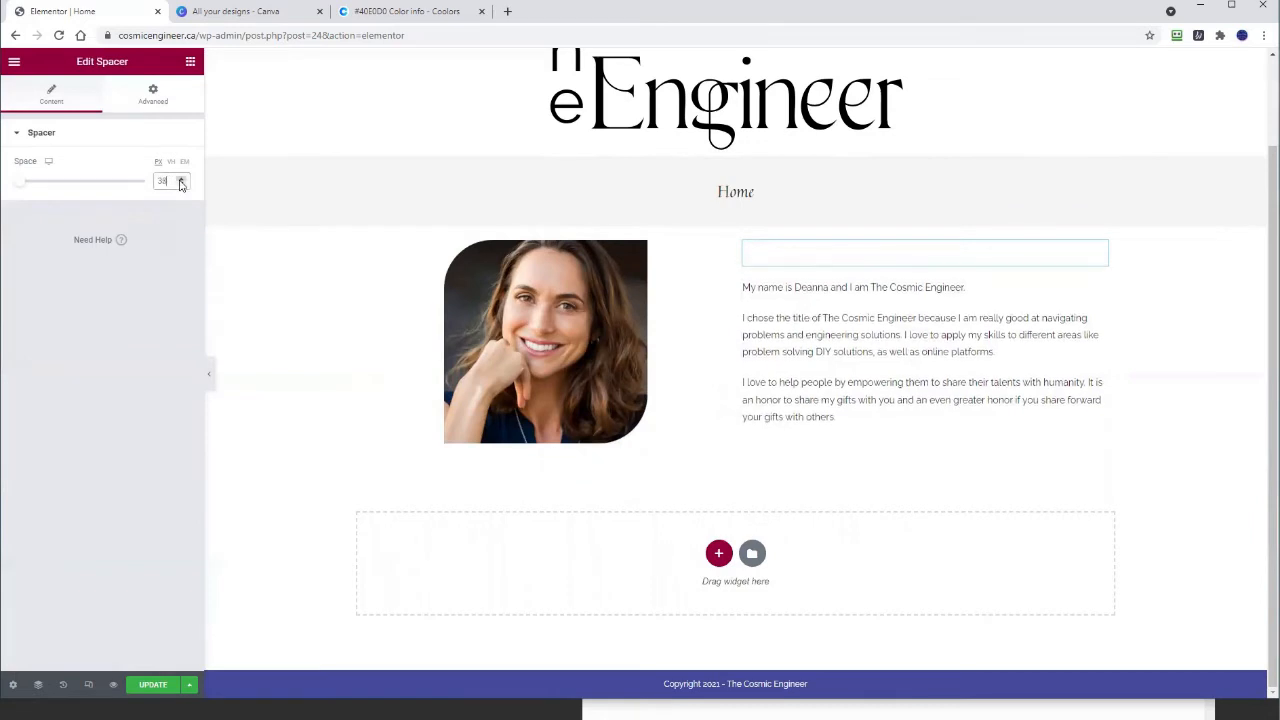
left_click(181, 186)
left_click(181, 186)
left_click(181, 186)
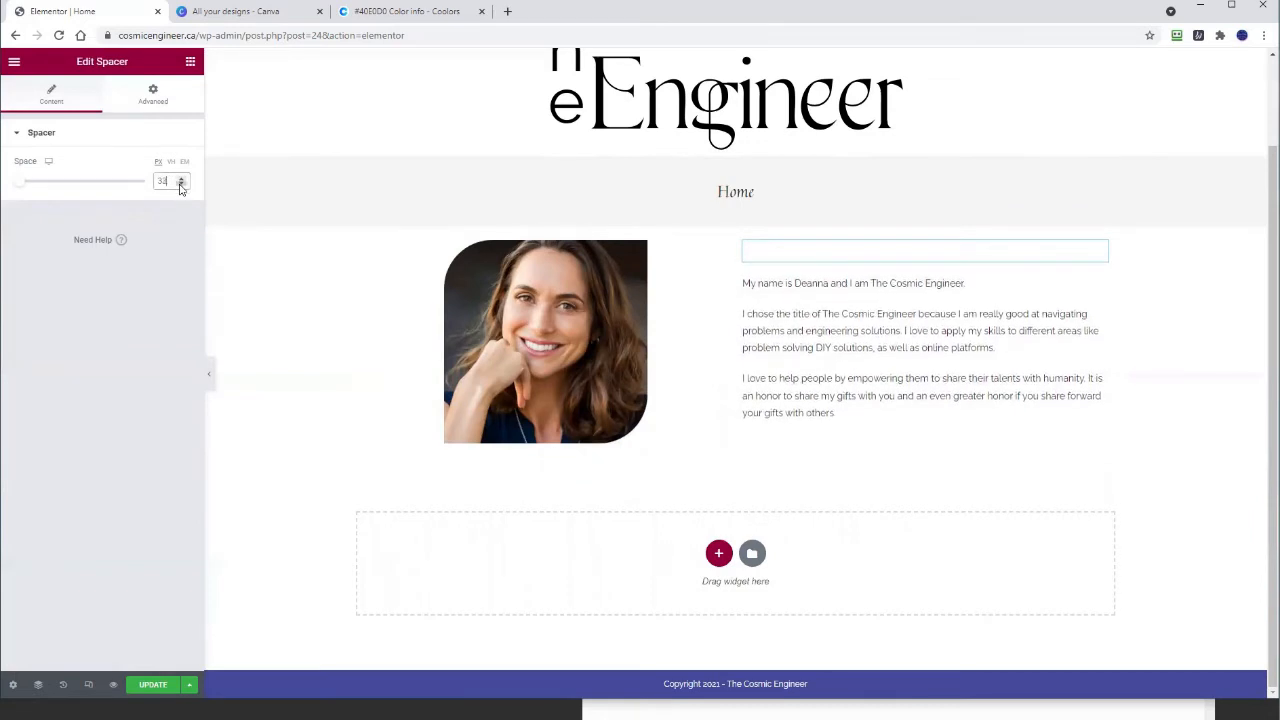
left_click(181, 186)
left_click(181, 186)
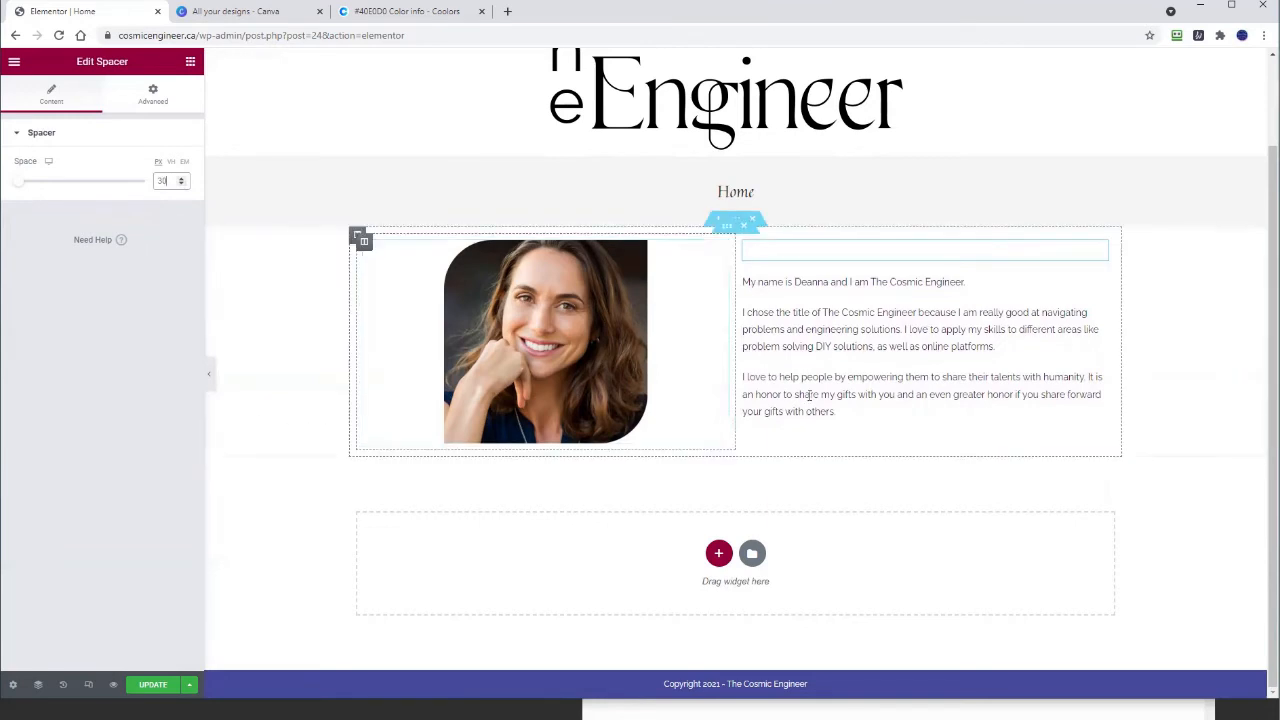
left_click(181, 186)
left_click(181, 186)
left_click(181, 186)
left_click(181, 186)
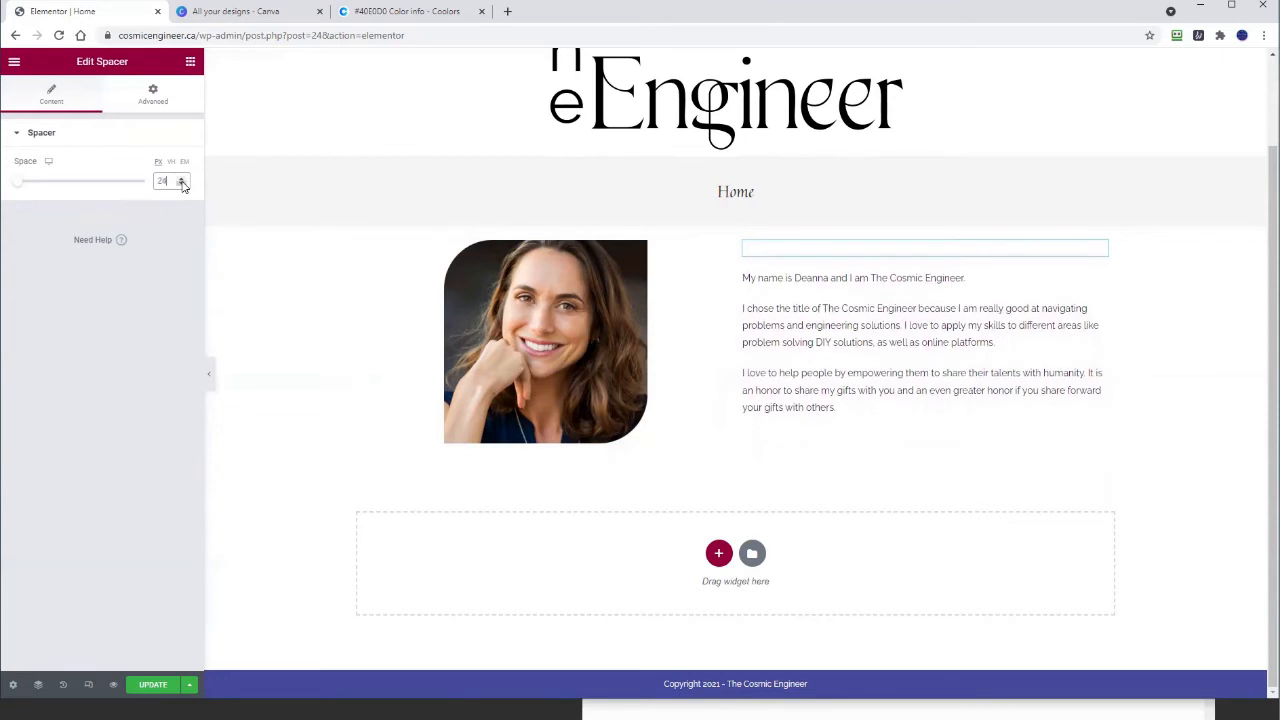
left_click(181, 186)
left_click(181, 186)
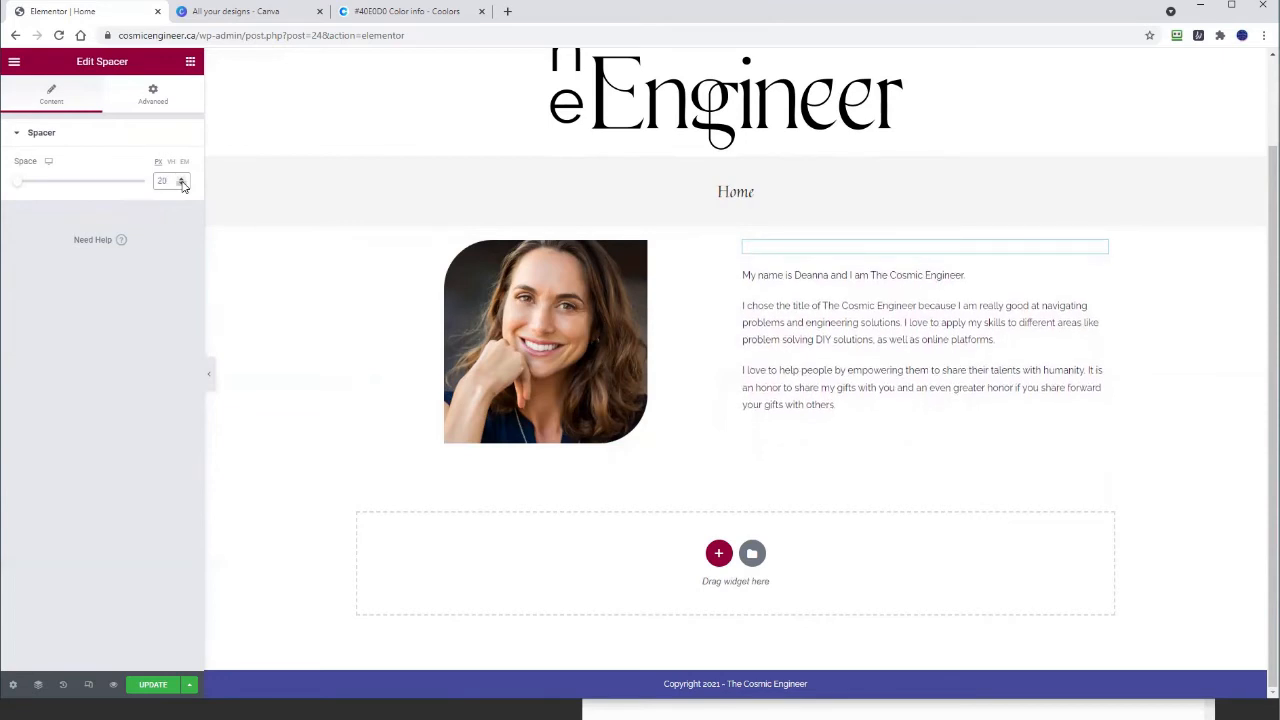
left_click(181, 179)
left_click(181, 179)
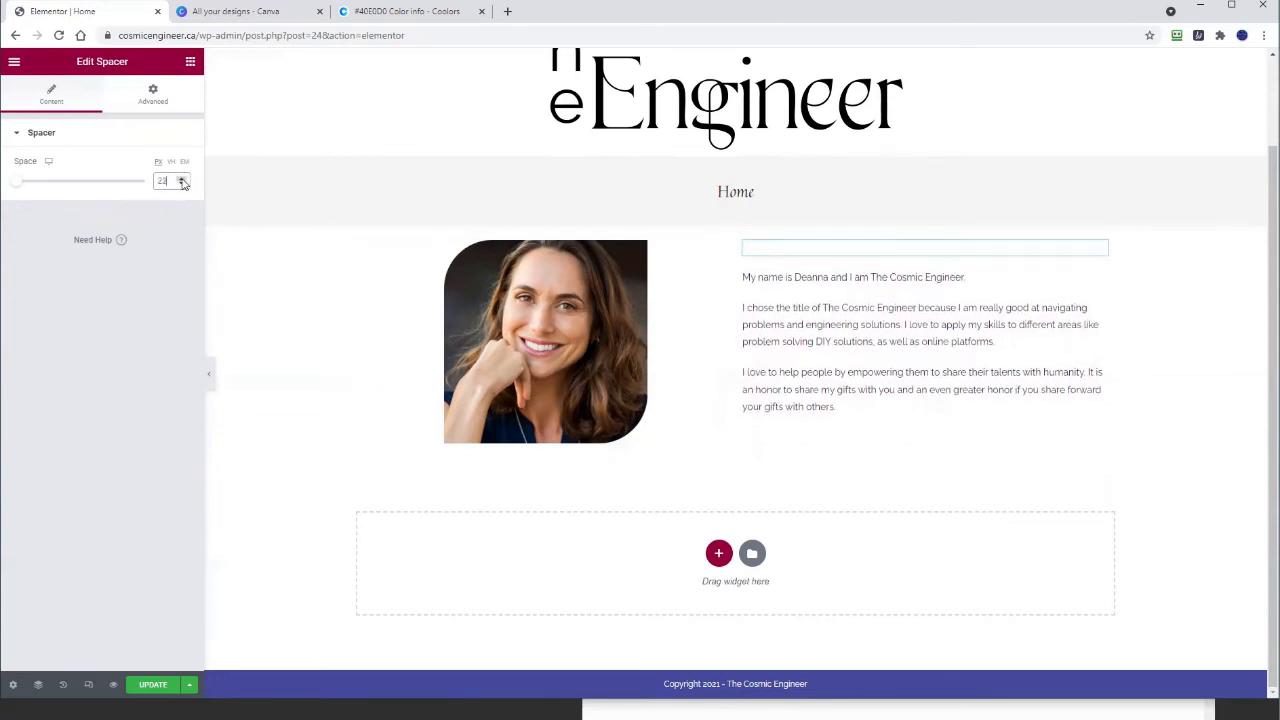
left_click(182, 180)
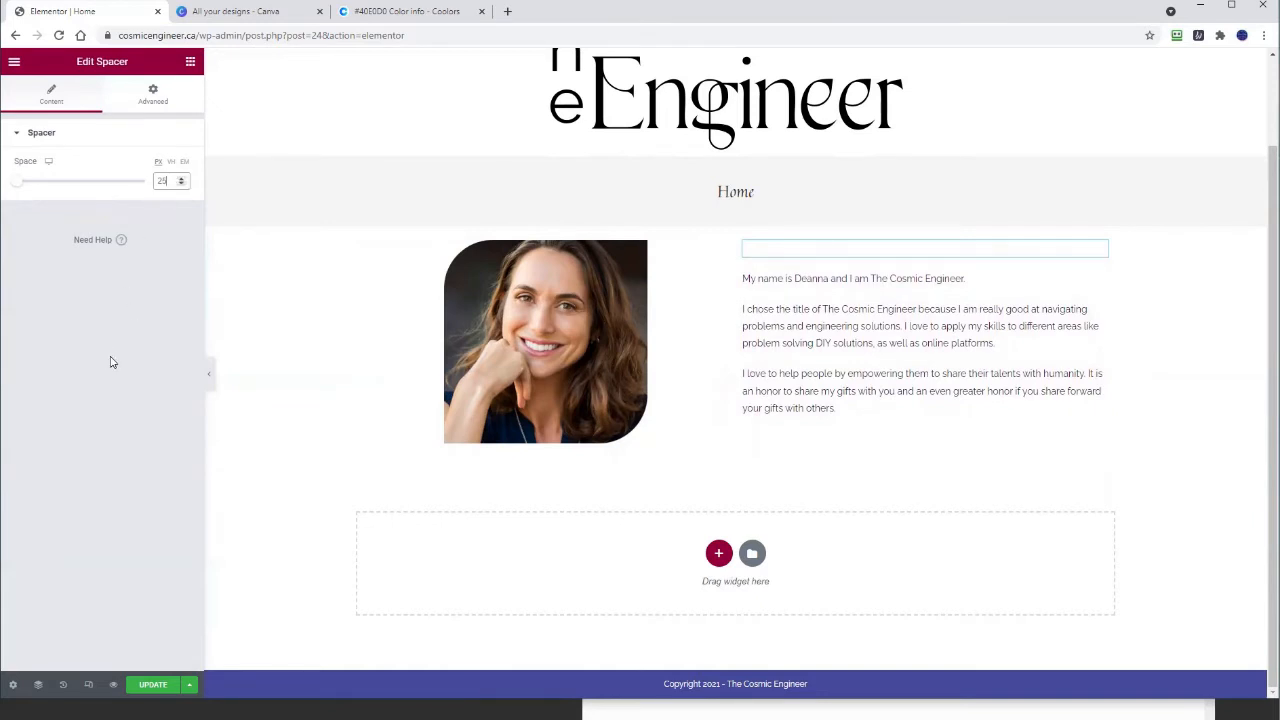
left_click(144, 686)
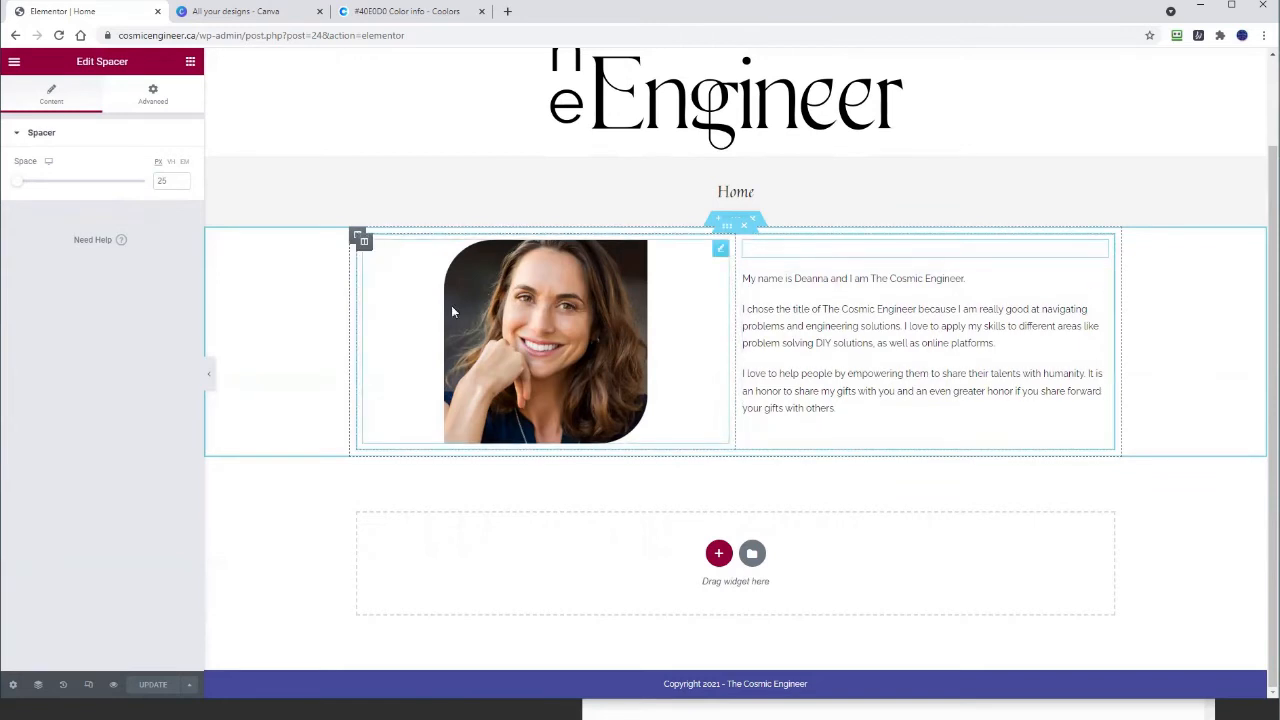
right_click(364, 243)
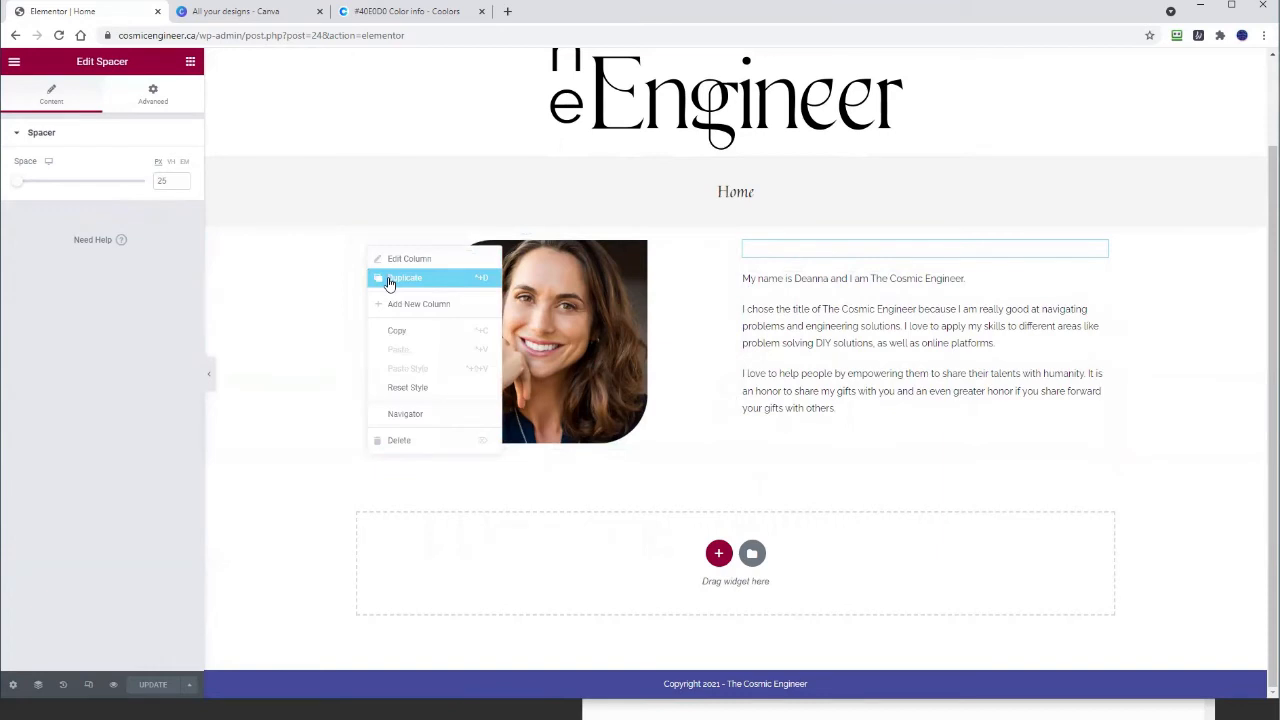
left_click(390, 281)
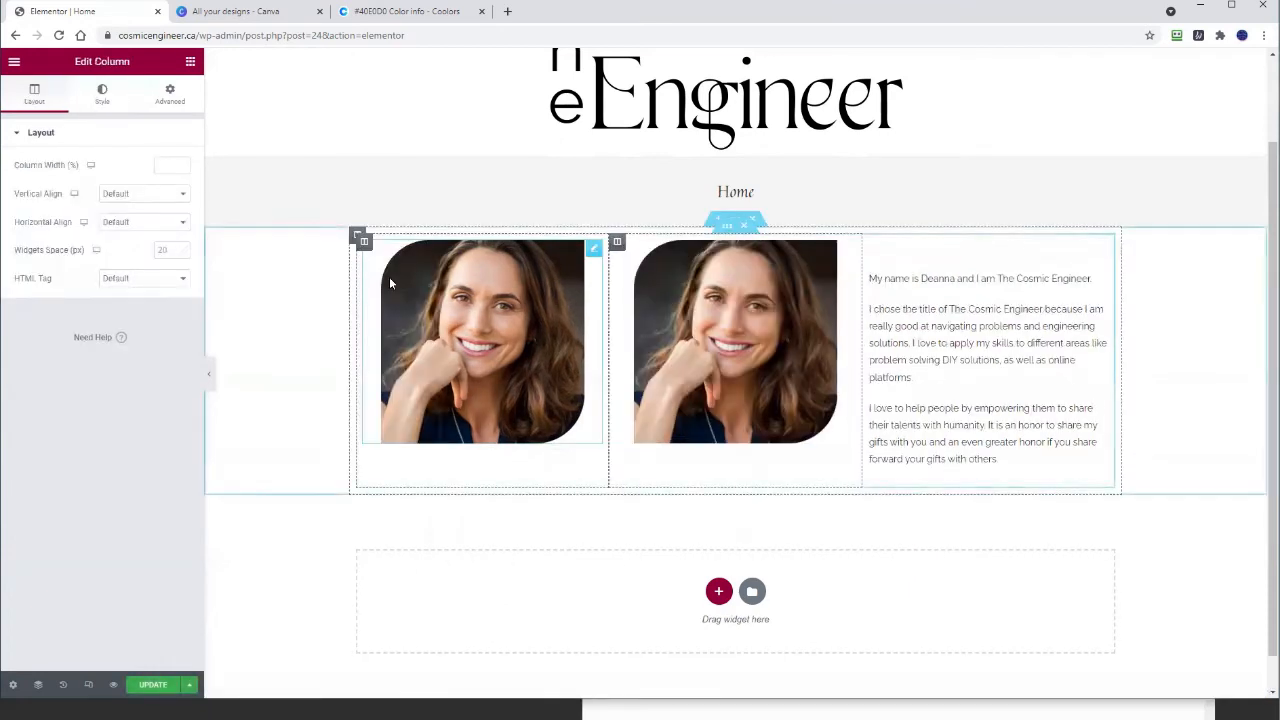
left_click(756, 315)
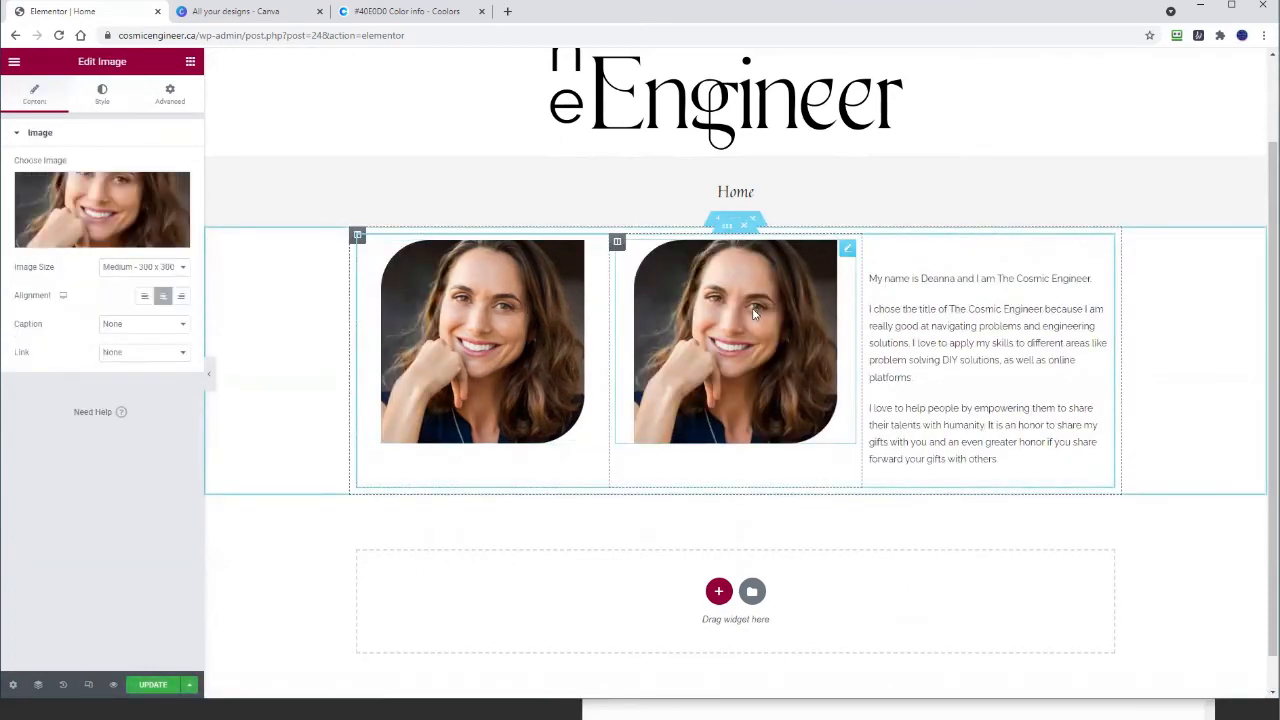
key("Delete")
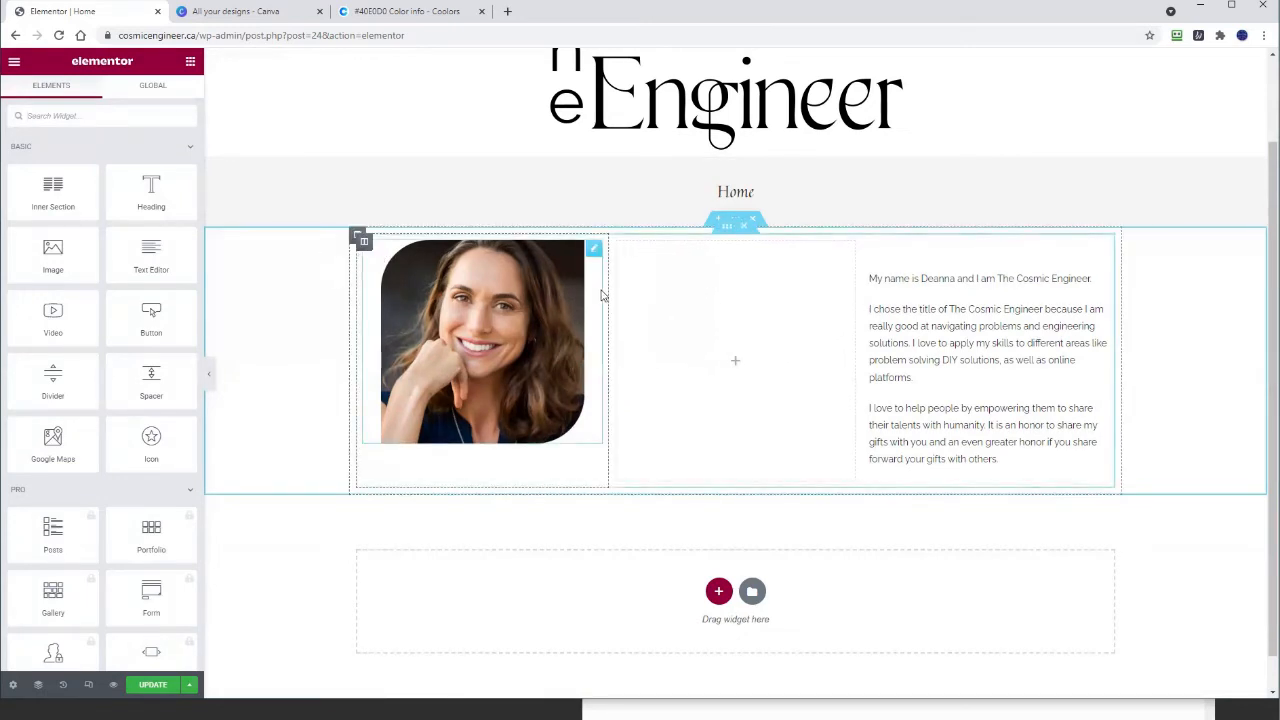
right_click(711, 300)
right_click(618, 247)
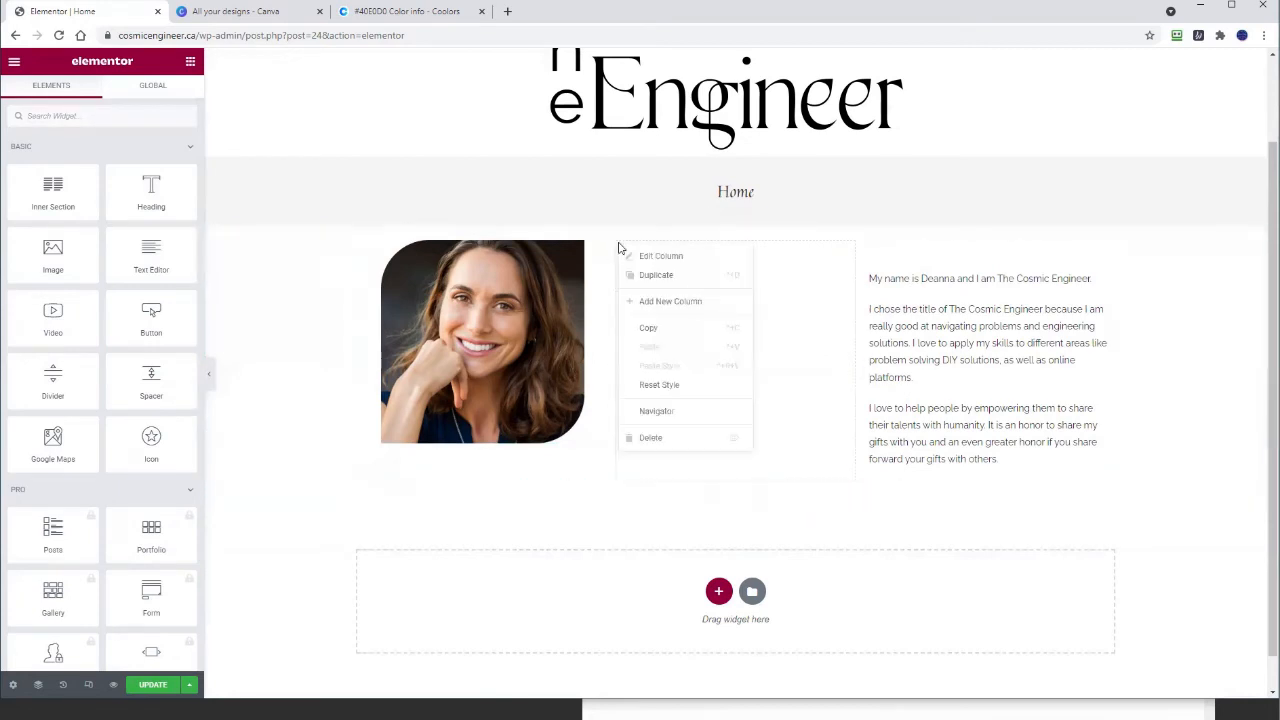
left_click(648, 276)
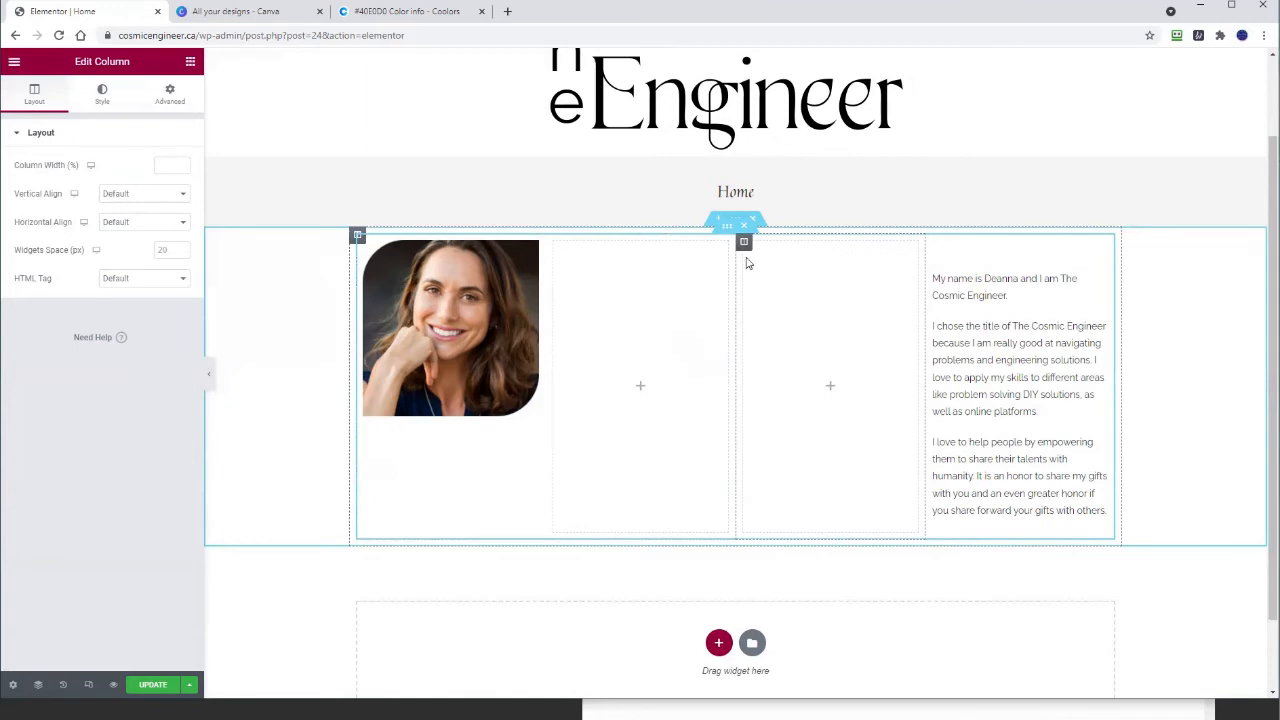
right_click(745, 250)
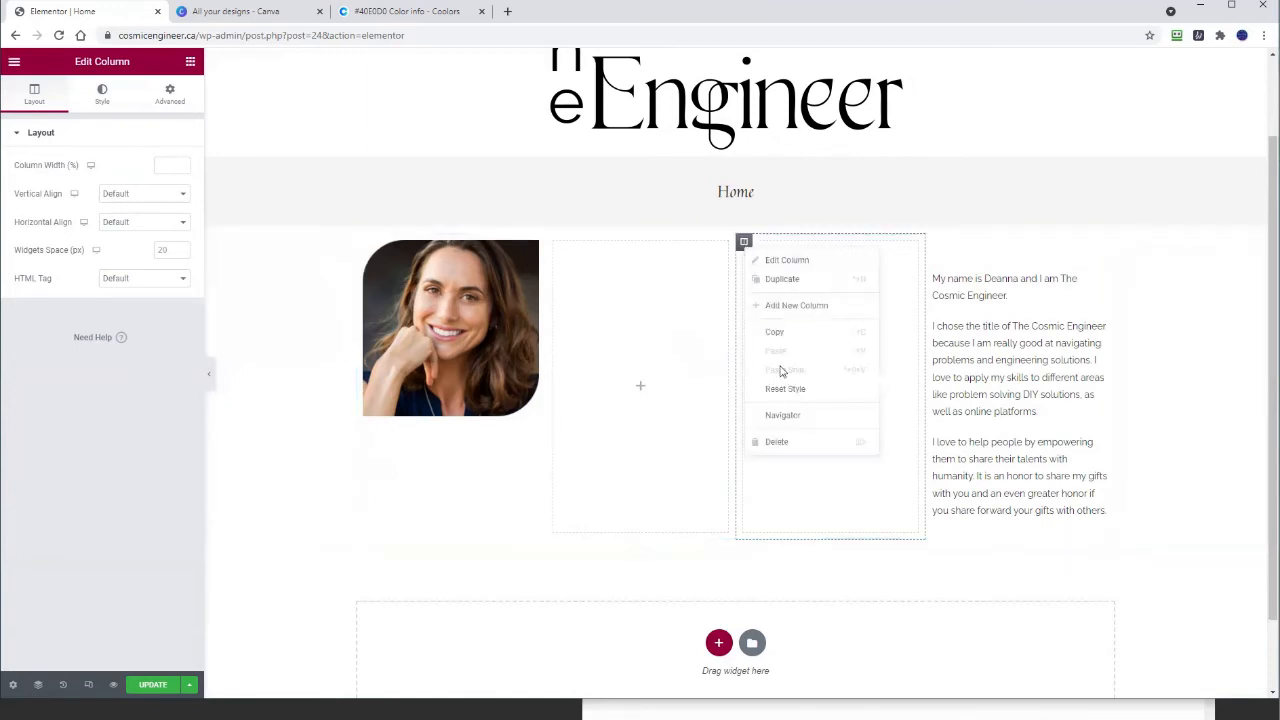
left_click(783, 443)
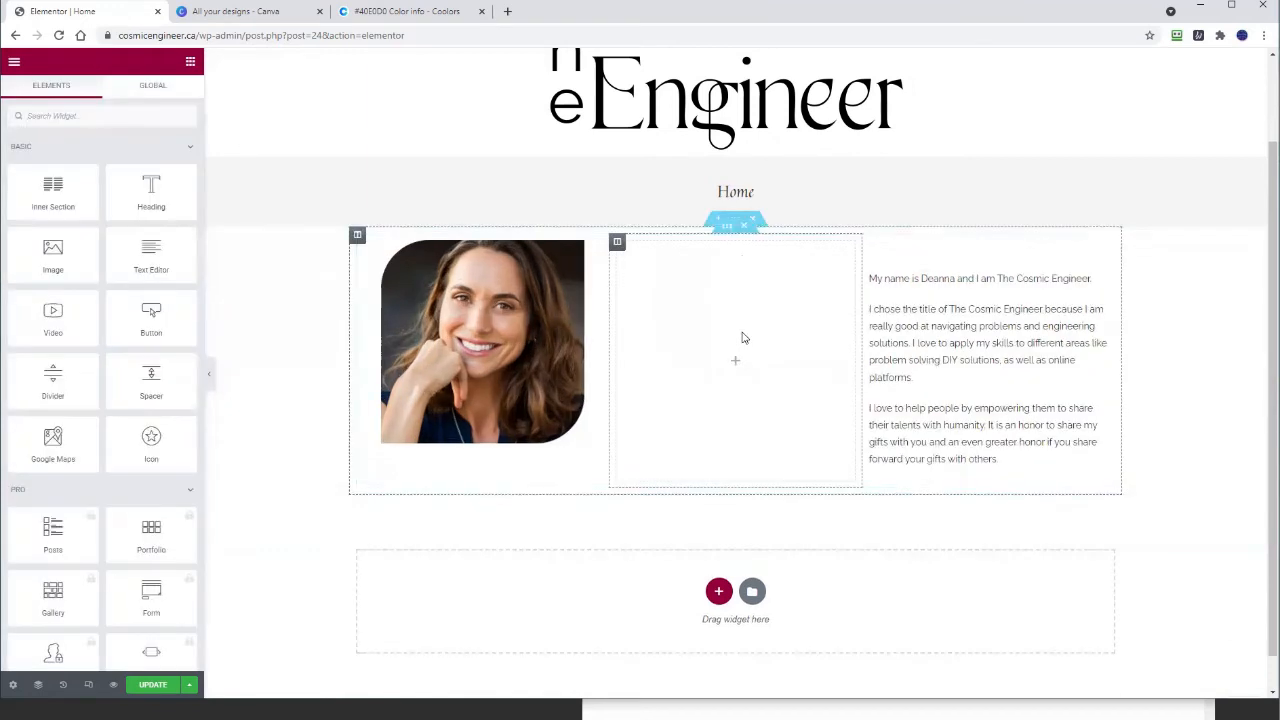
right_click(621, 251)
left_click(652, 439)
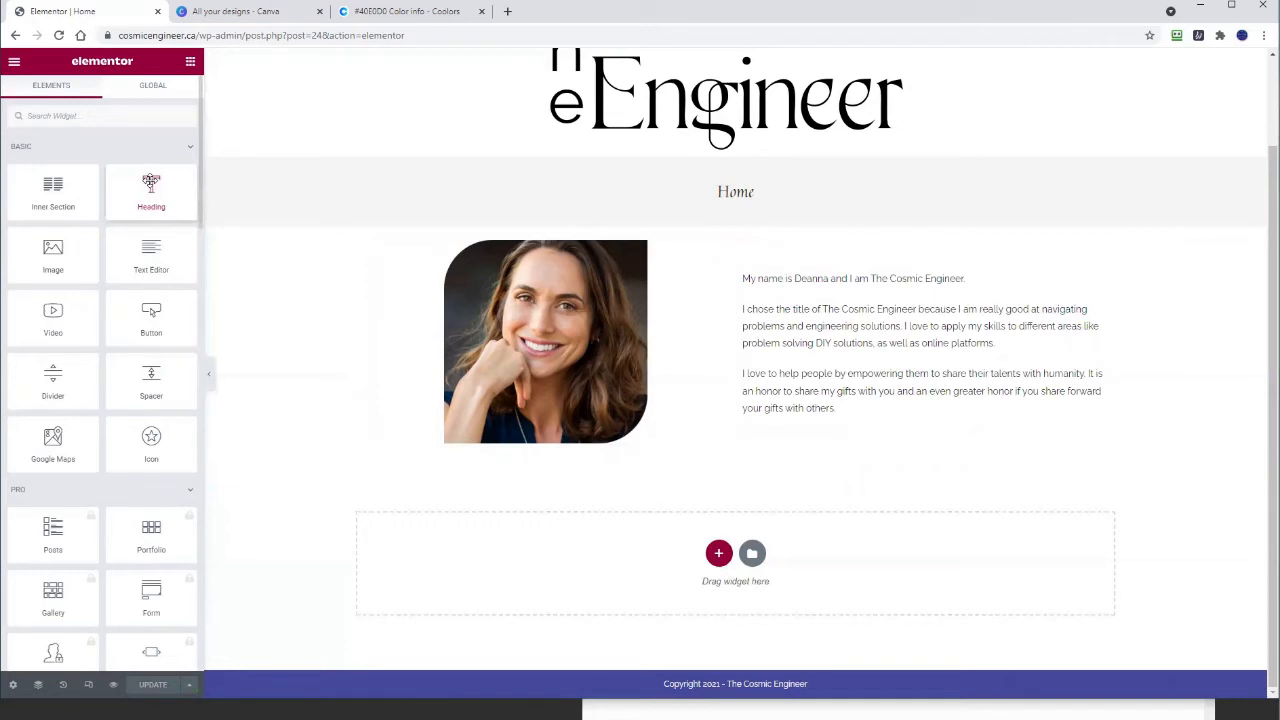
Step: Add a Heading widget above the photo and bio and enter the title 'Who Am I?'
left_click_drag(151, 181, 458, 257)
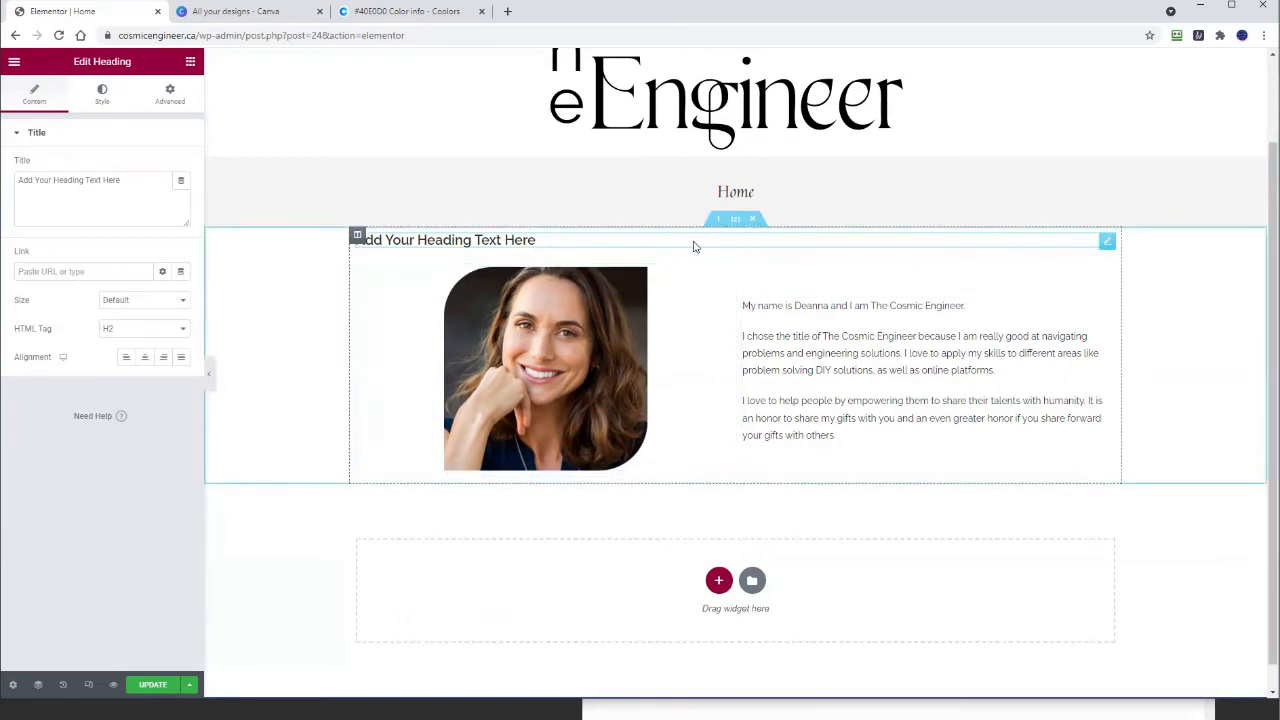
left_click_drag(122, 180, 17, 180)
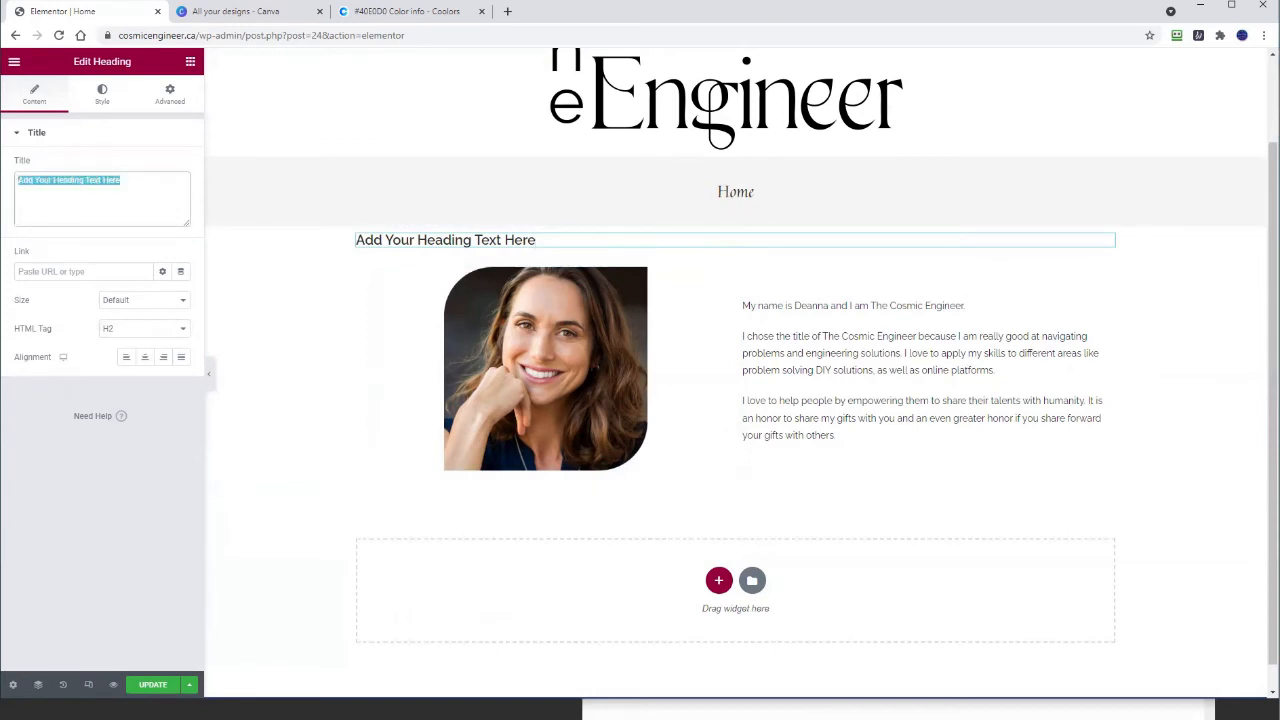
type("W")
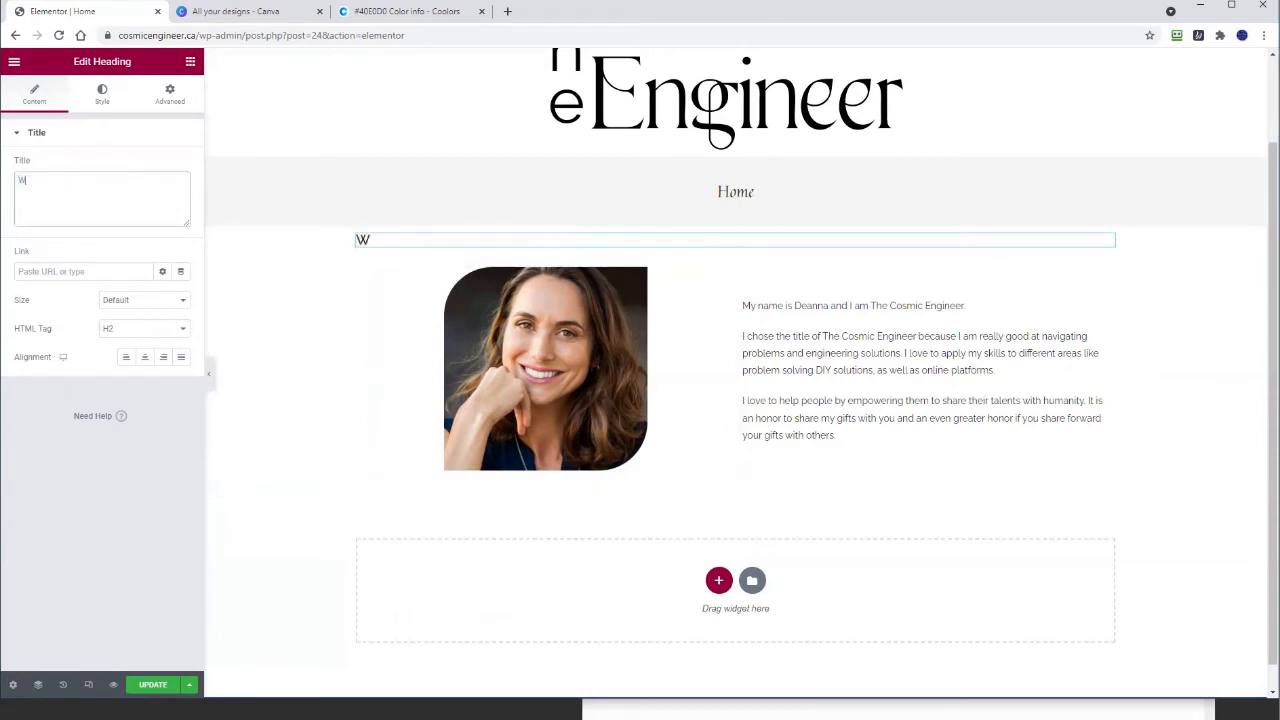
type("ho AM")
key("BackSpace")
Step: Centre the heading, make it an H1, and save the page
left_click(145, 358)
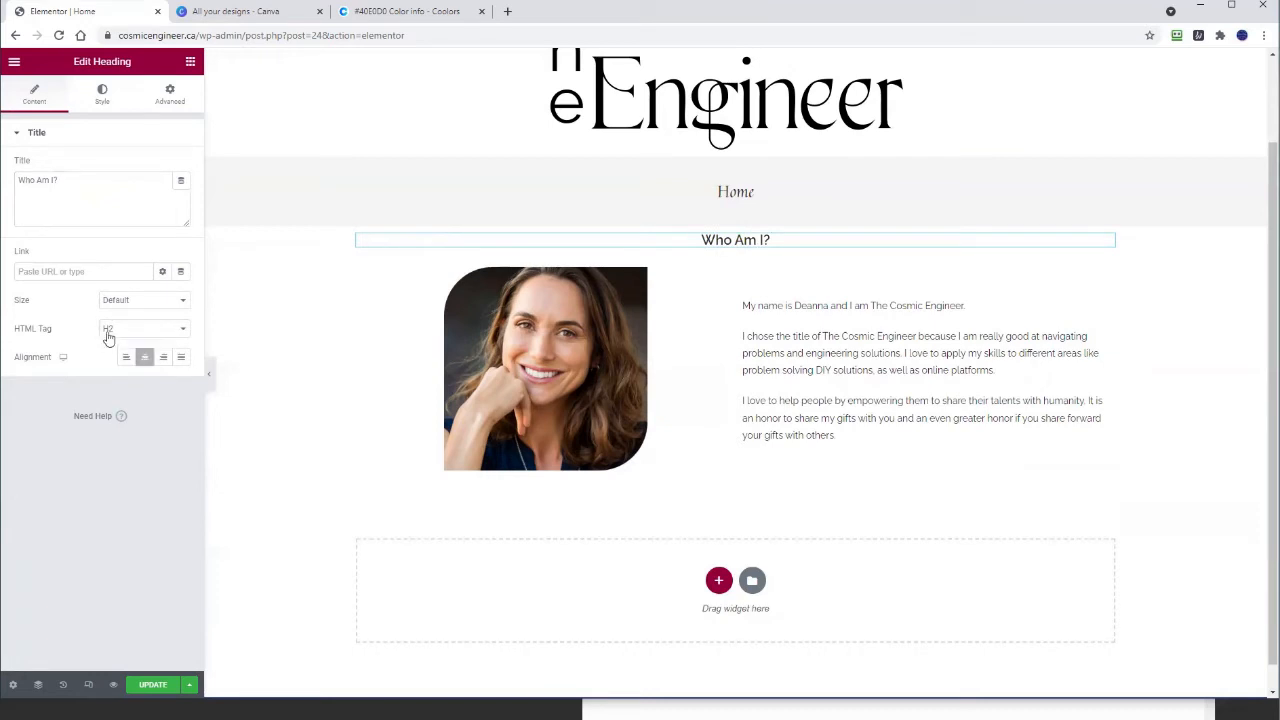
left_click(108, 330)
left_click(109, 349)
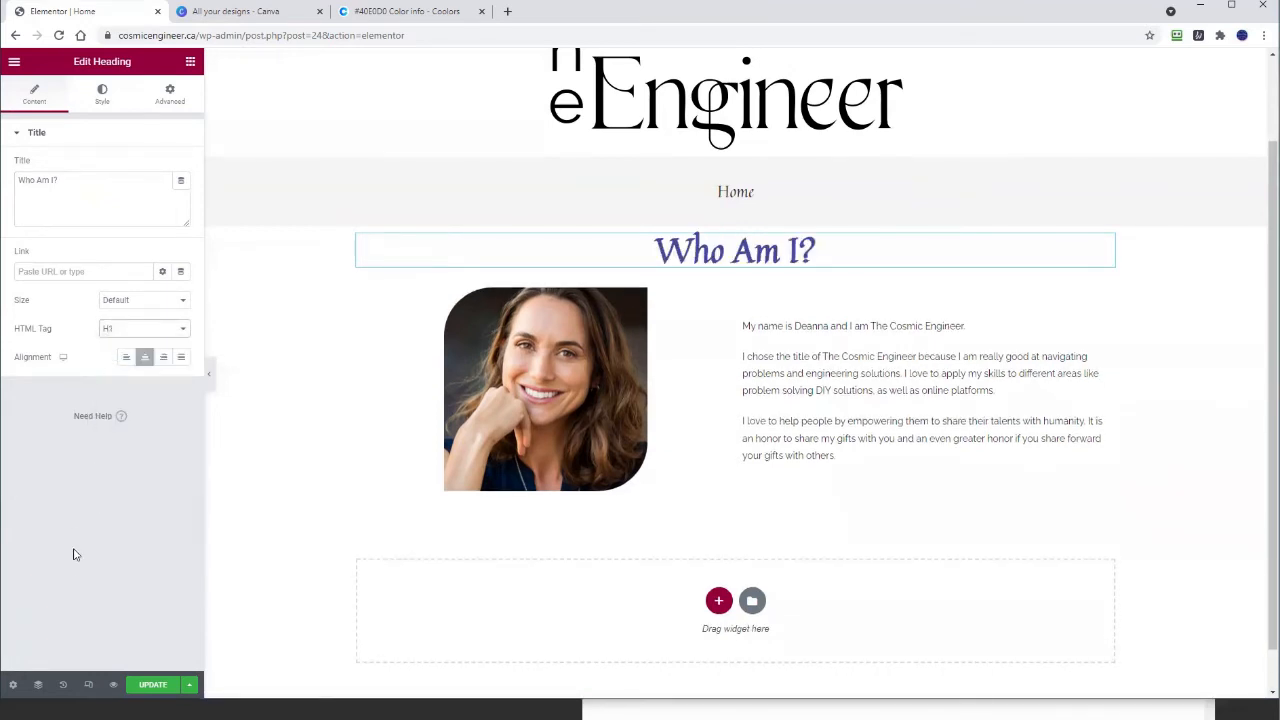
left_click(158, 685)
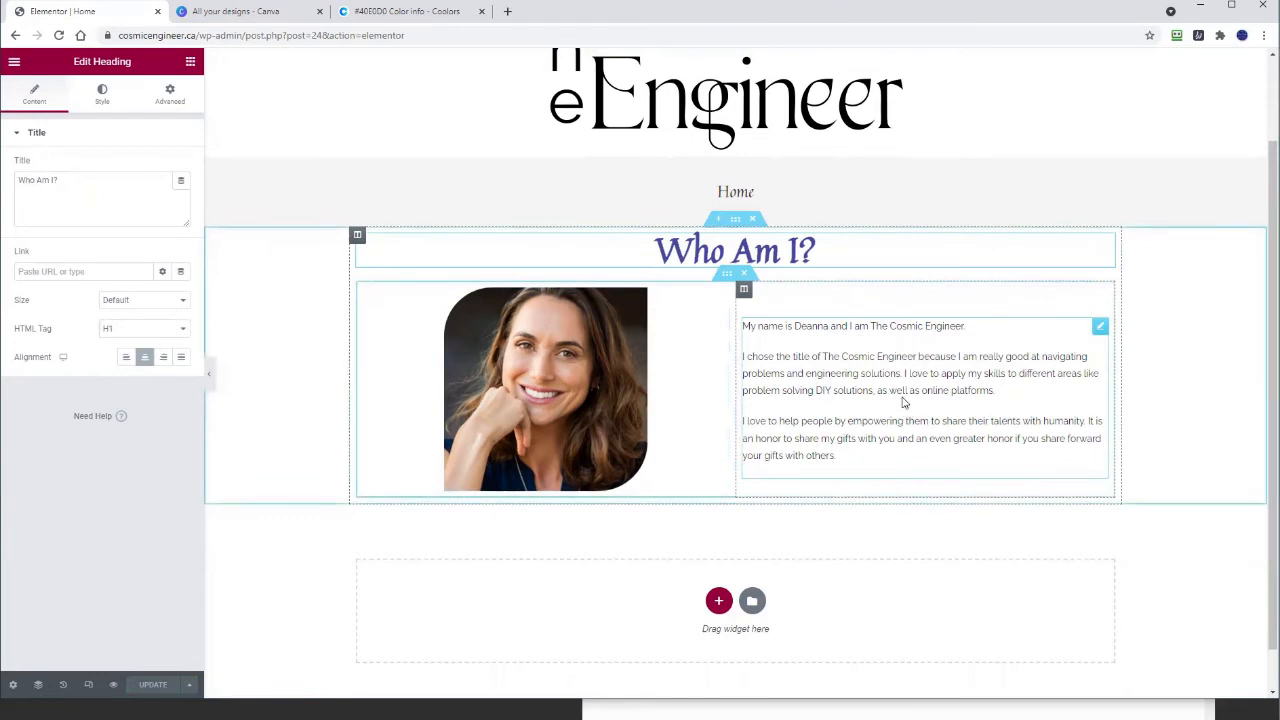
scroll(903, 402, "down", 1)
scroll(750, 278, "up", 2)
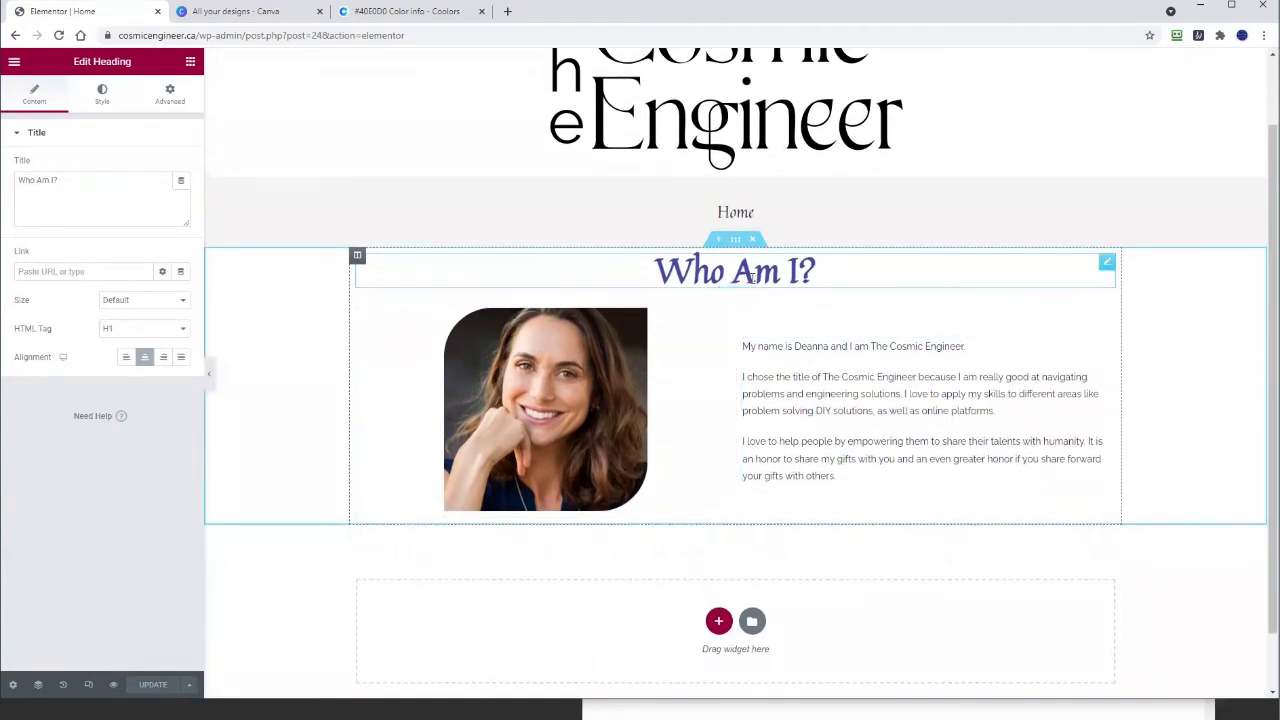
left_click(101, 95)
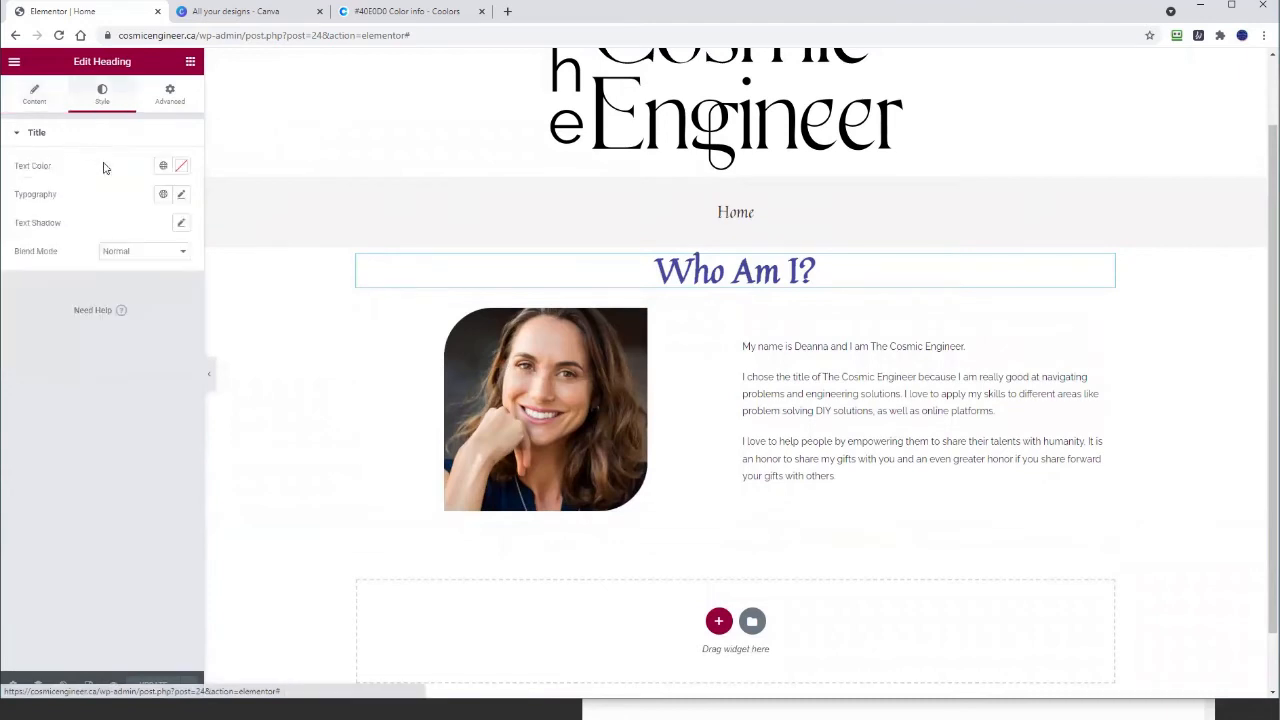
left_click(181, 167)
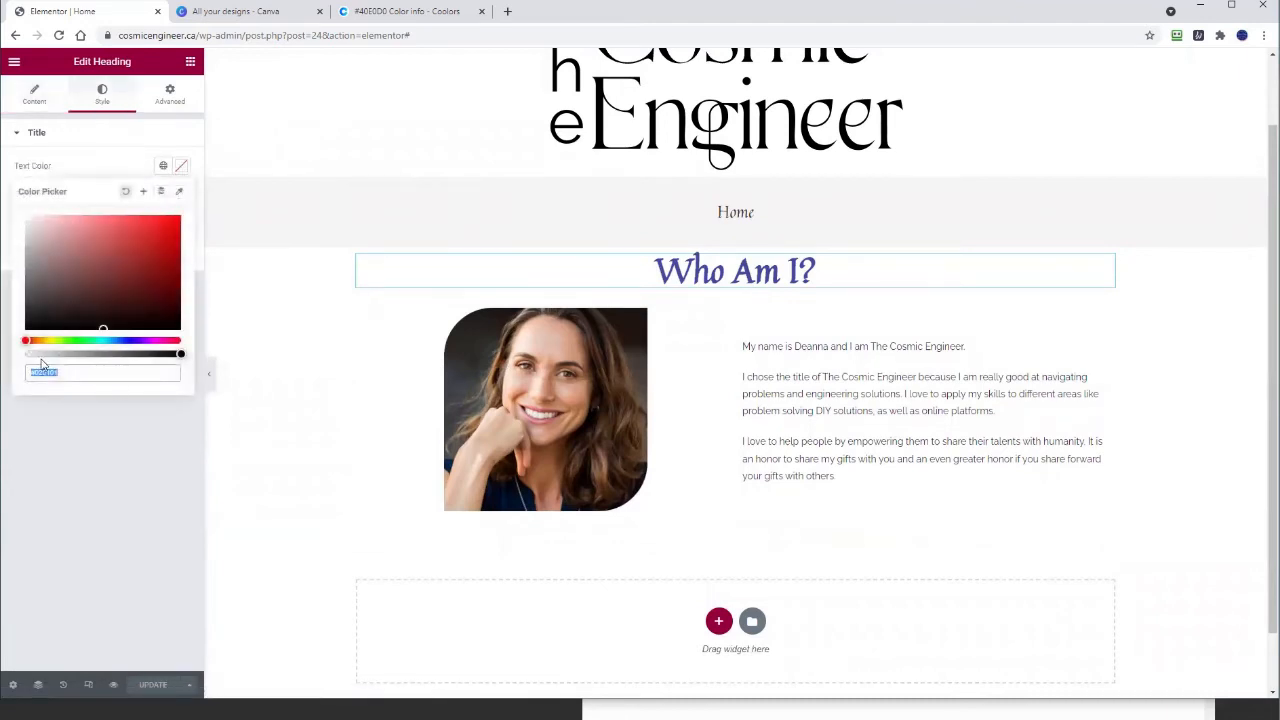
left_click(95, 441)
left_click(181, 194)
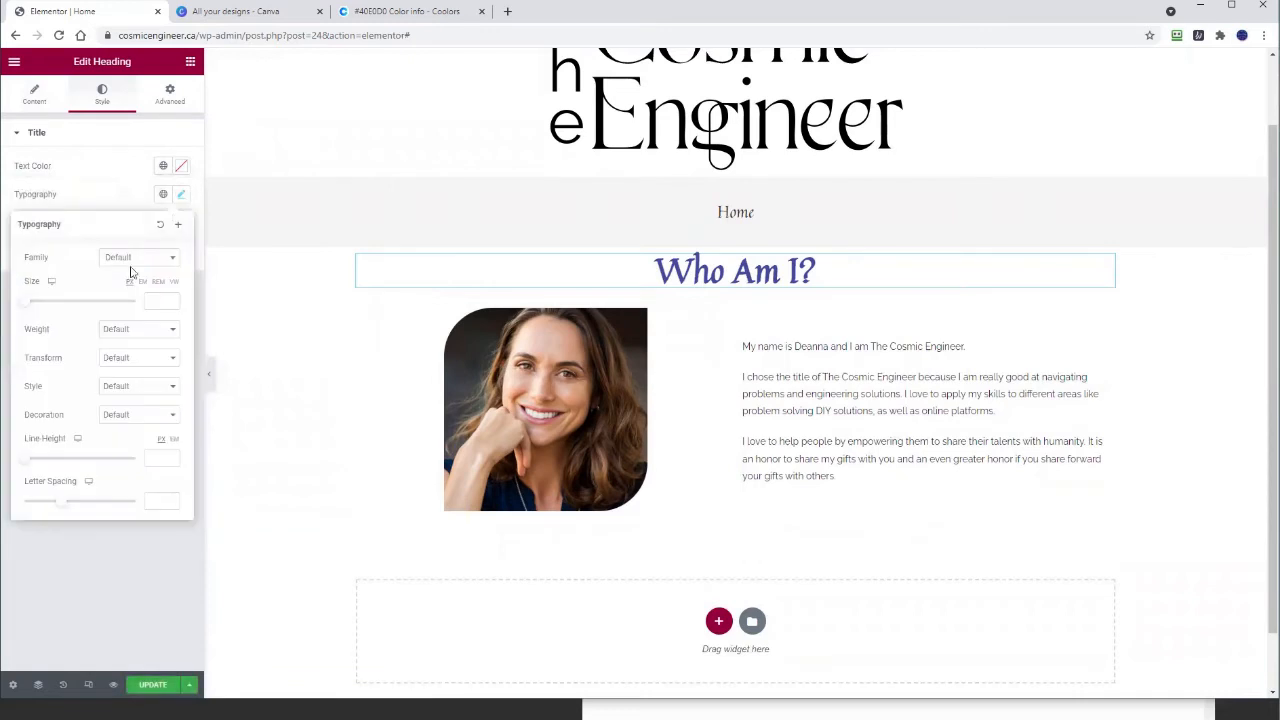
left_click(176, 565)
scroll(995, 423, "down", 1)
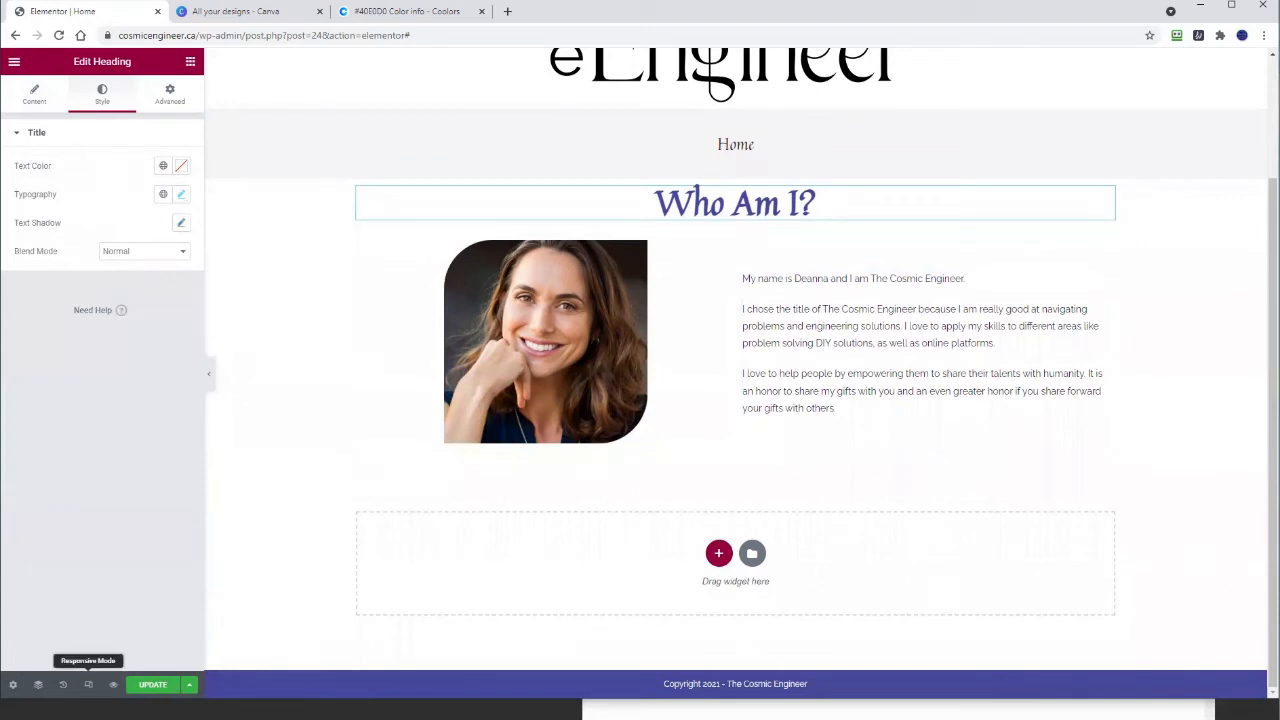
left_click(150, 685)
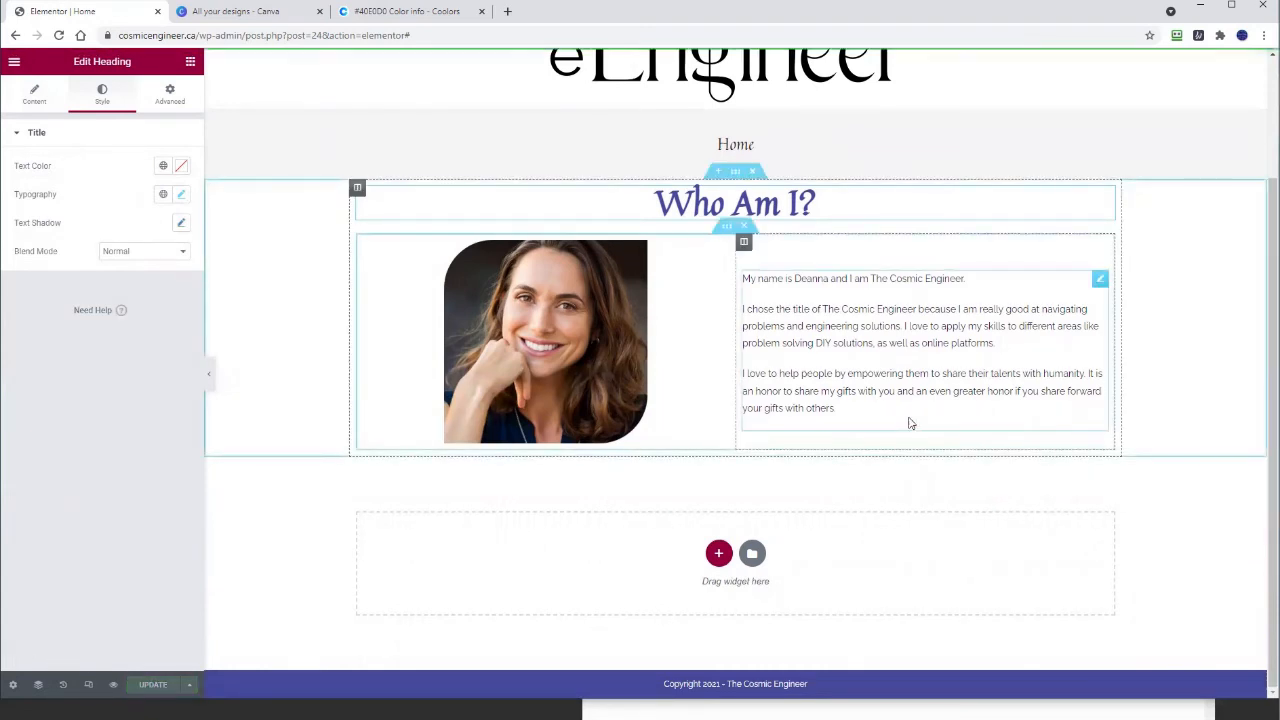
scroll(909, 423, "up", 3)
scroll(908, 423, "down", 3)
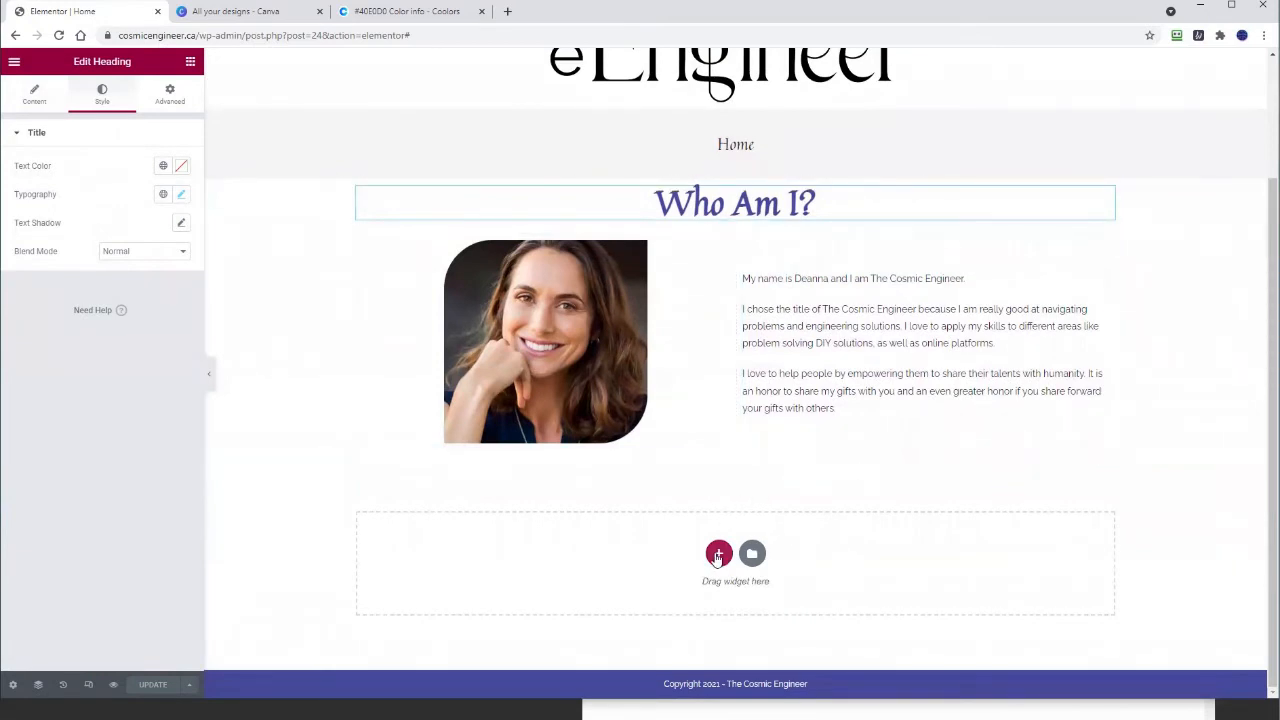
scroll(899, 431, "up", 2)
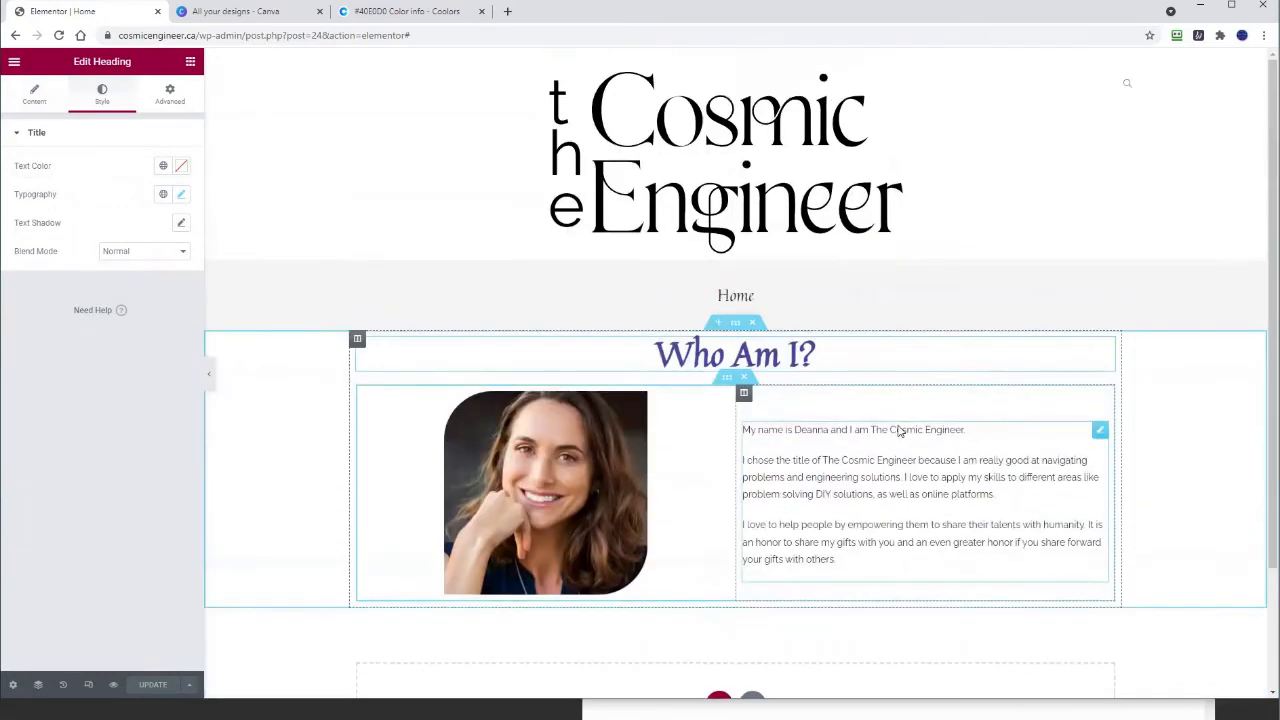
scroll(899, 427, "down", 2)
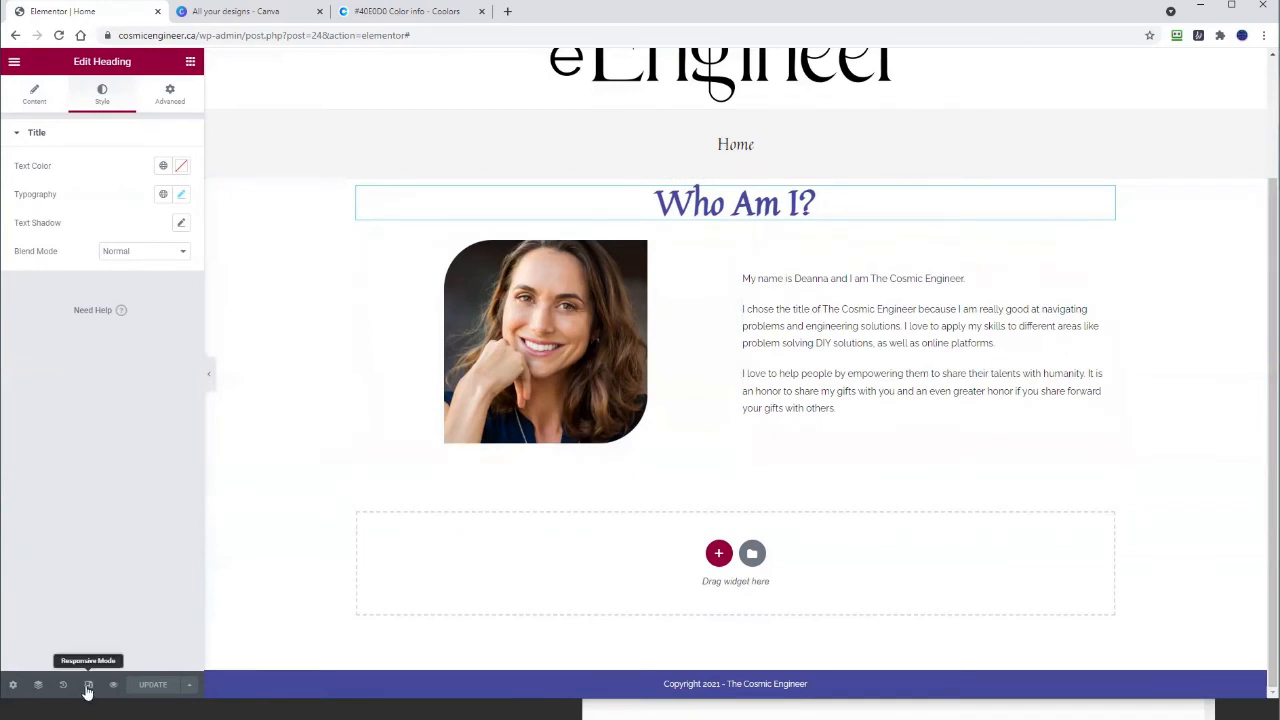
scroll(690, 395, "up", 2)
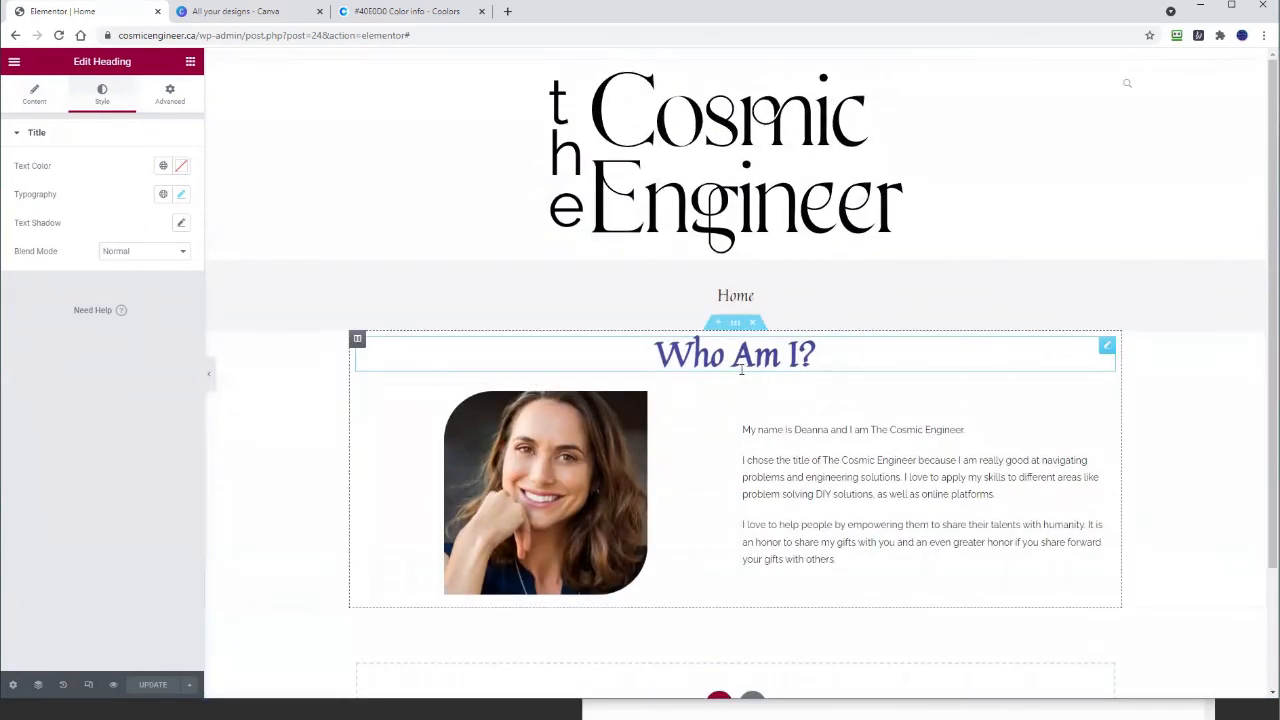
scroll(741, 370, "down", 2)
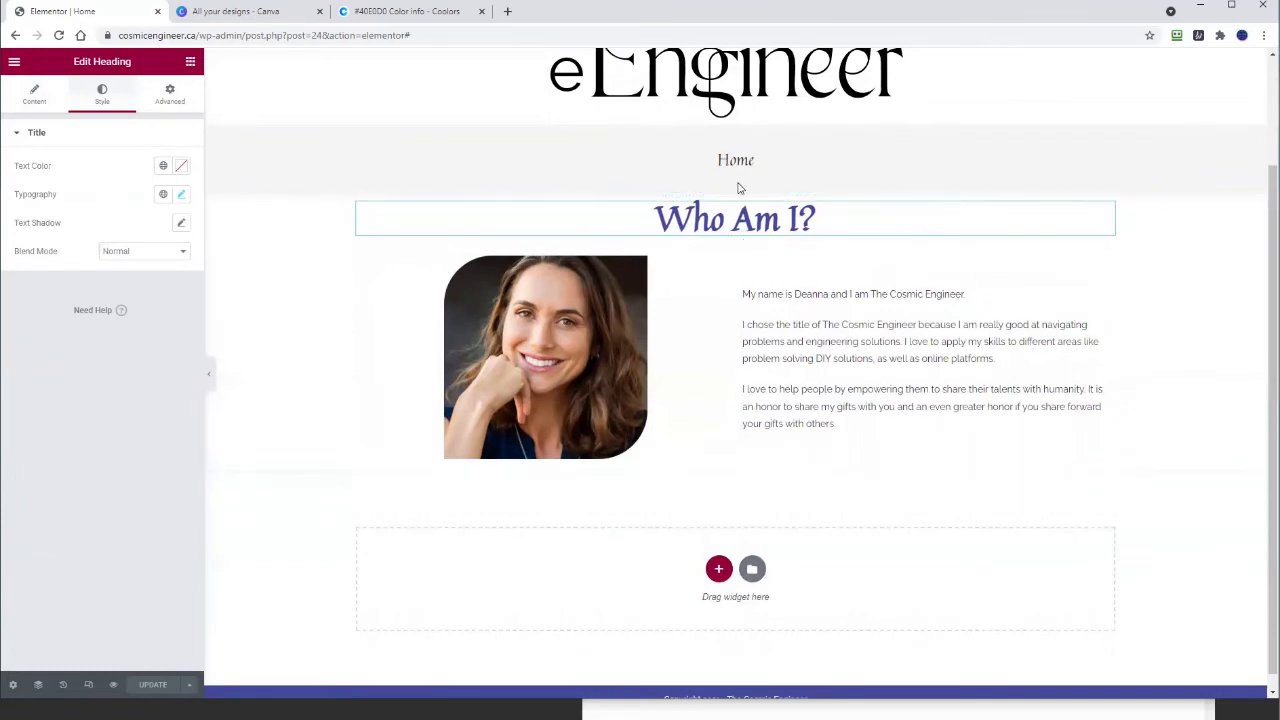
Step: Give the section a Waves Brush shape divider on its bottom edge
left_click(735, 187)
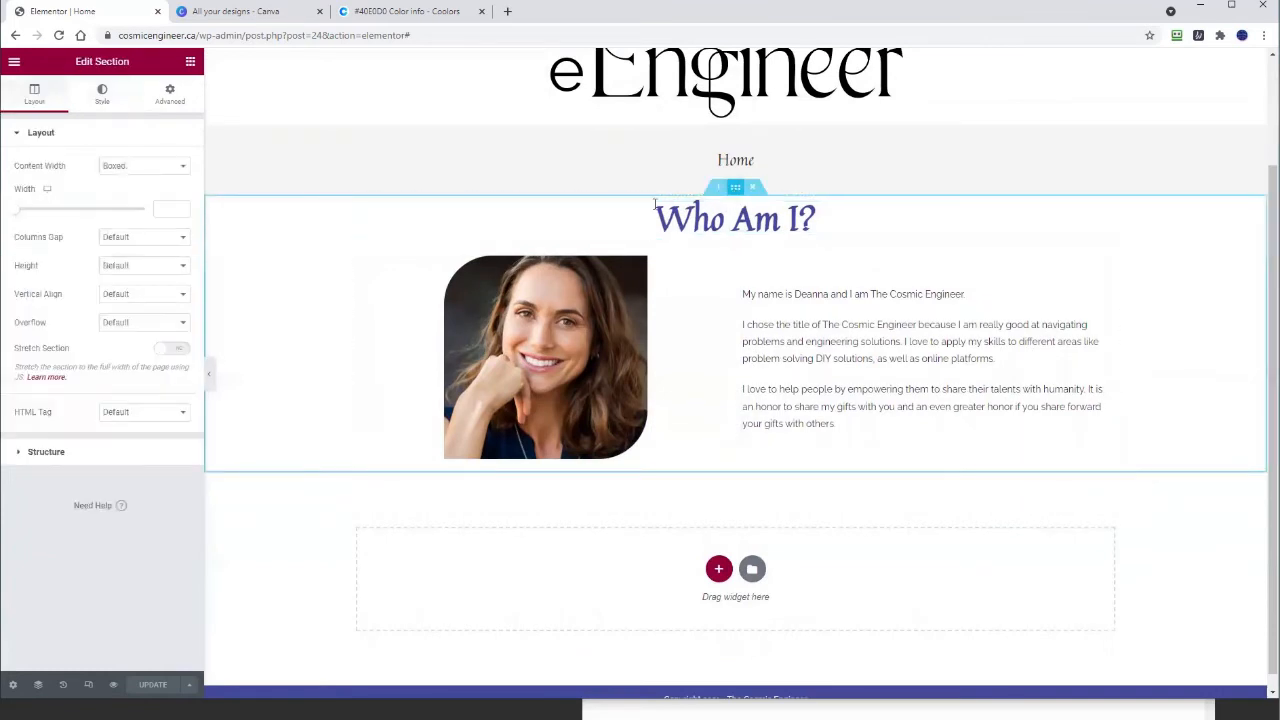
left_click(101, 93)
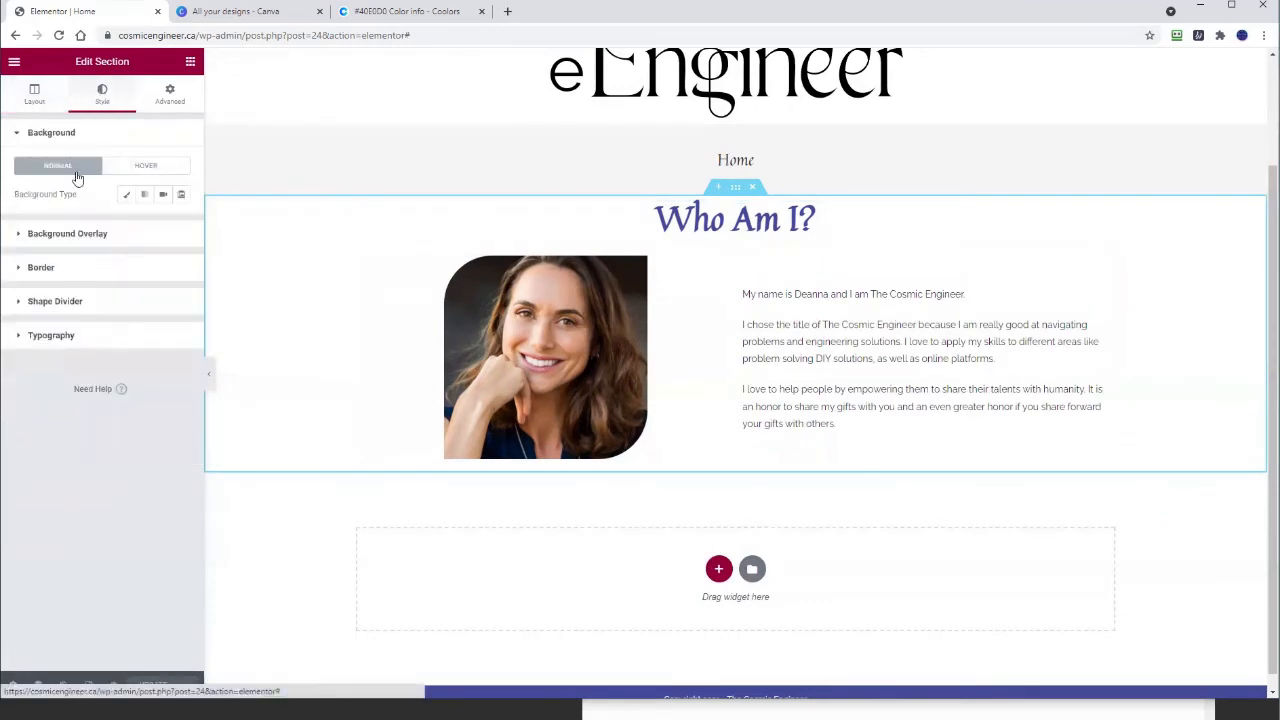
left_click(55, 302)
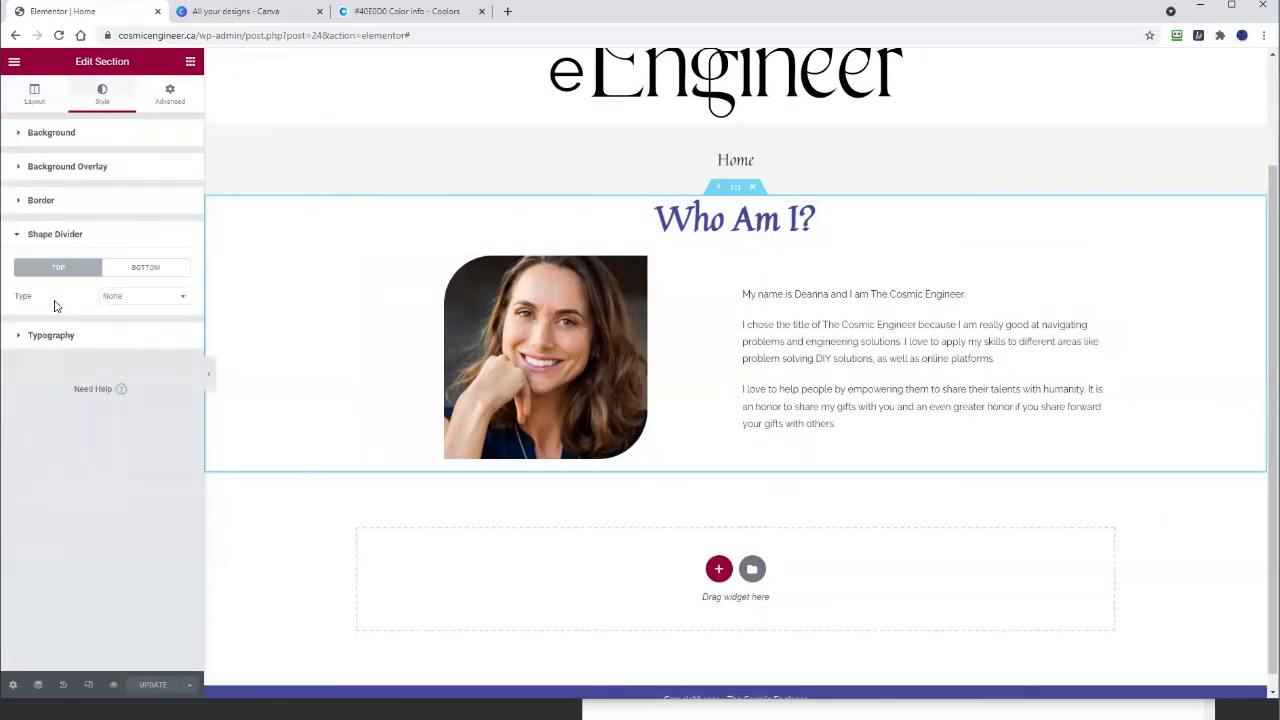
left_click(148, 273)
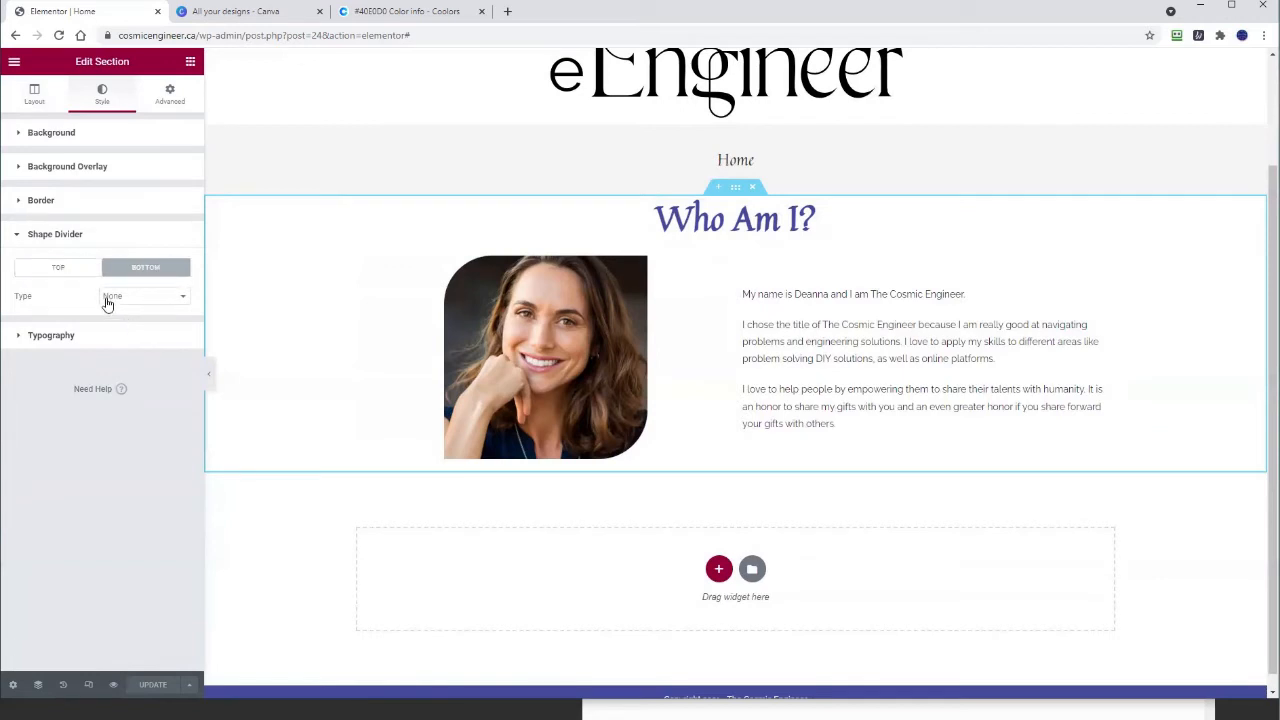
left_click(108, 298)
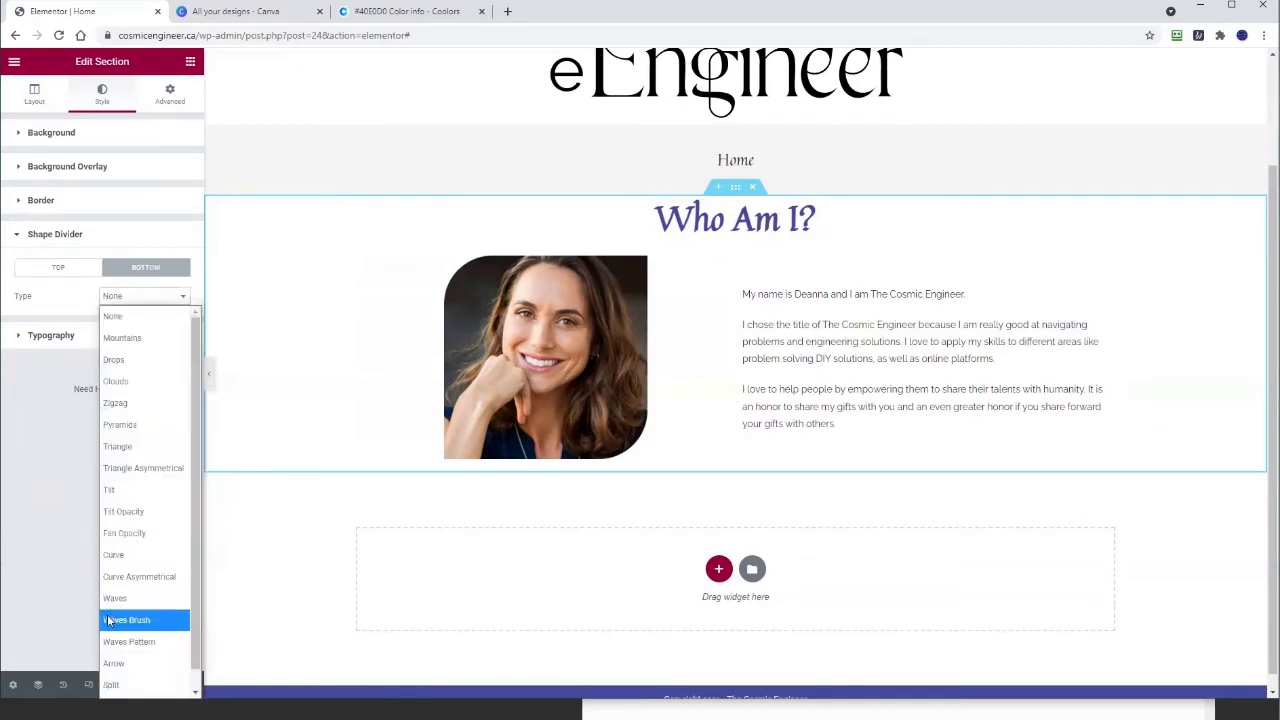
left_click(112, 620)
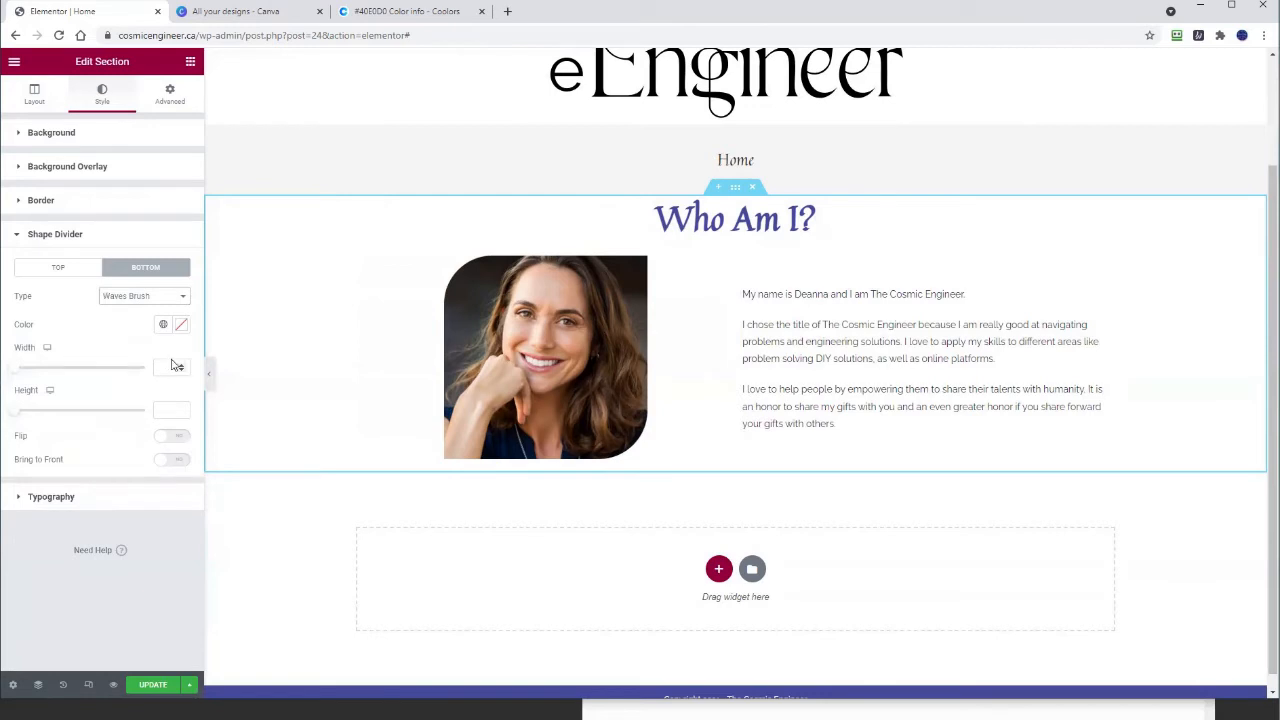
Step: Copy the violet blue hex from the notes into the divider colour and save the page
key("alt+Tab")
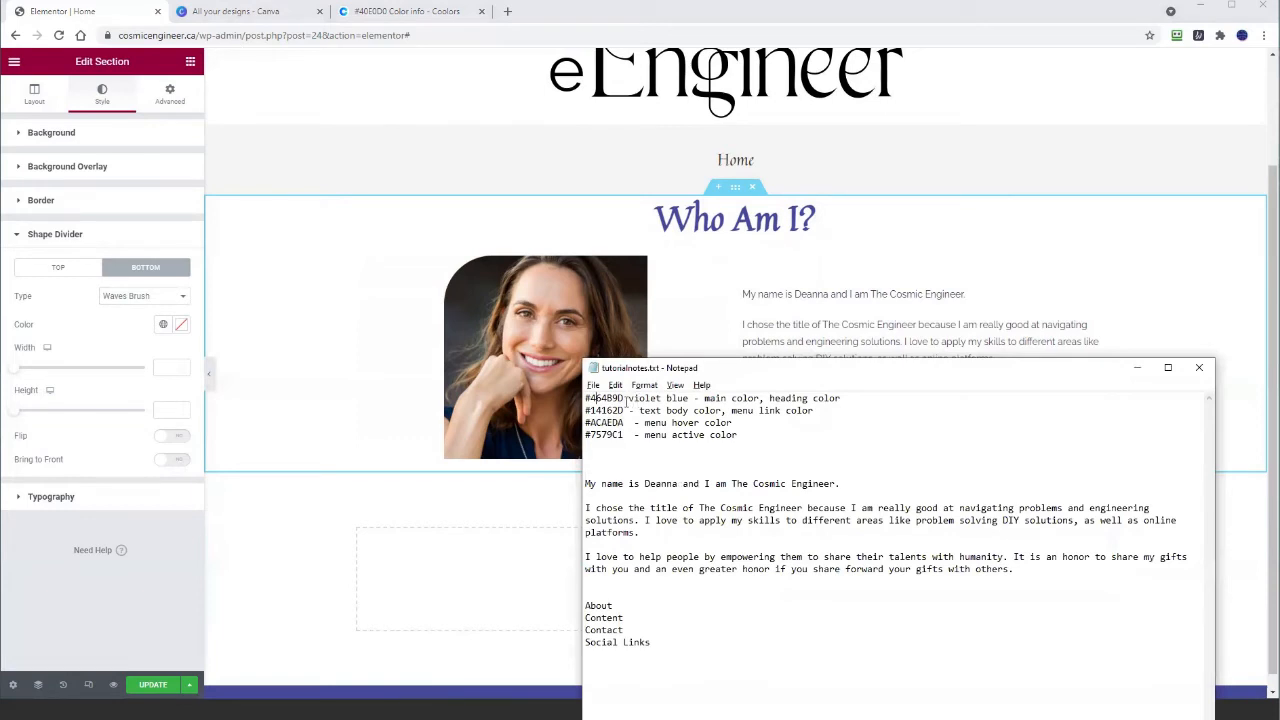
left_click_drag(585, 398, 624, 398)
right_click(605, 436)
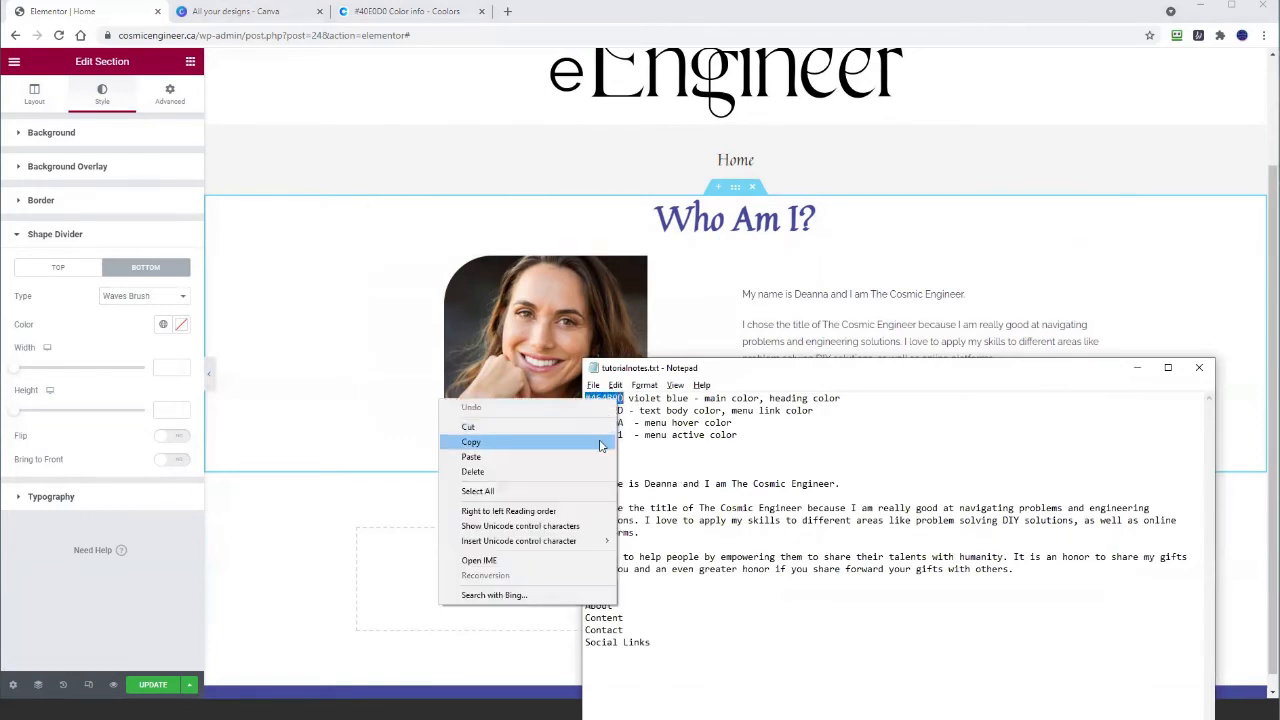
left_click(600, 443)
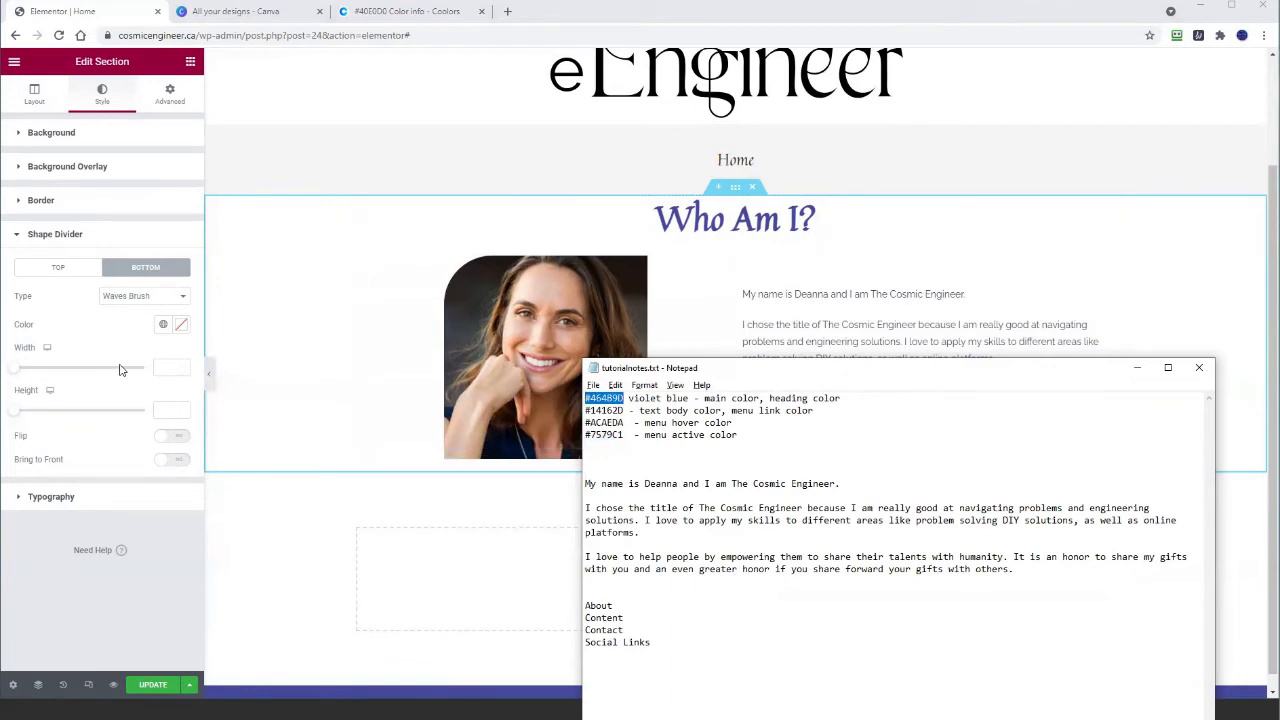
left_click(181, 325)
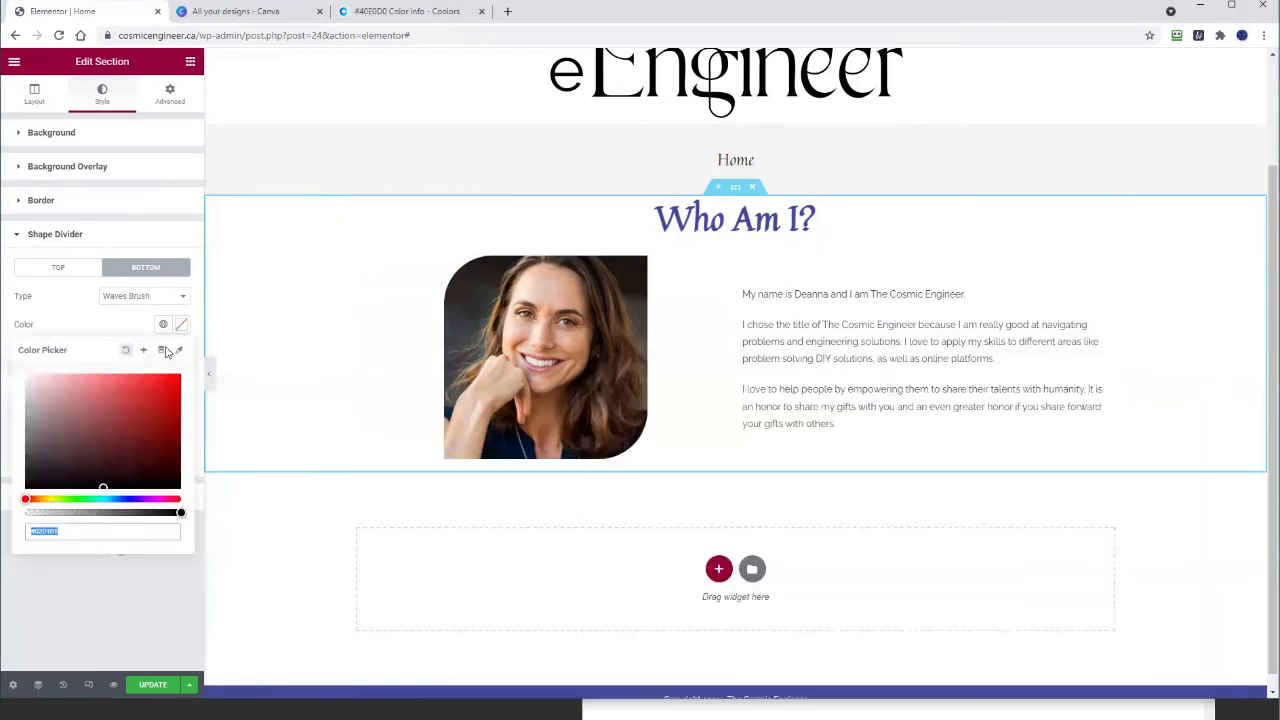
right_click(45, 530)
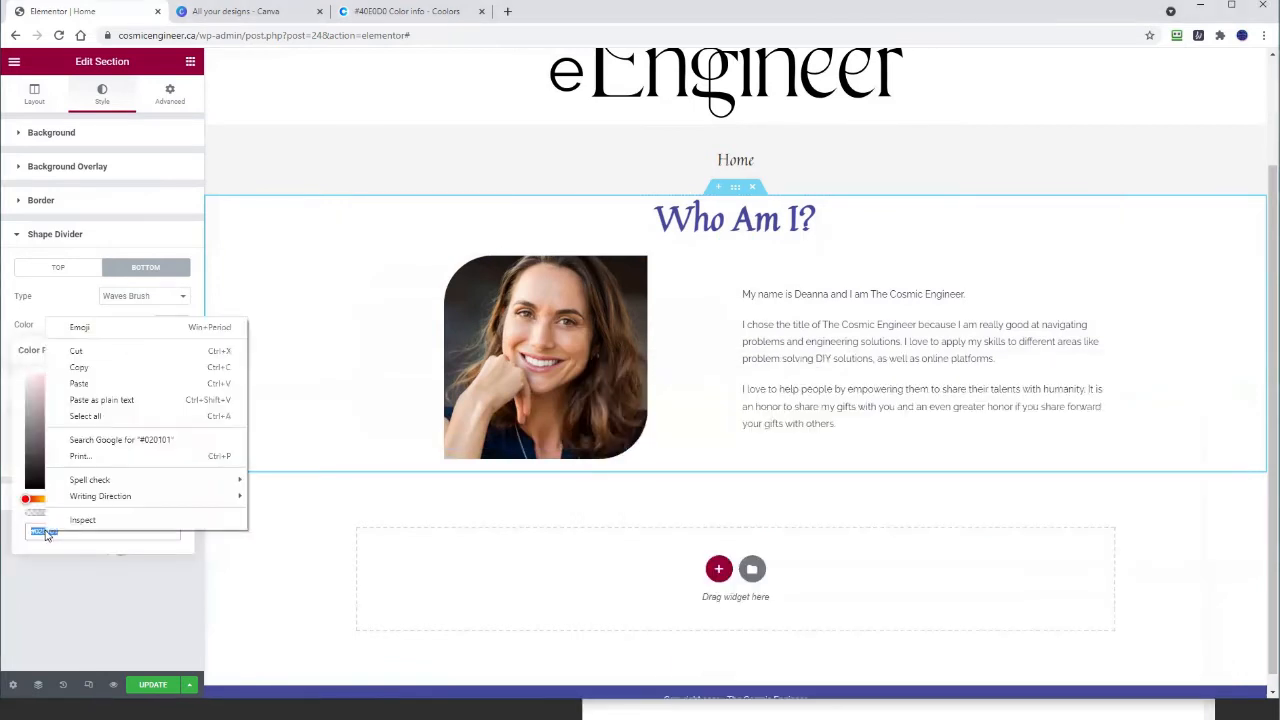
left_click(72, 400)
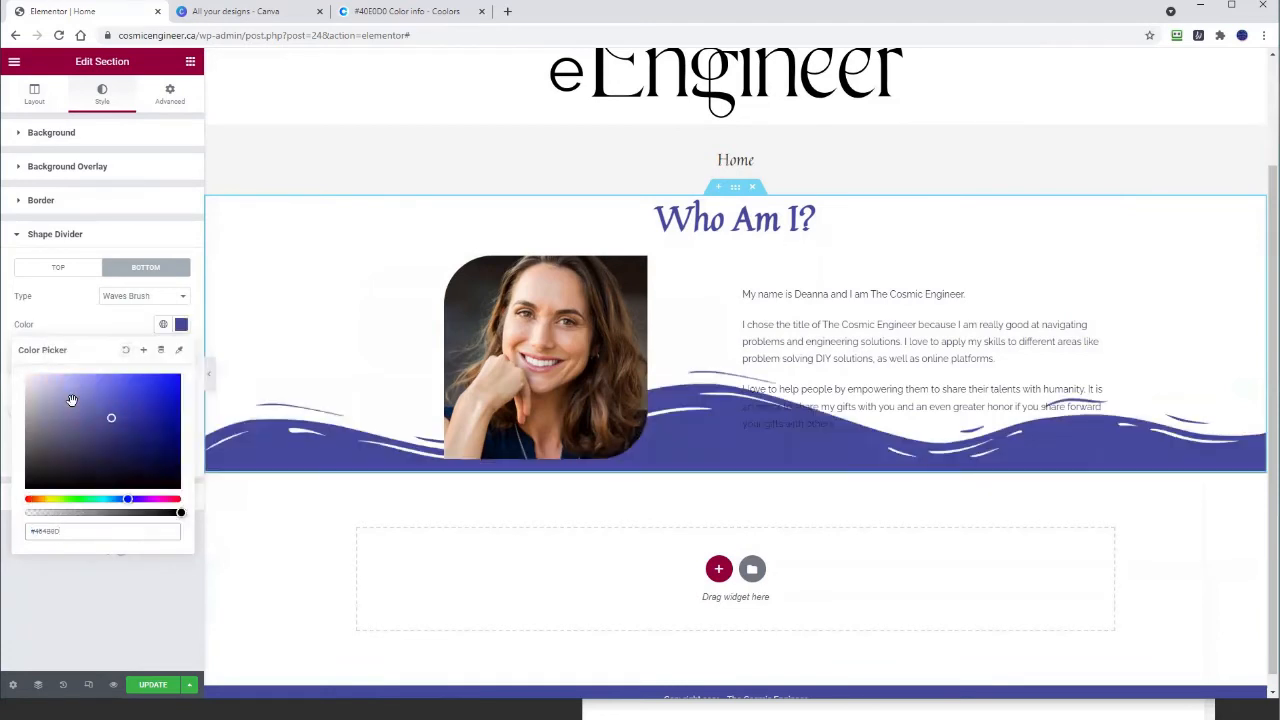
left_click(34, 581)
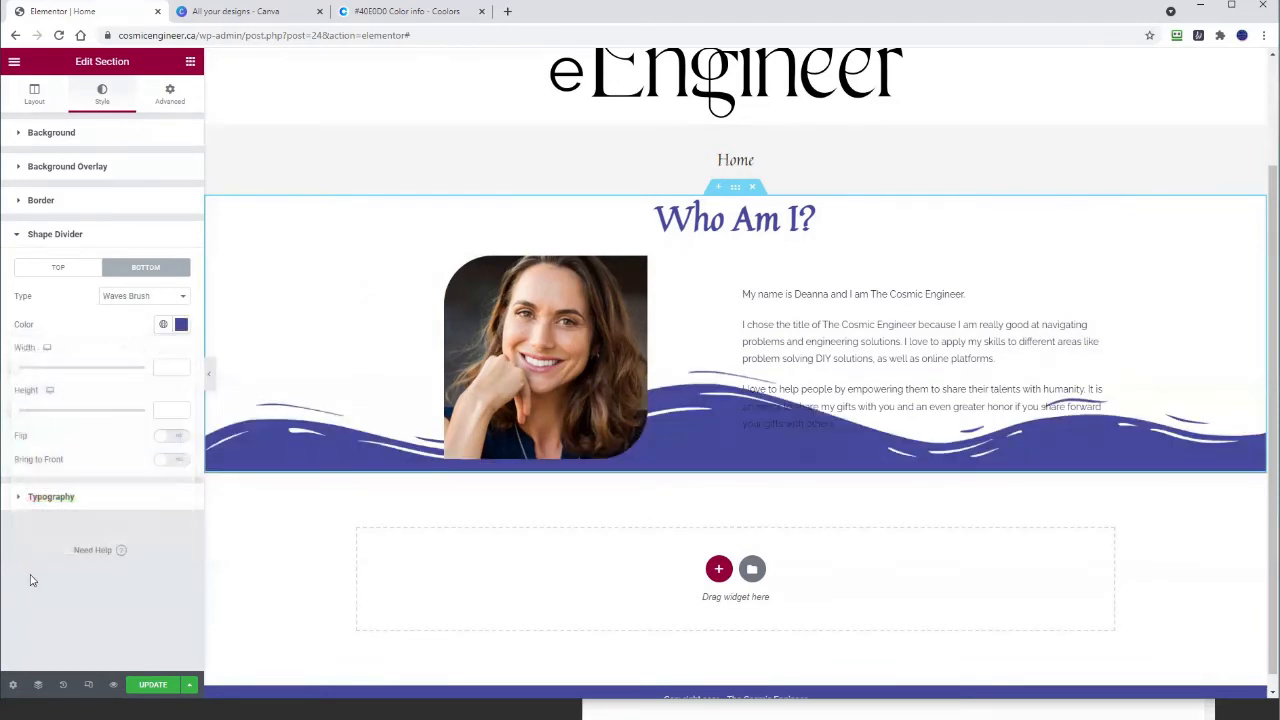
left_click(150, 685)
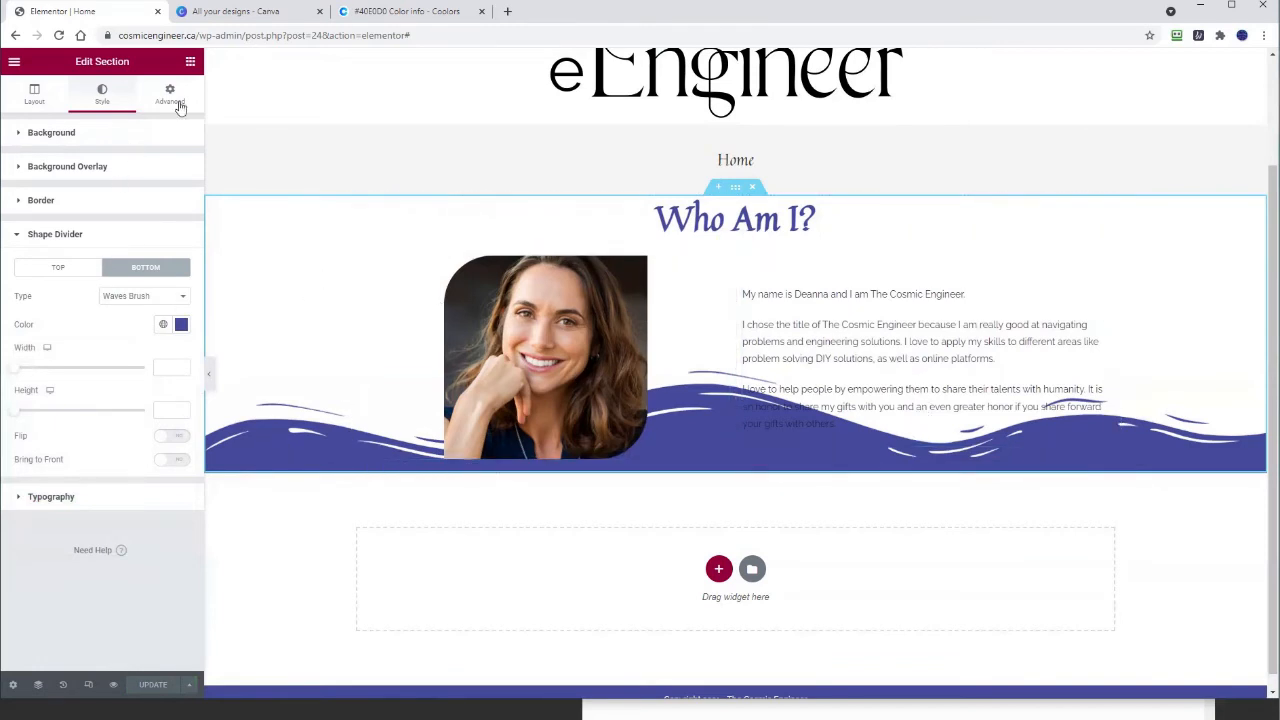
Step: Add a 140 px spacer below the photo and bio, save, and preview the page
left_click(190, 64)
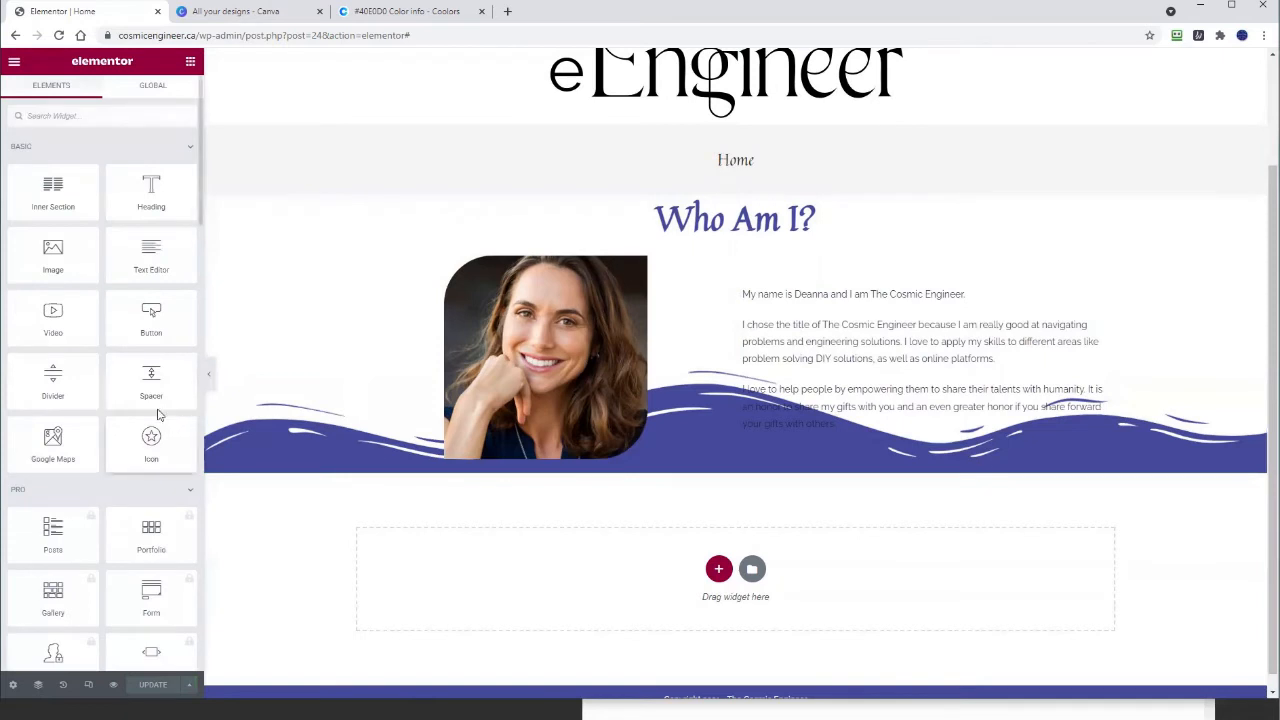
left_click_drag(148, 376, 434, 468)
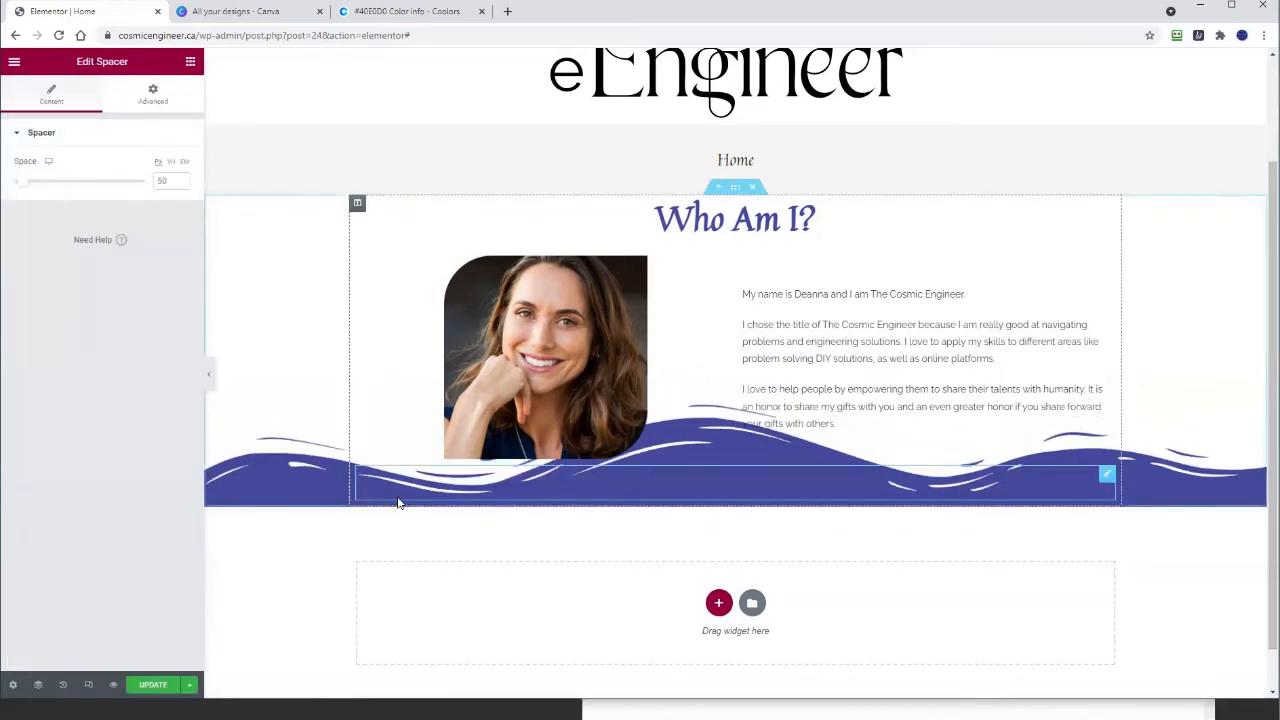
left_click(182, 180)
left_click_drag(182, 180, 183, 182)
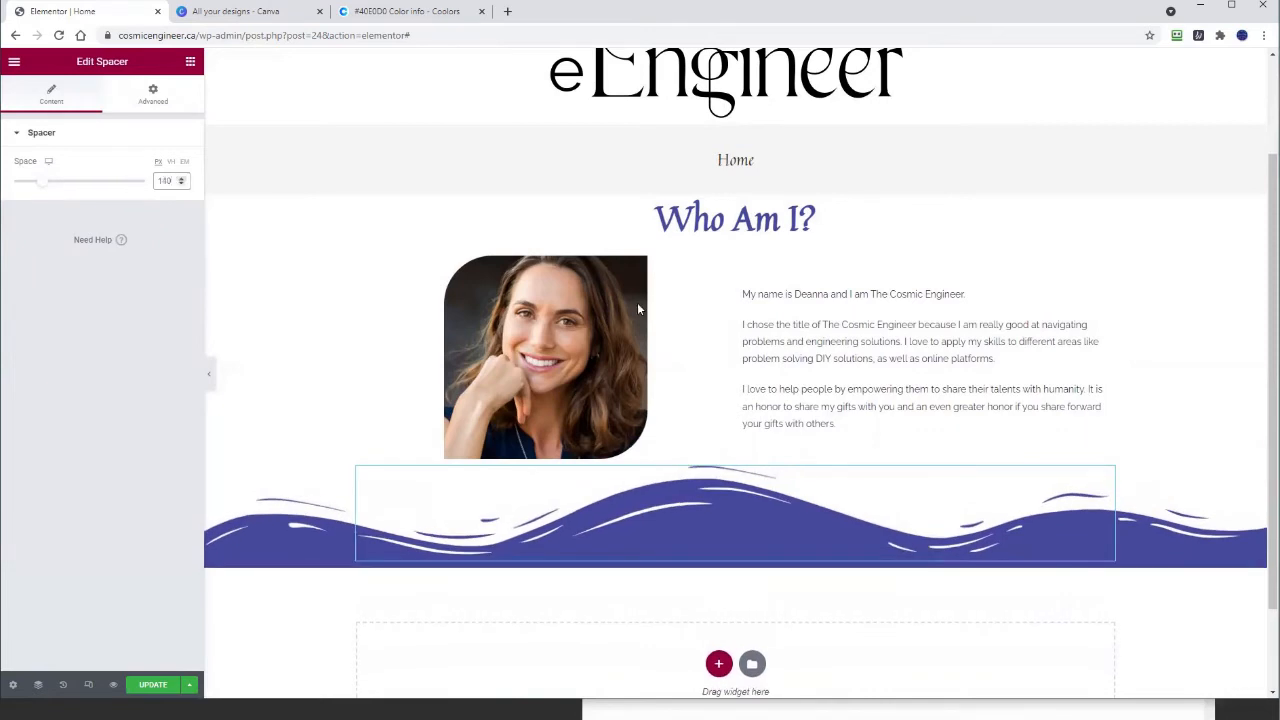
left_click(150, 686)
left_click(113, 688)
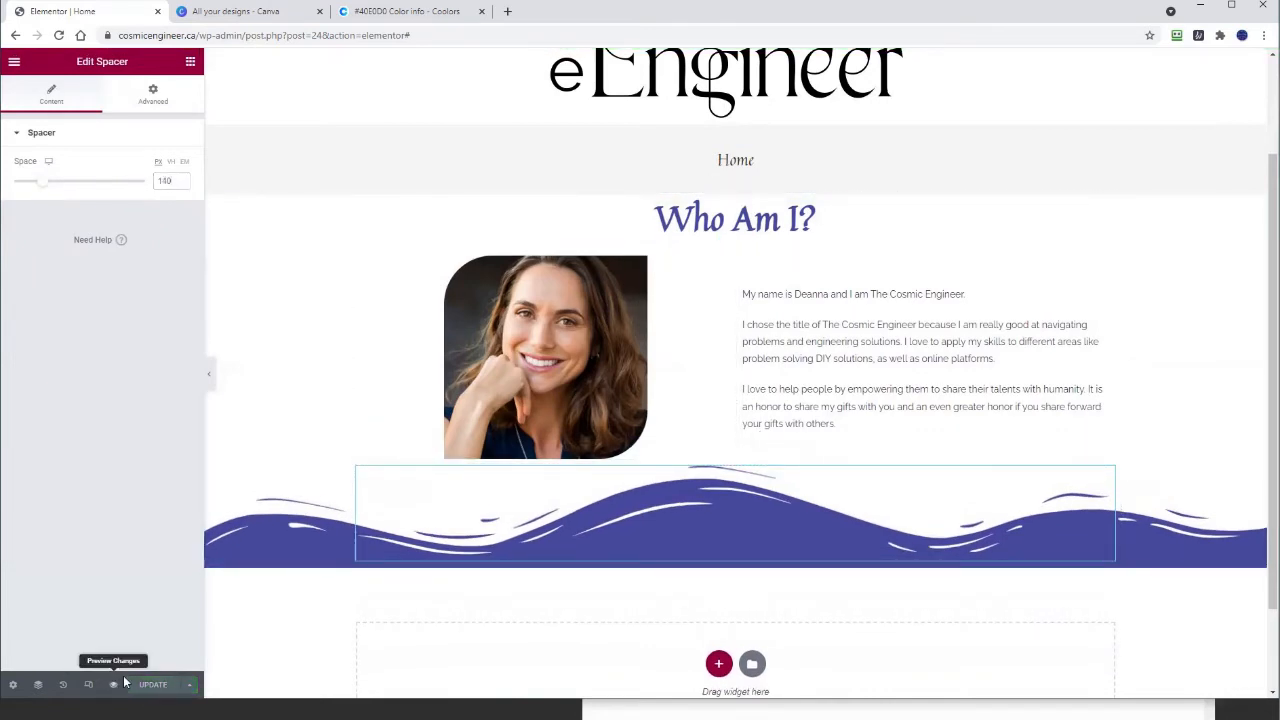
Step: Review the wave divider in the preview, add blank lines to the notes, and exit Elementor to the dashboard
scroll(469, 508, "down", 1)
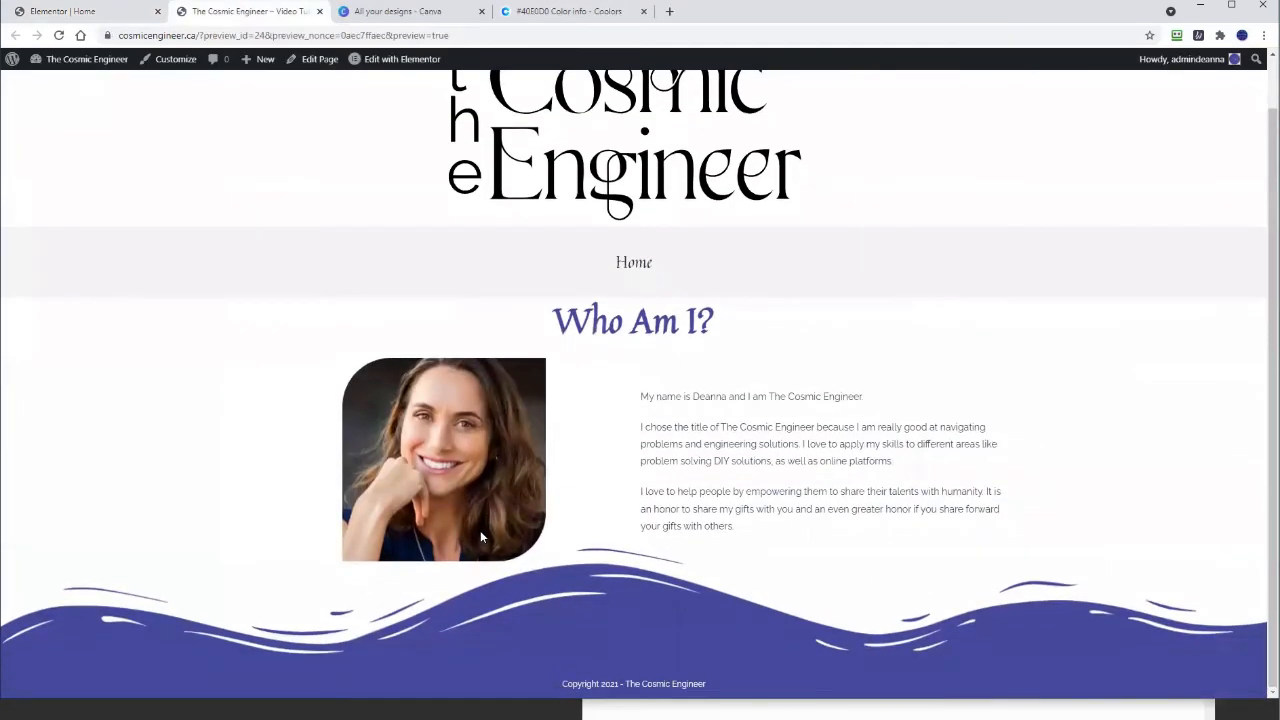
left_click(320, 11)
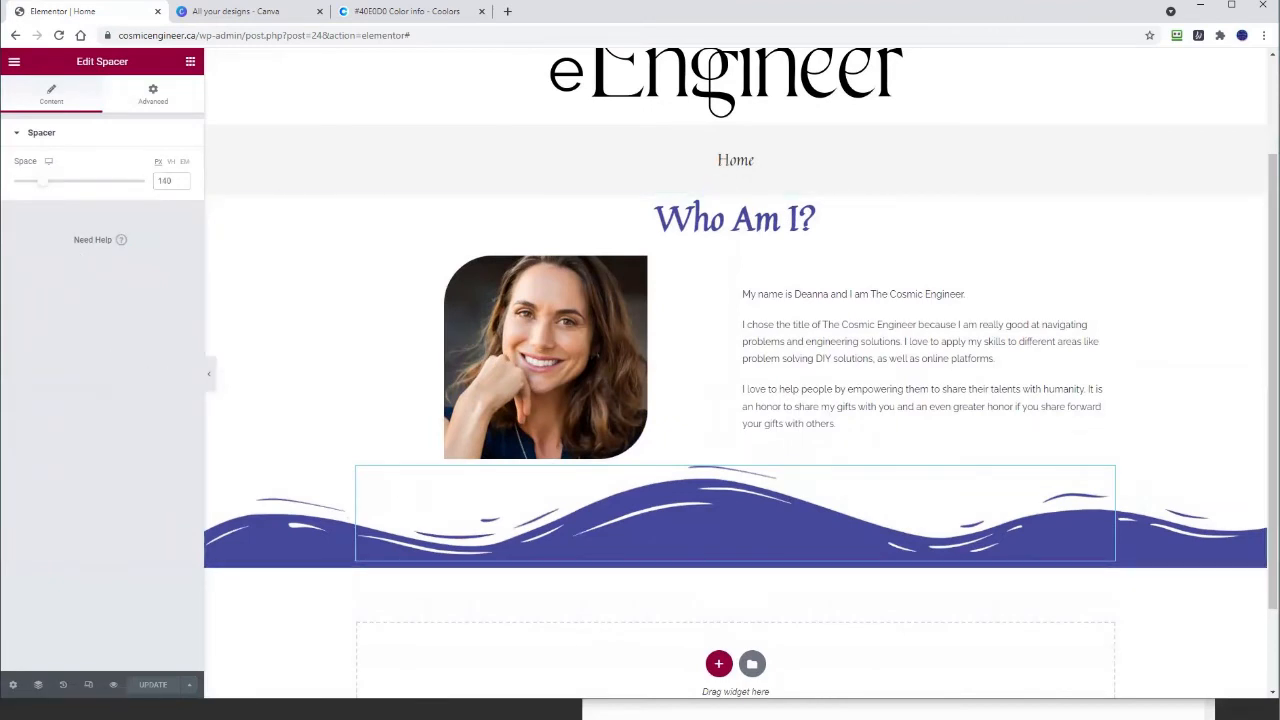
left_click(690, 713)
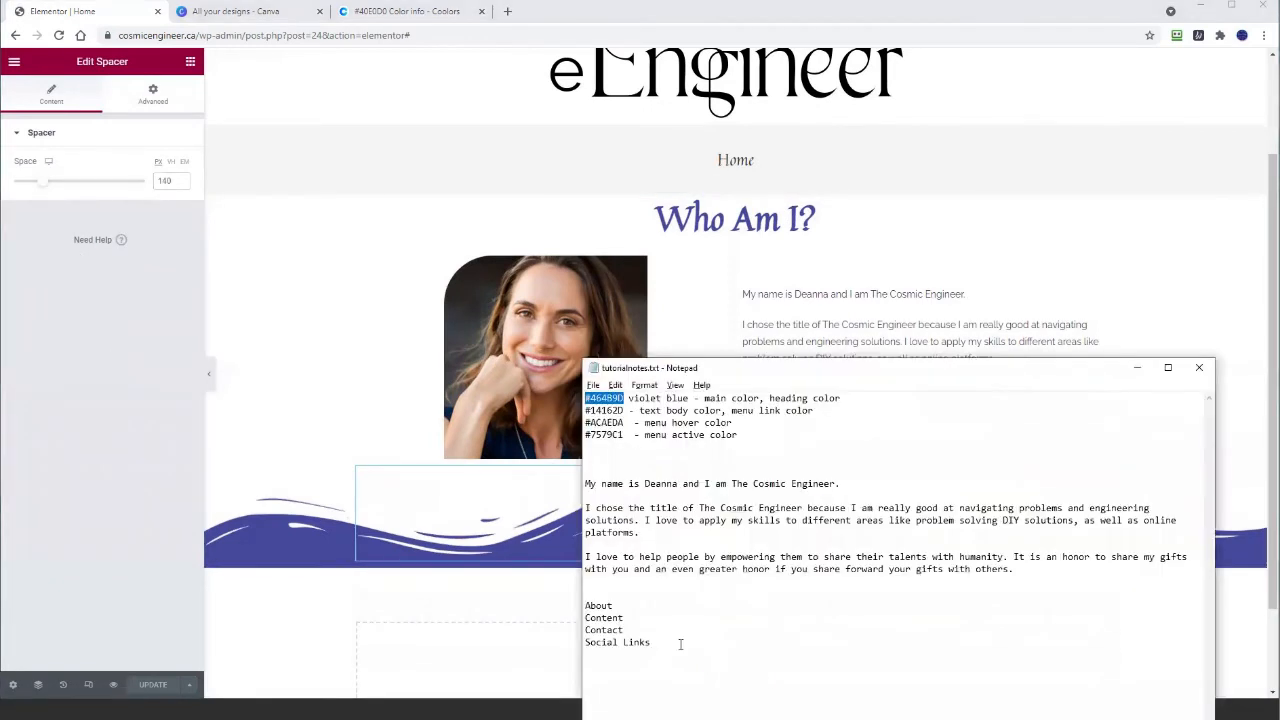
left_click(680, 643)
key("Return")
key("Return")
key("Return")
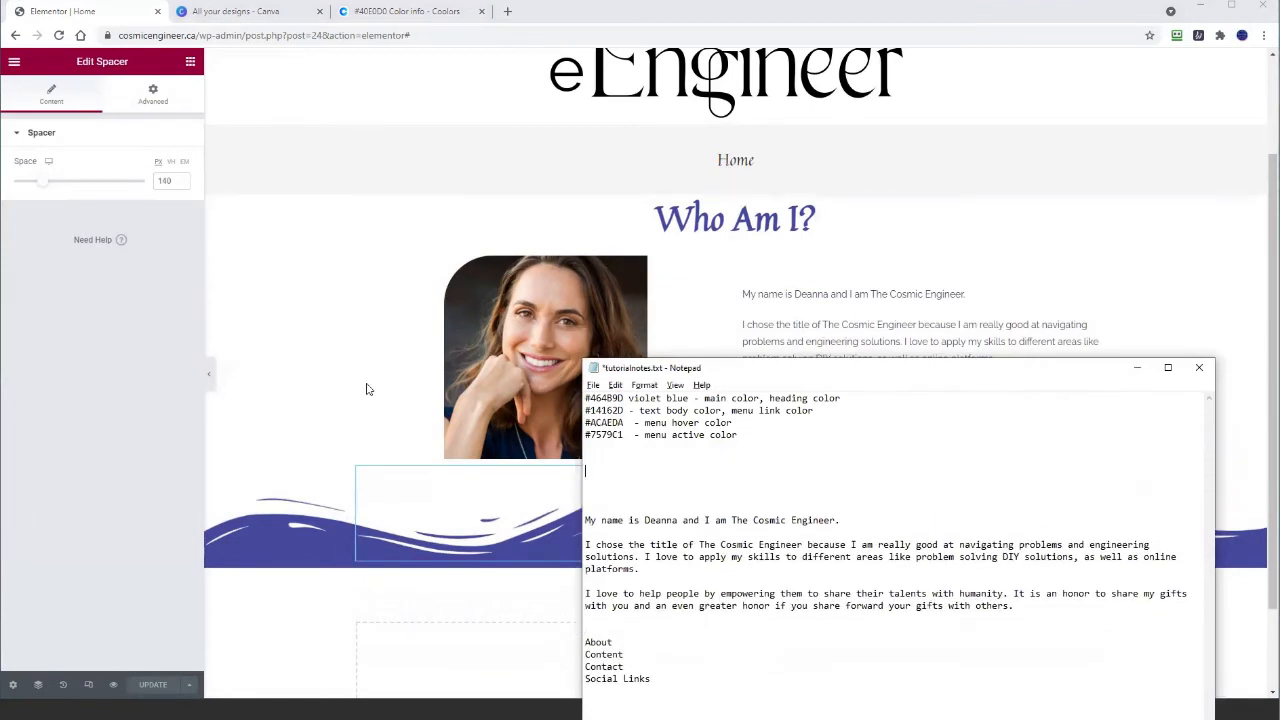
left_click(13, 62)
left_click(60, 296)
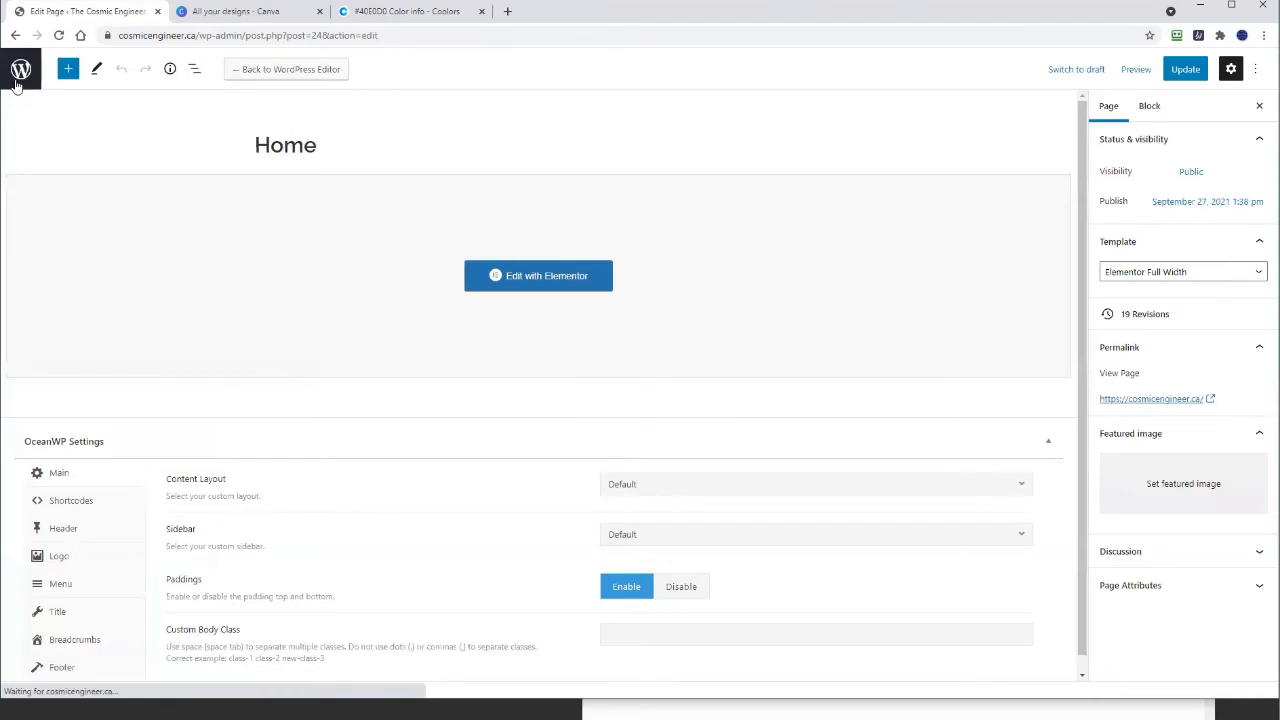
Step: Open the About page in Elementor and select its top section
left_click(15, 84)
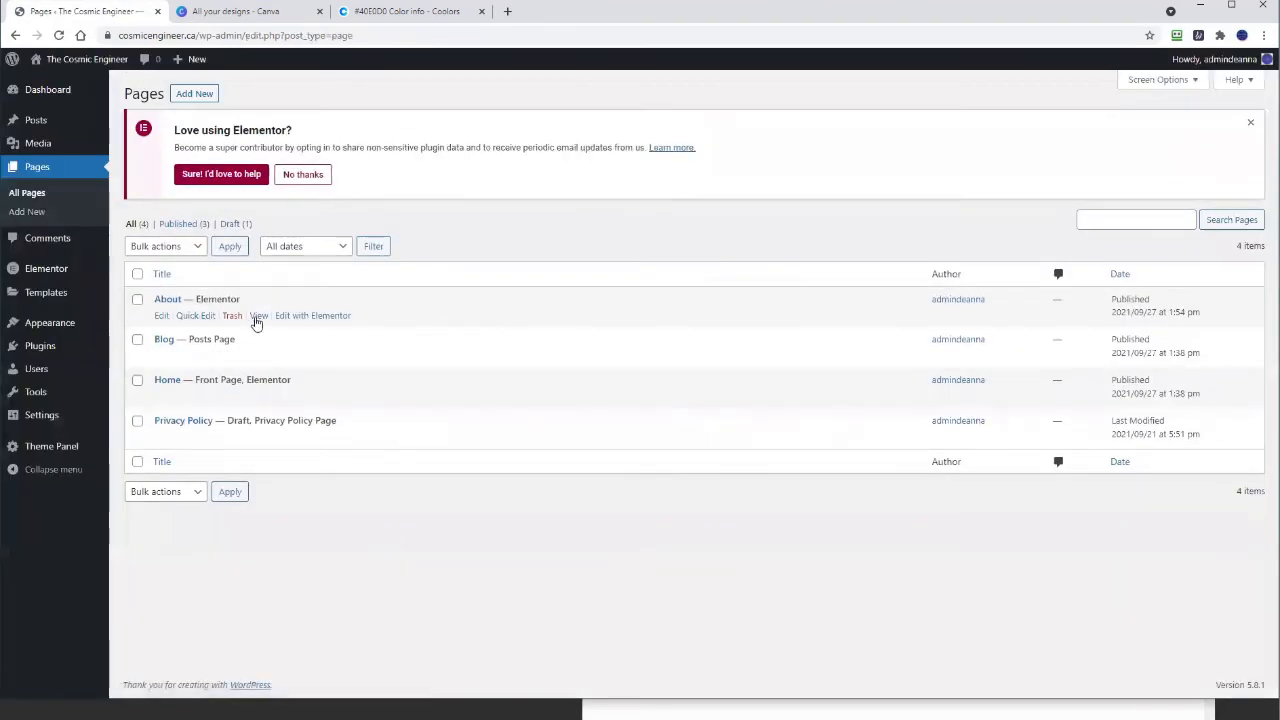
left_click(310, 316)
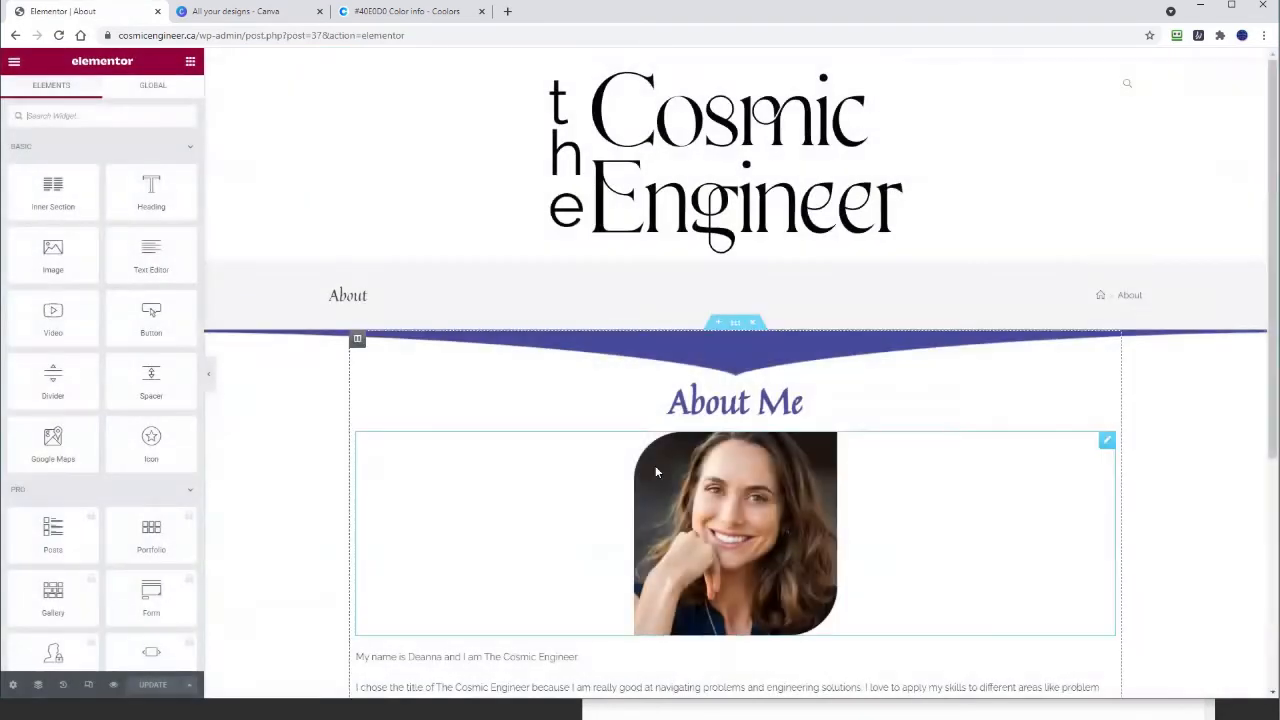
left_click(735, 322)
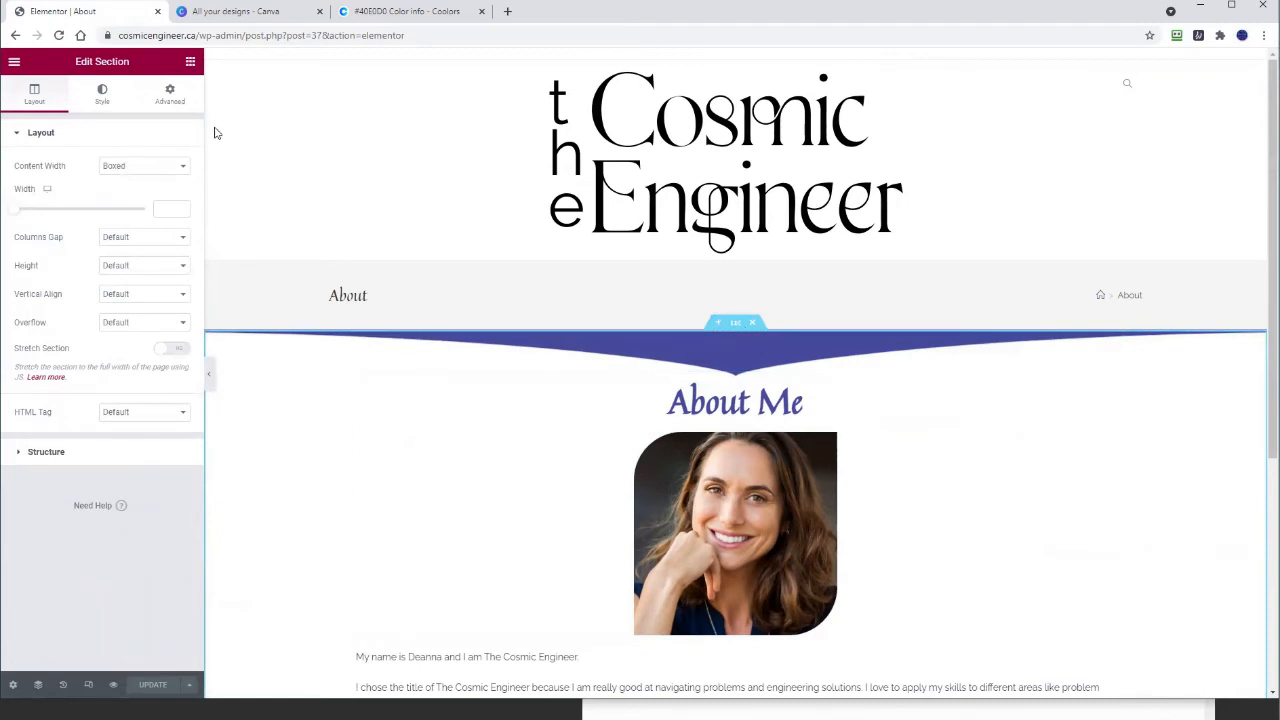
Step: Show the section's bottom shape divider settings and bring the notes window into view
left_click(102, 95)
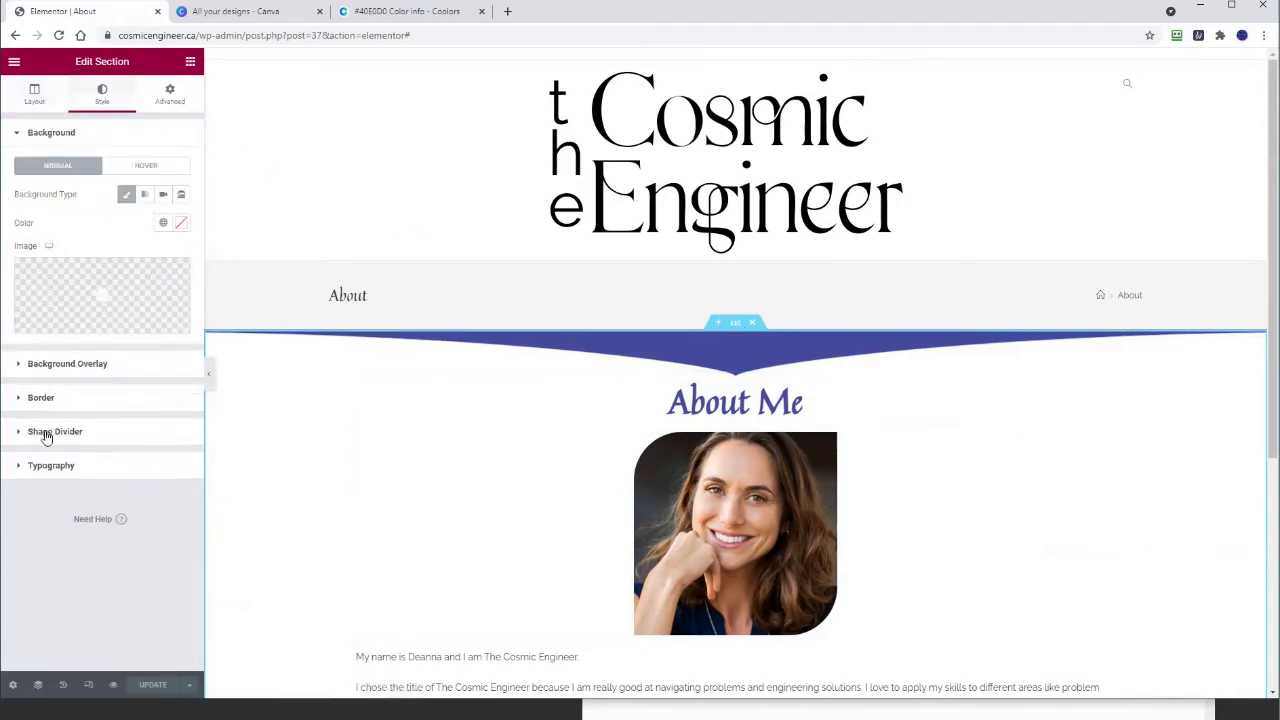
left_click(45, 432)
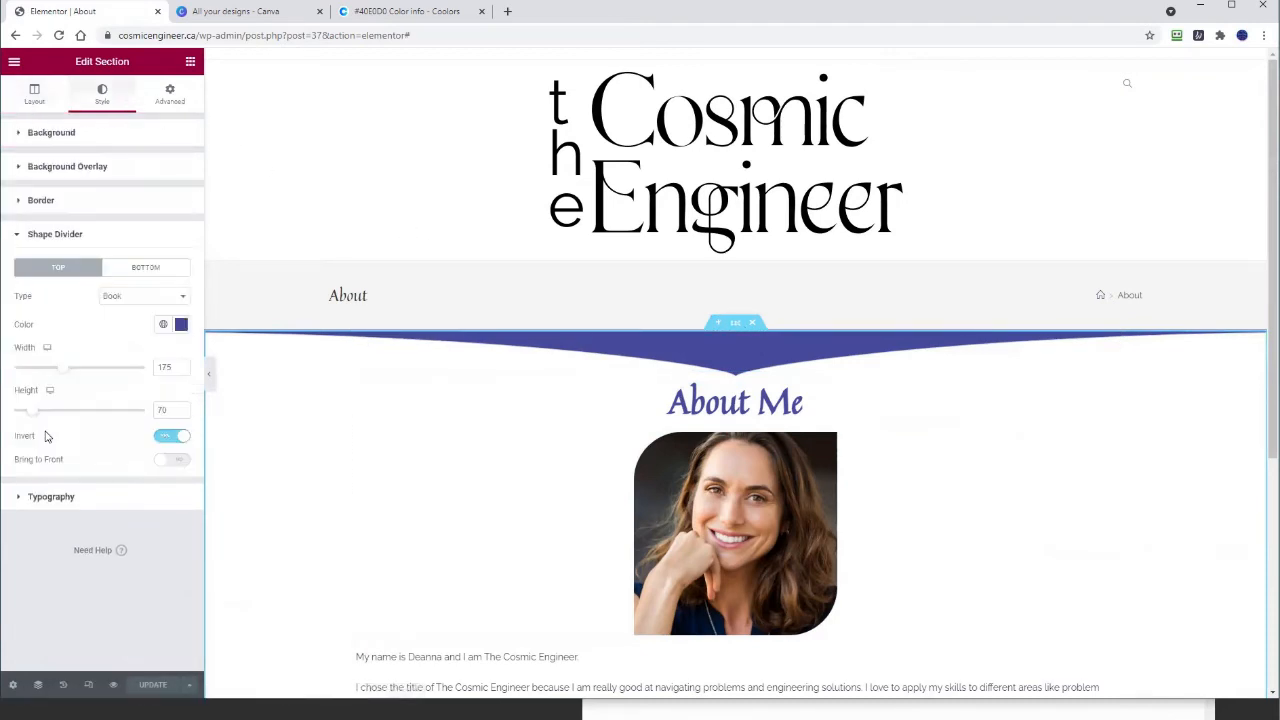
left_click(140, 267)
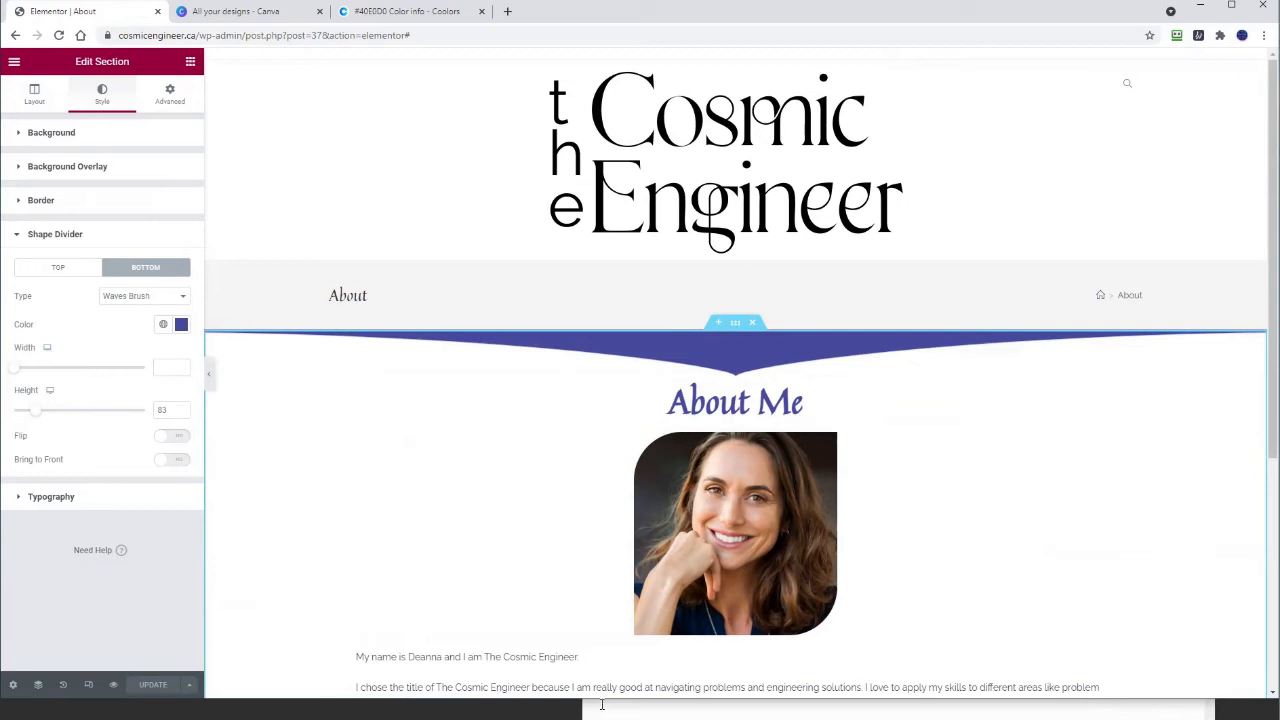
left_click_drag(601, 705, 601, 365)
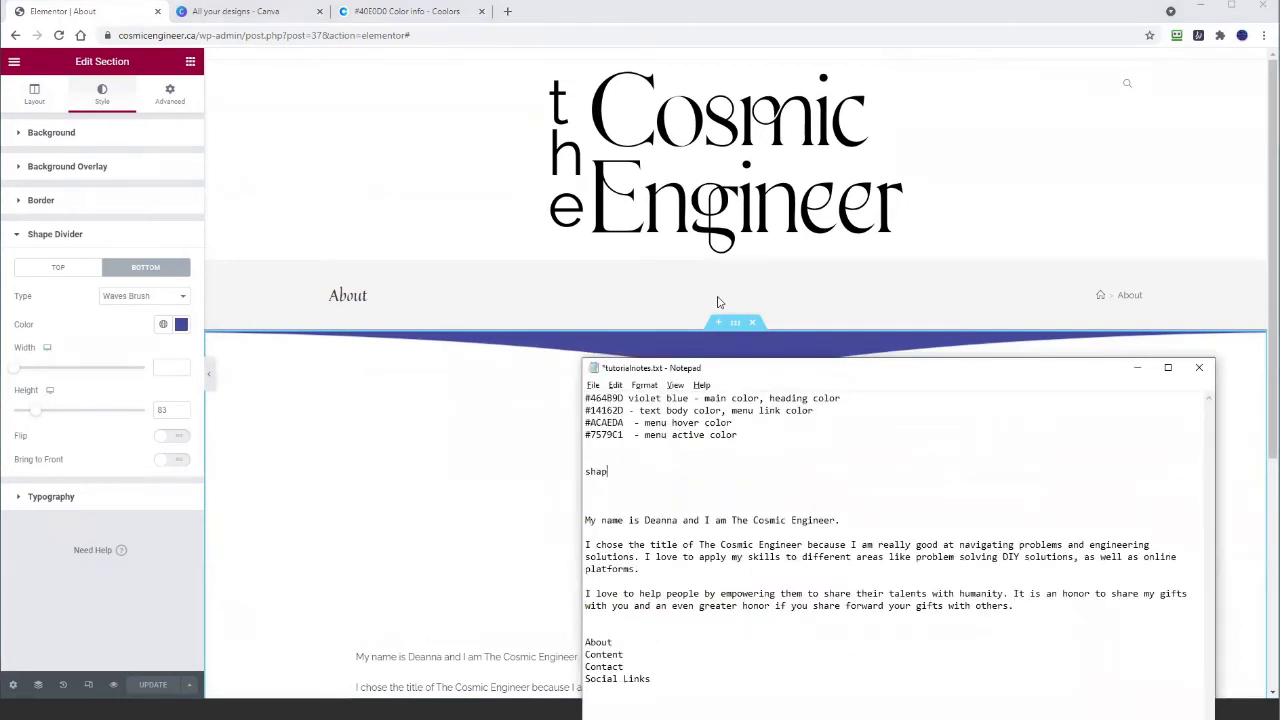
Step: Log the desktop bottom divider as 'border bottom: width-default, height-83' in tutorialNotes.txt
type("border botto")
type("m:  width-default, ")
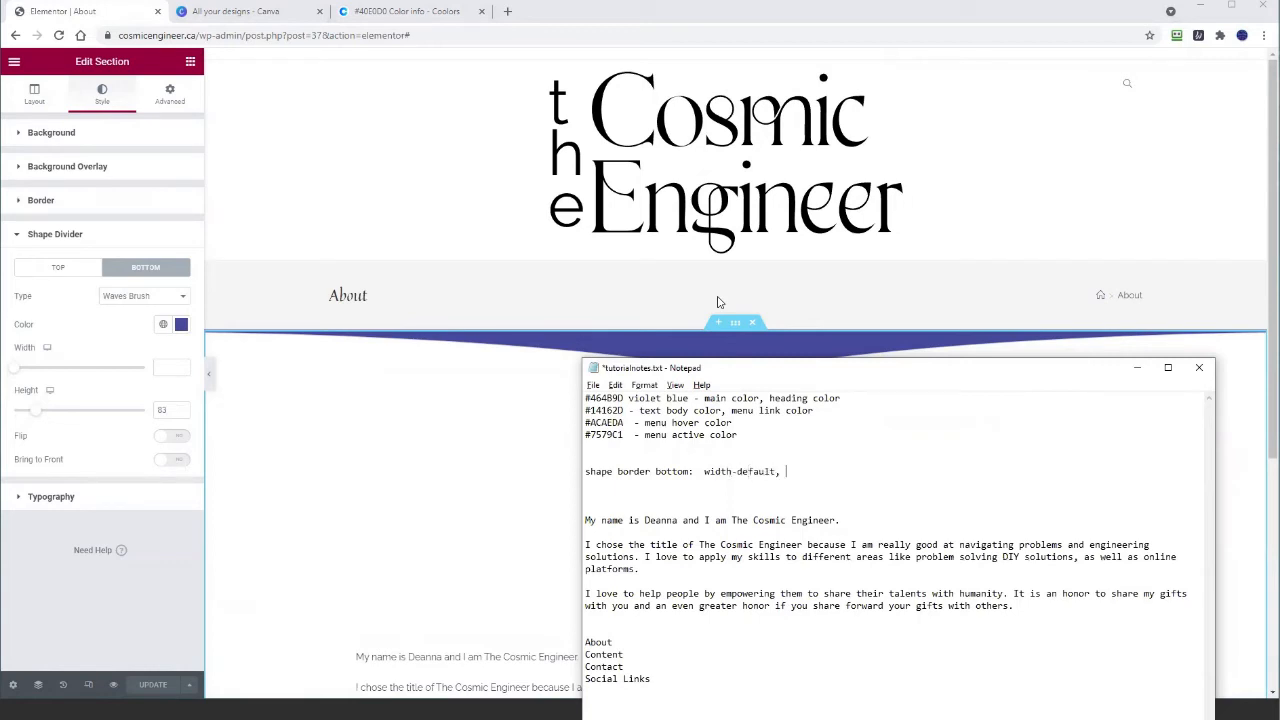
type("height-83")
Step: Show the divider's mobile values, then copy the desktop divider line in the notes
left_click(51, 394)
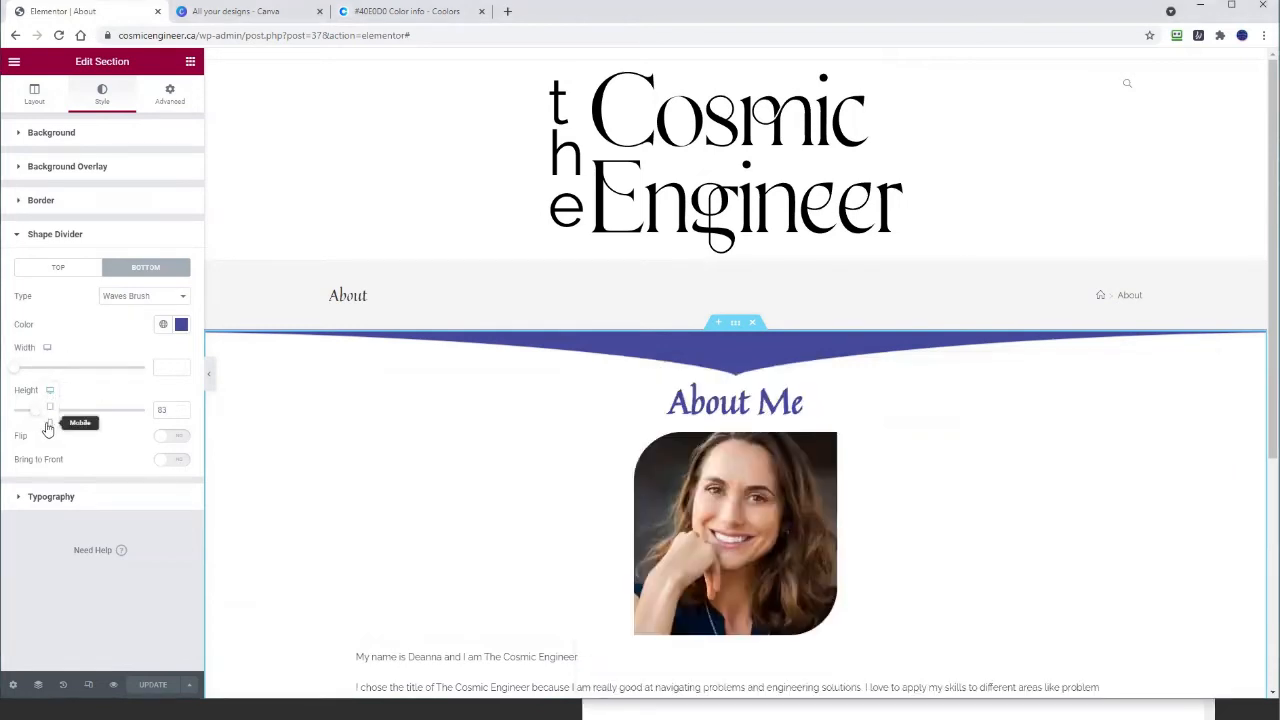
left_click(47, 425)
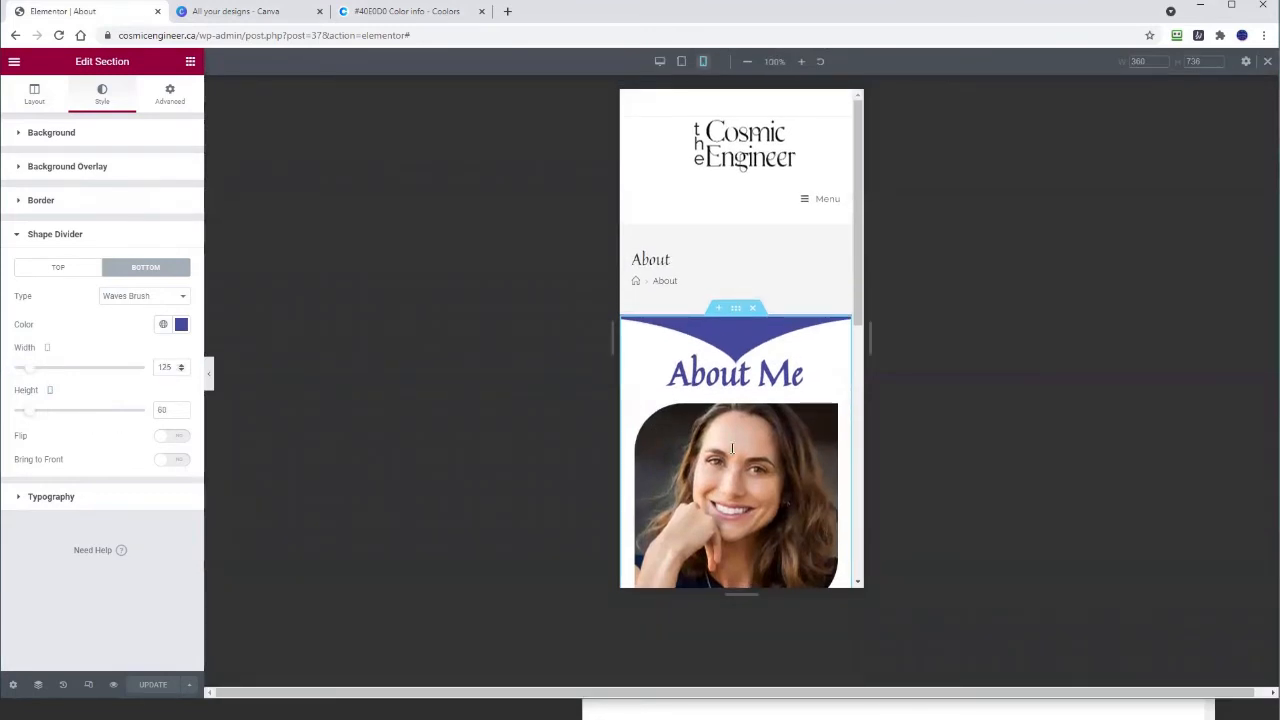
key("alt+Tab")
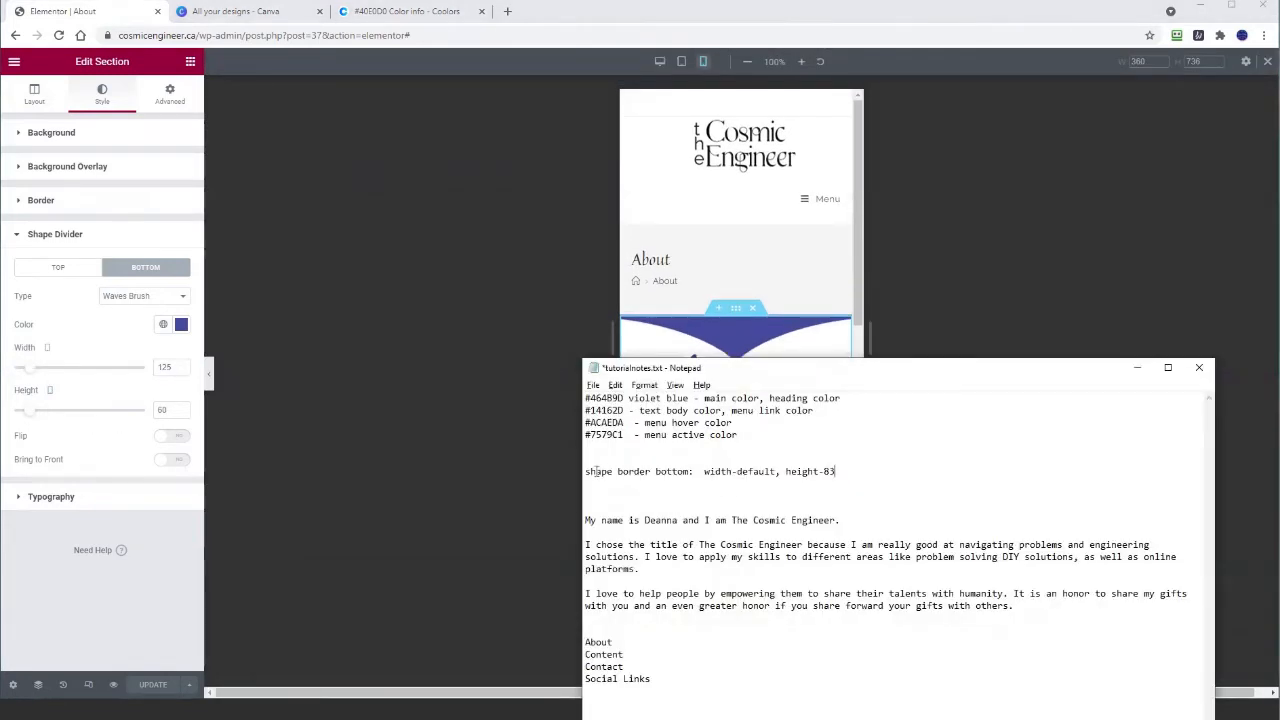
left_click(597, 471)
key("shift+Left")
key("Left")
key("shift+Right")
key("shift+Right")
key("shift+Right")
key("shift+End")
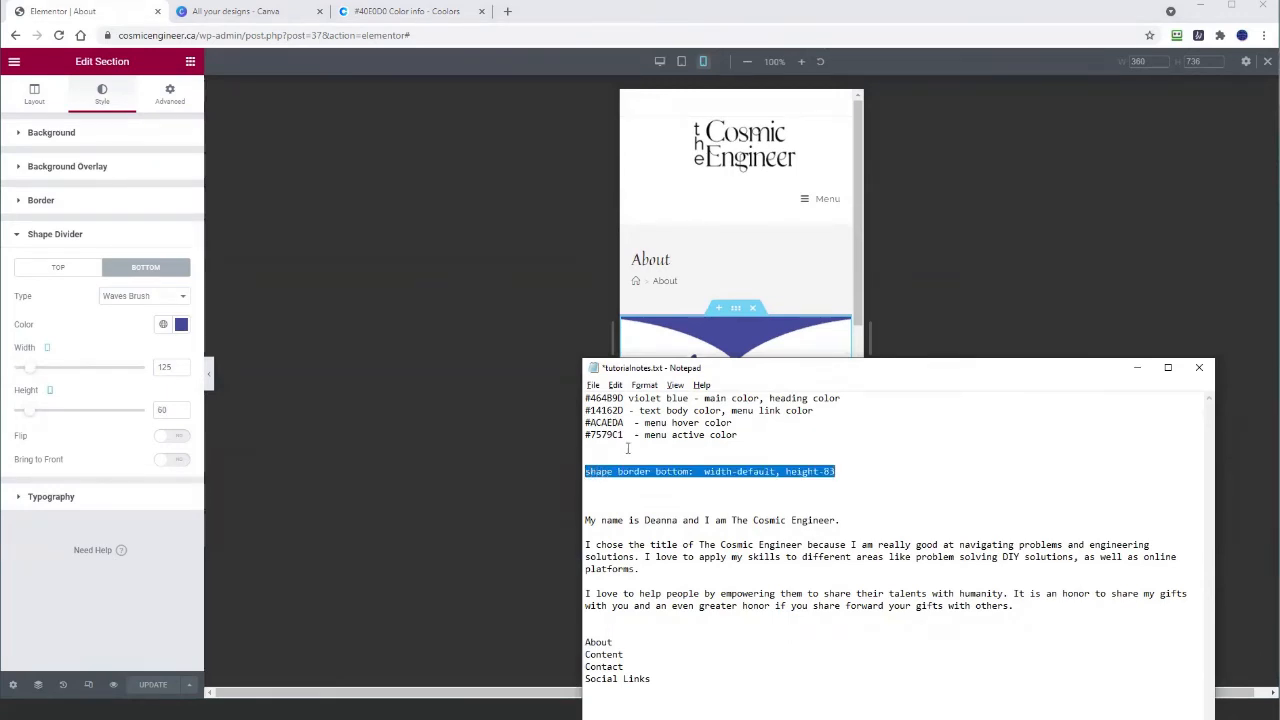
key("ctrl+c")
Step: Add a 'bottom-mobile' copy of the line with width-125 and height-60
key("End")
key("Return")
key("ctrl+v")
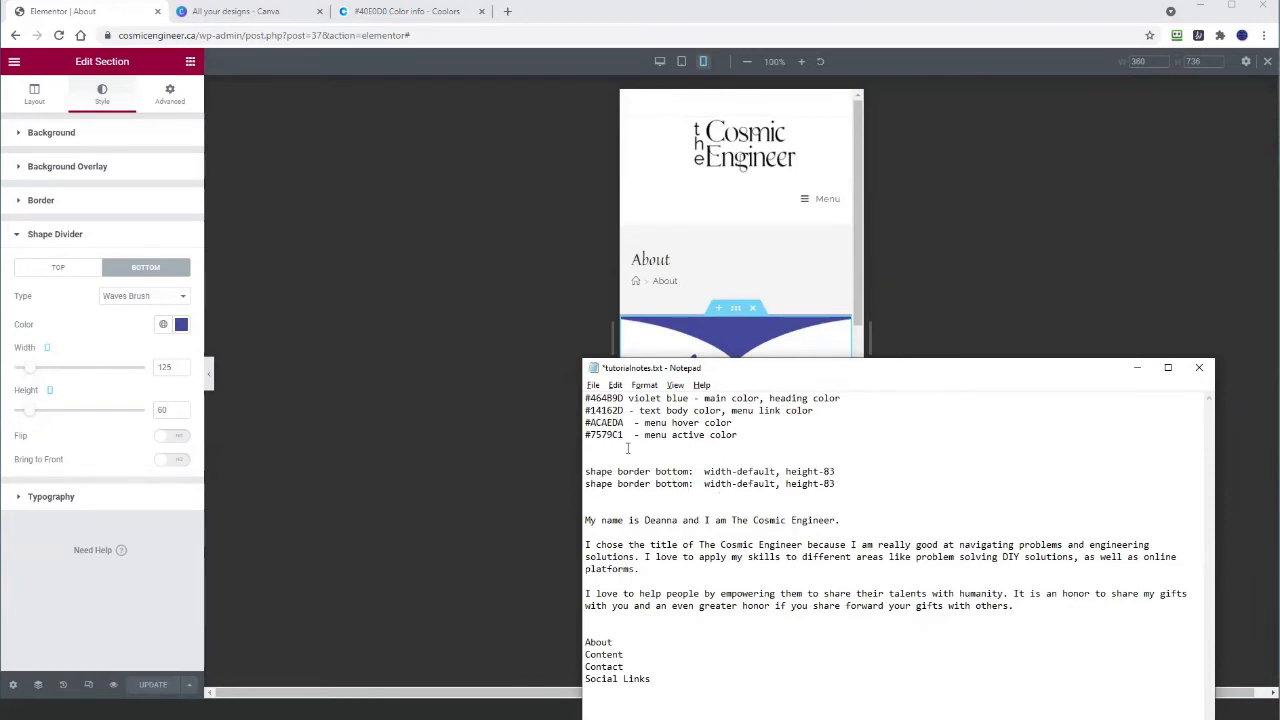
key("BackSpace")
type("-m")
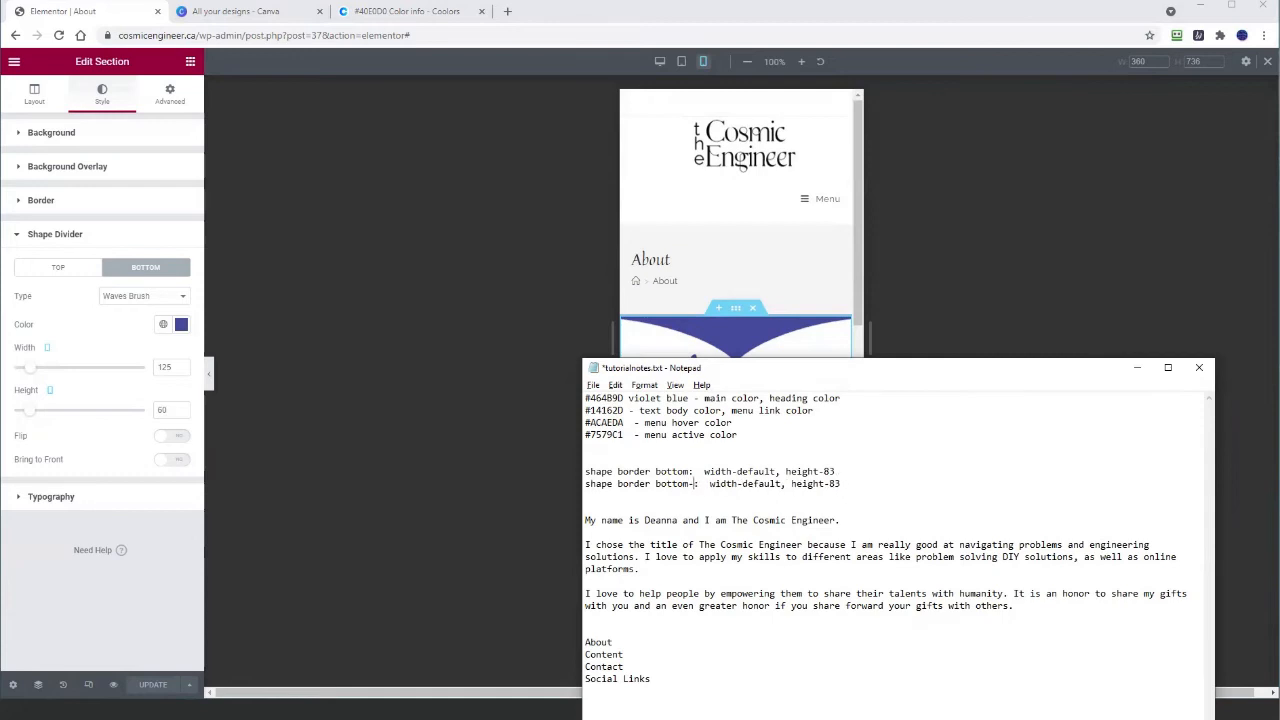
type("obile")
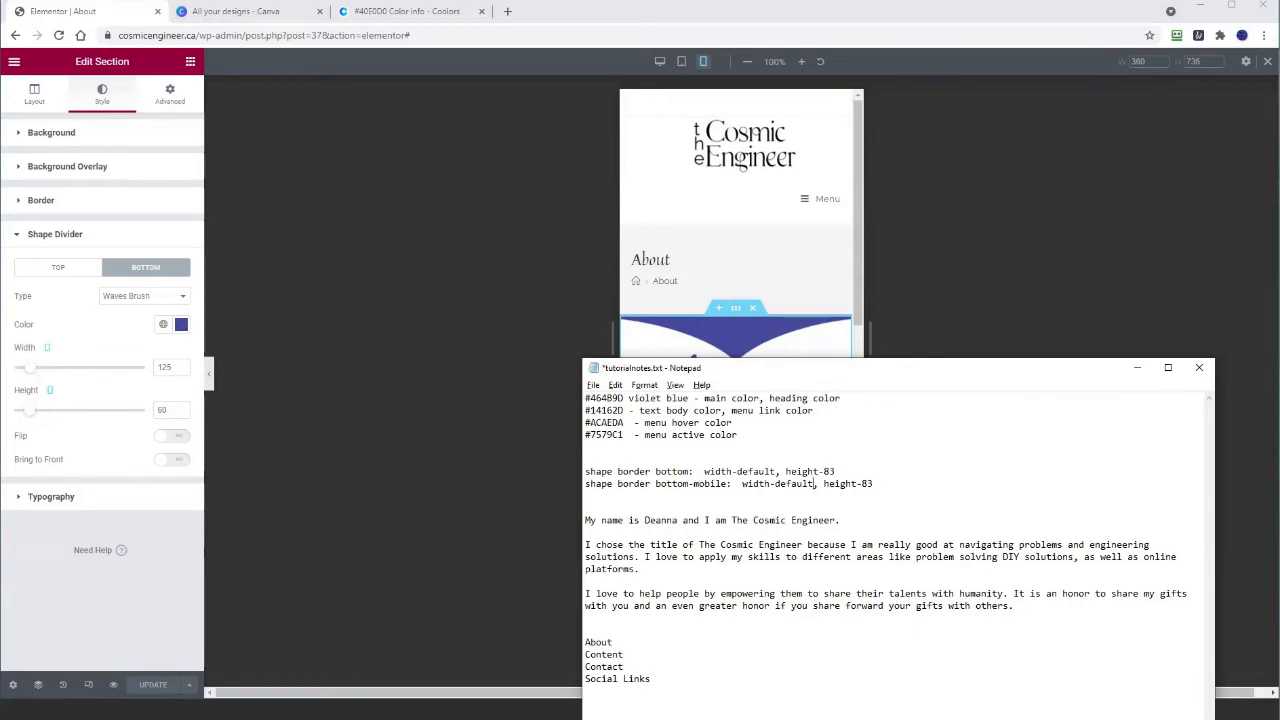
left_click_drag(815, 484, 780, 484)
type("125")
double_click(845, 484)
type("60")
Step: Save the tutorialnotes file and return to the page editor
left_click(593, 386)
left_click(610, 445)
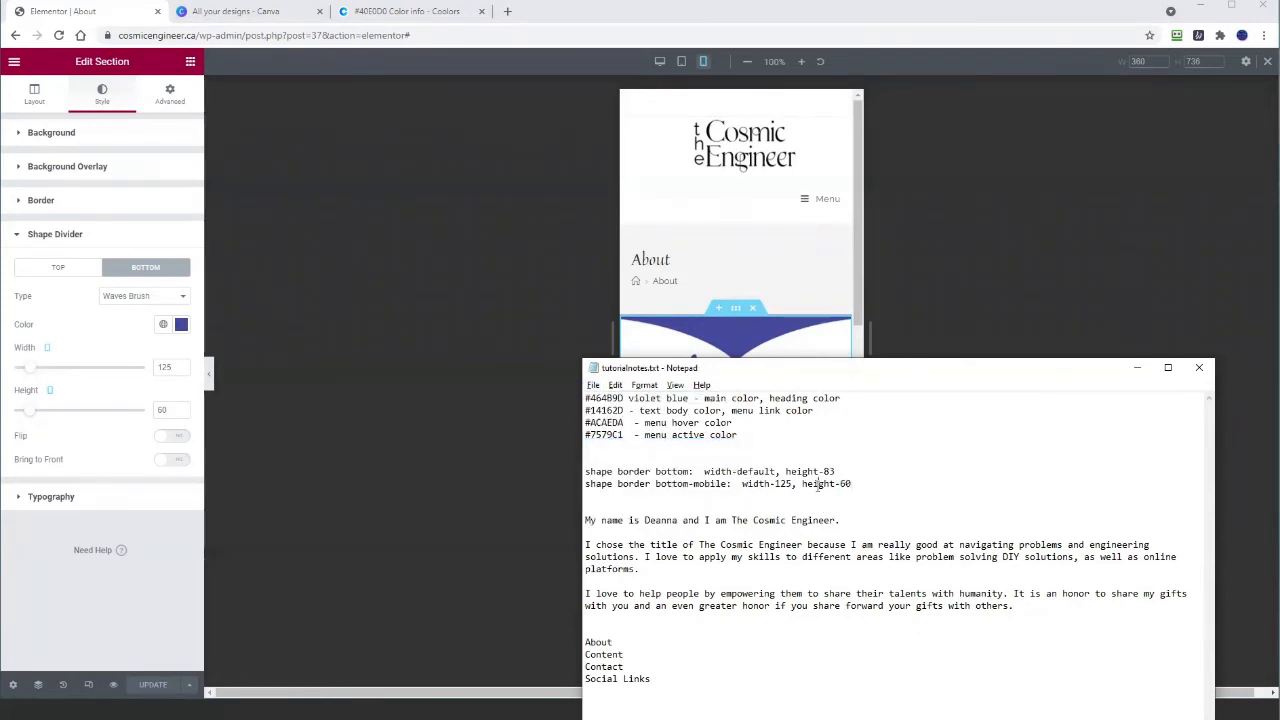
left_click(106, 596)
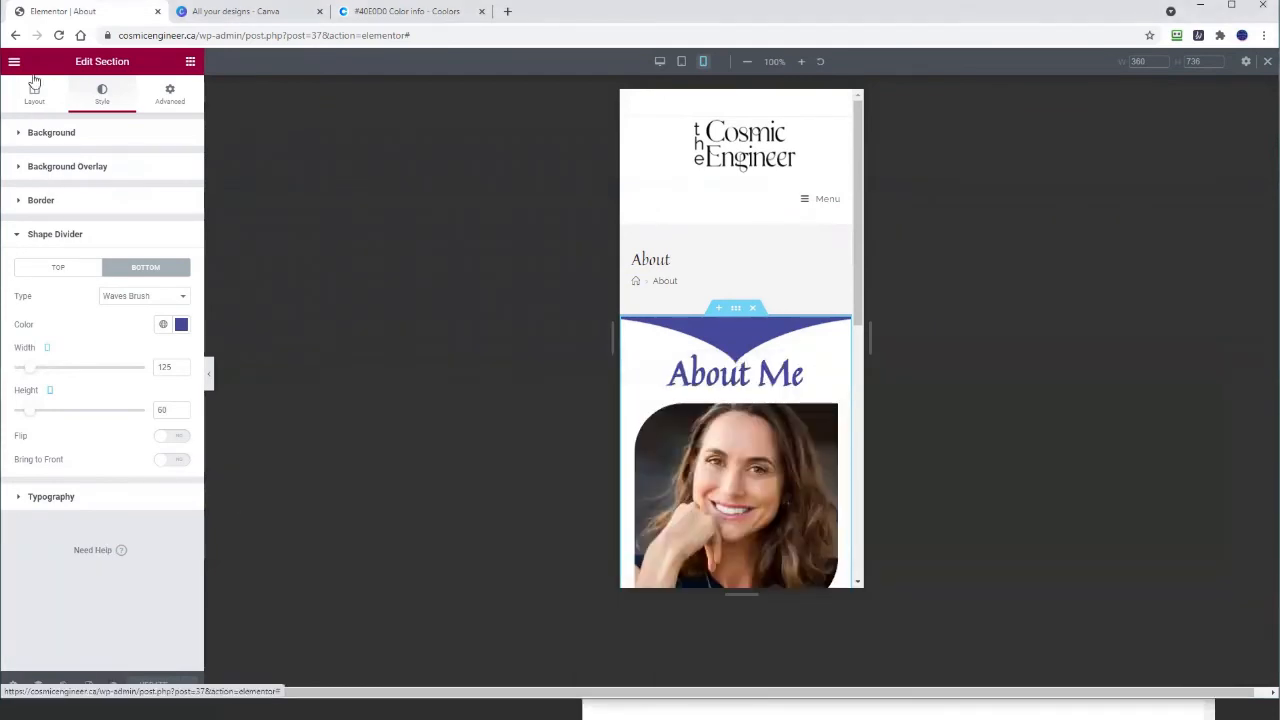
Step: Exit the About page editor, reopen Home in Elementor, and select the Who Am I? section
left_click(1266, 62)
left_click(14, 63)
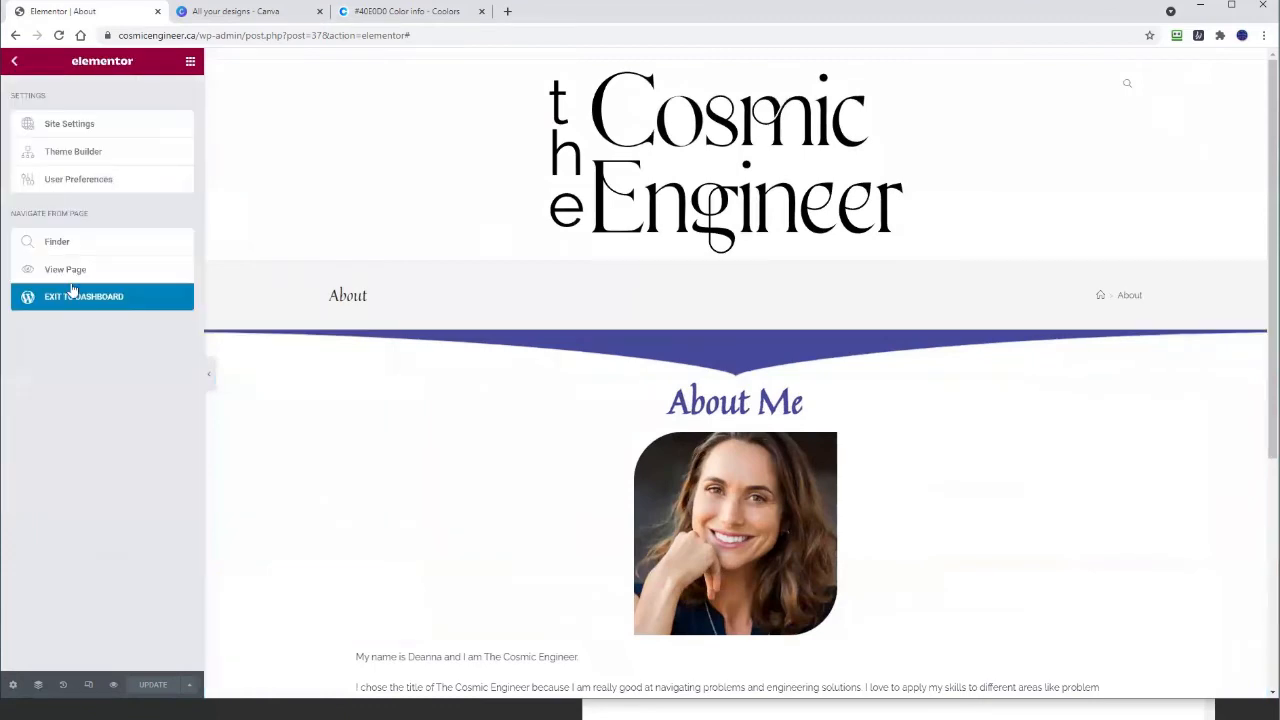
left_click(80, 298)
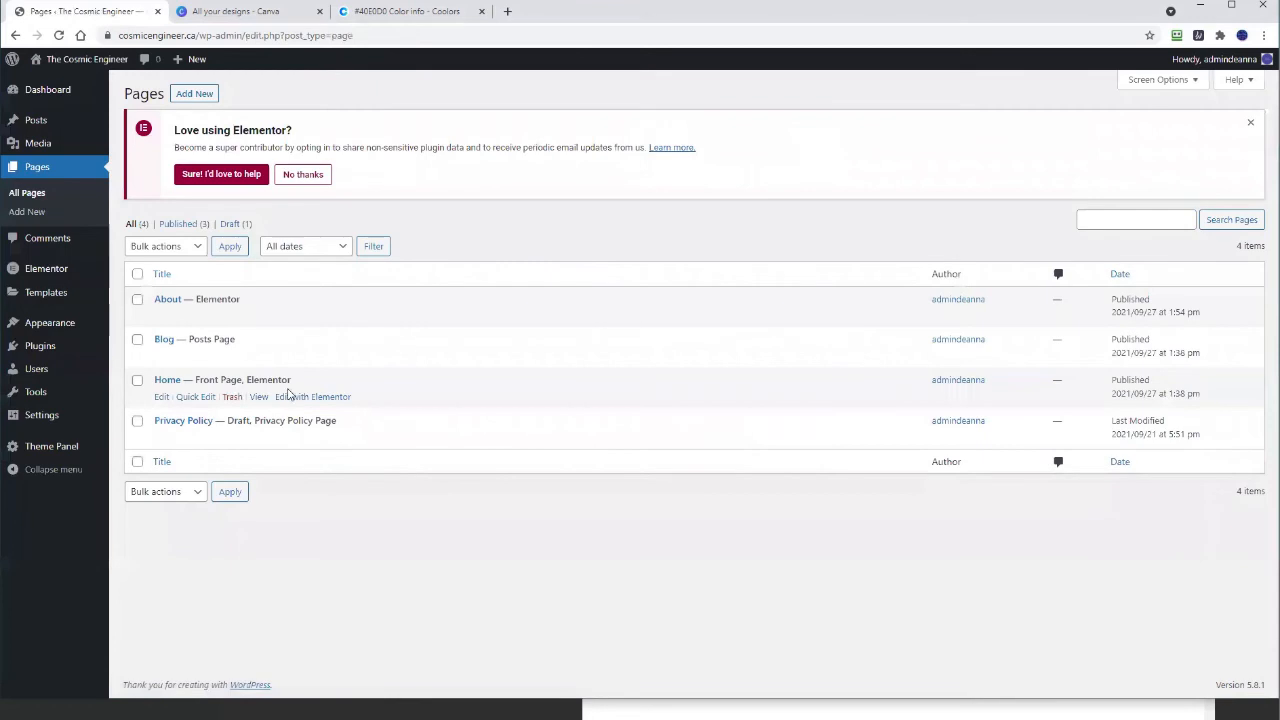
left_click(305, 397)
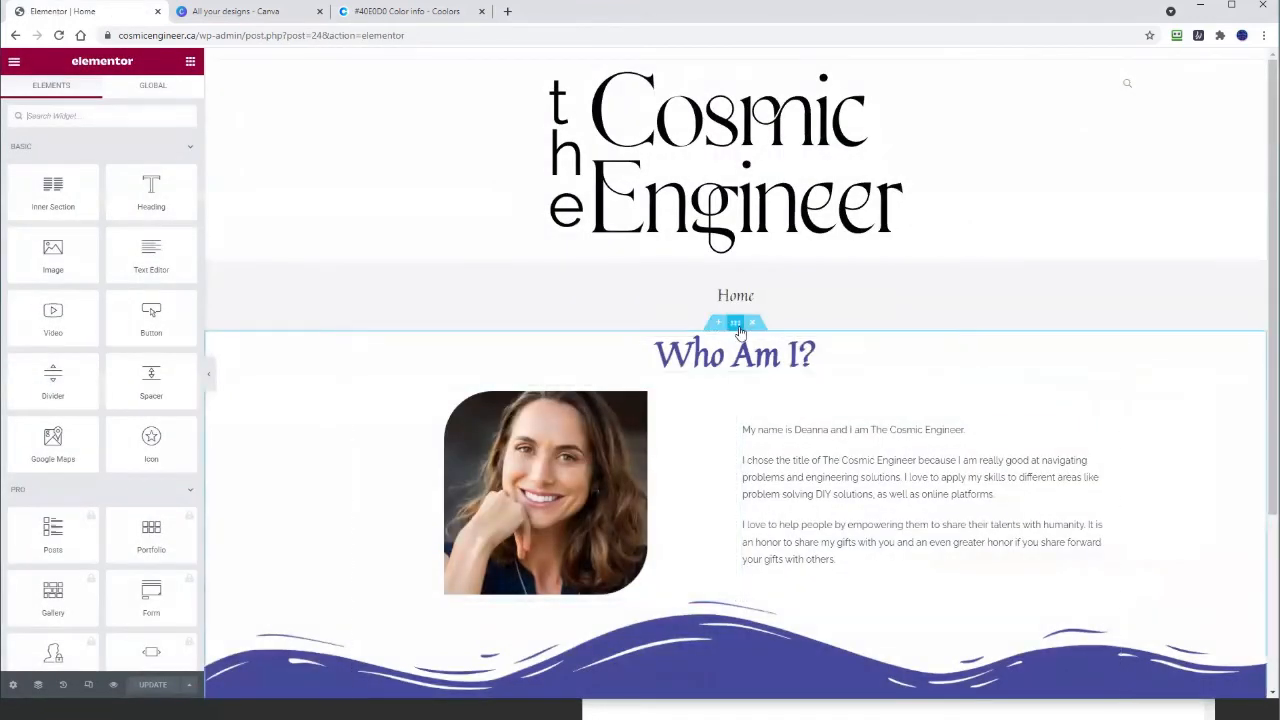
left_click(735, 322)
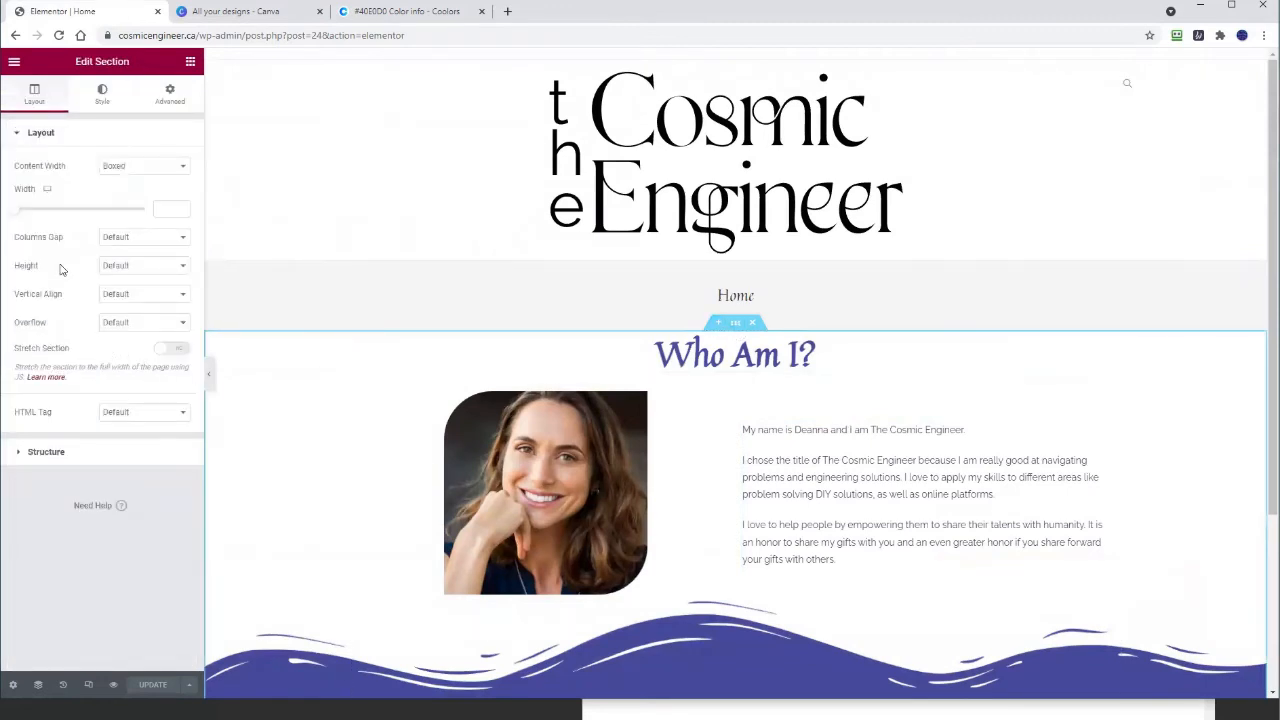
Step: Set the Home section's bottom Waves Brush divider height to 83 on desktop and update the page
left_click(102, 95)
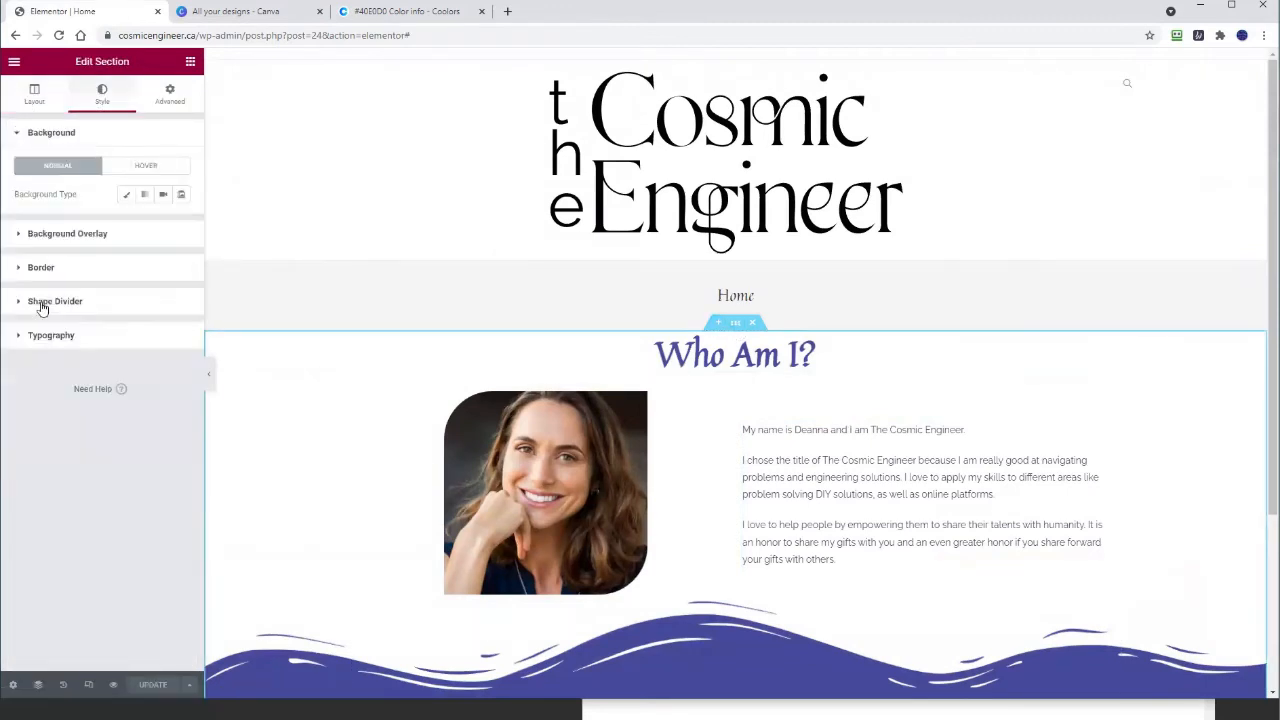
left_click(42, 301)
left_click(140, 271)
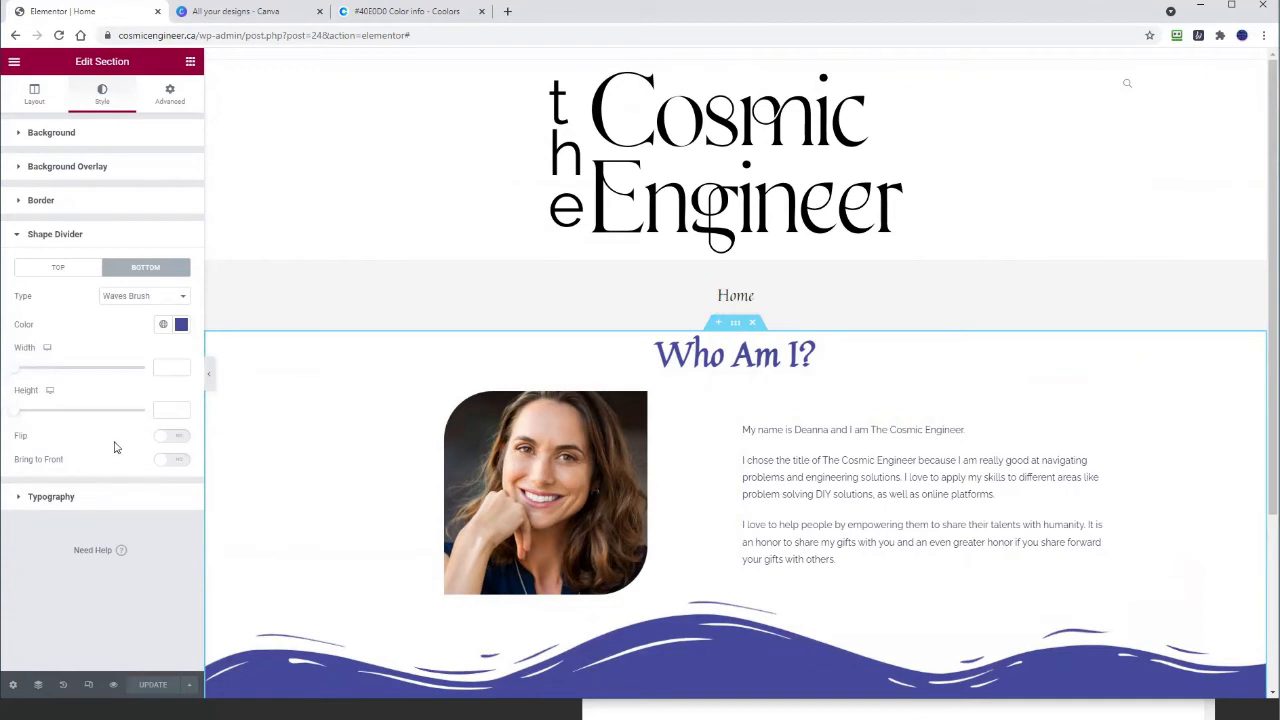
key("alt+Tab")
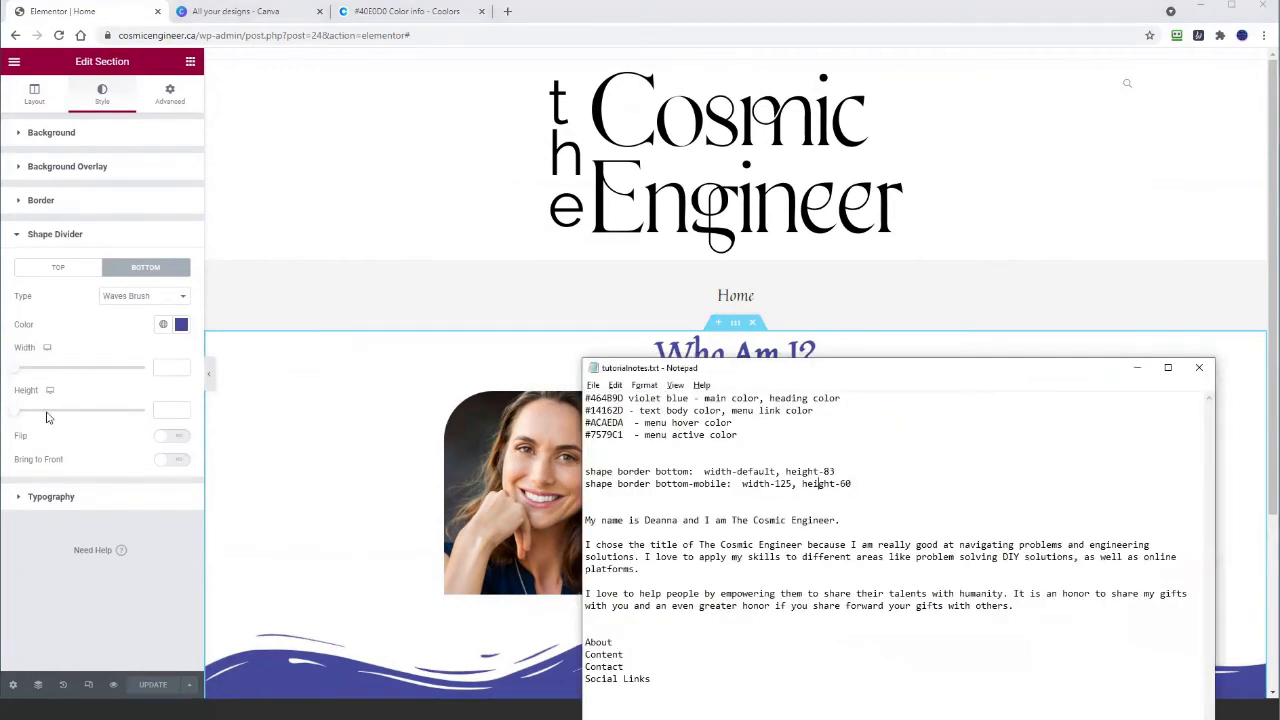
left_click(157, 410)
type("83")
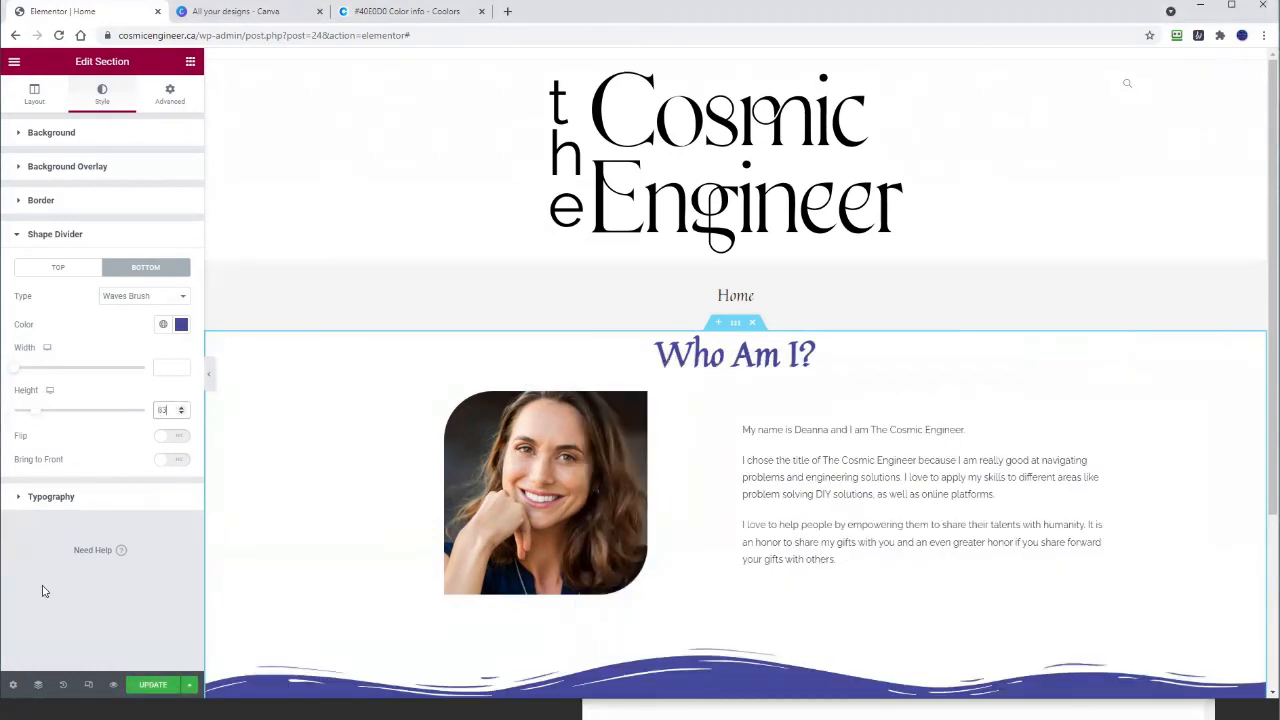
left_click(153, 685)
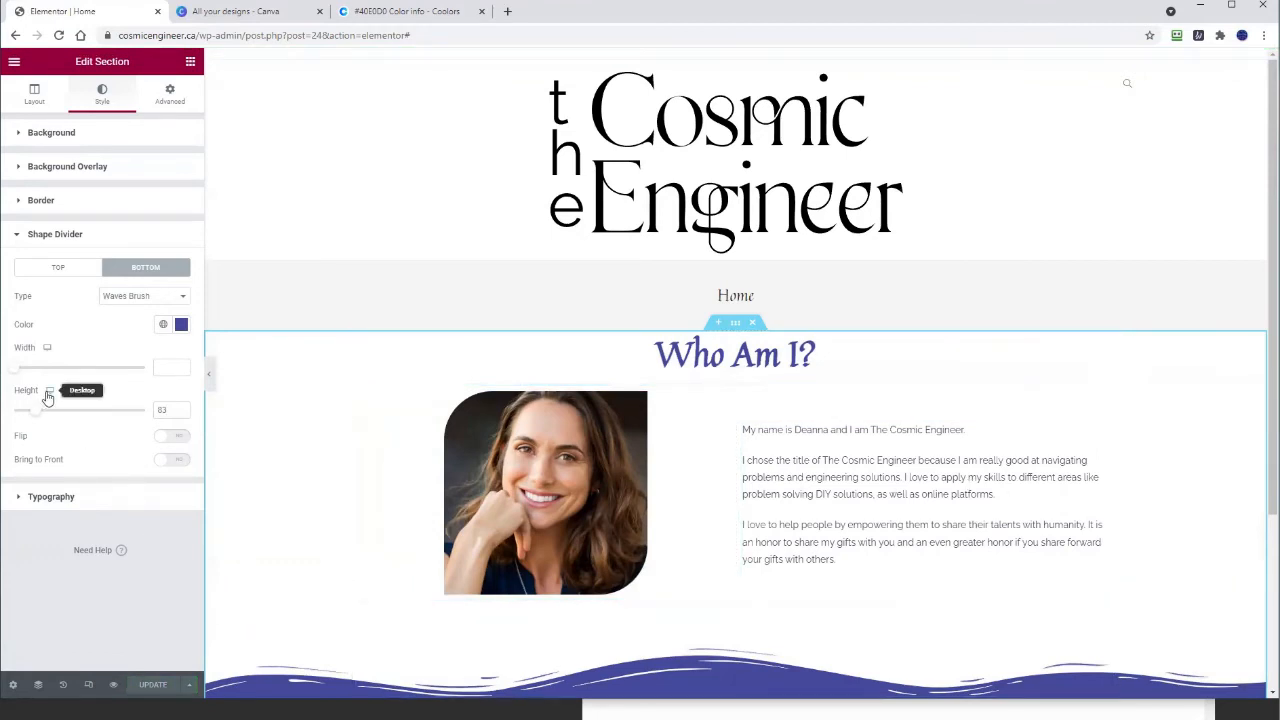
Step: Switch the editor to mobile view and center-align the bio text
left_click(50, 432)
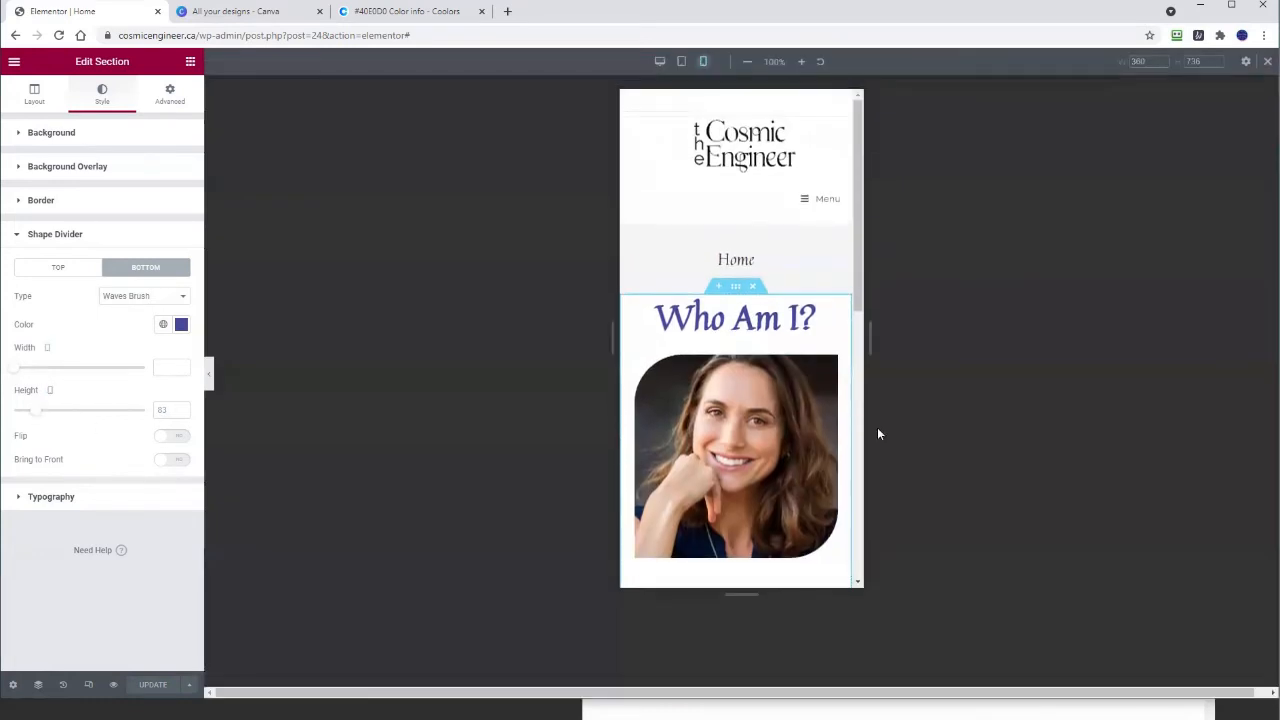
scroll(751, 306, "down", 3)
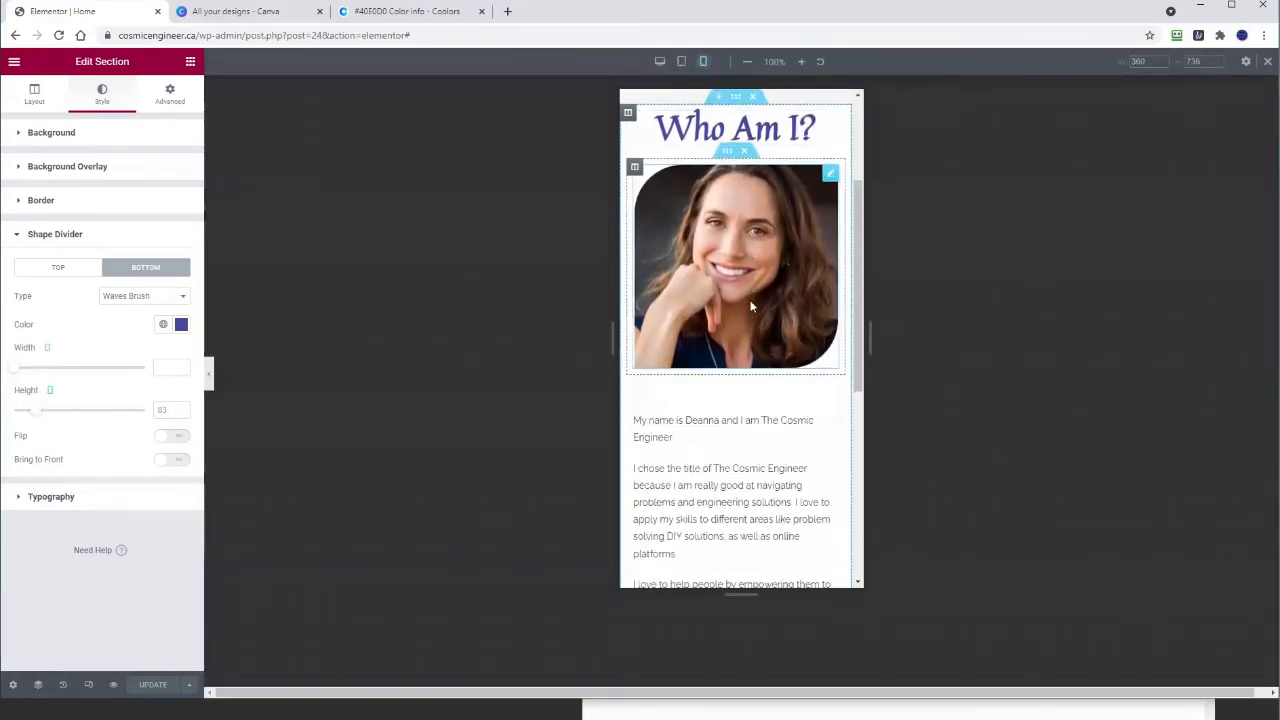
scroll(751, 306, "up", 3)
scroll(747, 327, "down", 2)
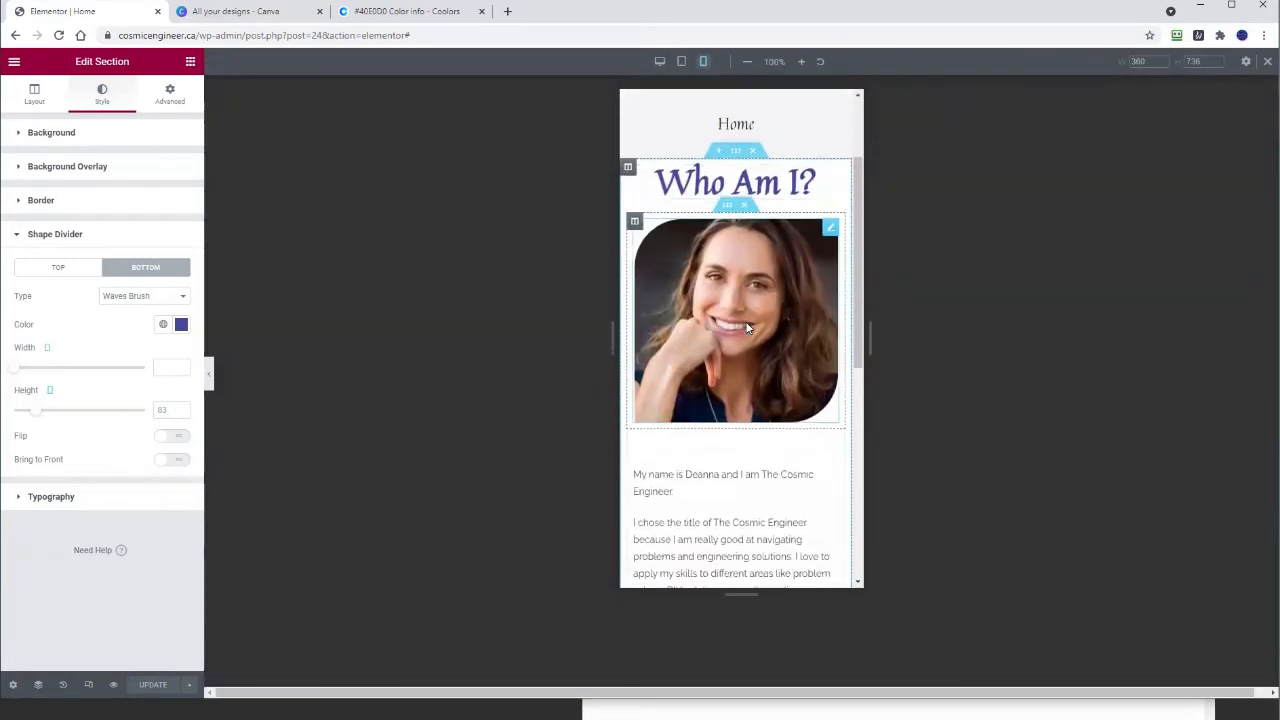
scroll(747, 327, "down", 1)
scroll(734, 374, "down", 1)
left_click(732, 374)
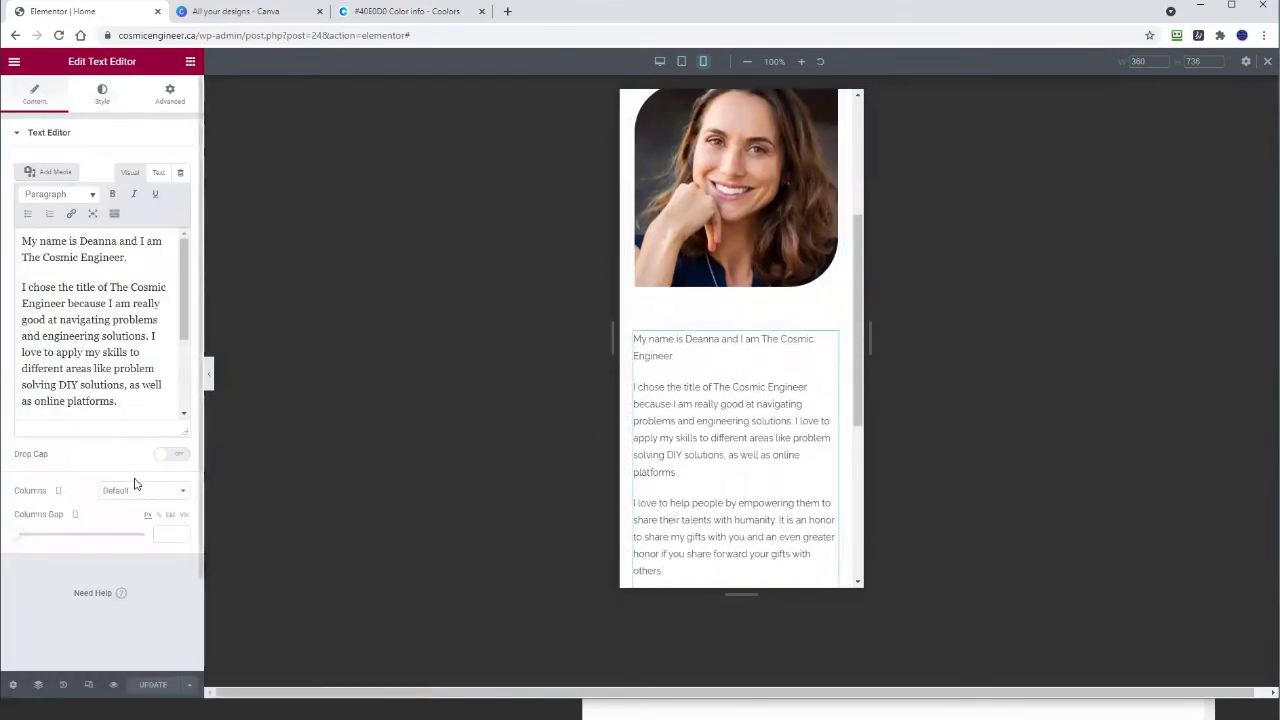
left_click(102, 93)
left_click(144, 166)
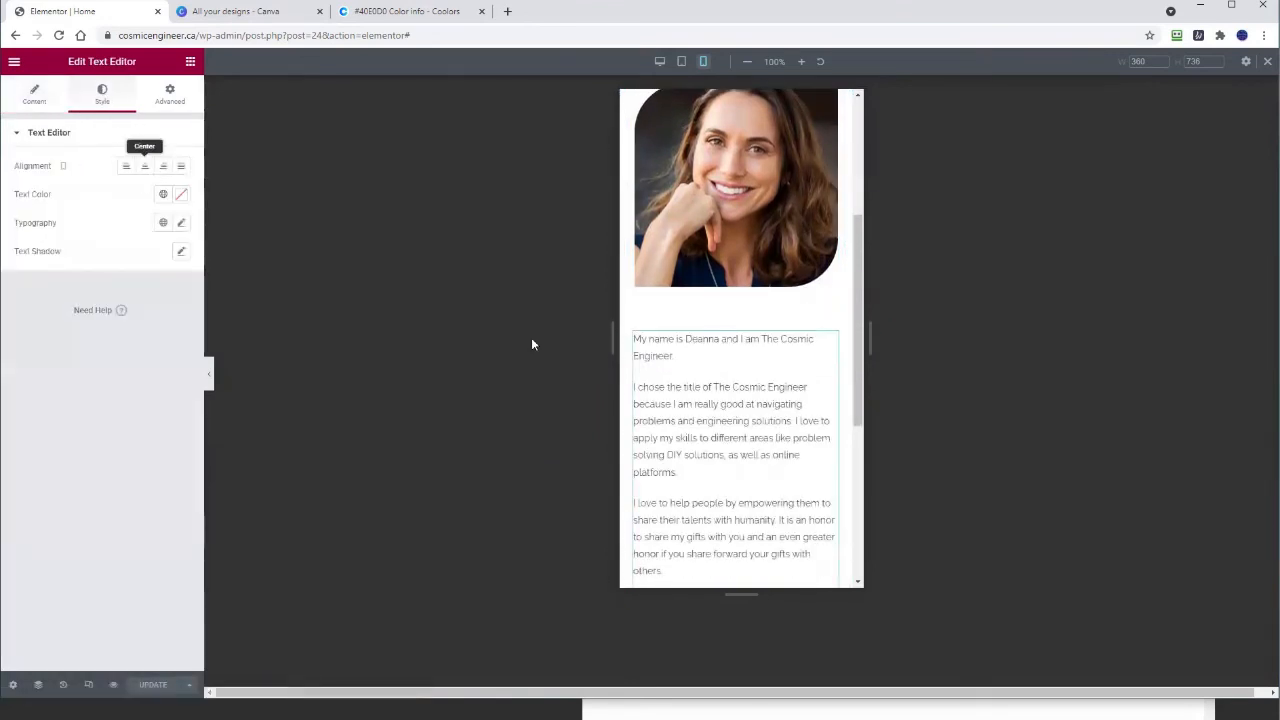
scroll(737, 320, "down", 3)
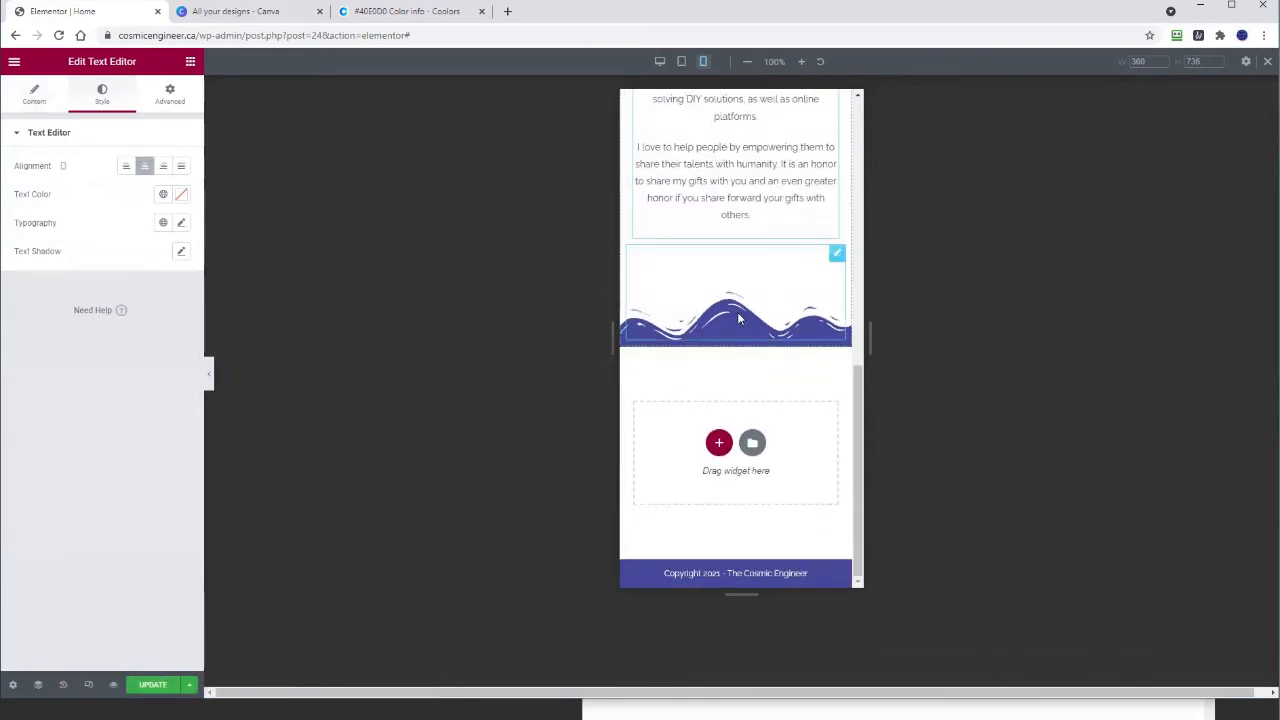
Step: Select the Who Am I? section and bring up its bottom shape divider settings
left_click(737, 312)
scroll(740, 300, "up", 10)
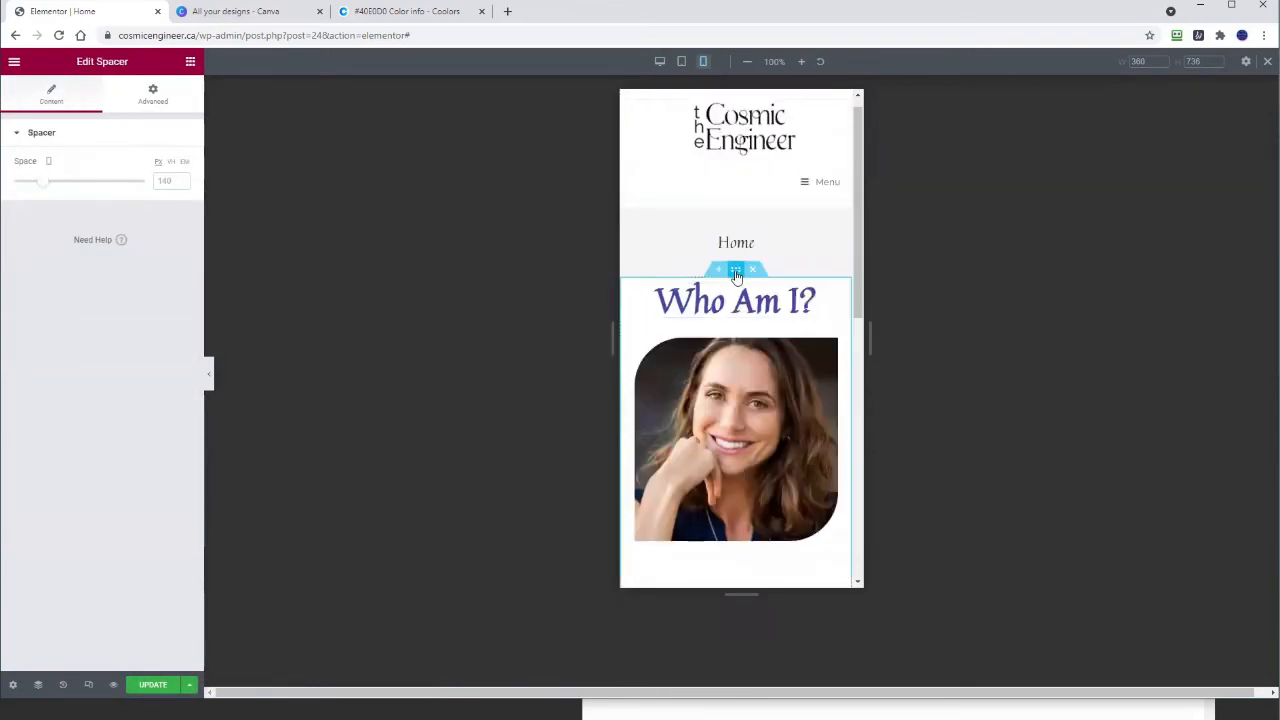
left_click(736, 269)
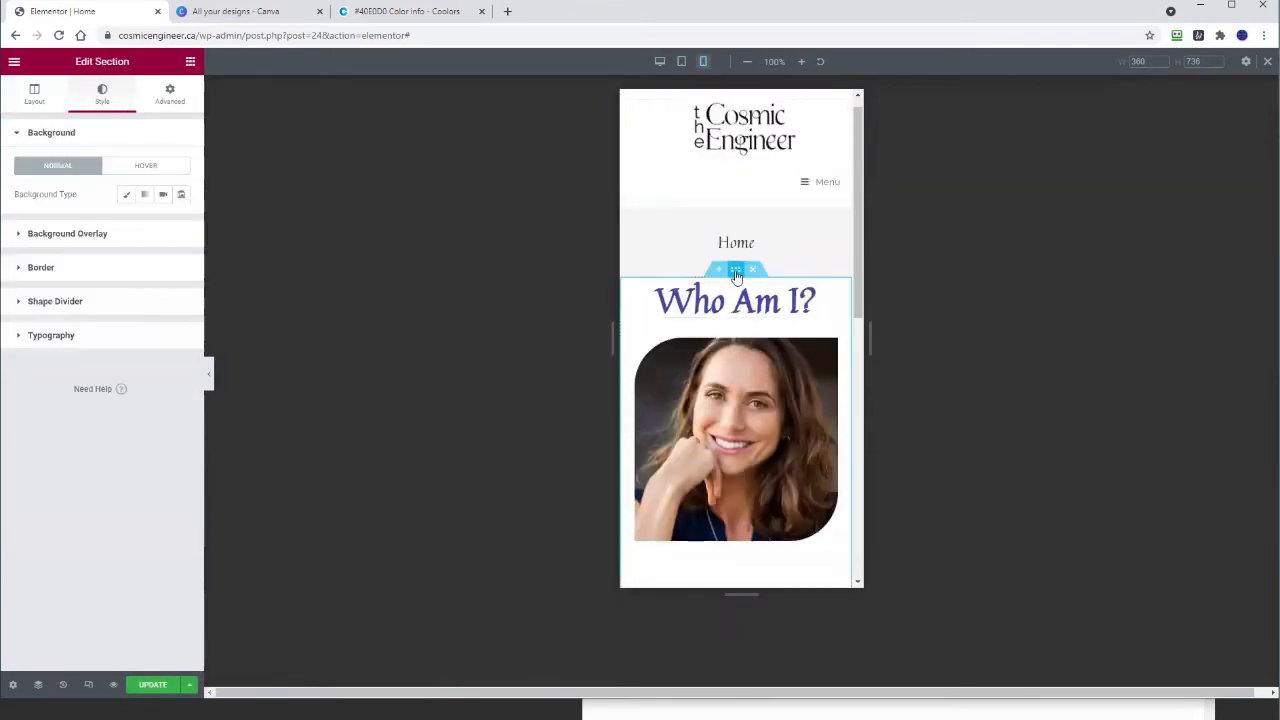
left_click(77, 301)
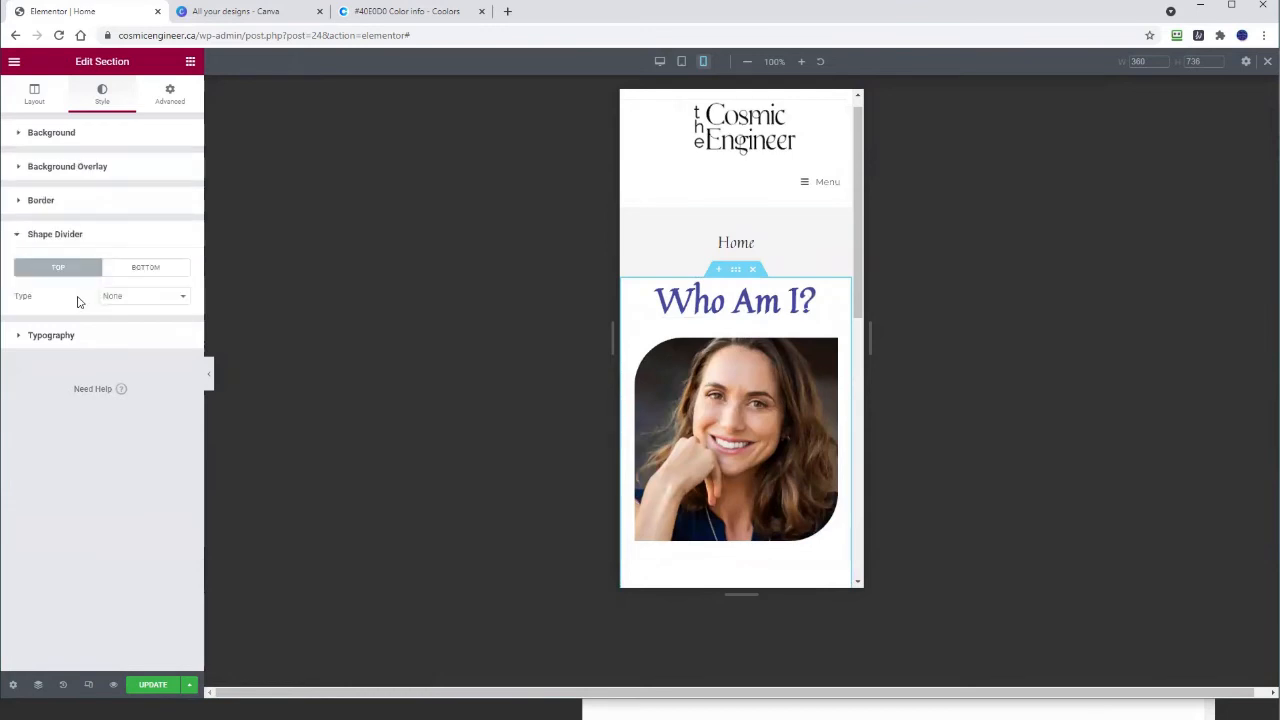
left_click(150, 276)
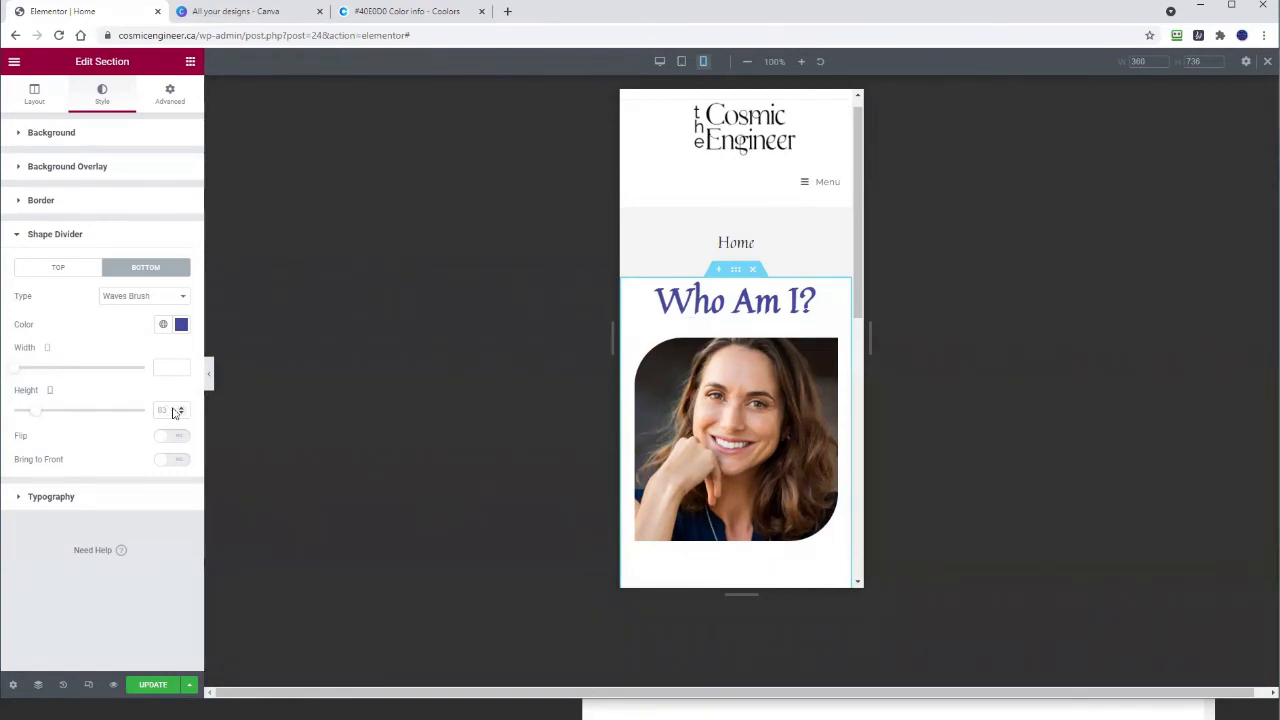
key("alt+Tab")
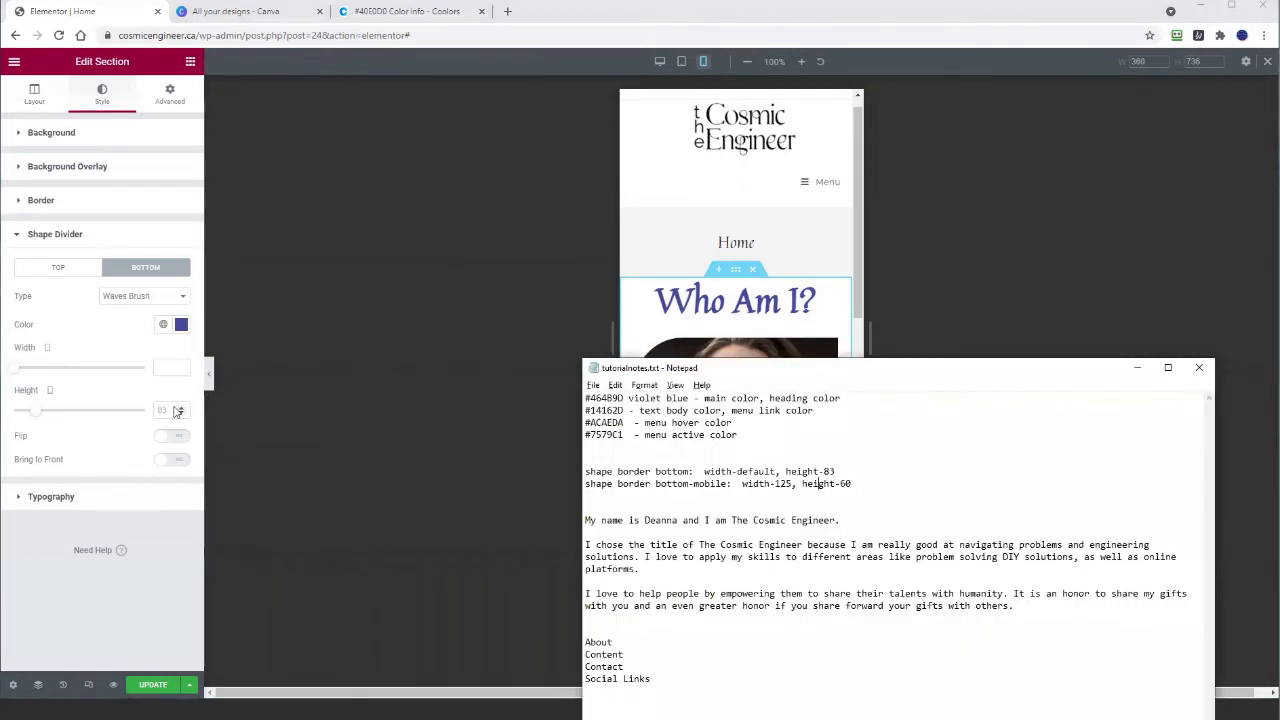
key("alt+Tab")
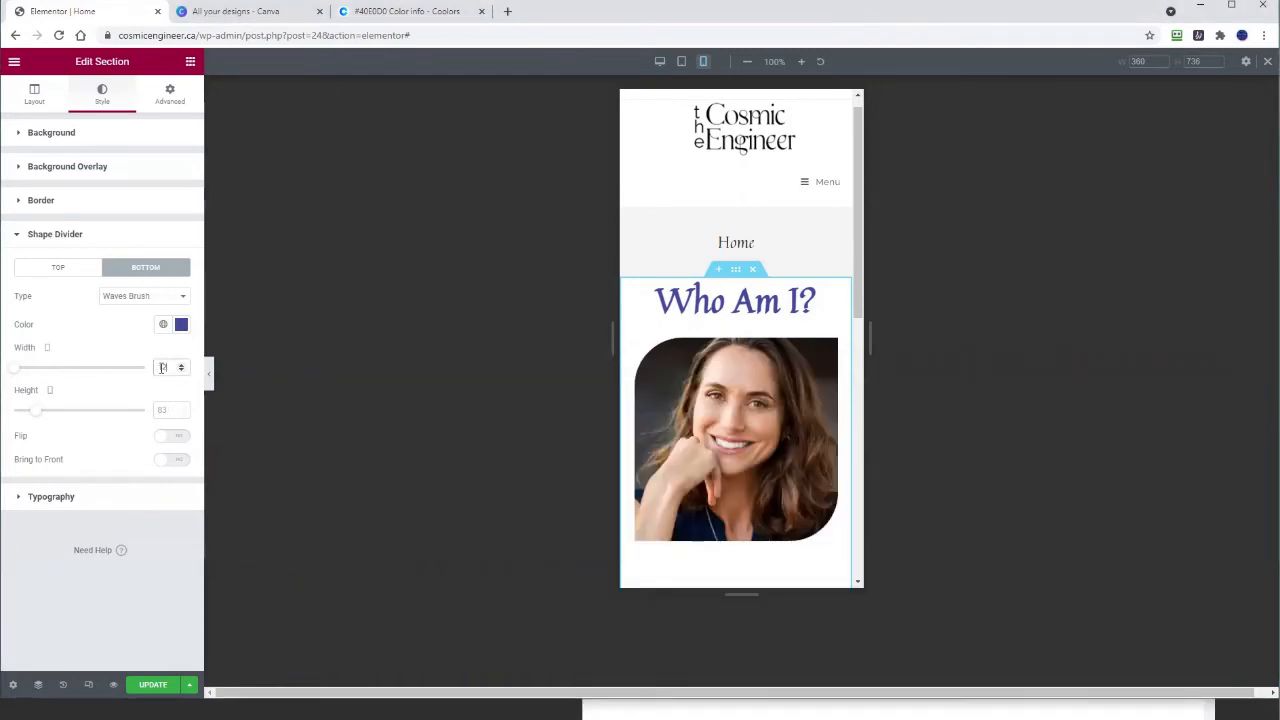
Step: Set the mobile bottom divider to width 125 and height 60, update, and return to desktop preview
type("25")
left_click(166, 410)
type("60")
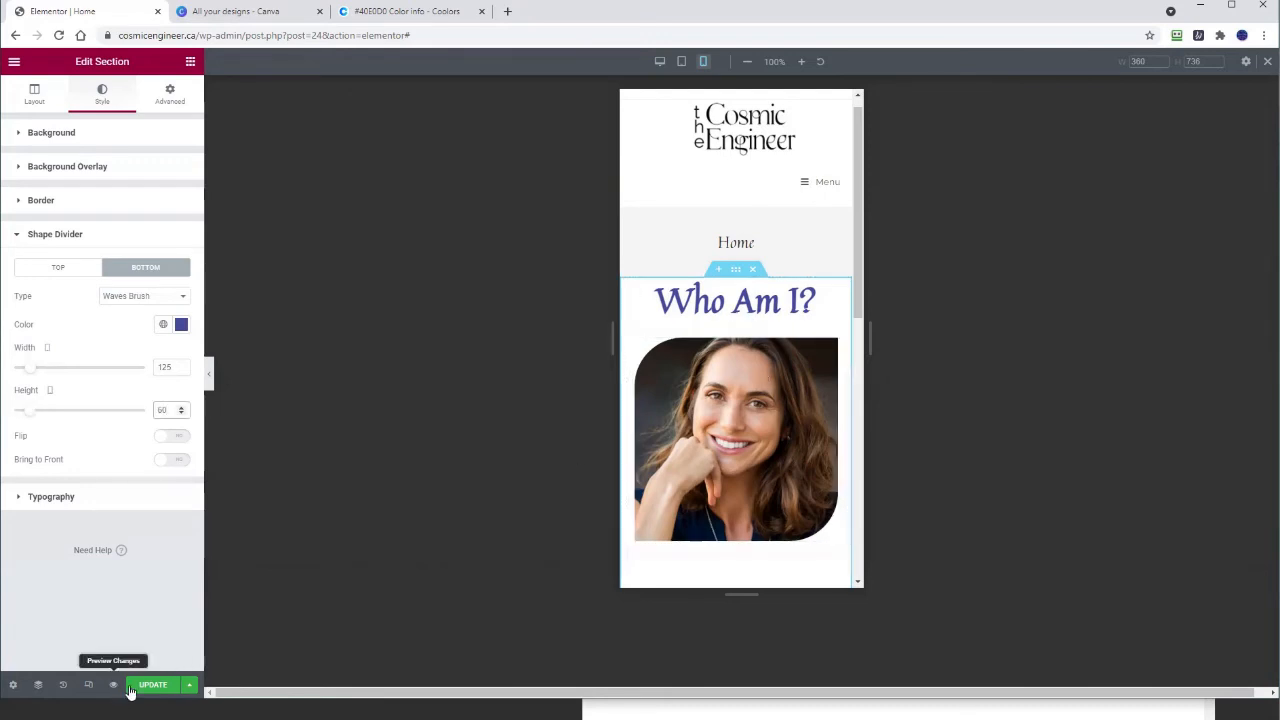
left_click(130, 690)
scroll(758, 345, "down", 2)
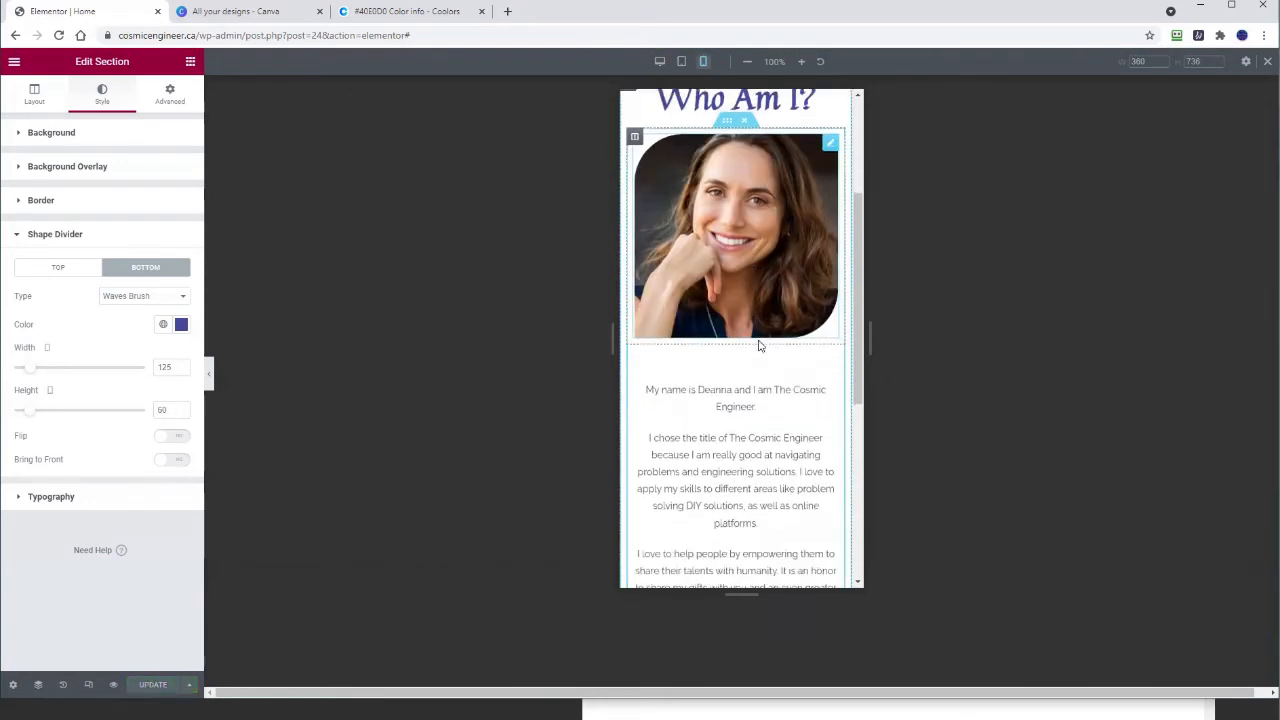
scroll(757, 343, "down", 3)
scroll(780, 371, "up", 6)
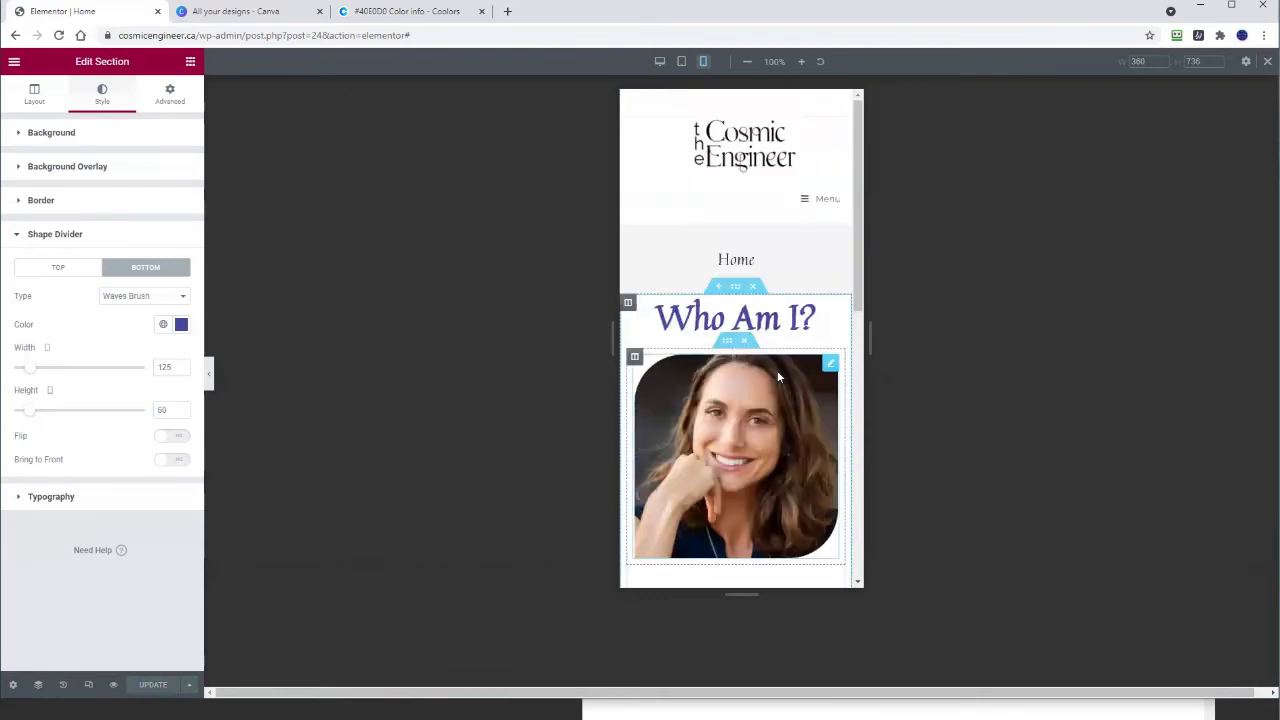
left_click(1266, 62)
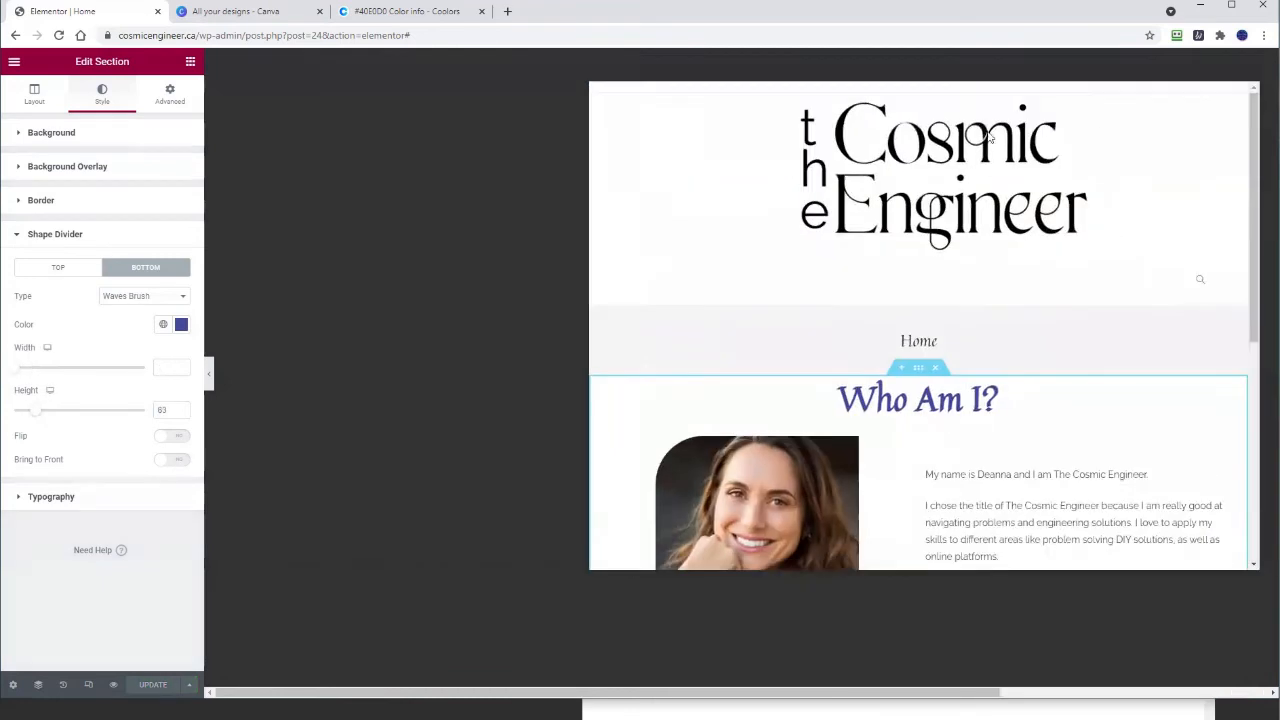
Step: Exit Elementor to the WordPress dashboard and return to the Pages list
left_click(13, 63)
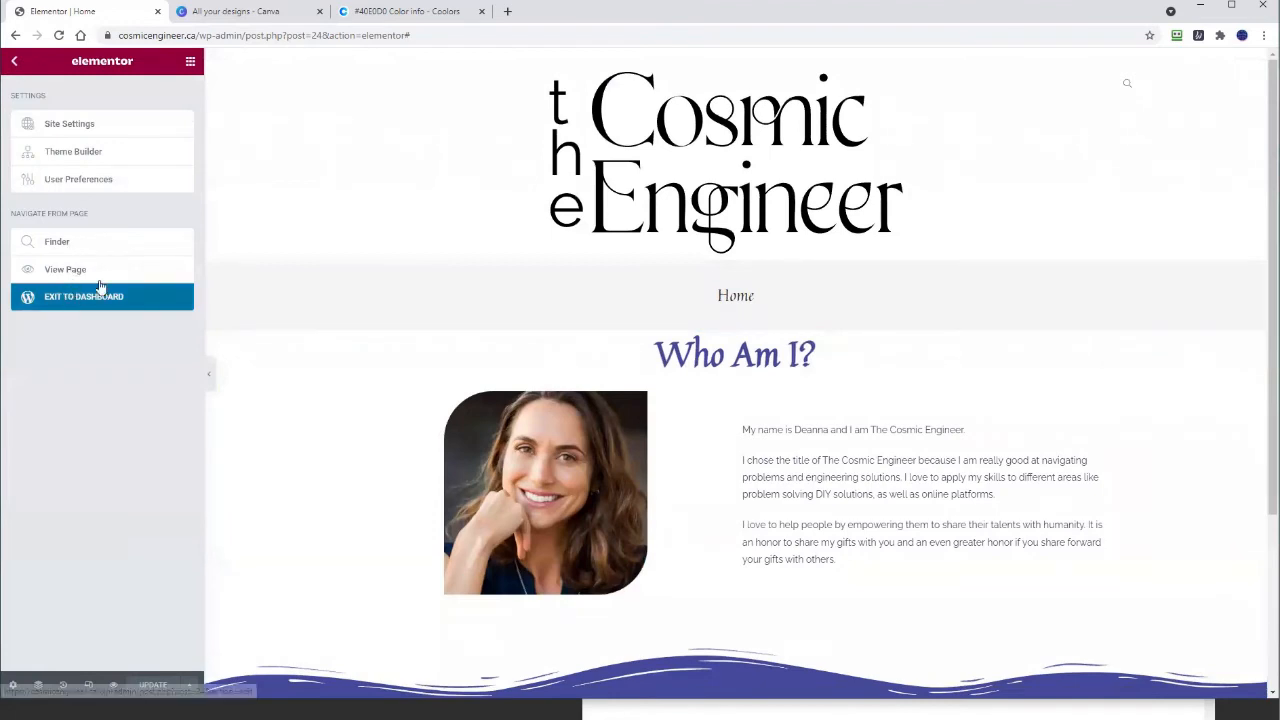
left_click(100, 294)
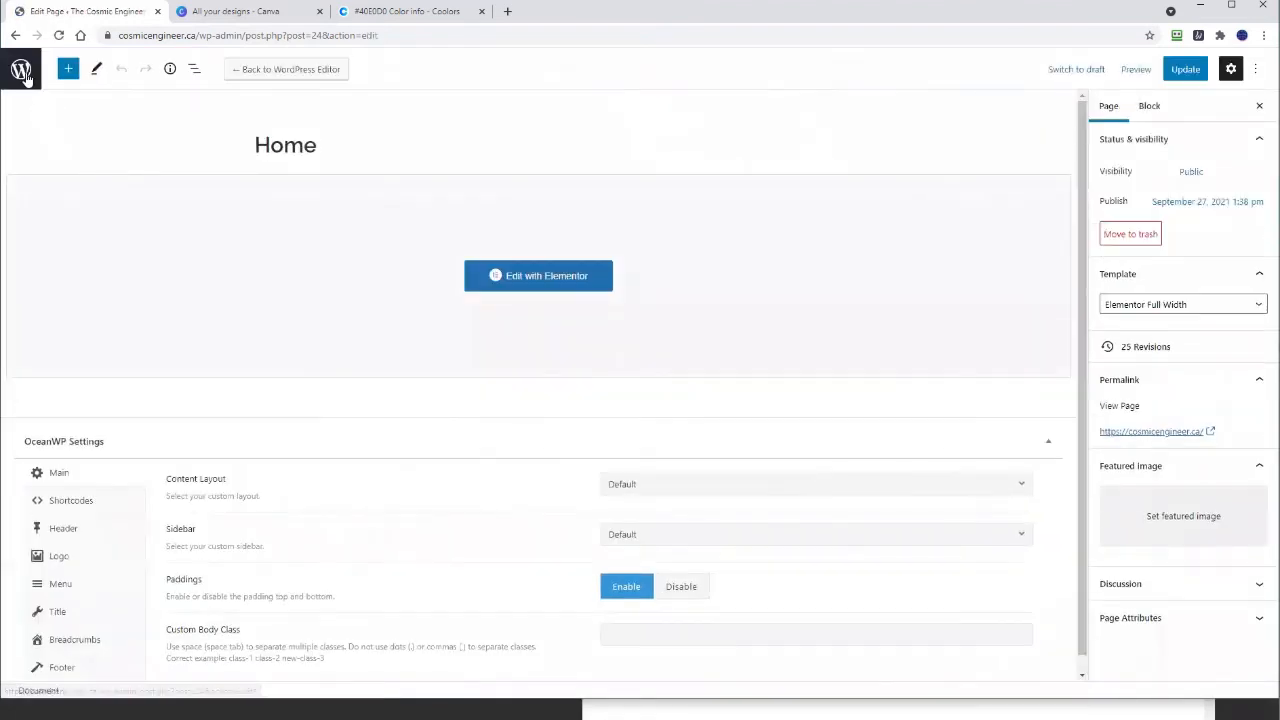
left_click(22, 71)
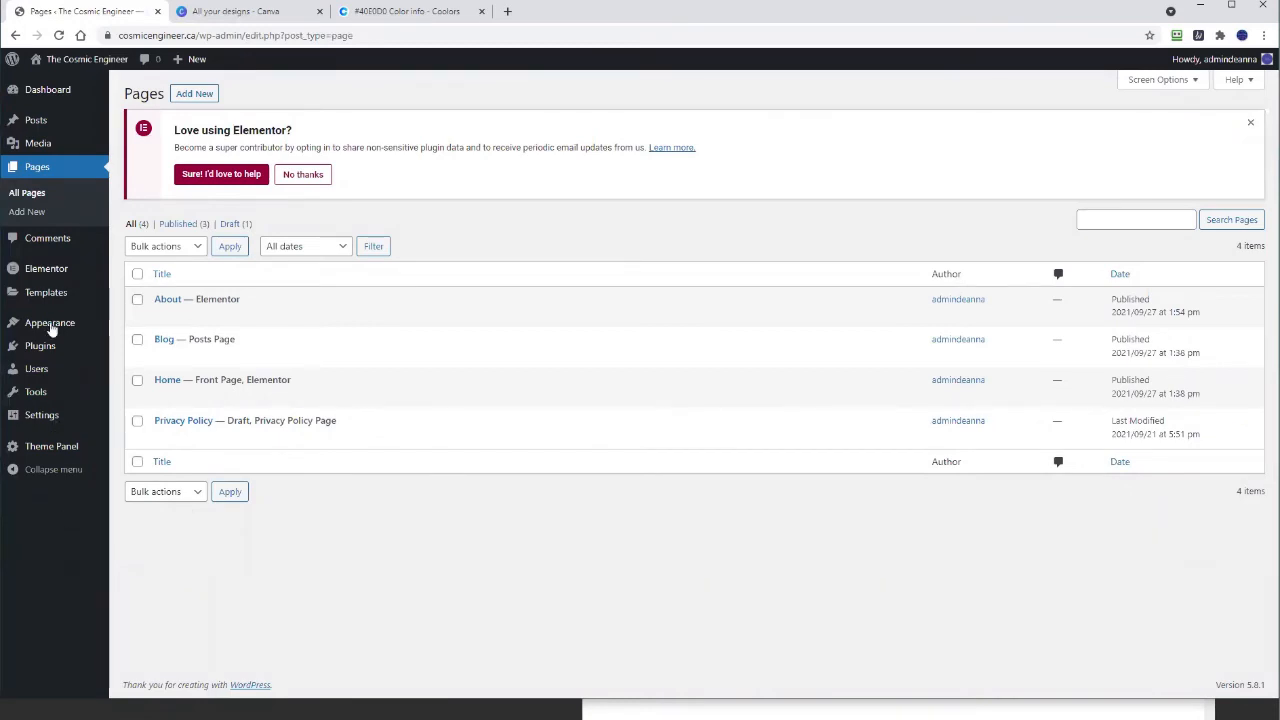
mouse_move(48, 323)
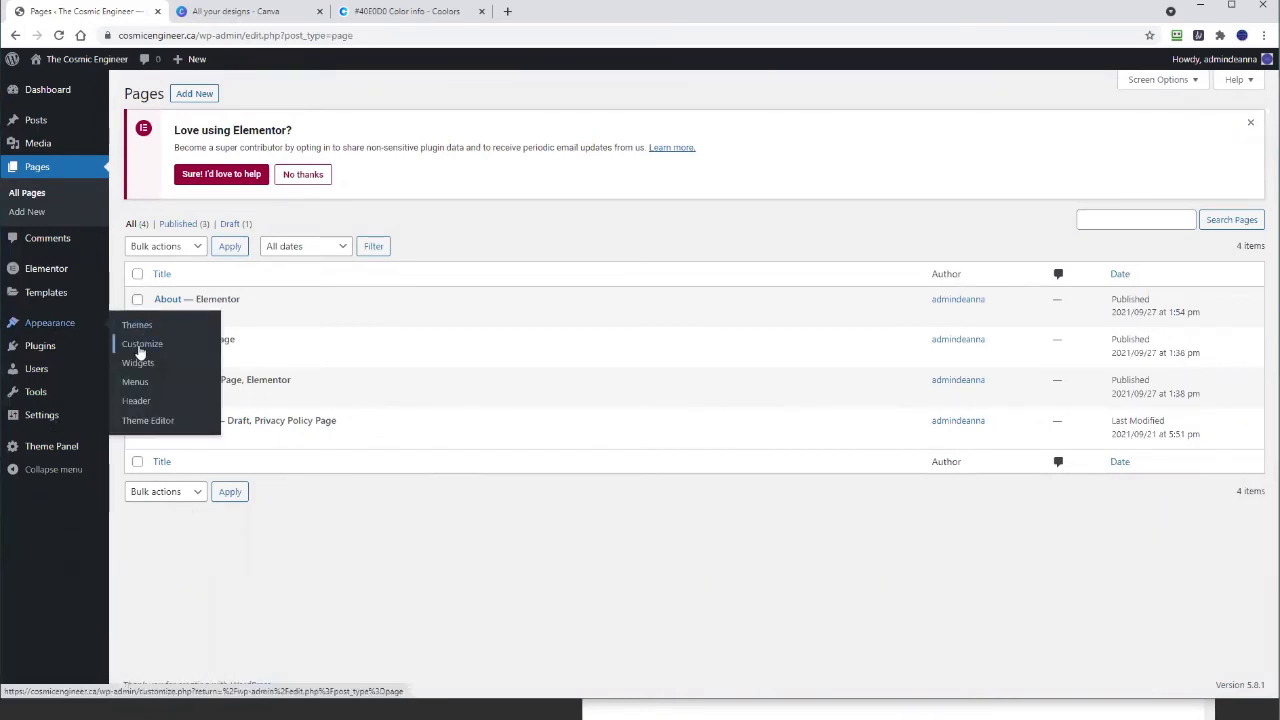
Step: Open Customize > Header > Logo and show the per-device logo max width and height options
left_click(140, 346)
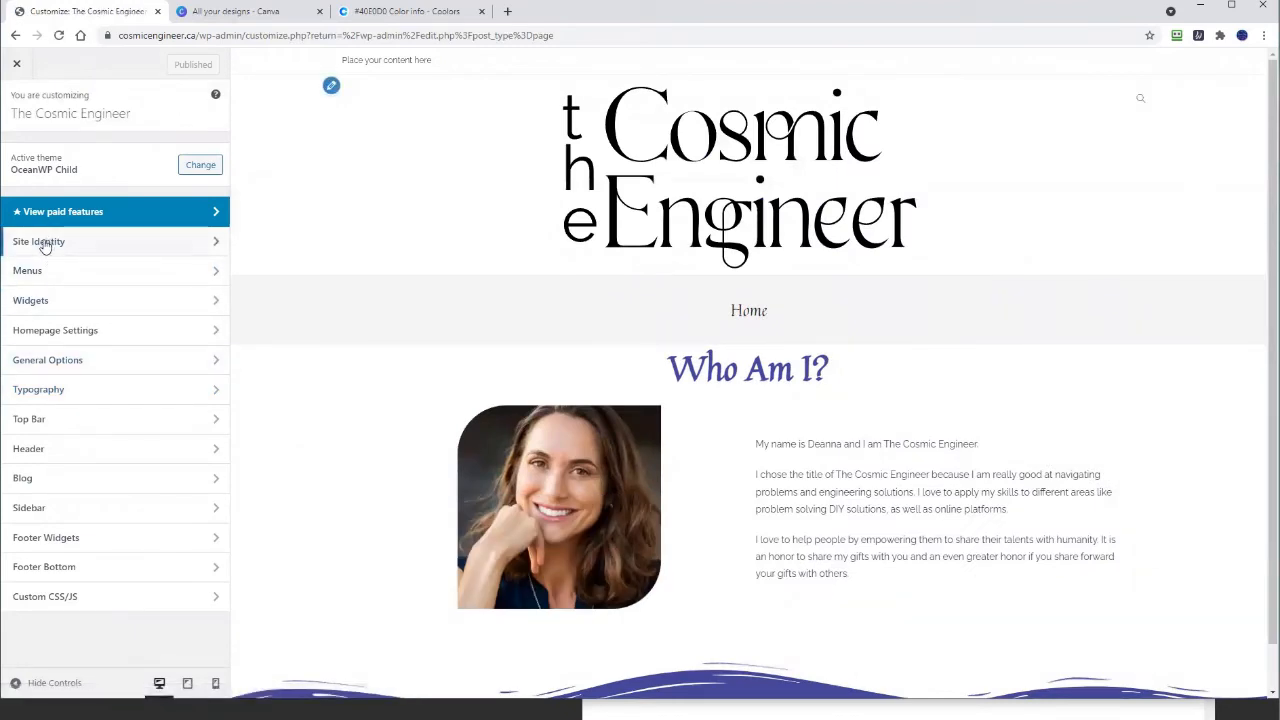
left_click(42, 445)
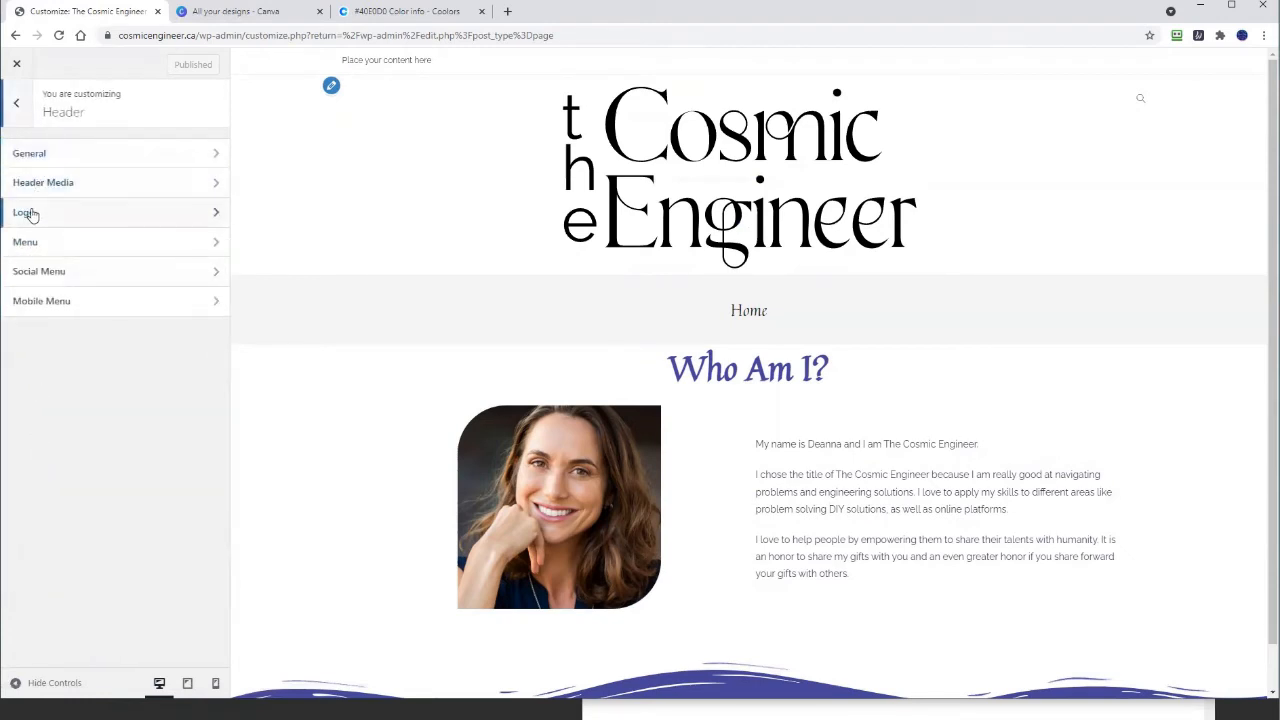
left_click(30, 212)
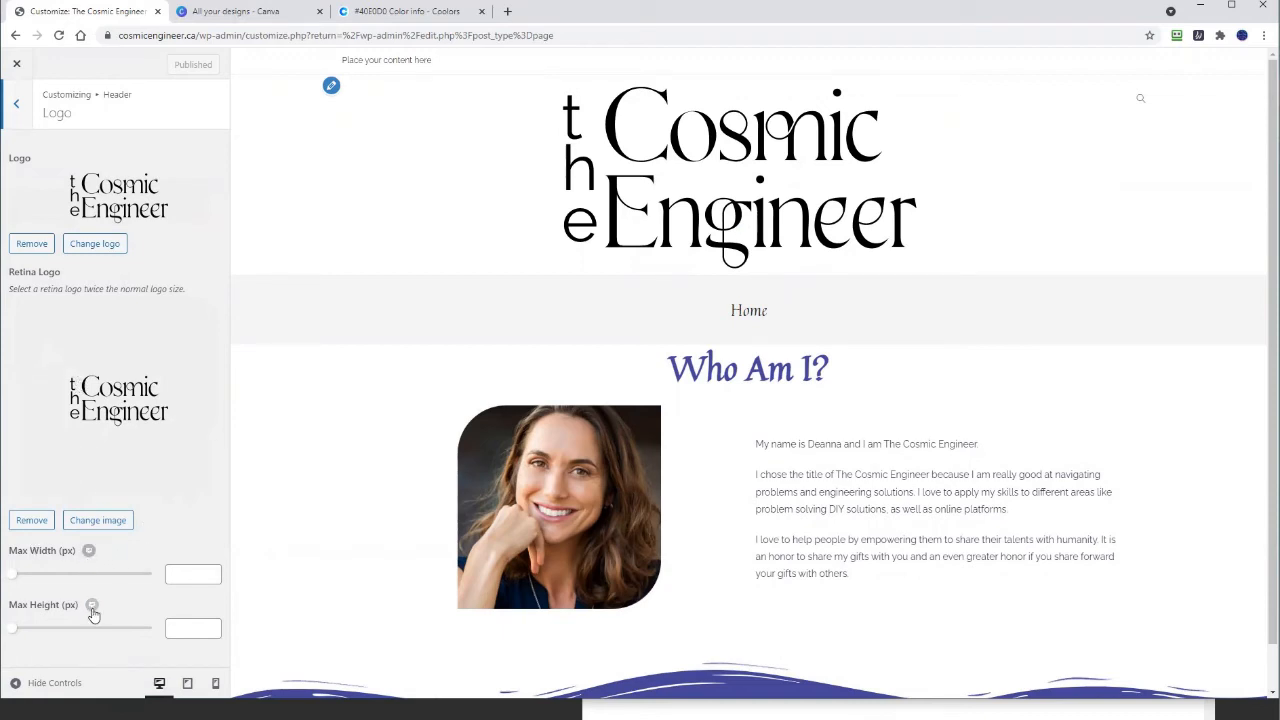
left_click(89, 552)
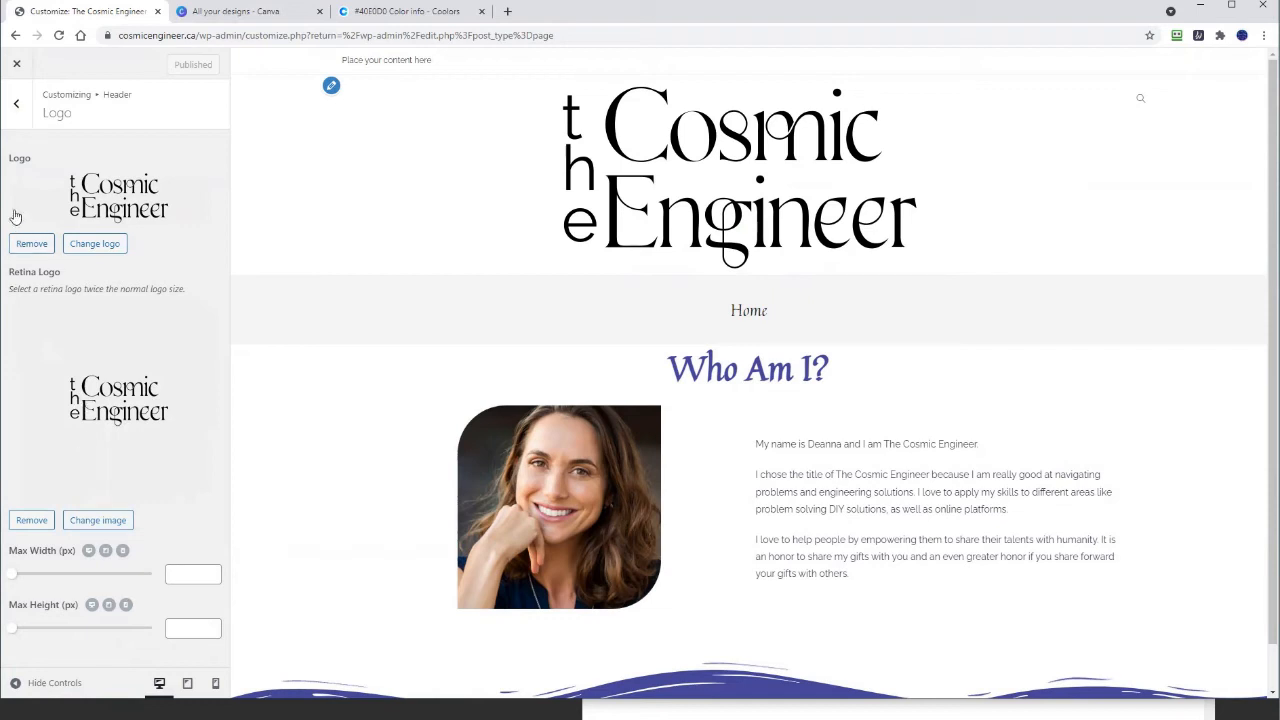
Step: Review the Header Menu options in the Customizer
left_click(16, 106)
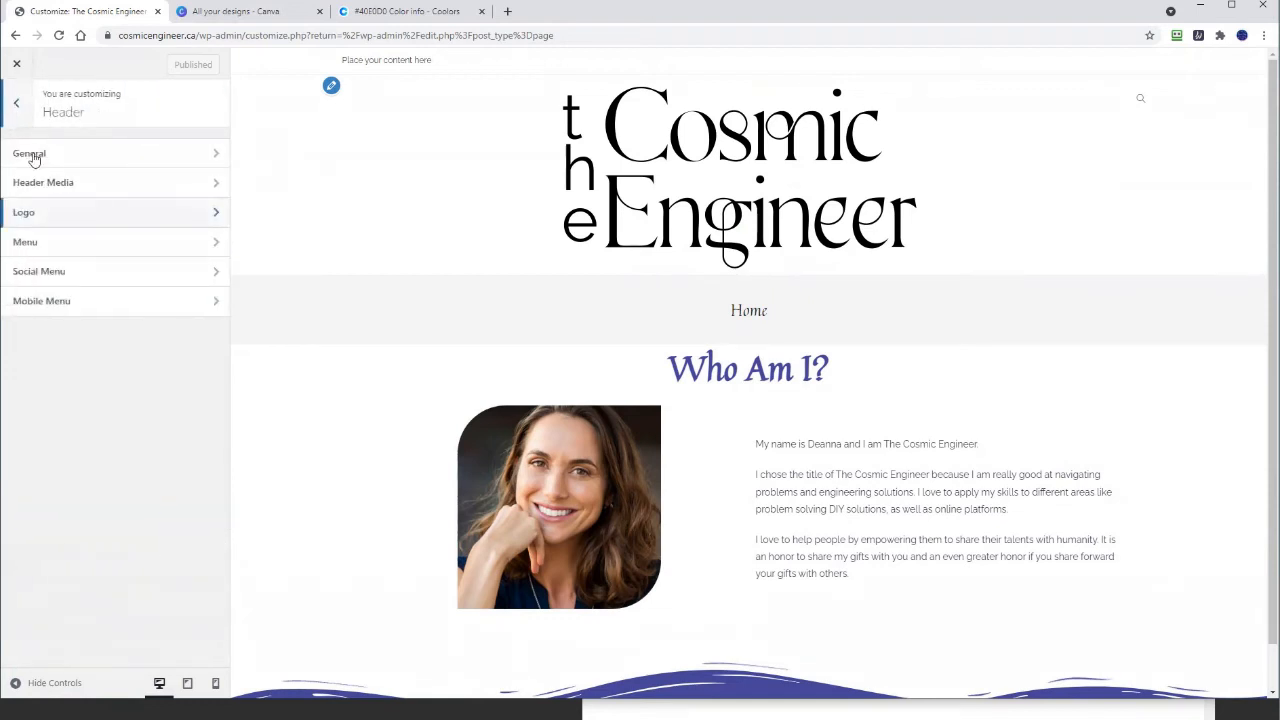
left_click(25, 243)
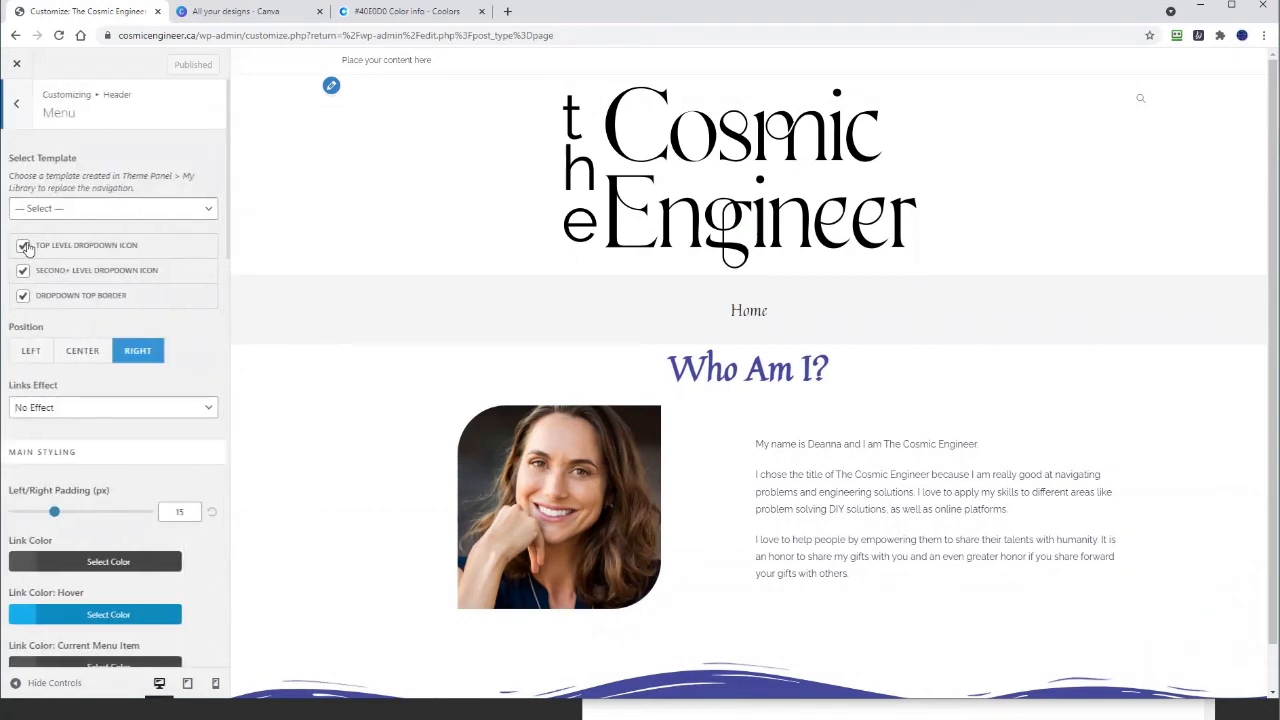
scroll(30, 222, "down", 2)
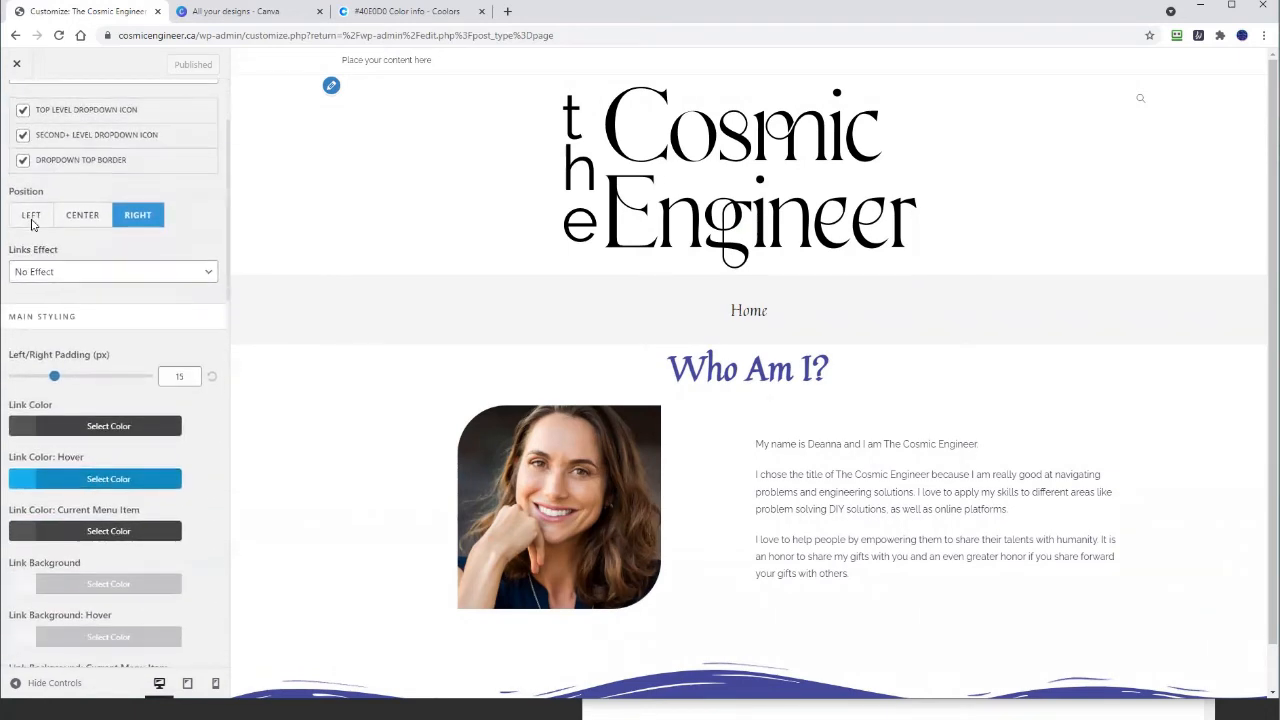
scroll(31, 224, "down", 4)
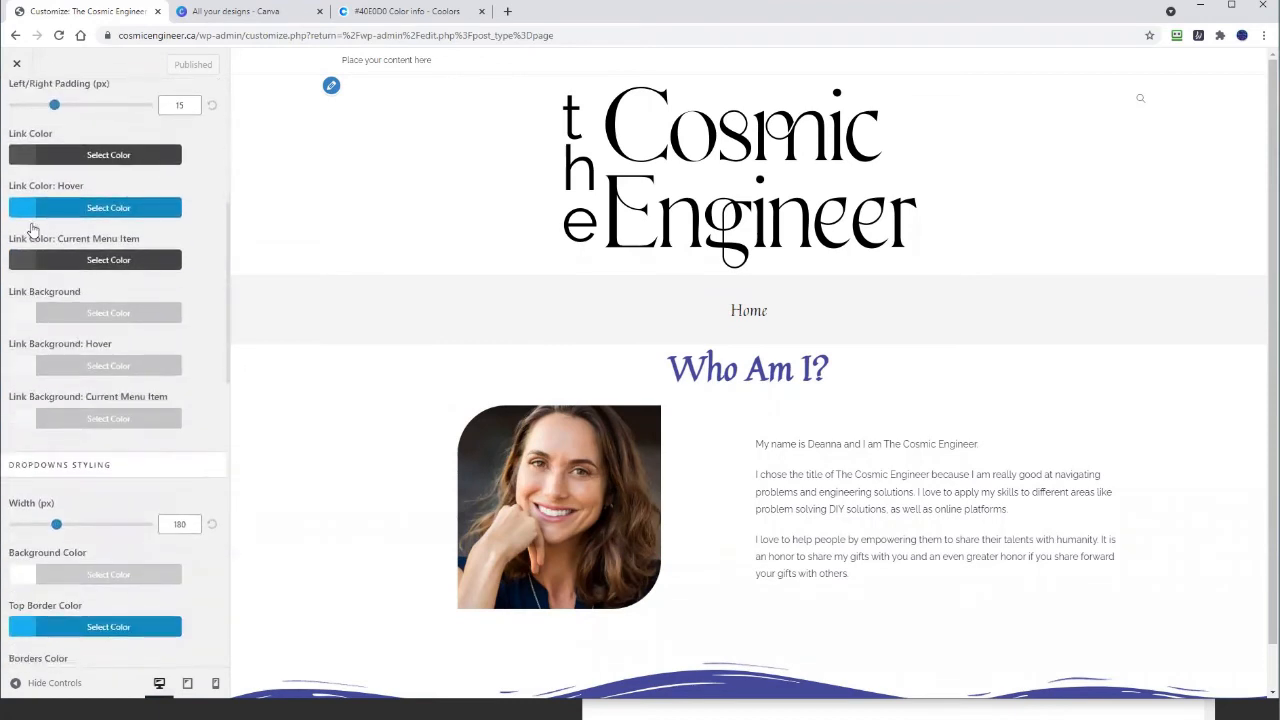
scroll(31, 228, "down", 10)
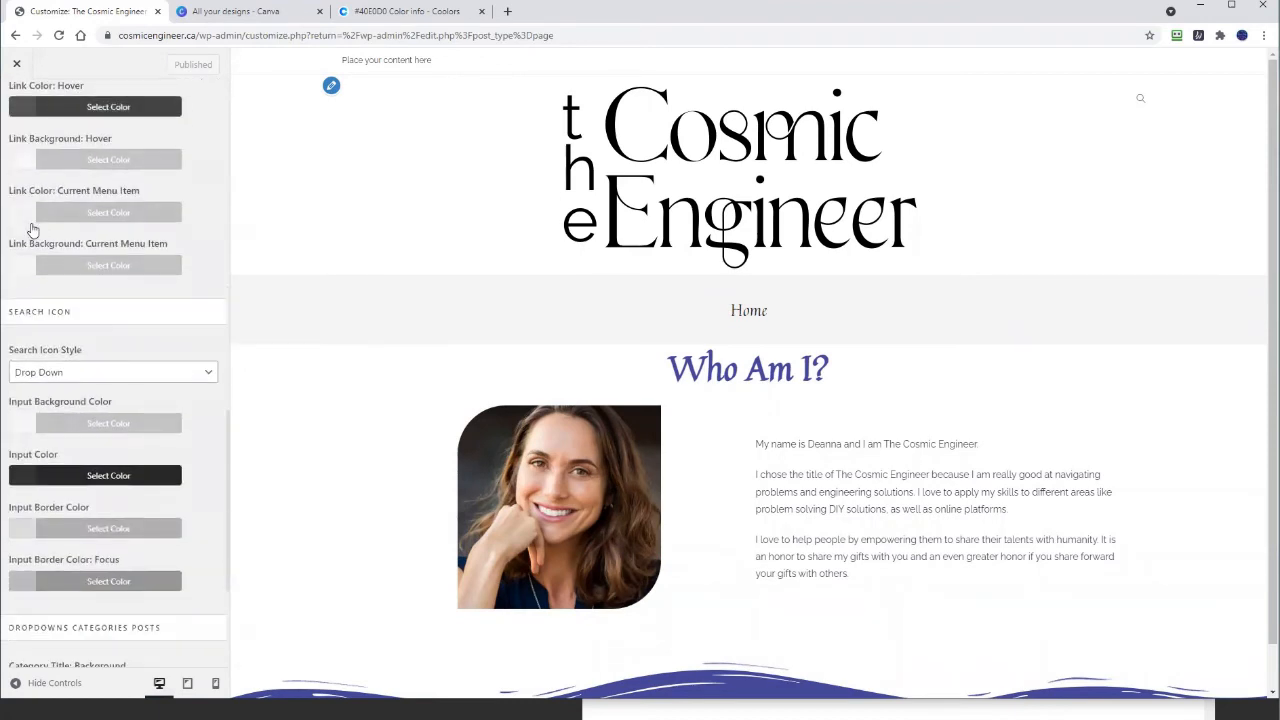
scroll(31, 228, "up", 16)
Step: Open the Header's Social Menu settings down to the social link fields
left_click(16, 103)
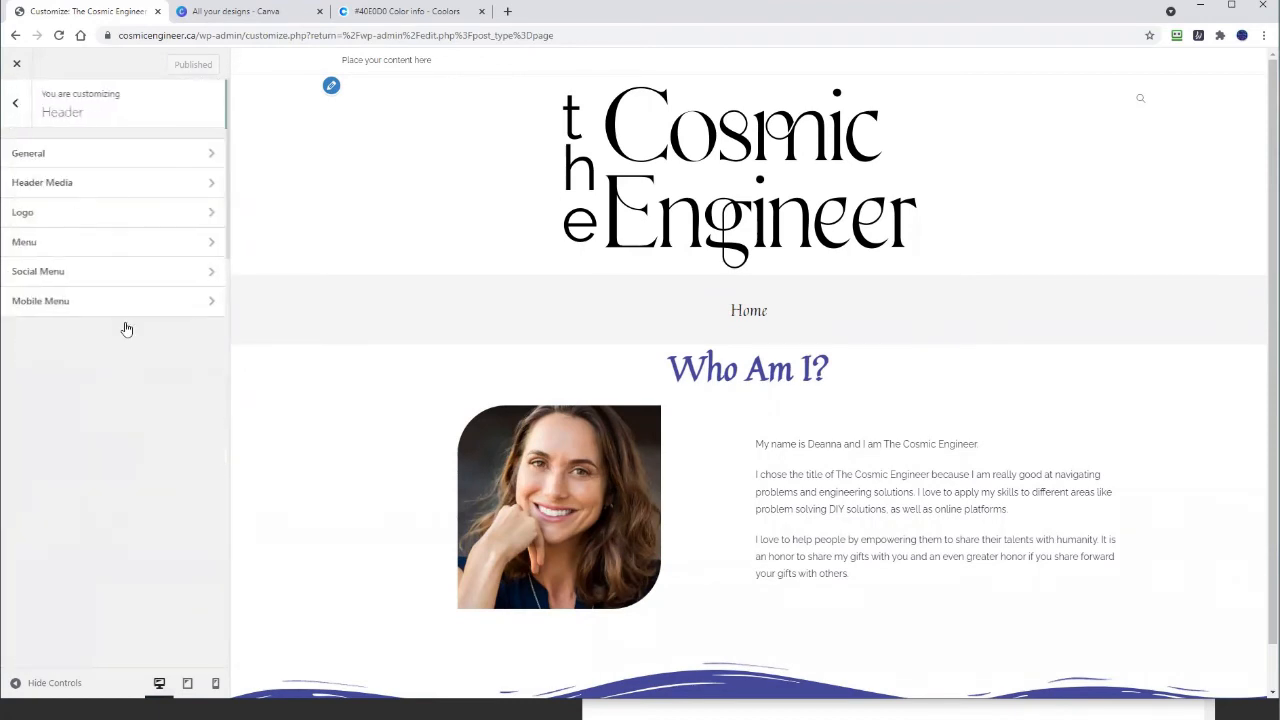
left_click(44, 278)
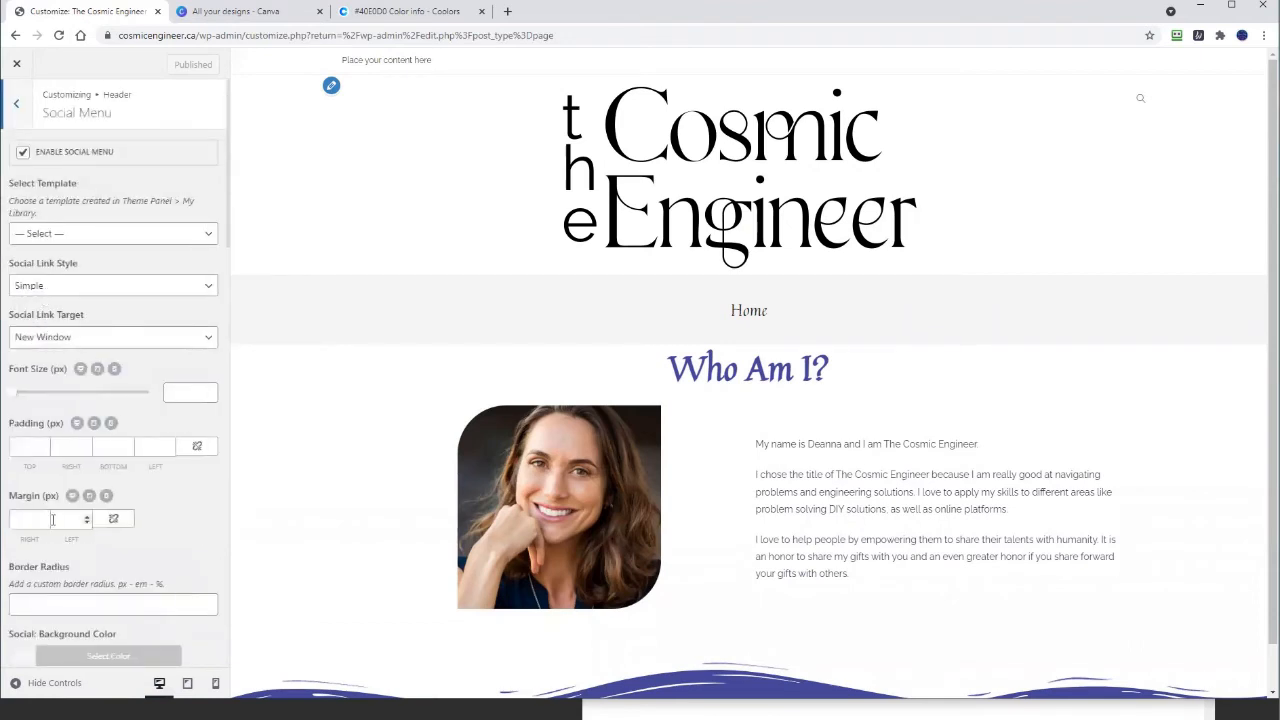
scroll(53, 530, "down", 8)
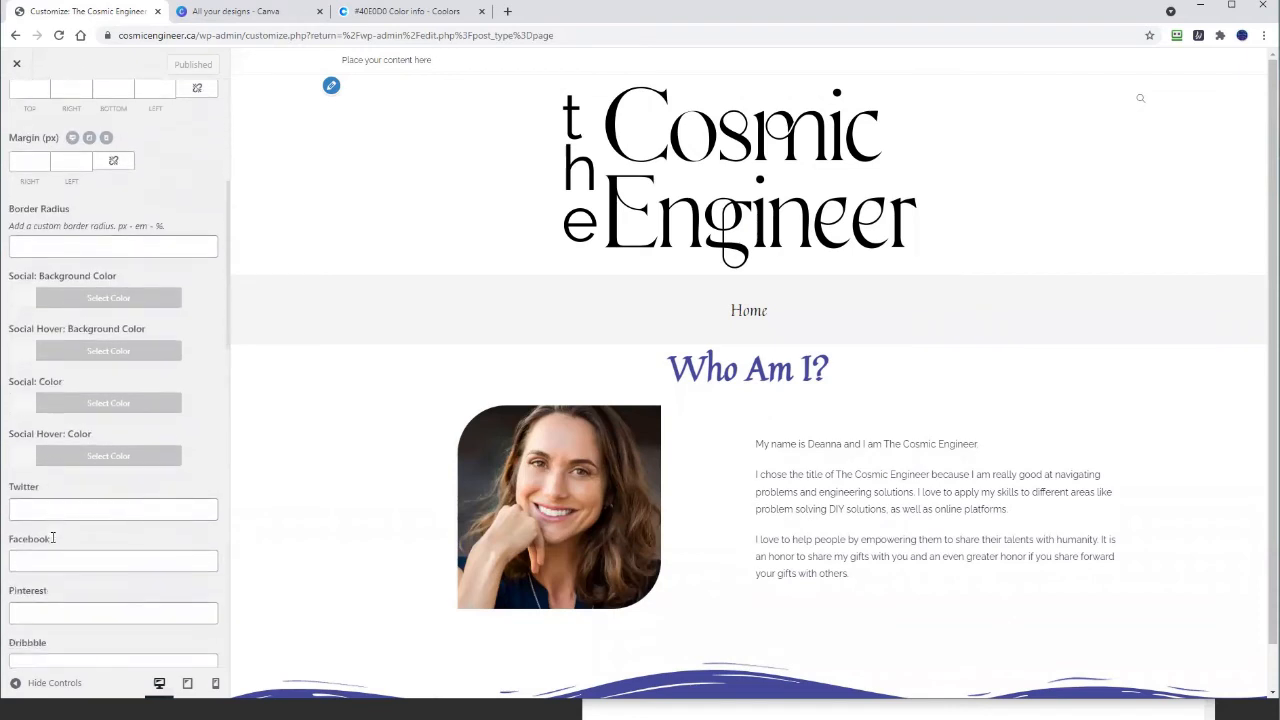
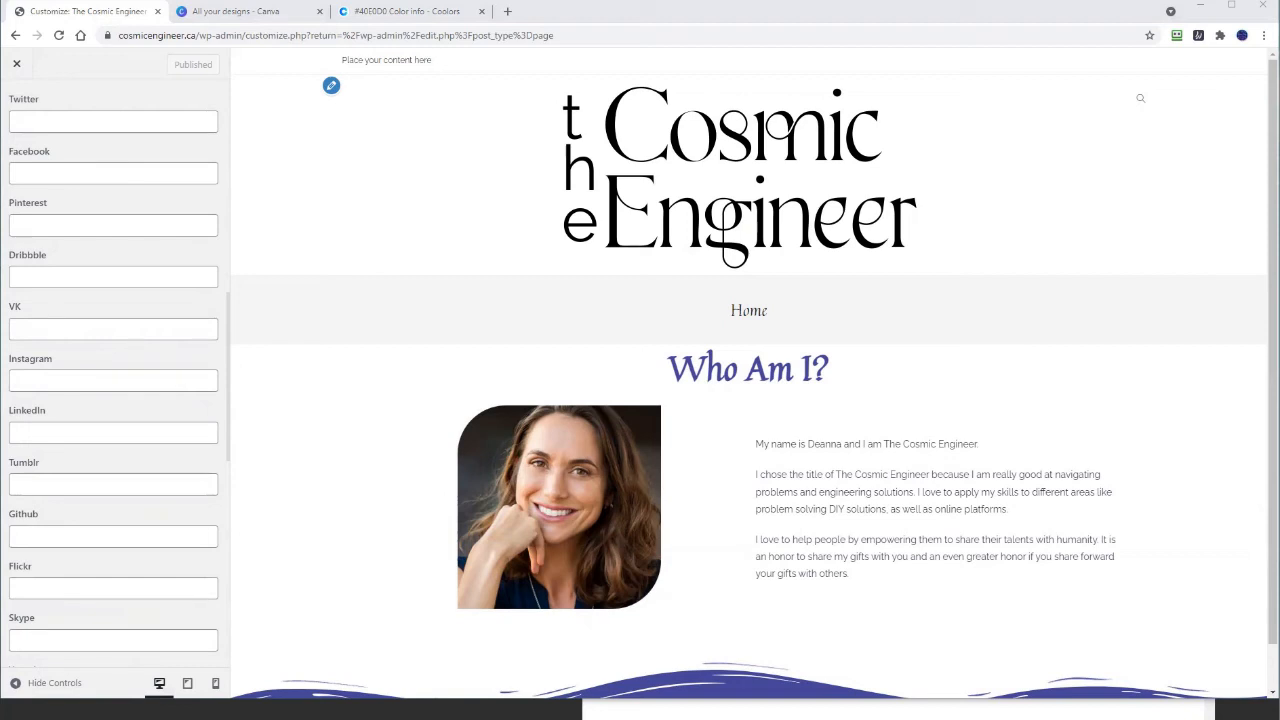
Step: Paste the YouTube channel URL as plain text into the social menu's YouTube field
scroll(80, 423, "down", 4)
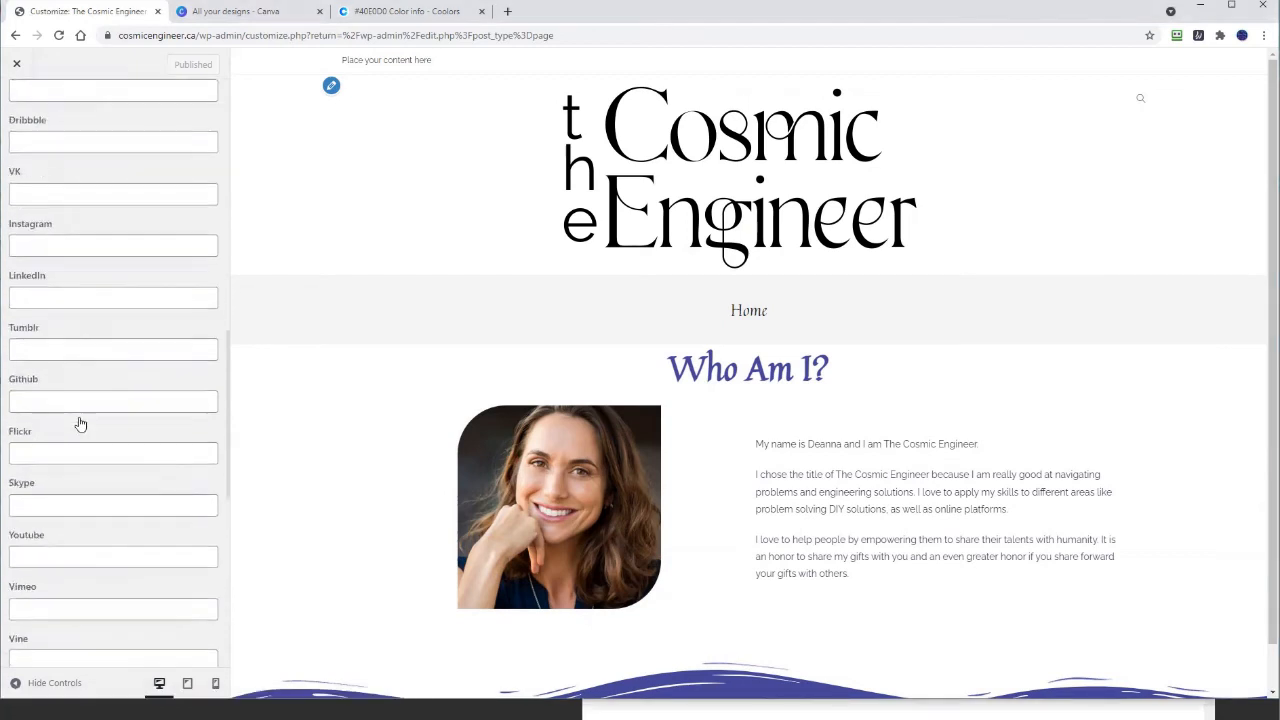
scroll(77, 474, "down", 1)
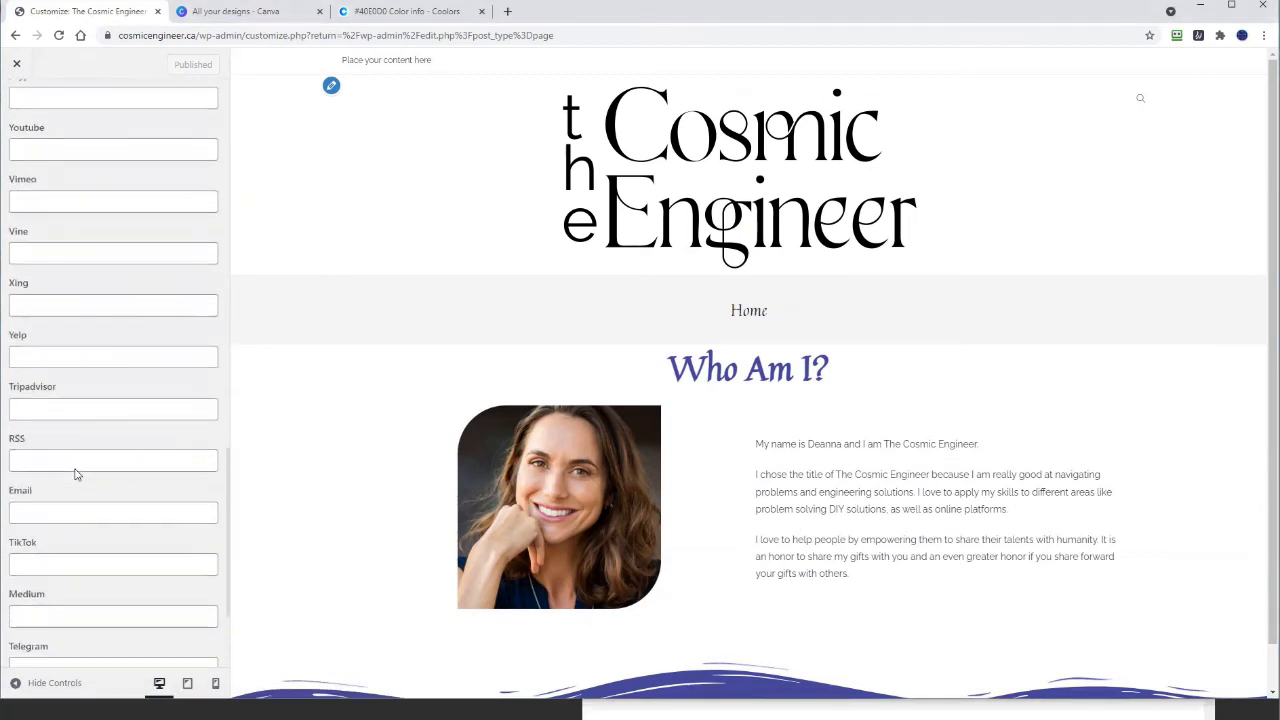
left_click(42, 513)
scroll(46, 566, "down", 2)
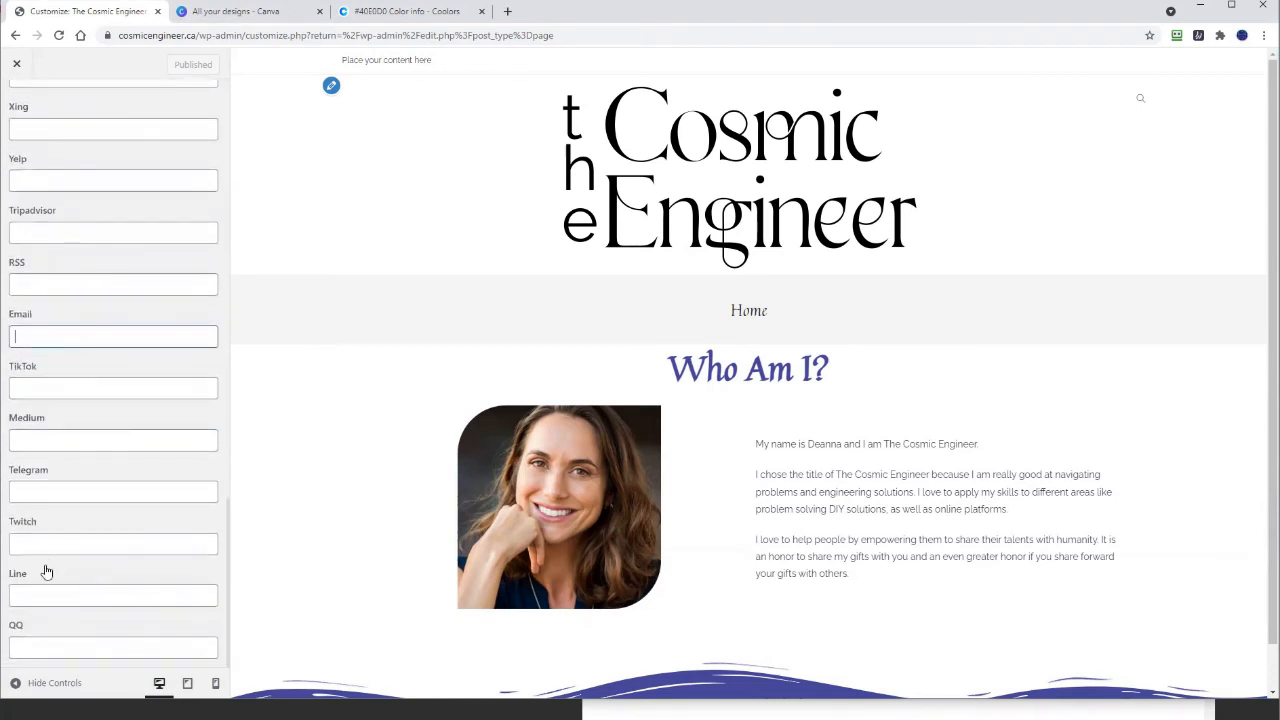
scroll(57, 536, "up", 2)
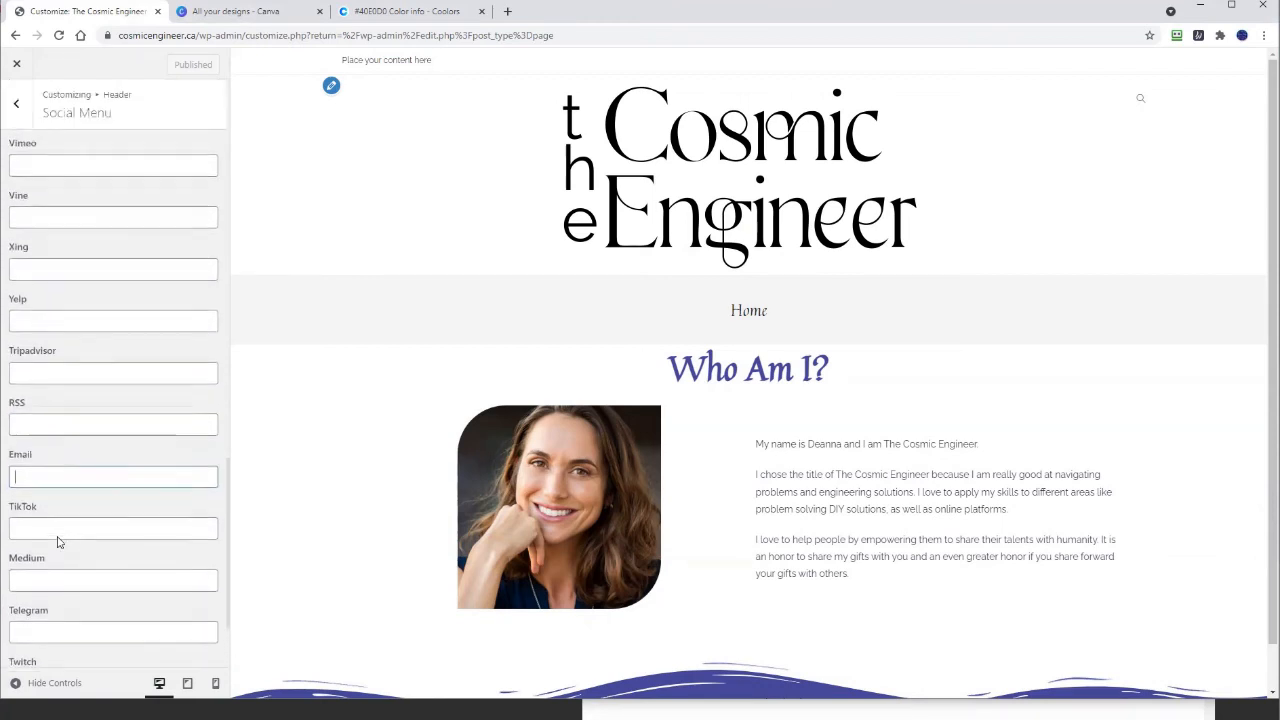
scroll(57, 542, "up", 2)
scroll(57, 542, "up", 2)
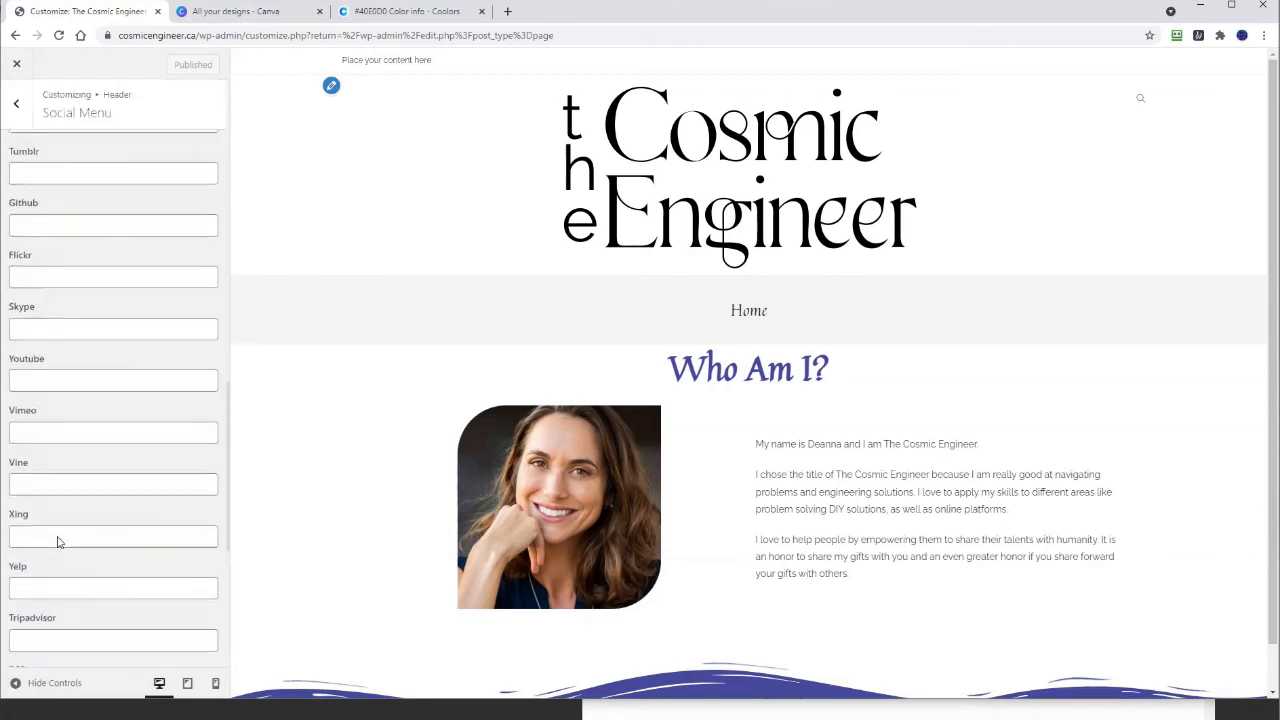
scroll(57, 542, "up", 1)
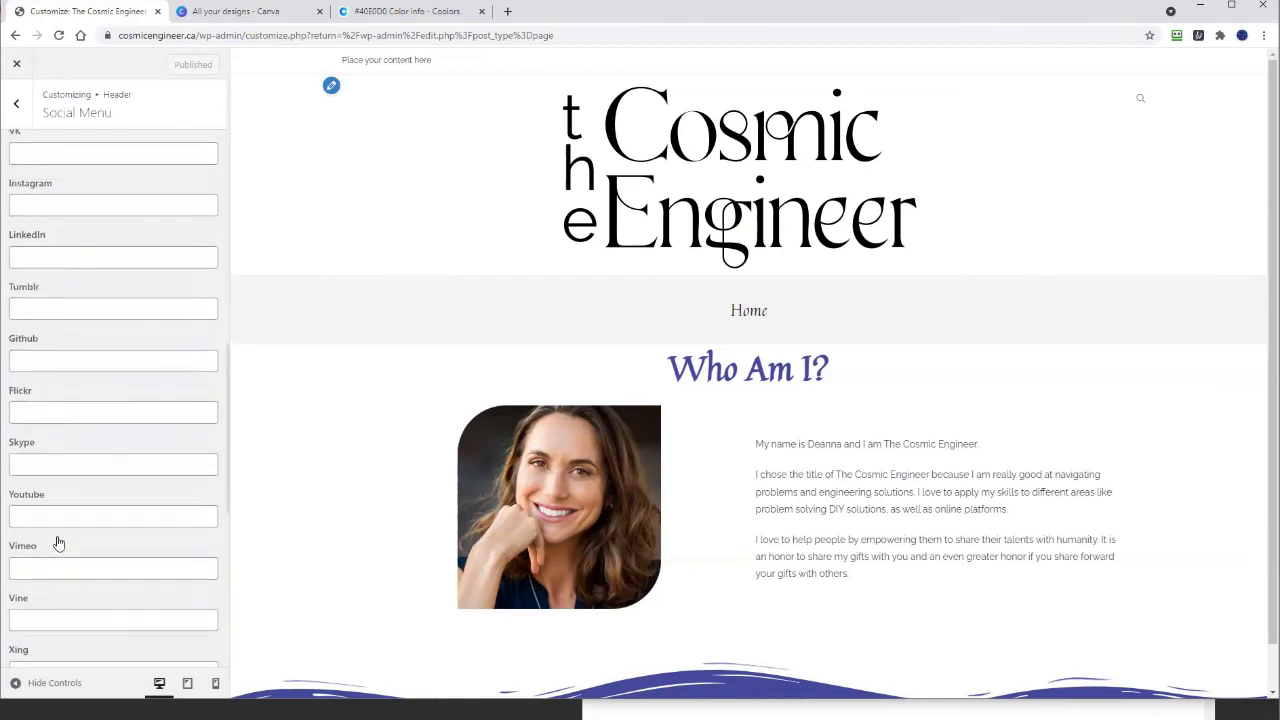
right_click(70, 518)
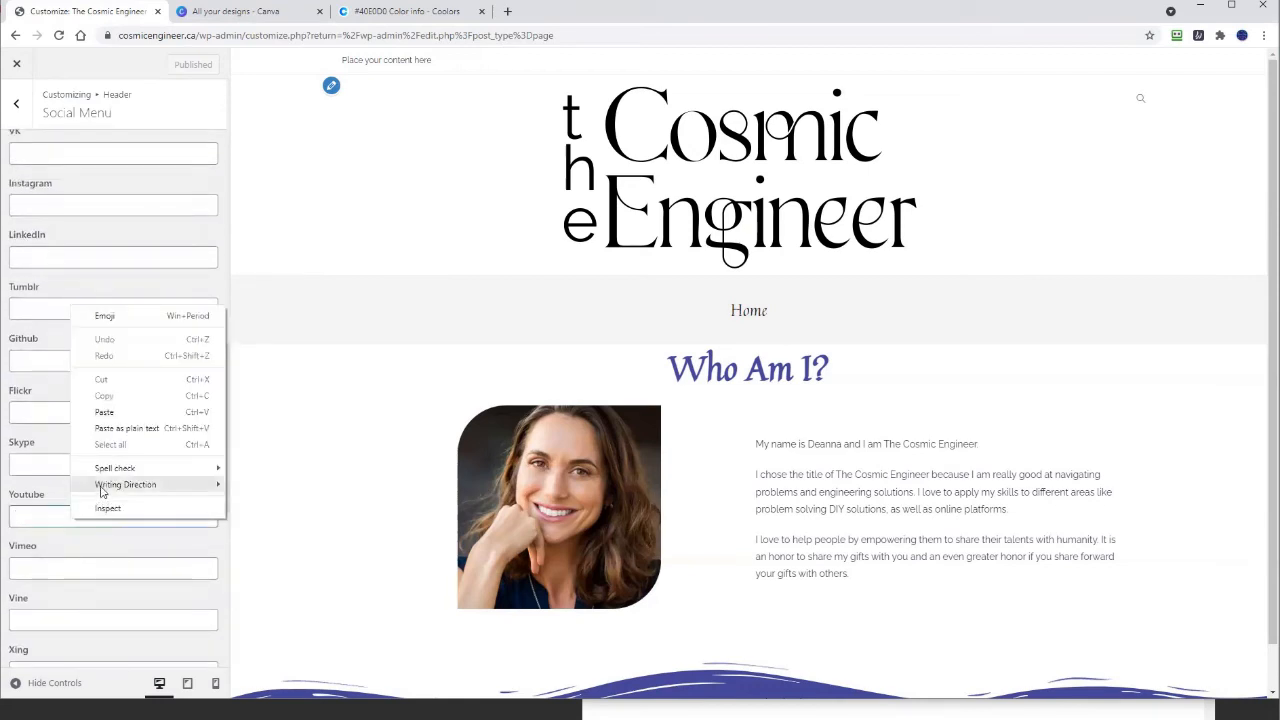
left_click(112, 430)
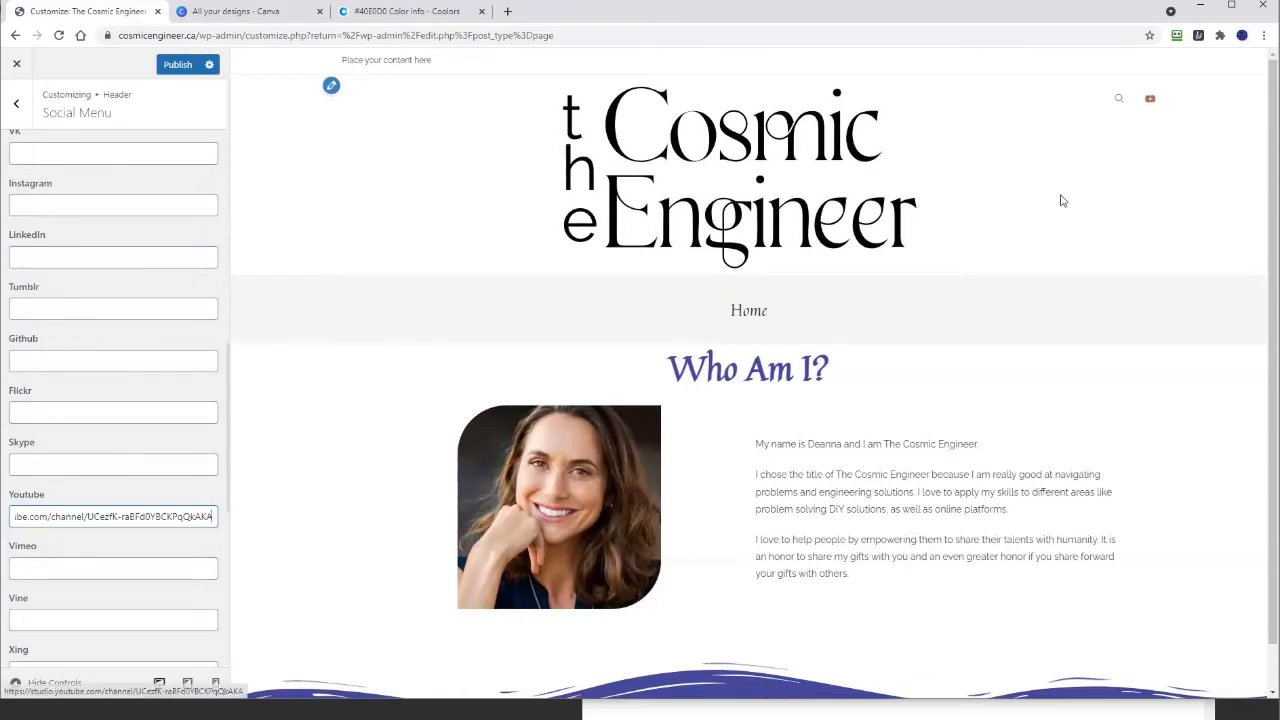
Step: Enter the contact e-mail address in the social menu's Email link field
scroll(50, 449, "up", 1)
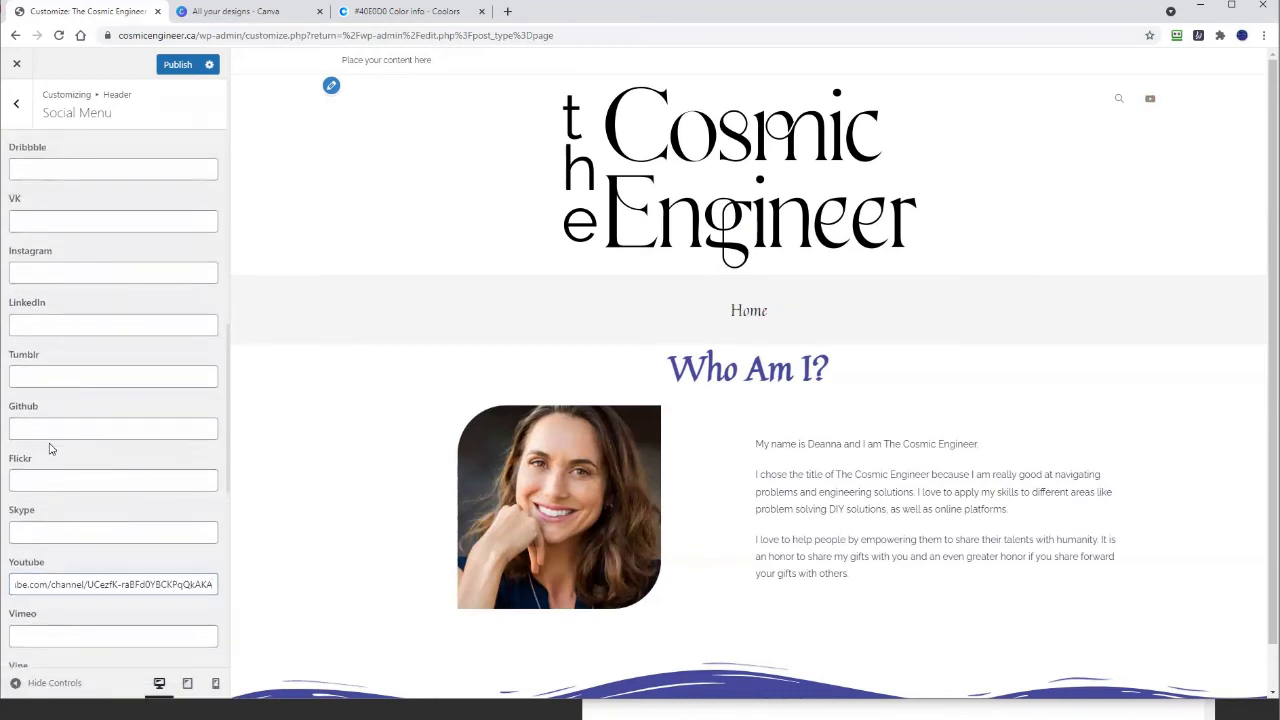
scroll(50, 449, "up", 3)
scroll(50, 449, "down", 7)
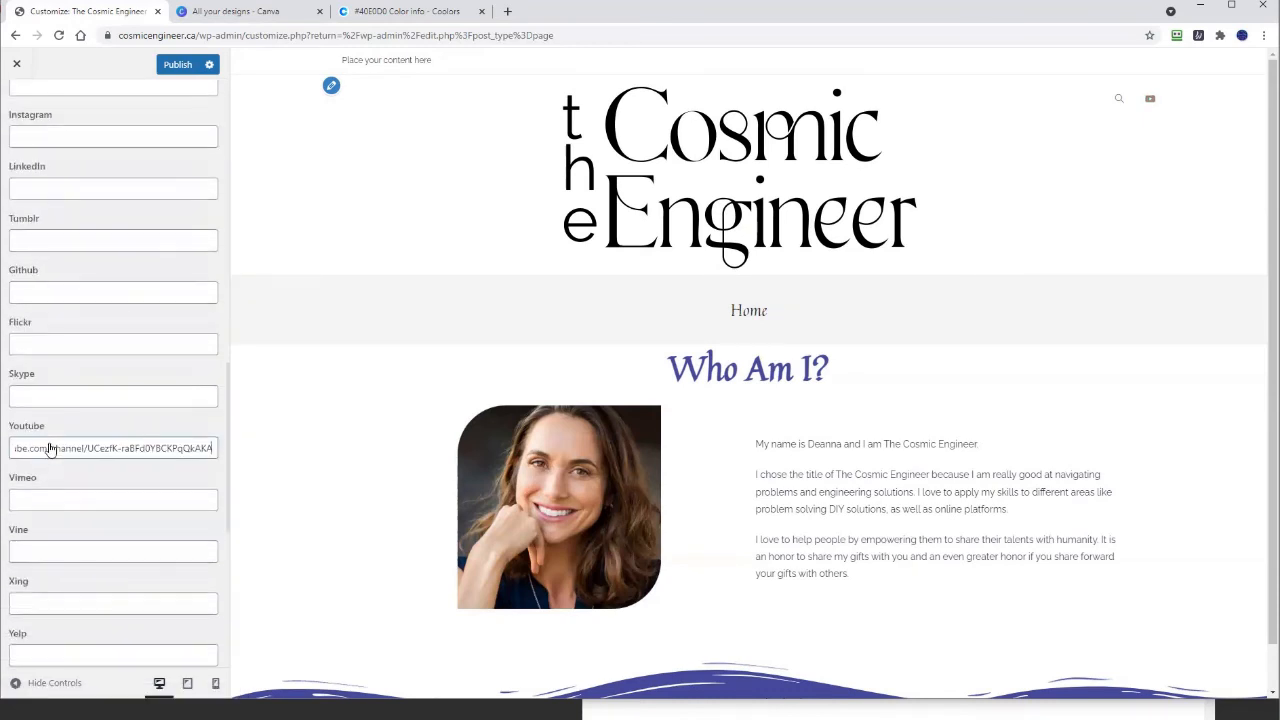
scroll(50, 449, "down", 2)
left_click(62, 397)
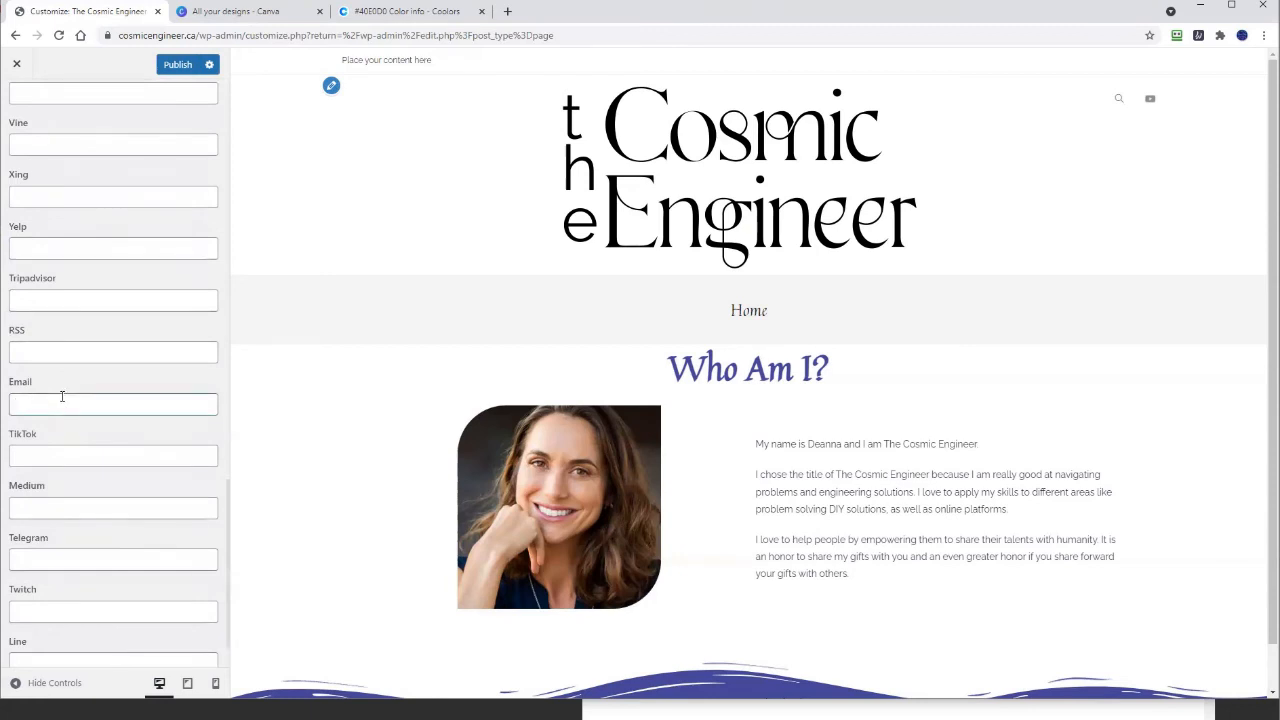
left_click(57, 348)
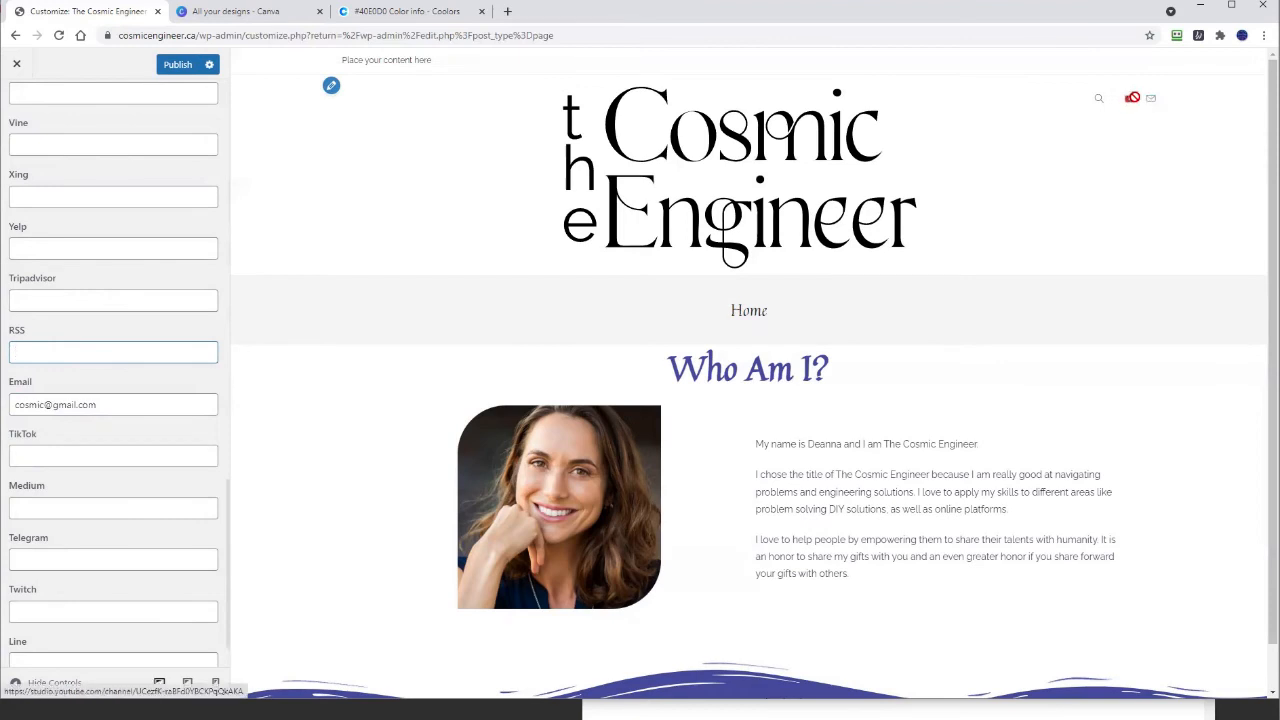
Step: Set the Facebook and Instagram links to facebook.com/ and instagram.com/
scroll(145, 324, "up", 2)
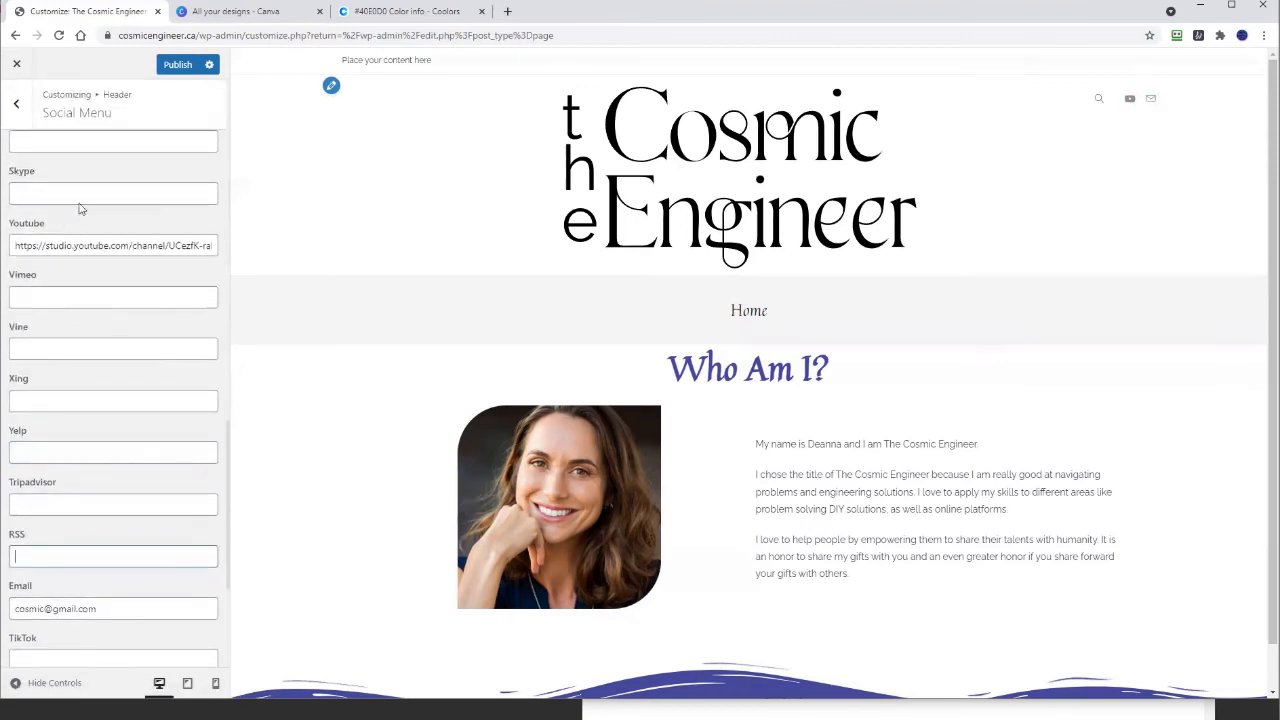
scroll(100, 289, "up", 5)
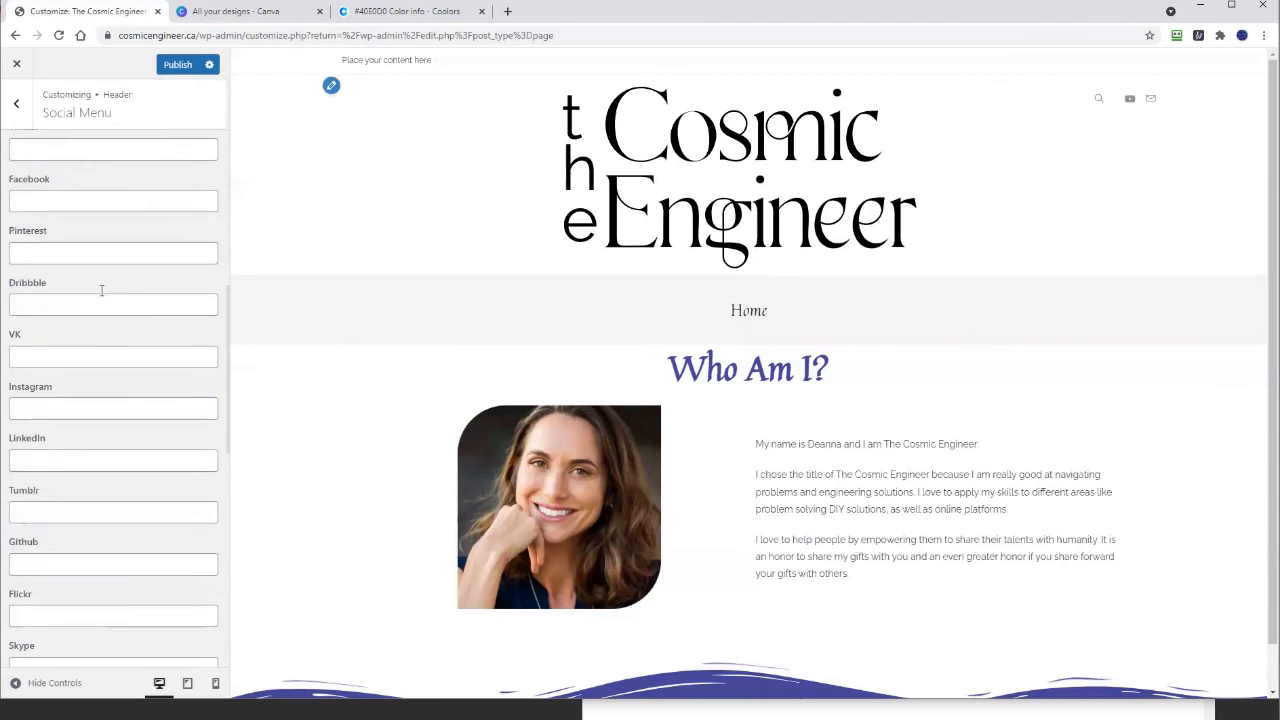
left_click(93, 204)
type("facebook.com/")
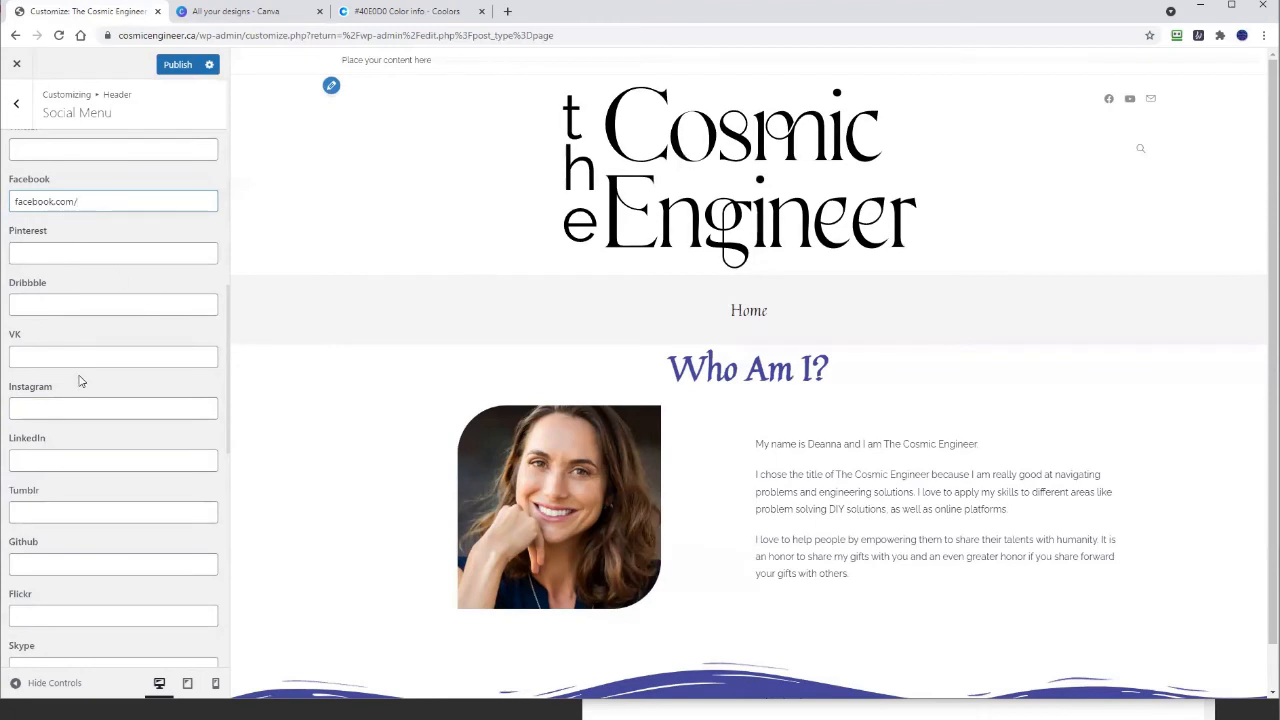
left_click(80, 406)
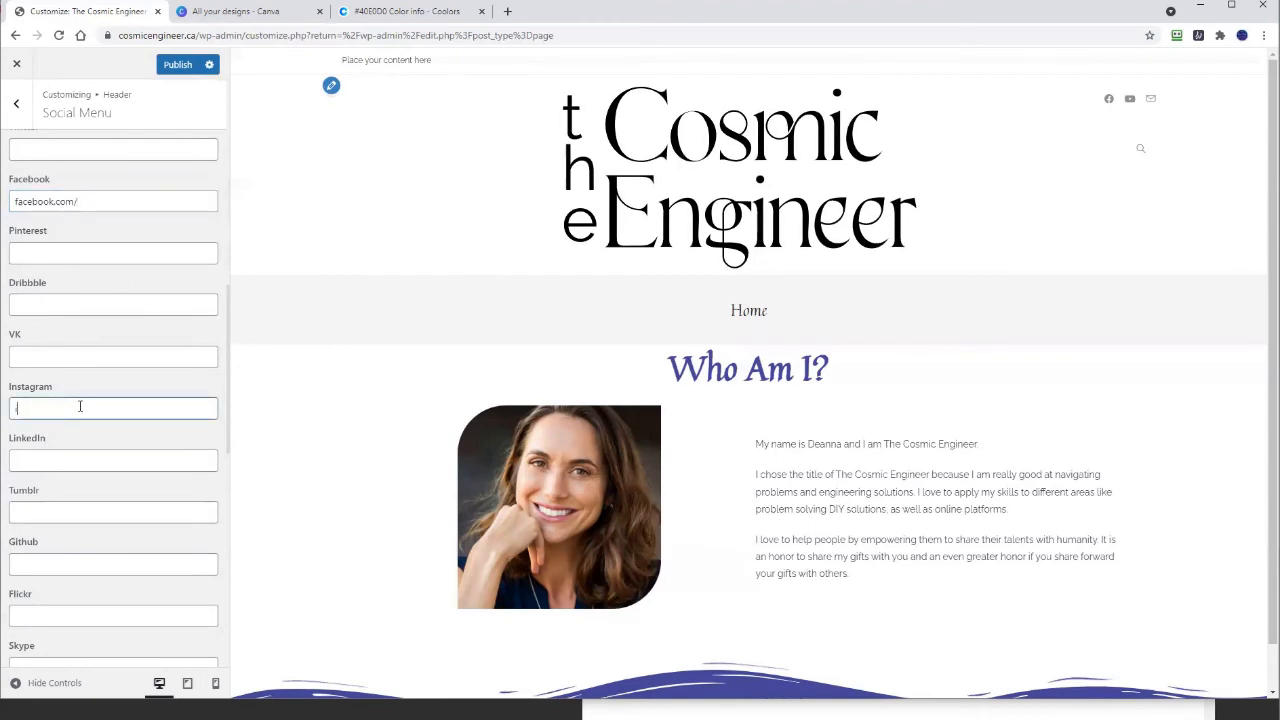
type("instagram")
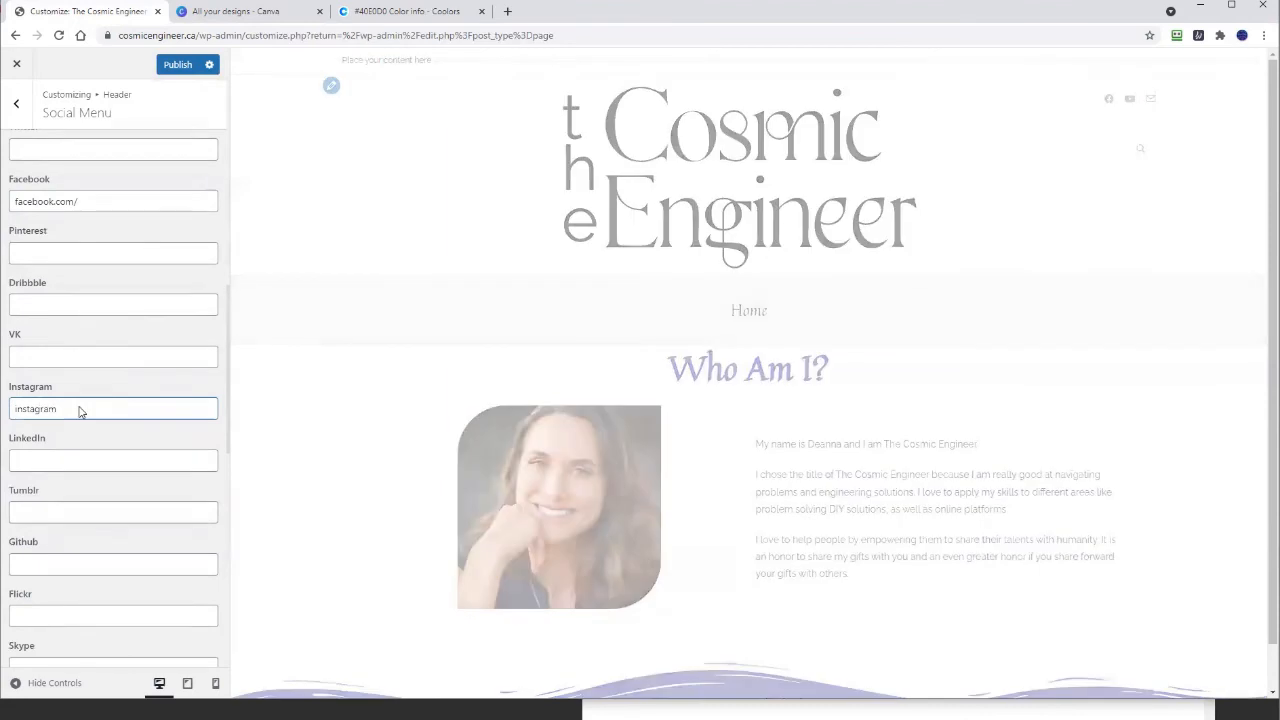
type(".com/")
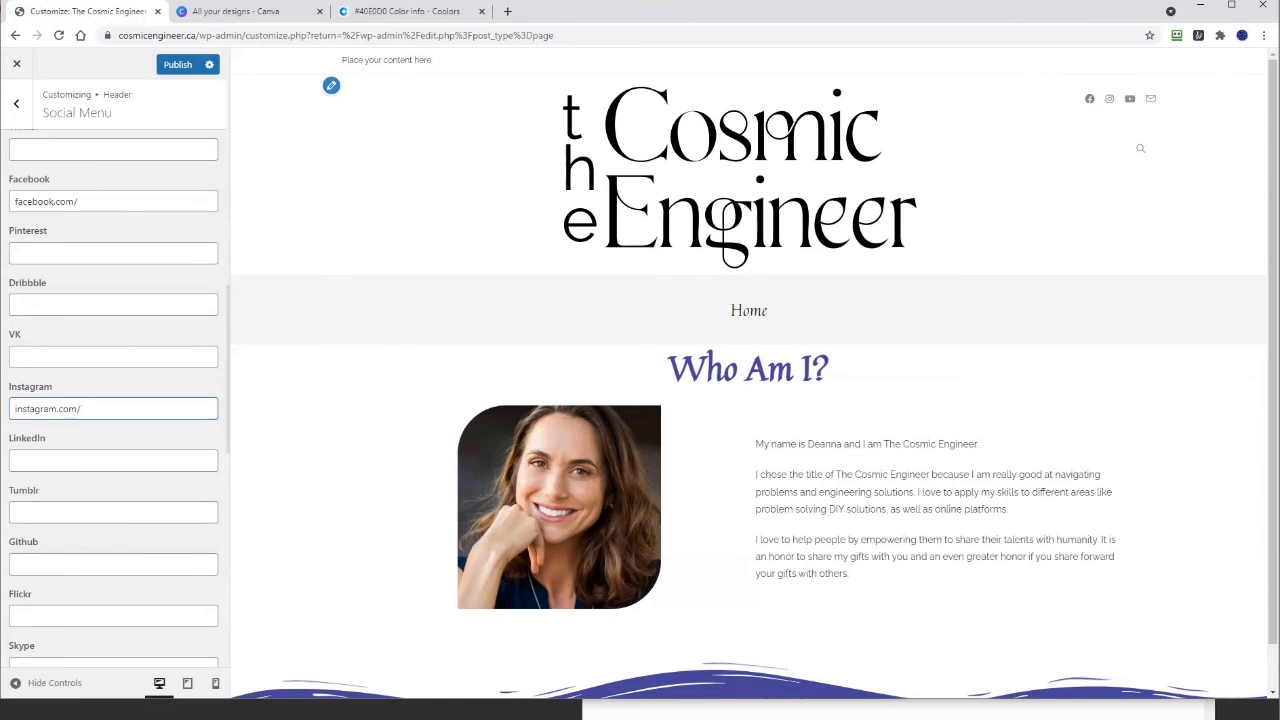
scroll(88, 325, "up", 10)
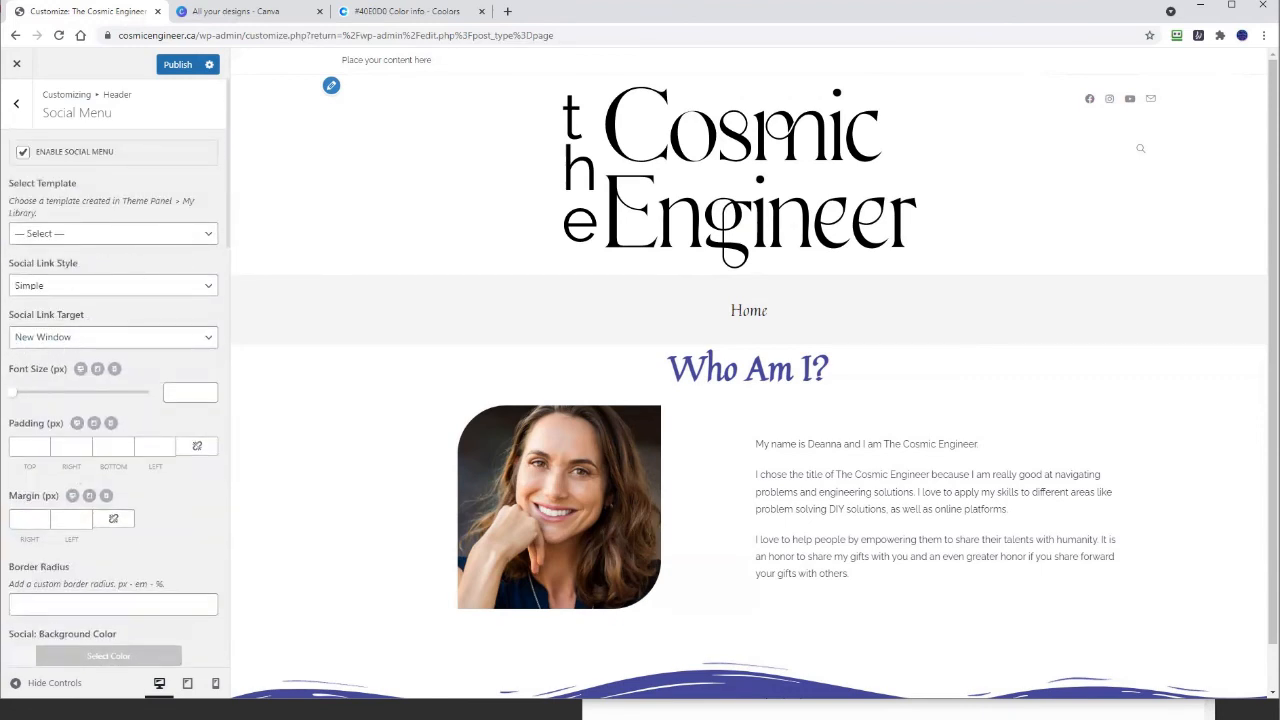
scroll(67, 258, "down", 1)
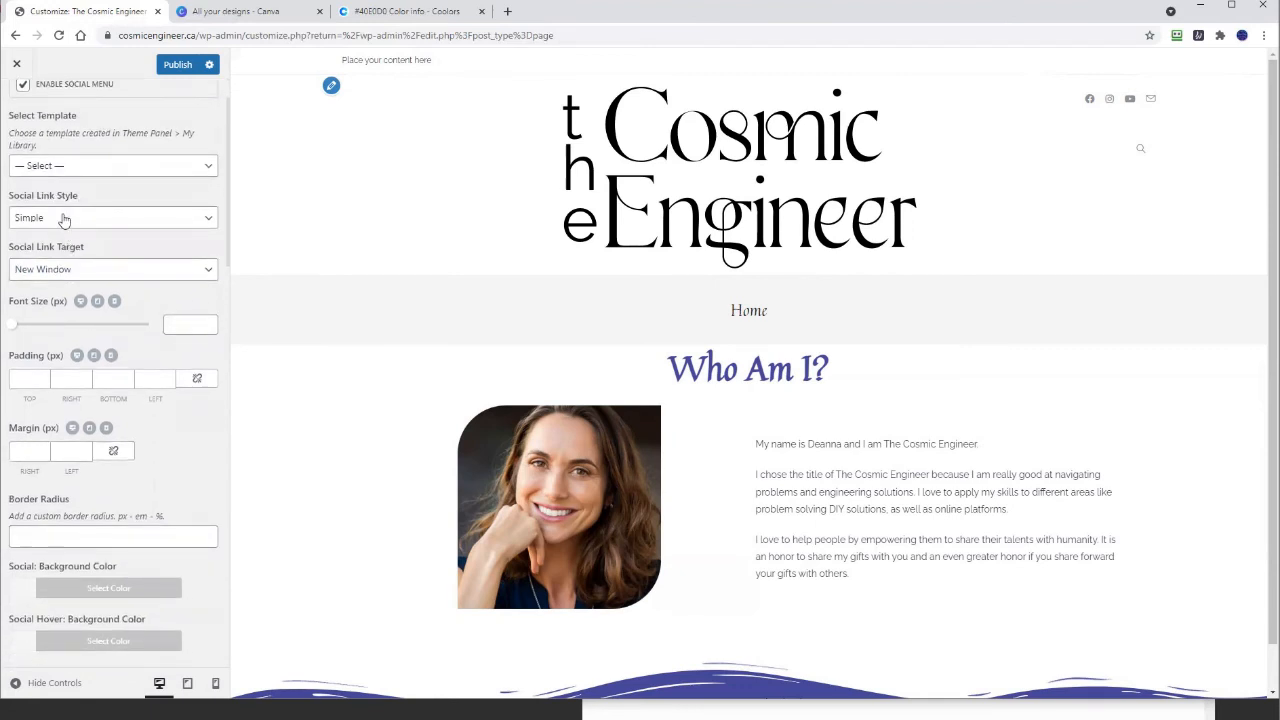
left_click(63, 218)
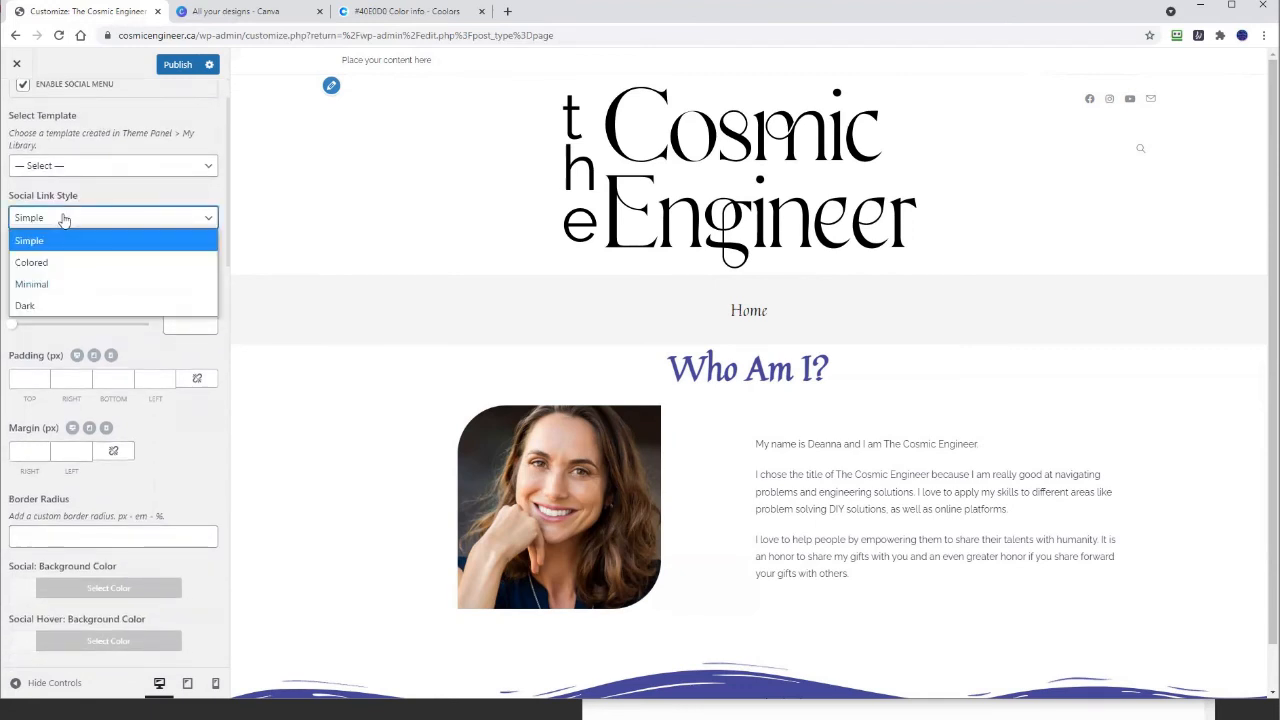
left_click(44, 265)
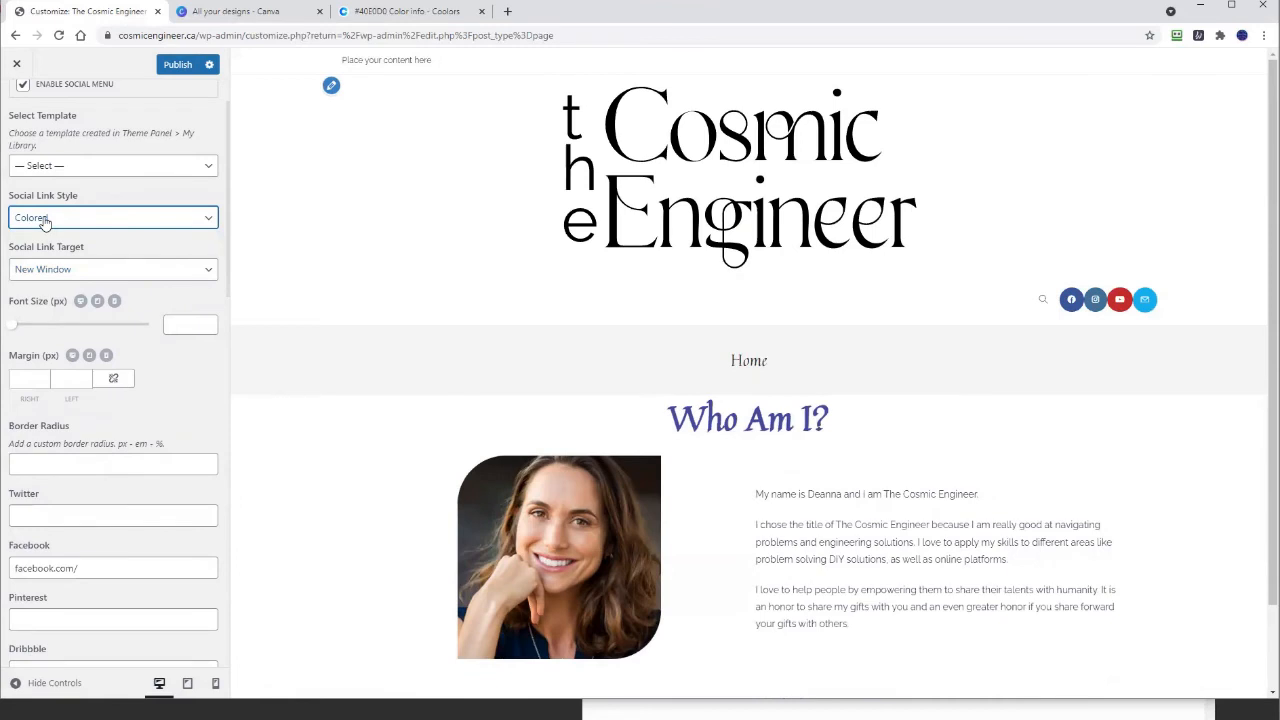
left_click(44, 221)
left_click(32, 283)
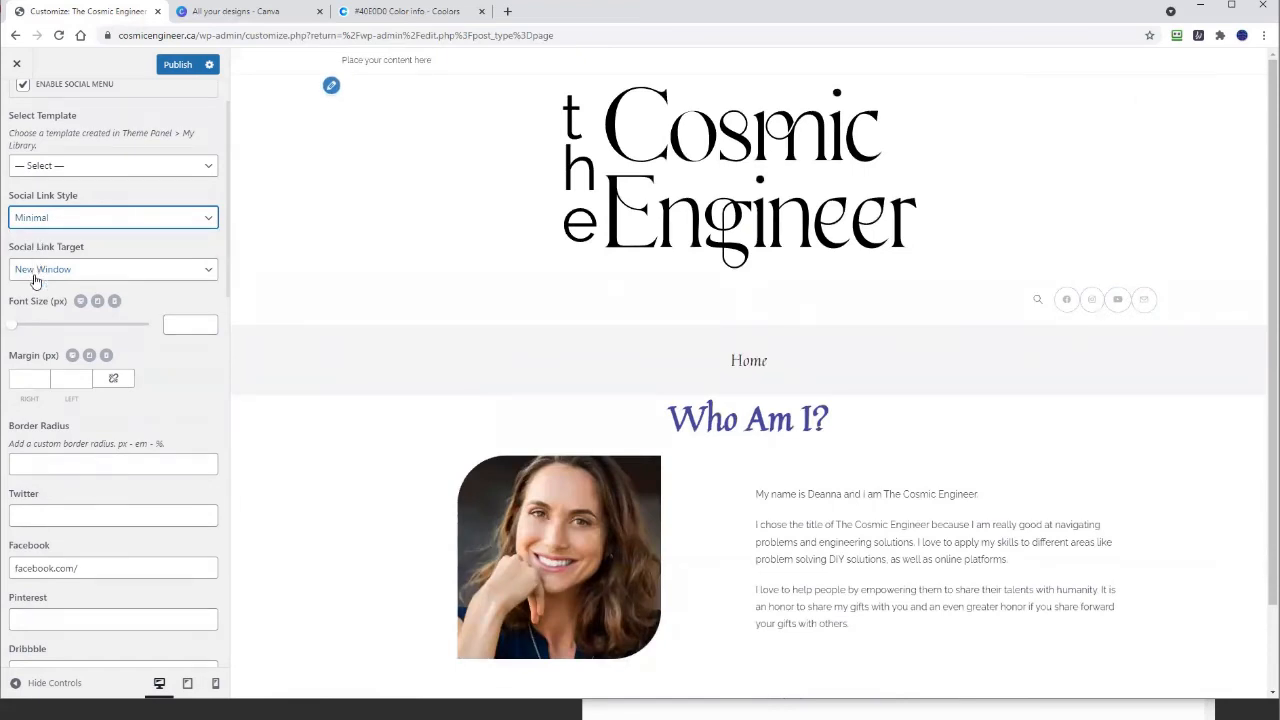
left_click(36, 270)
left_click(38, 219)
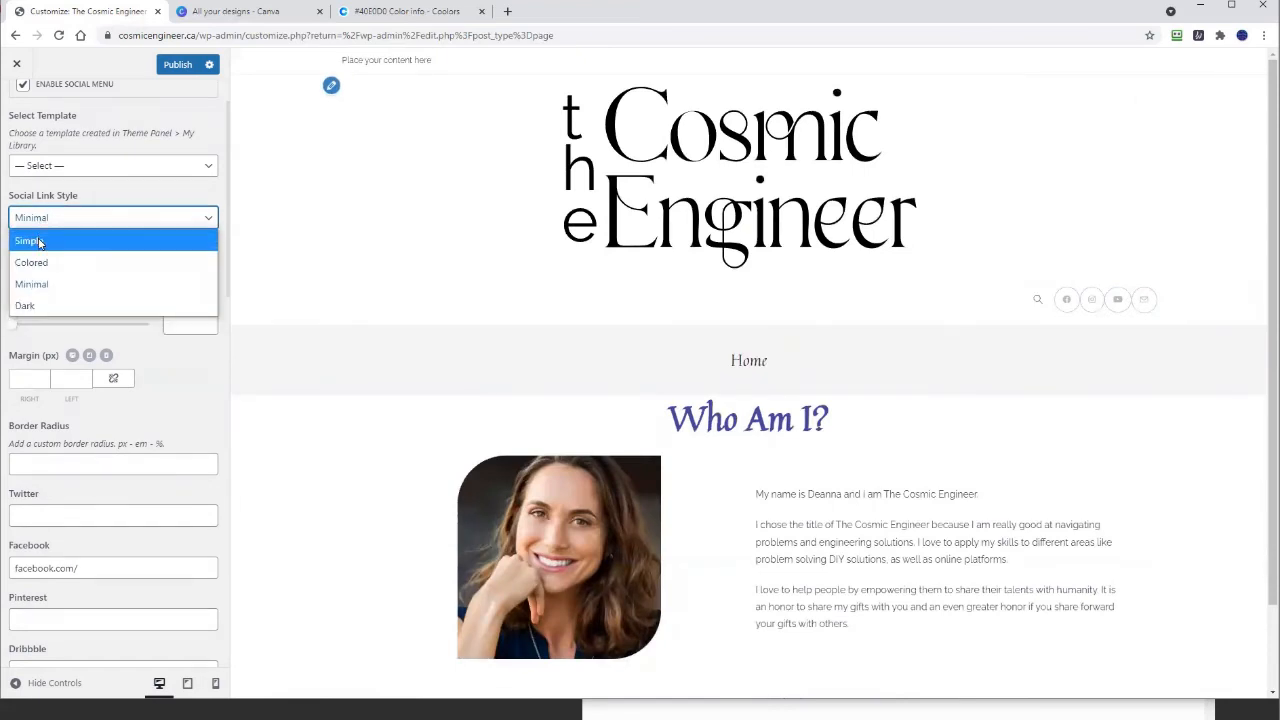
left_click(35, 262)
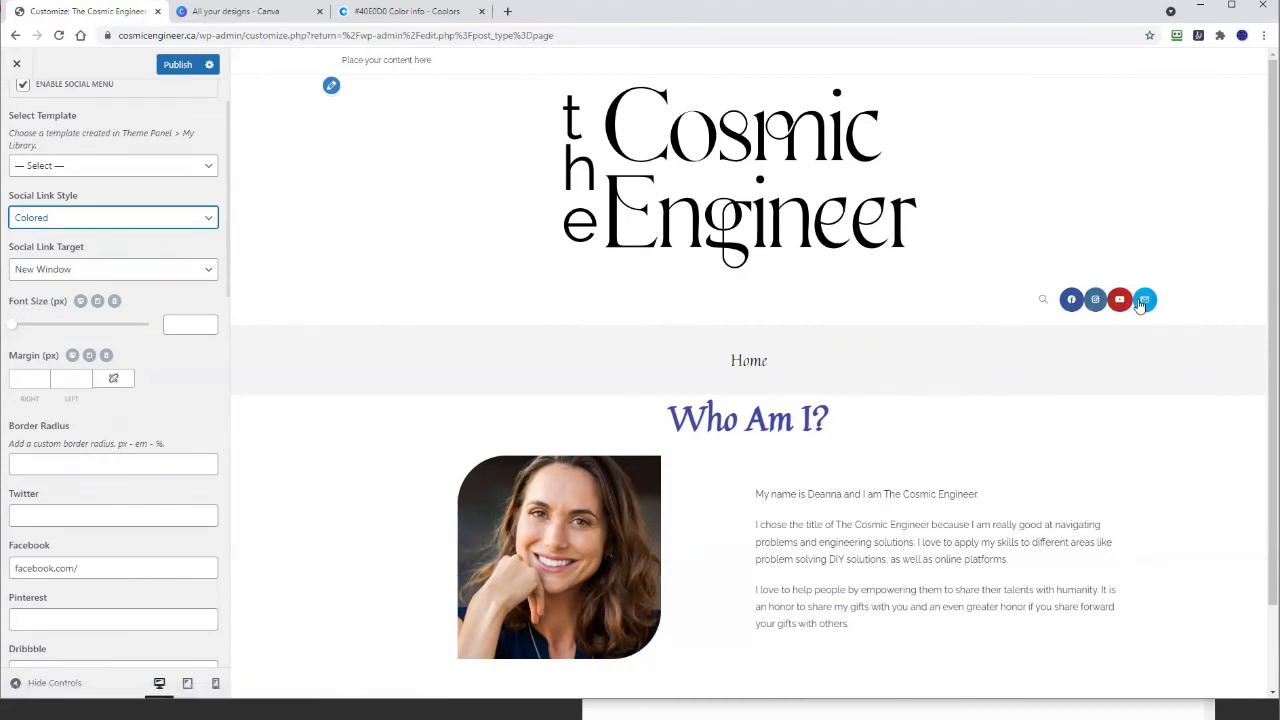
left_click(24, 219)
key("Return")
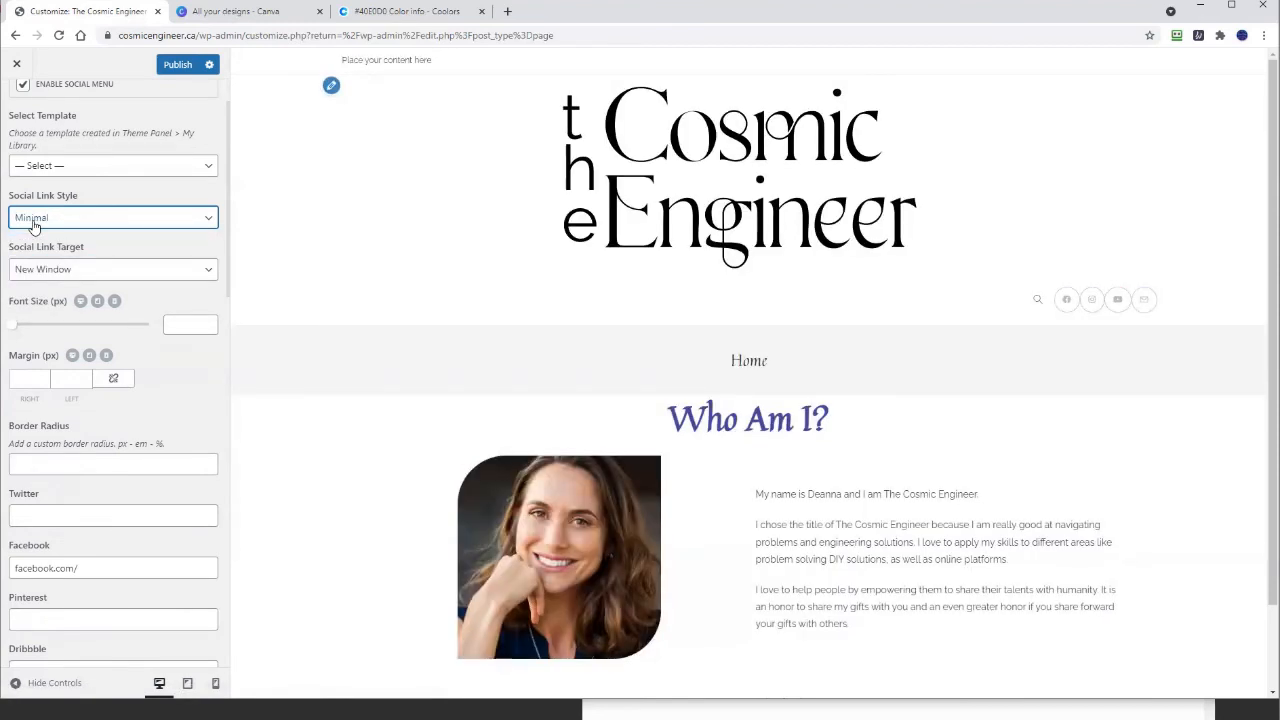
left_click(33, 222)
left_click(40, 310)
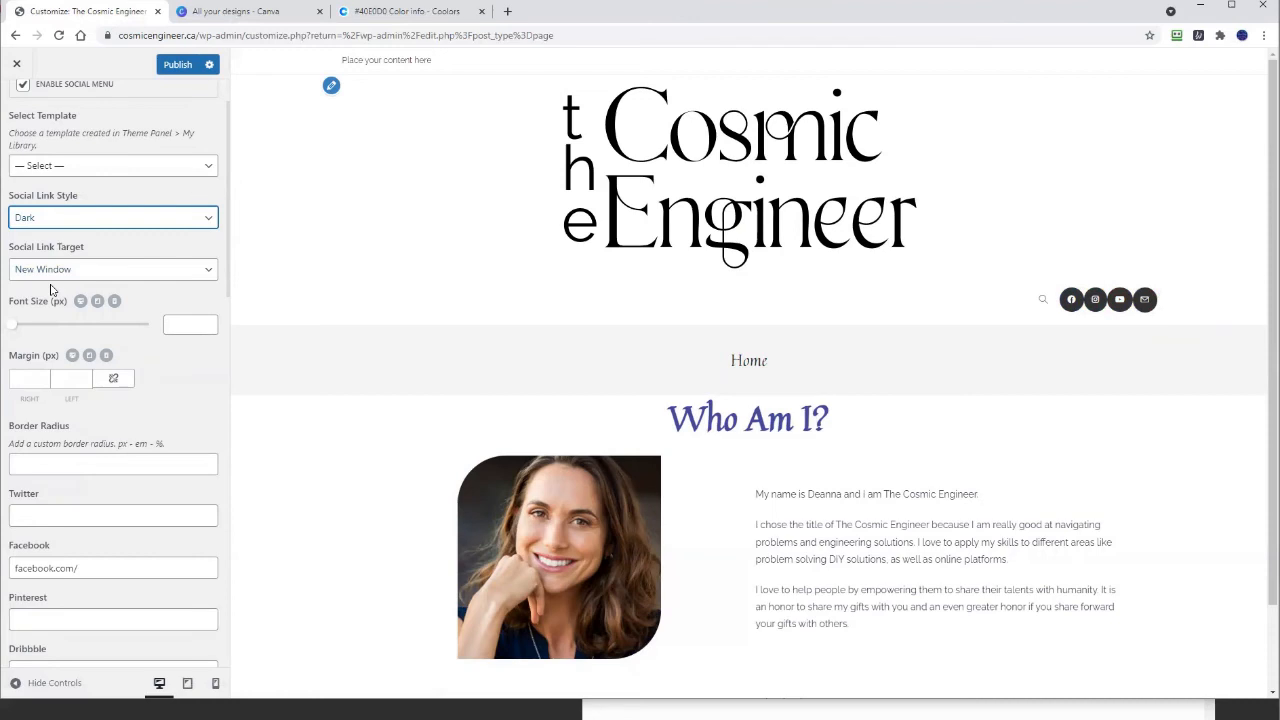
left_click(48, 224)
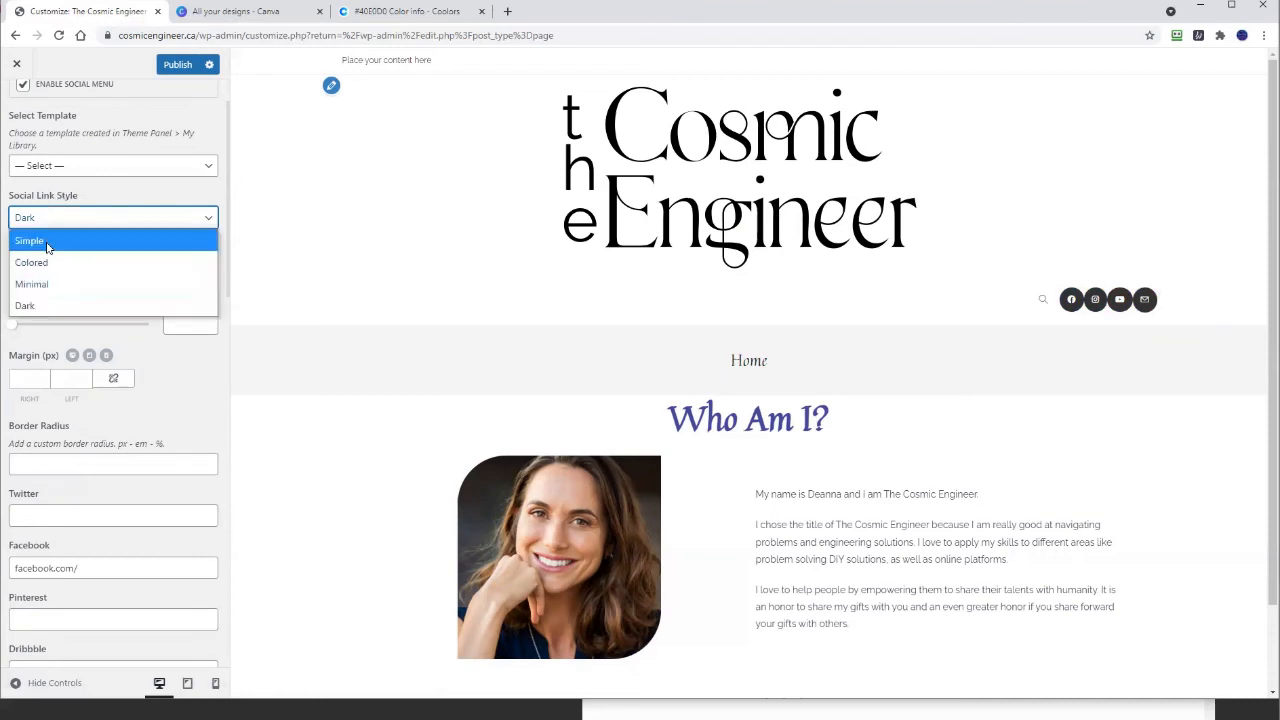
left_click(47, 241)
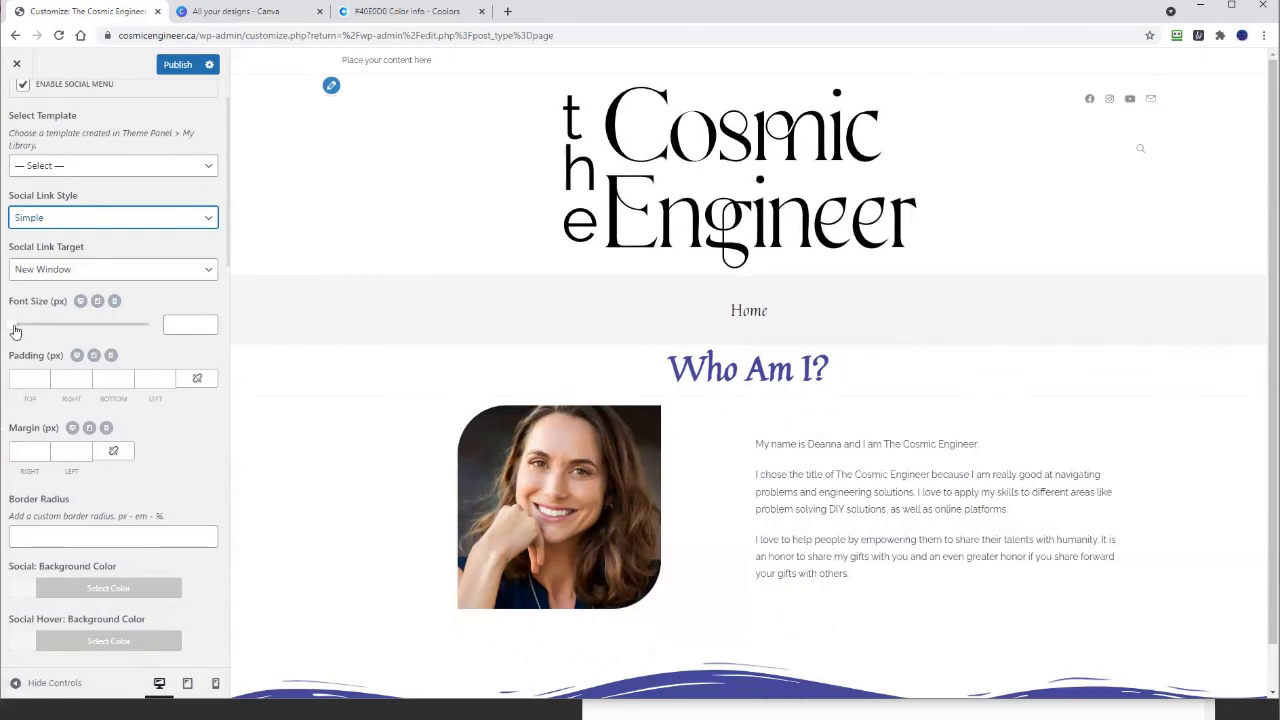
Step: Drag the social icons' Font Size slider down to 21 px
left_click_drag(15, 331, 52, 327)
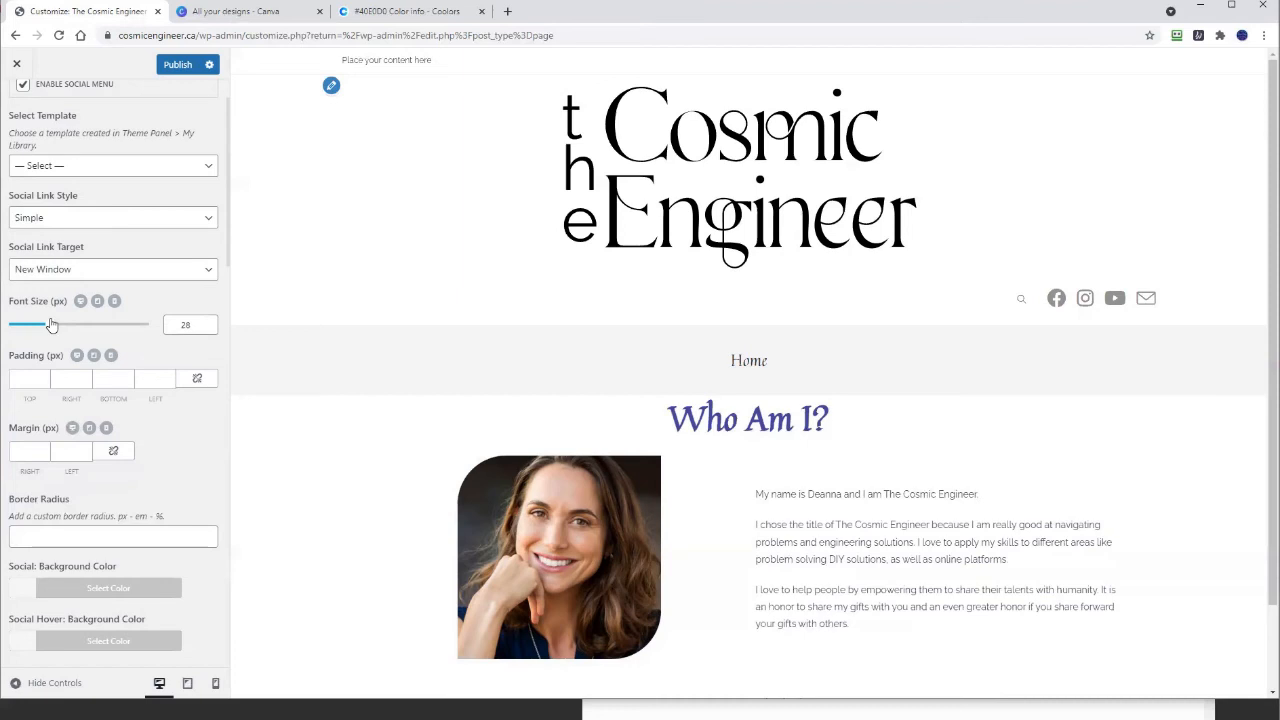
left_click_drag(52, 325, 42, 330)
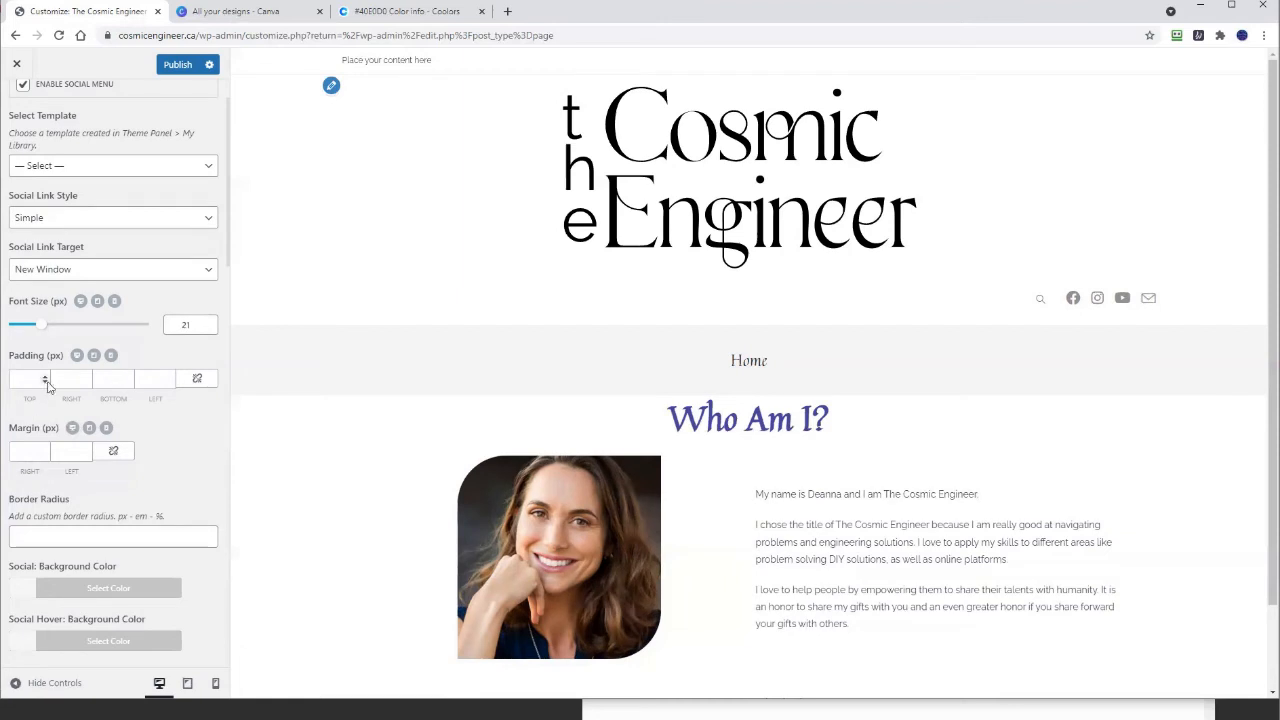
scroll(108, 440, "down", 3)
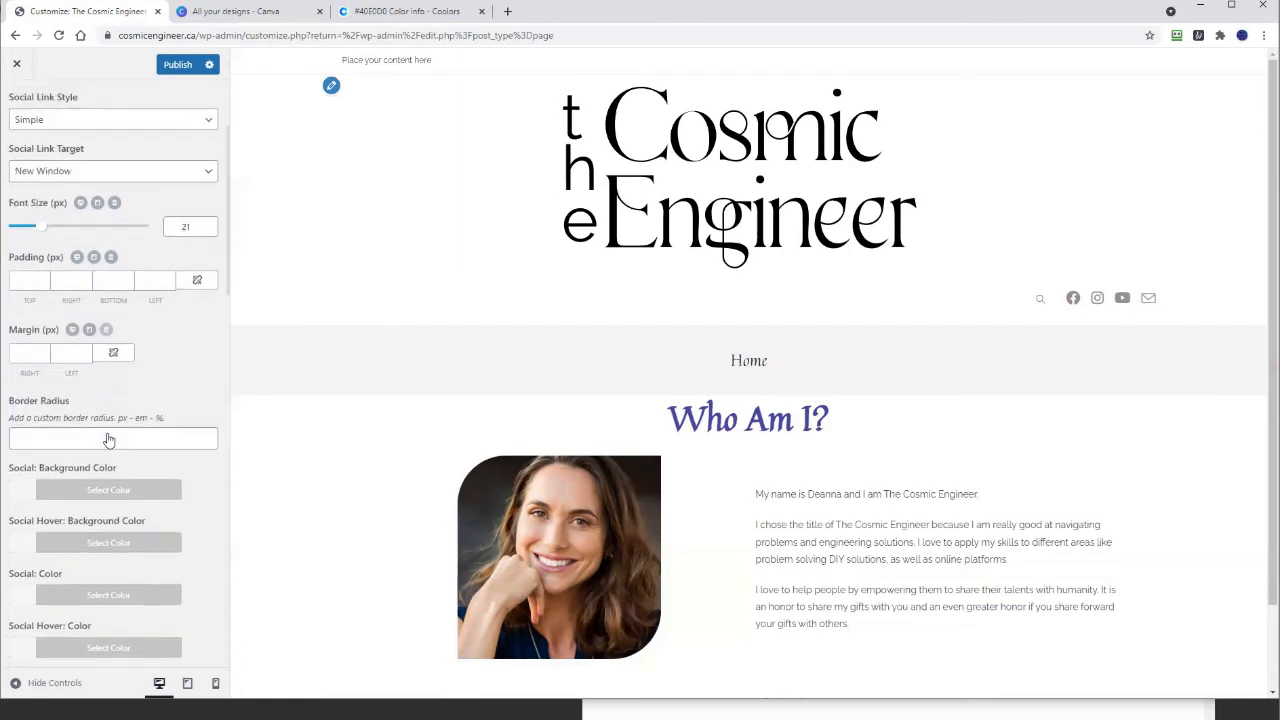
scroll(108, 440, "down", 3)
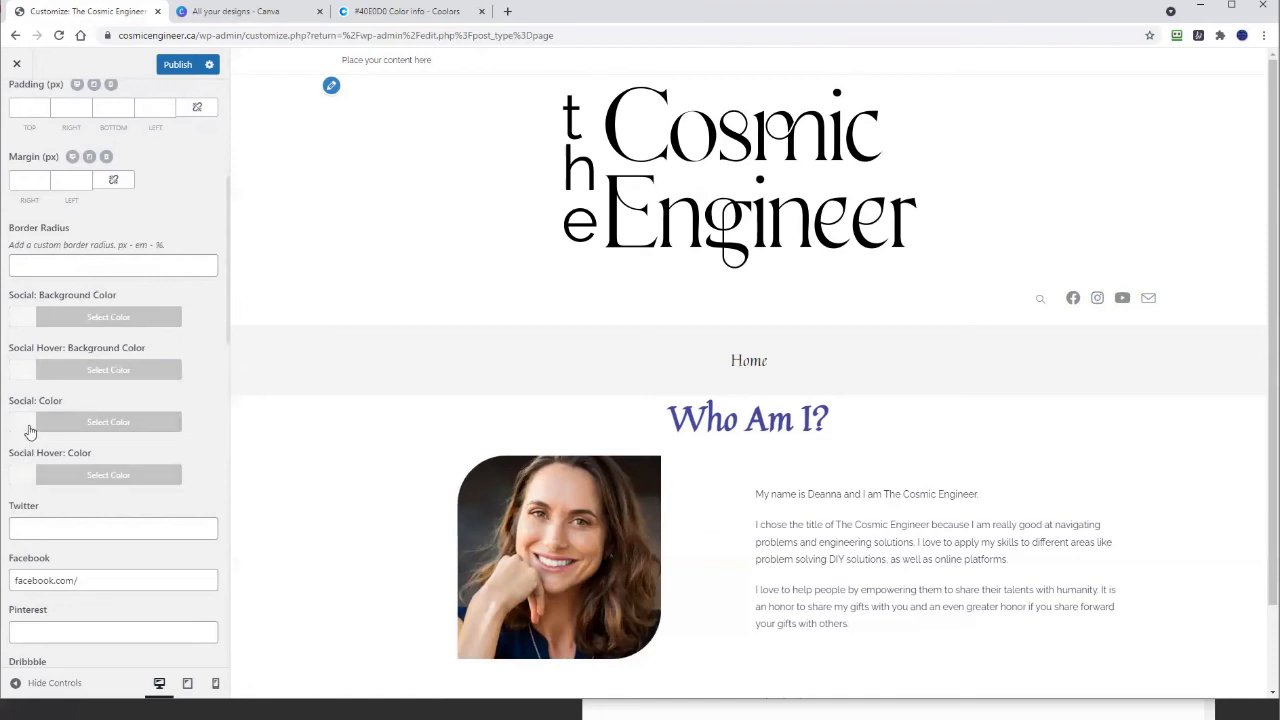
Step: Open the Social Background Color picker and delete the wrongly pasted text from its hex field
left_click(30, 319)
right_click(38, 350)
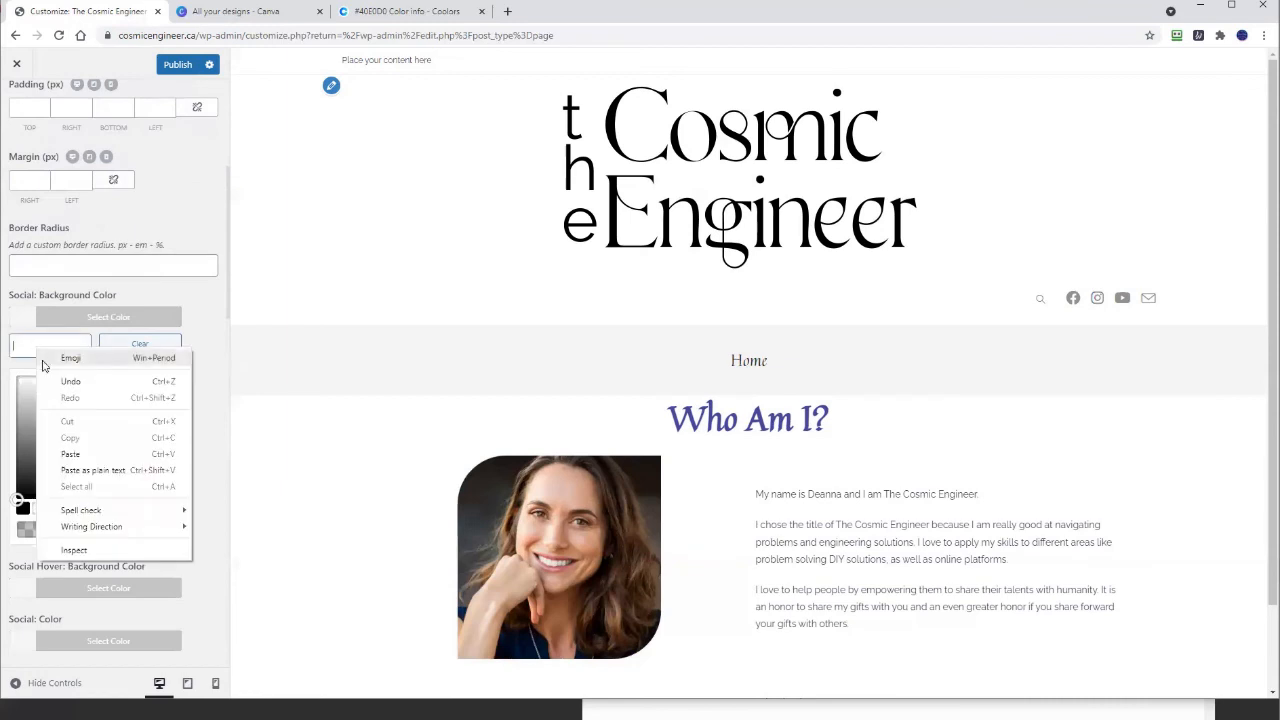
left_click(80, 470)
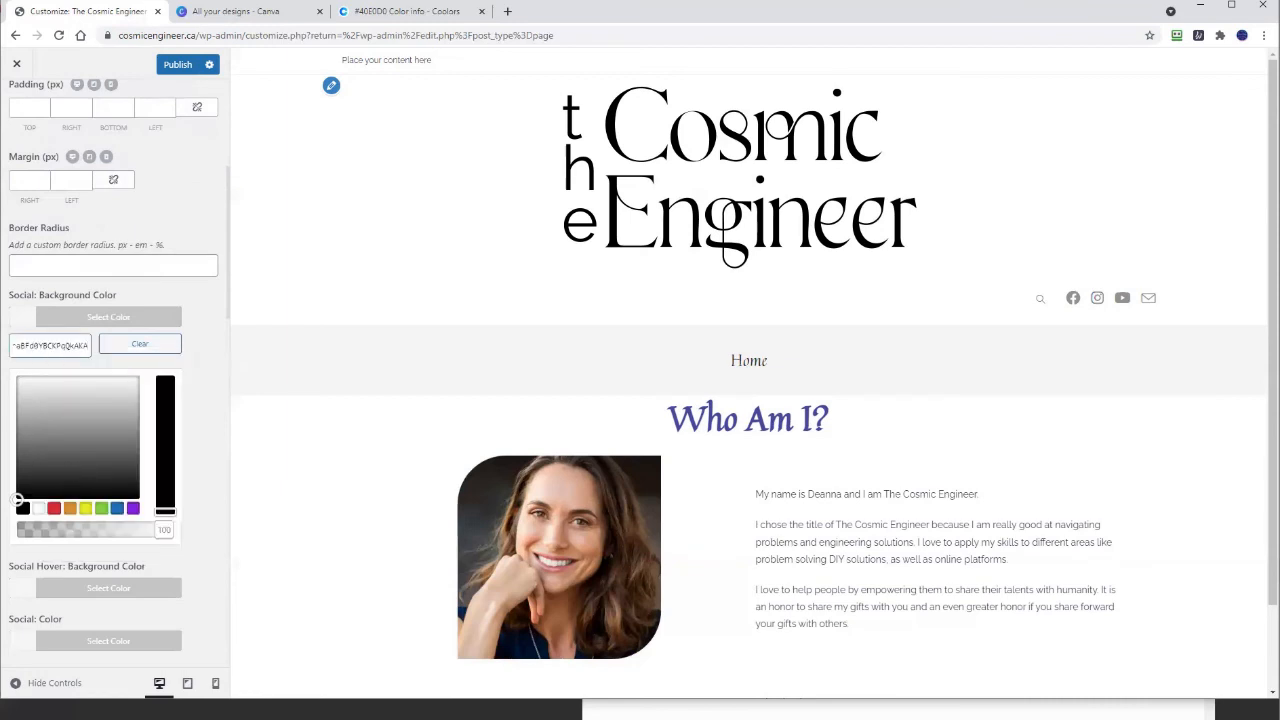
key("ctrl+a")
key("BackSpace")
Step: Apply #464b9d from the notes as the icon background, then clear it again
key("alt+Tab")
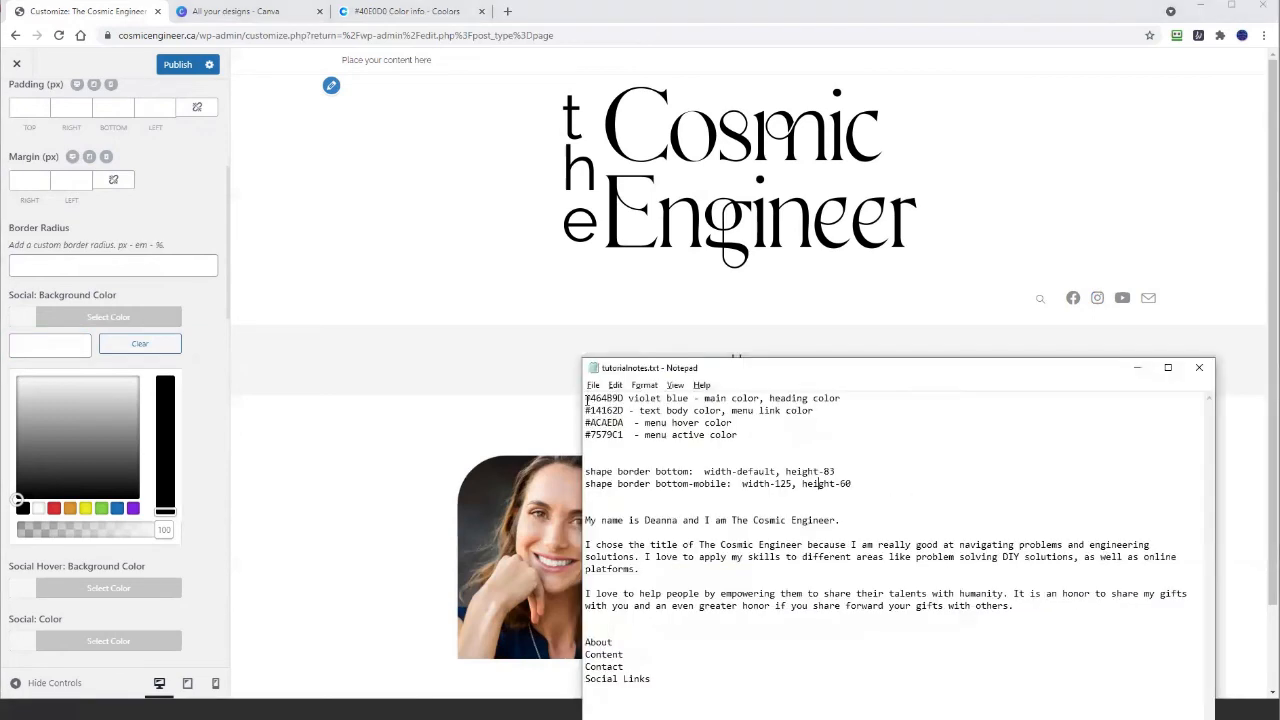
left_click_drag(585, 398, 623, 398)
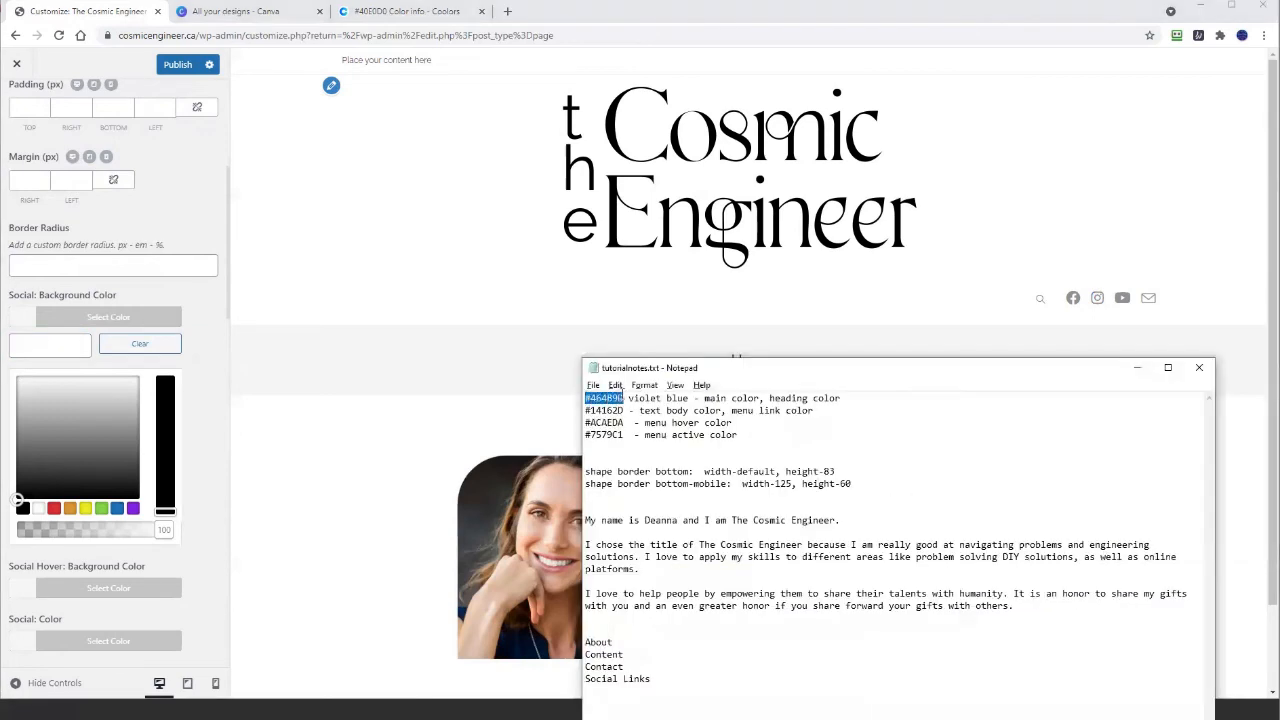
right_click(615, 397)
left_click(604, 444)
right_click(31, 347)
left_click(77, 466)
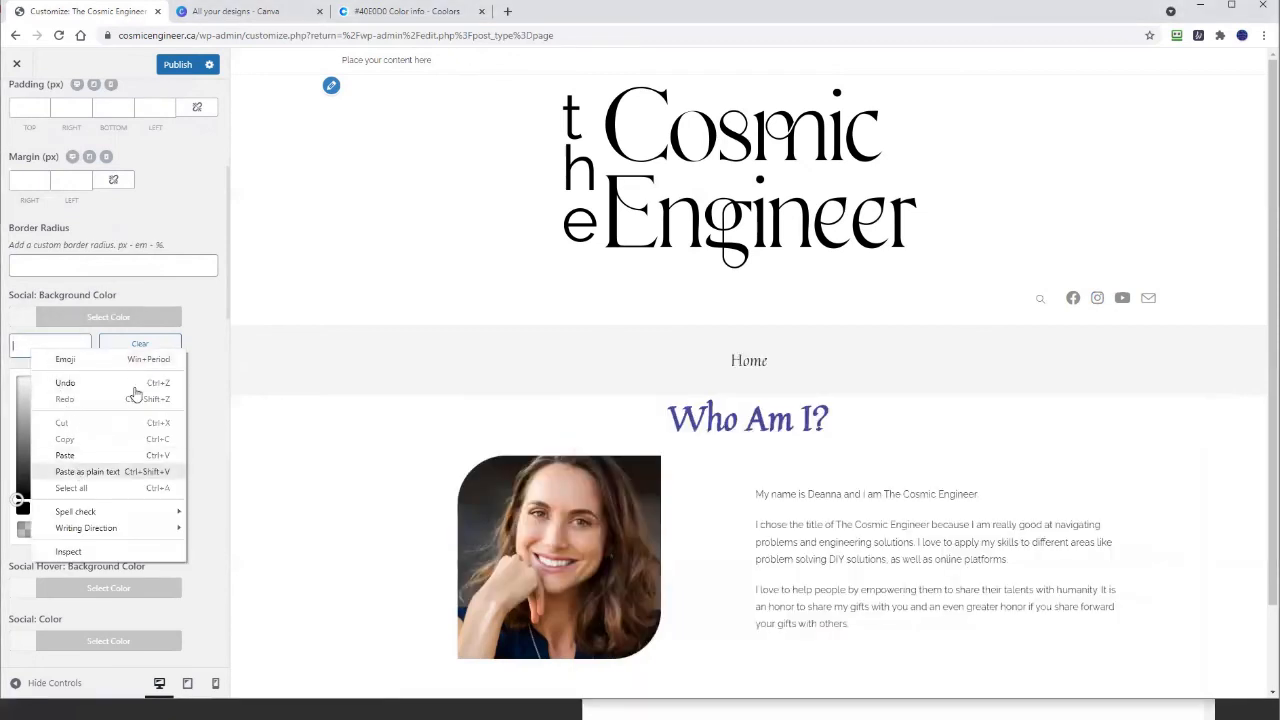
left_click(205, 392)
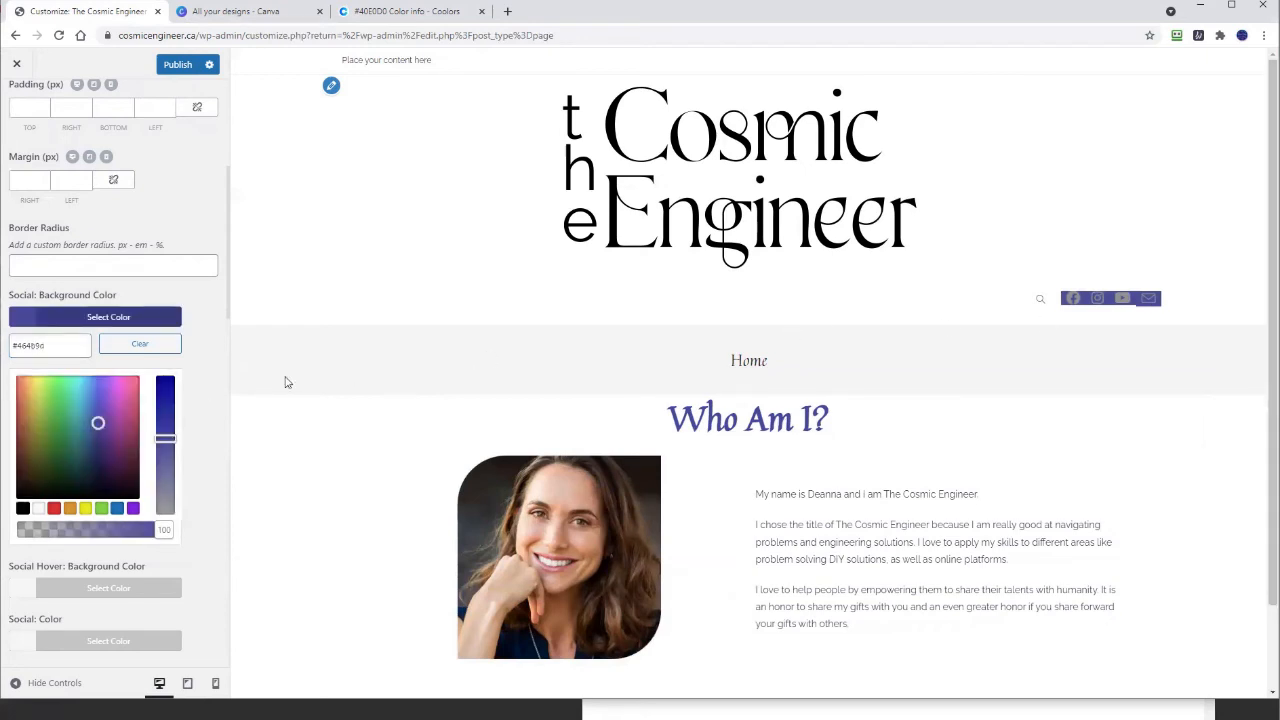
left_click(141, 344)
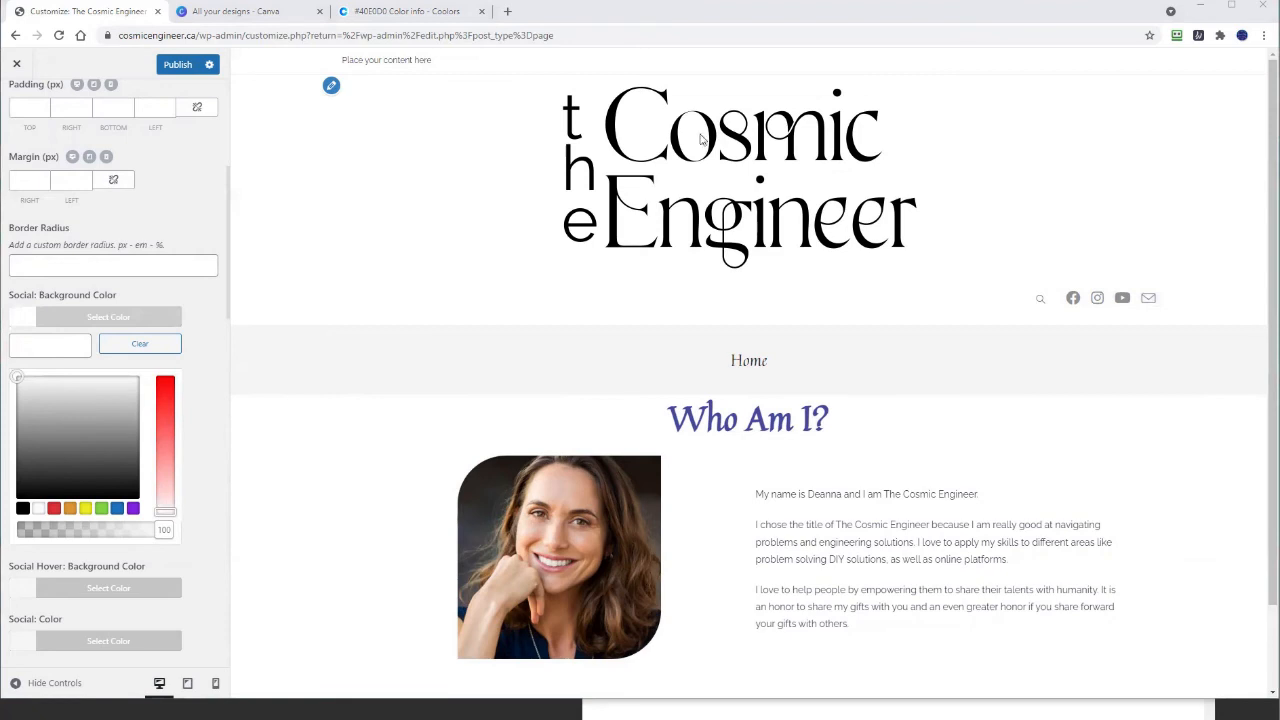
key("alt+Tab")
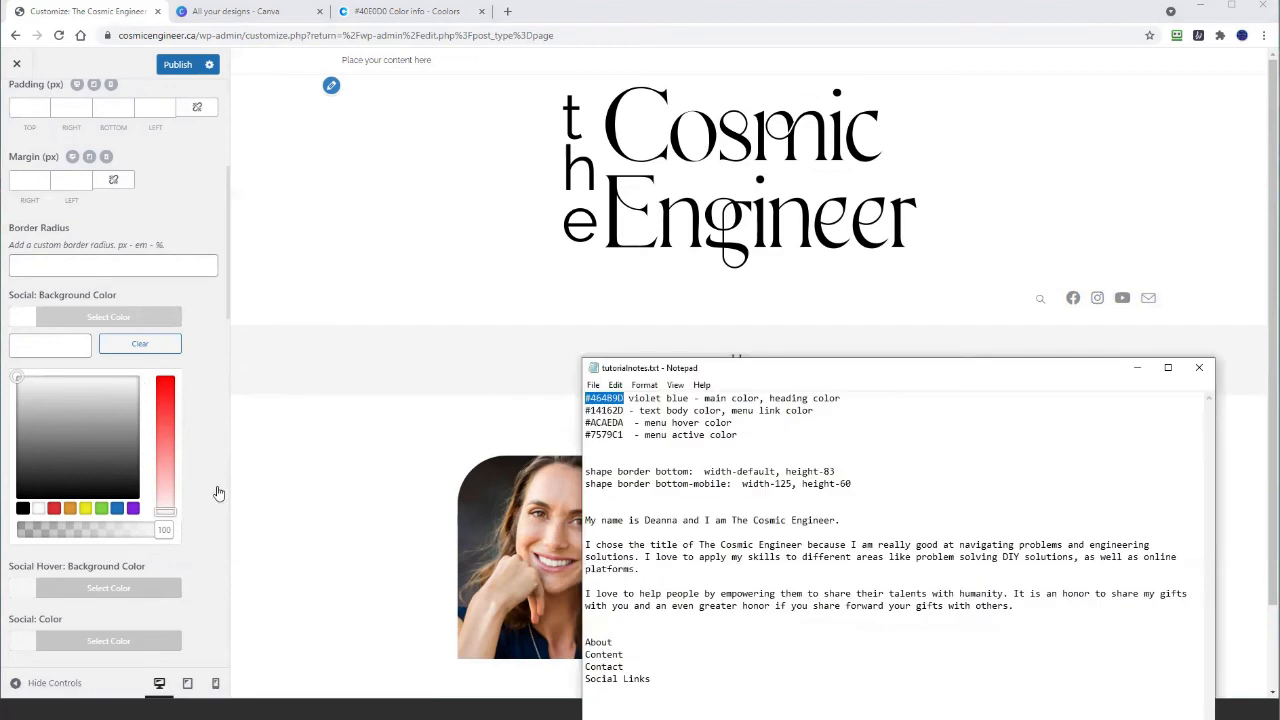
Step: Set Social: Color to violet-blue #464b9d by pasting the hex code
key("alt+Tab")
left_click(8, 580)
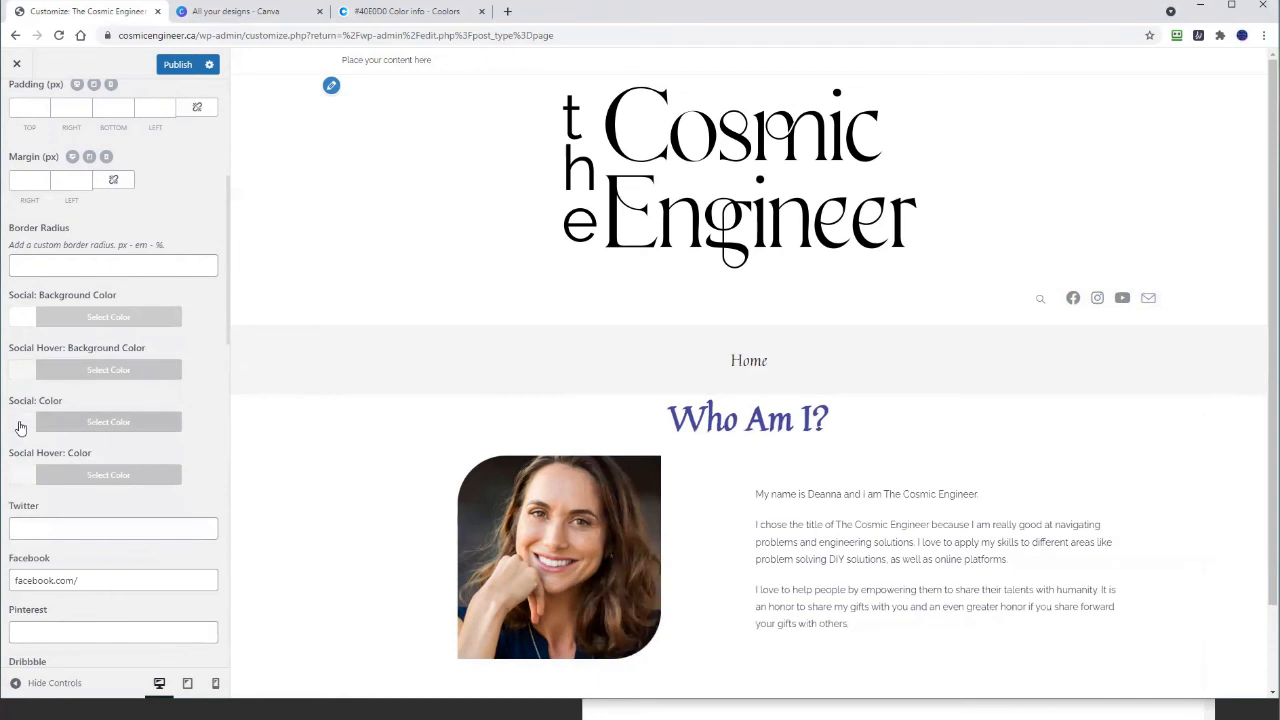
left_click(20, 427)
right_click(37, 451)
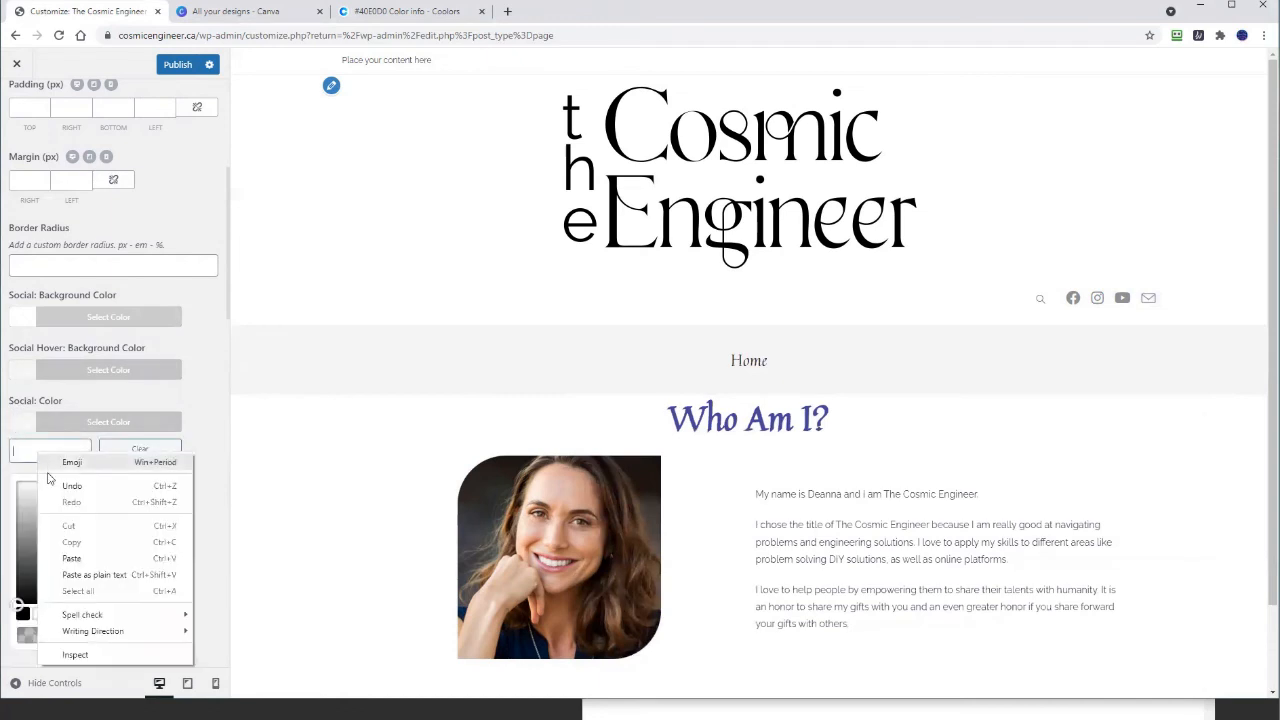
left_click(69, 577)
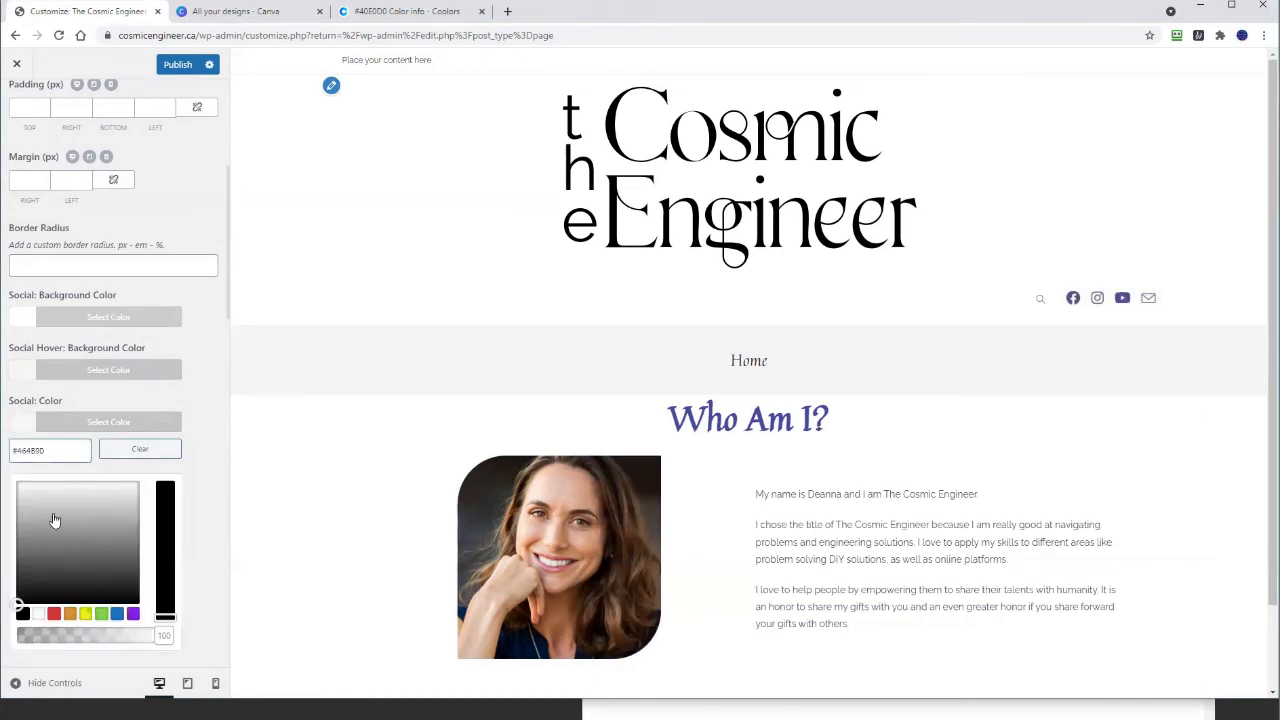
left_click(3, 517)
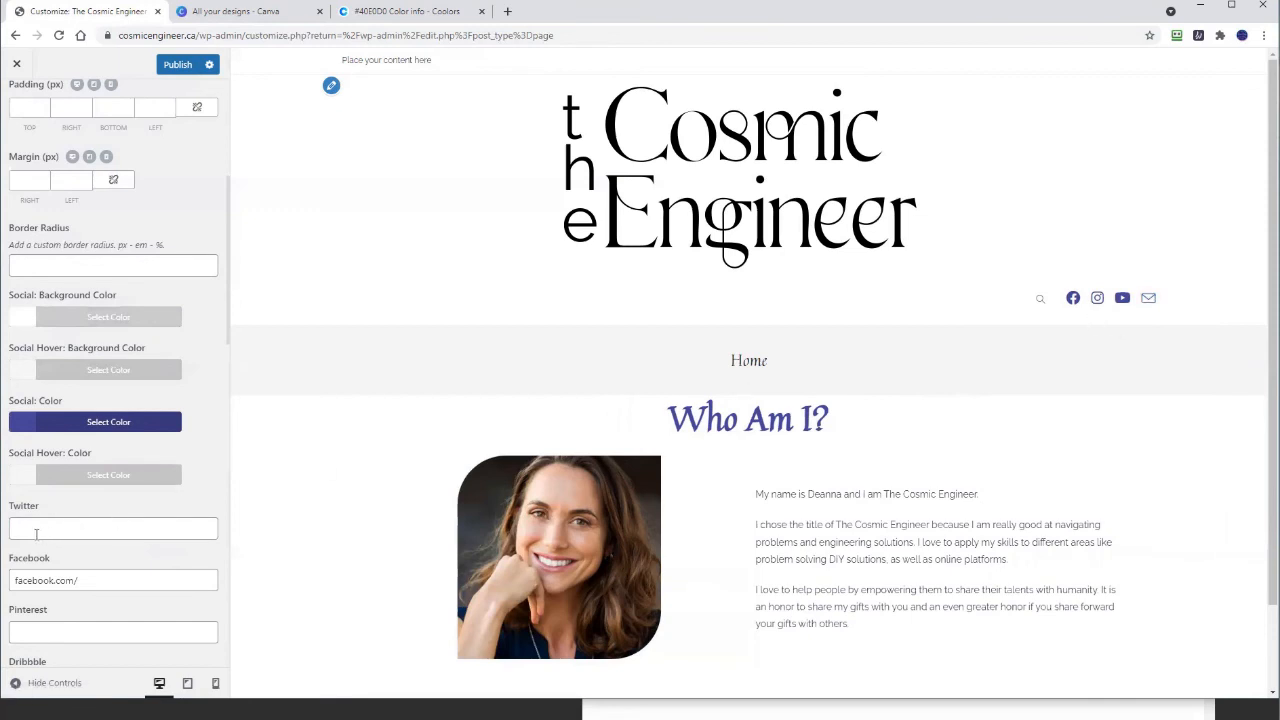
left_click(19, 472)
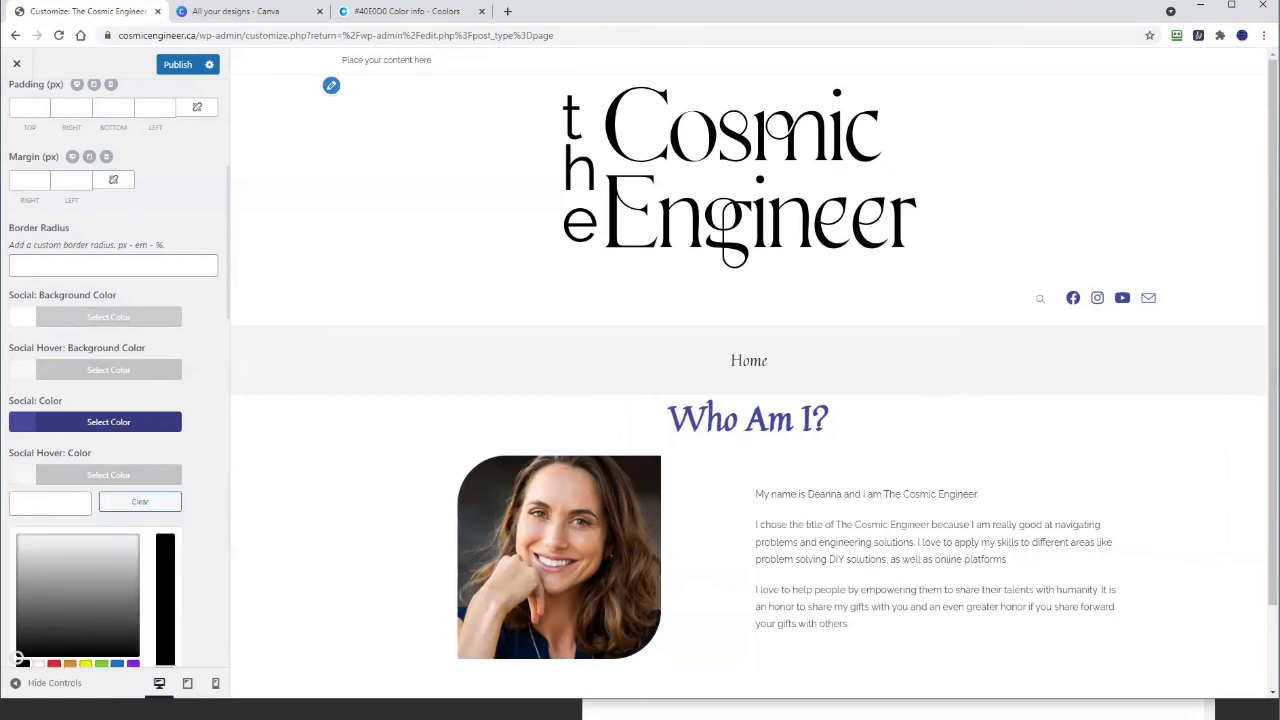
Step: Choose the red #dd3333 palette swatch as Social Hover: Color and check the icons
left_click(3, 528)
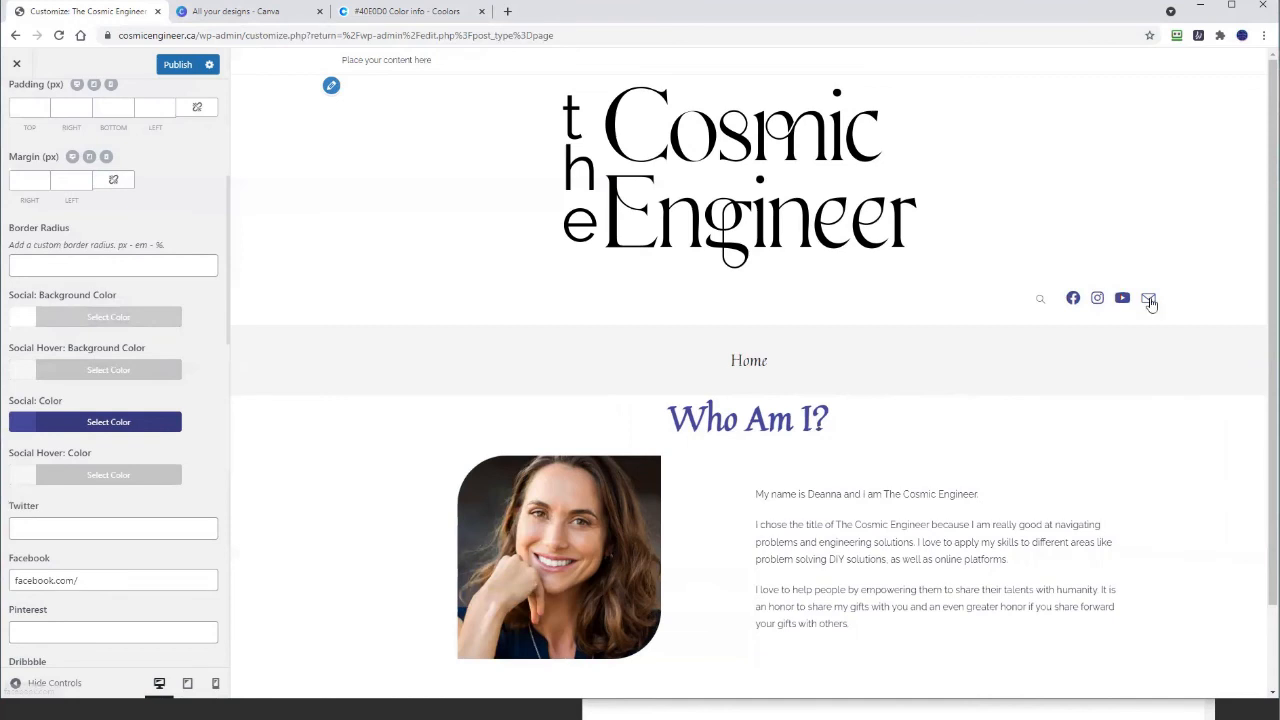
scroll(38, 434, "down", 2)
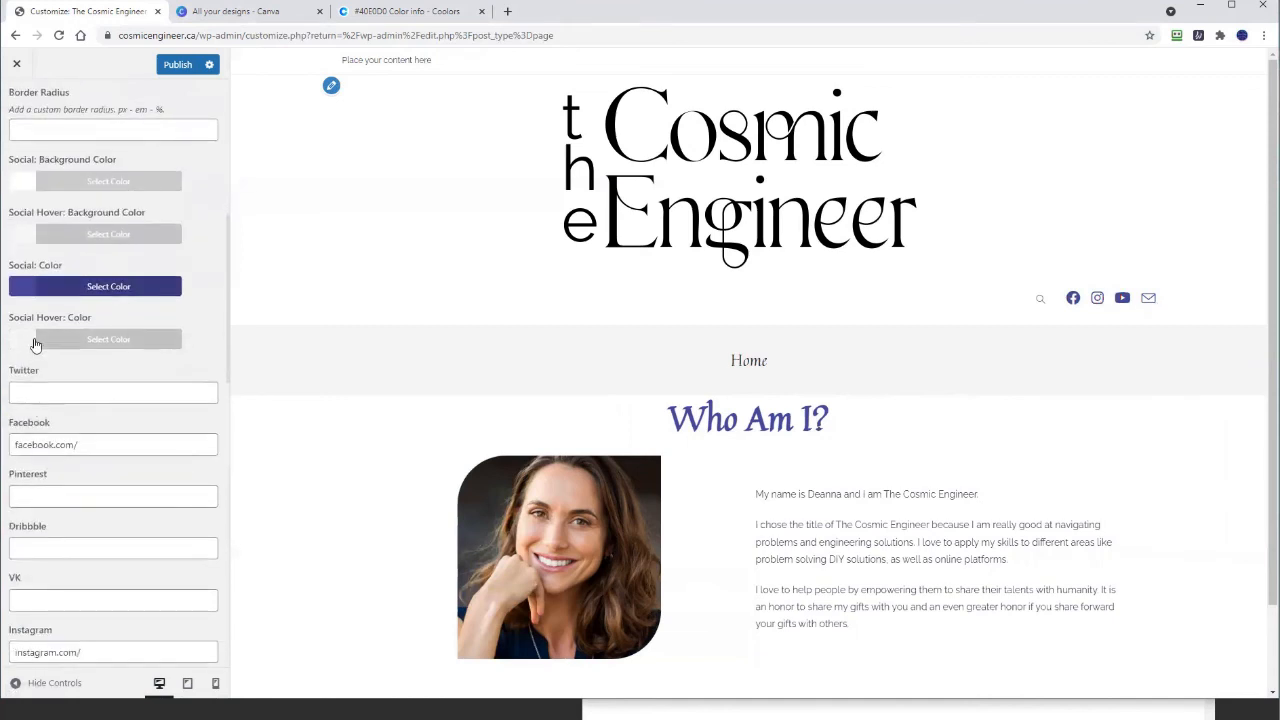
left_click(33, 340)
left_click(55, 531)
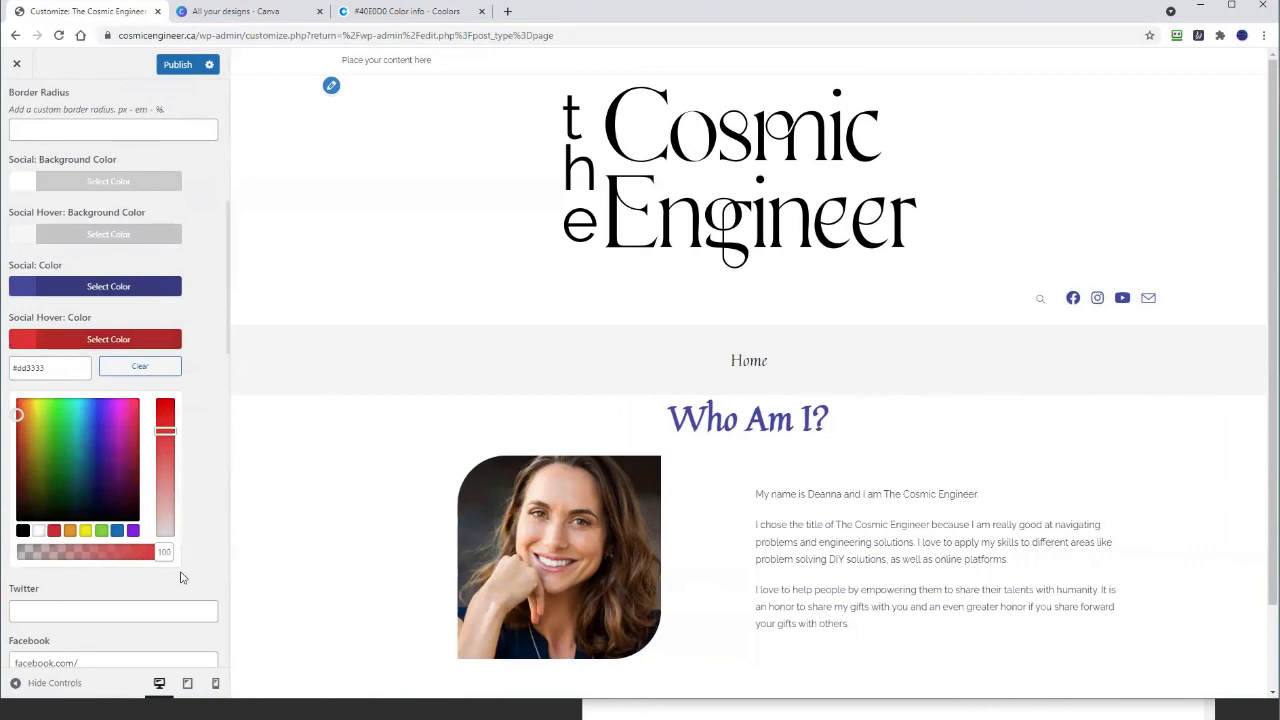
left_click(626, 465)
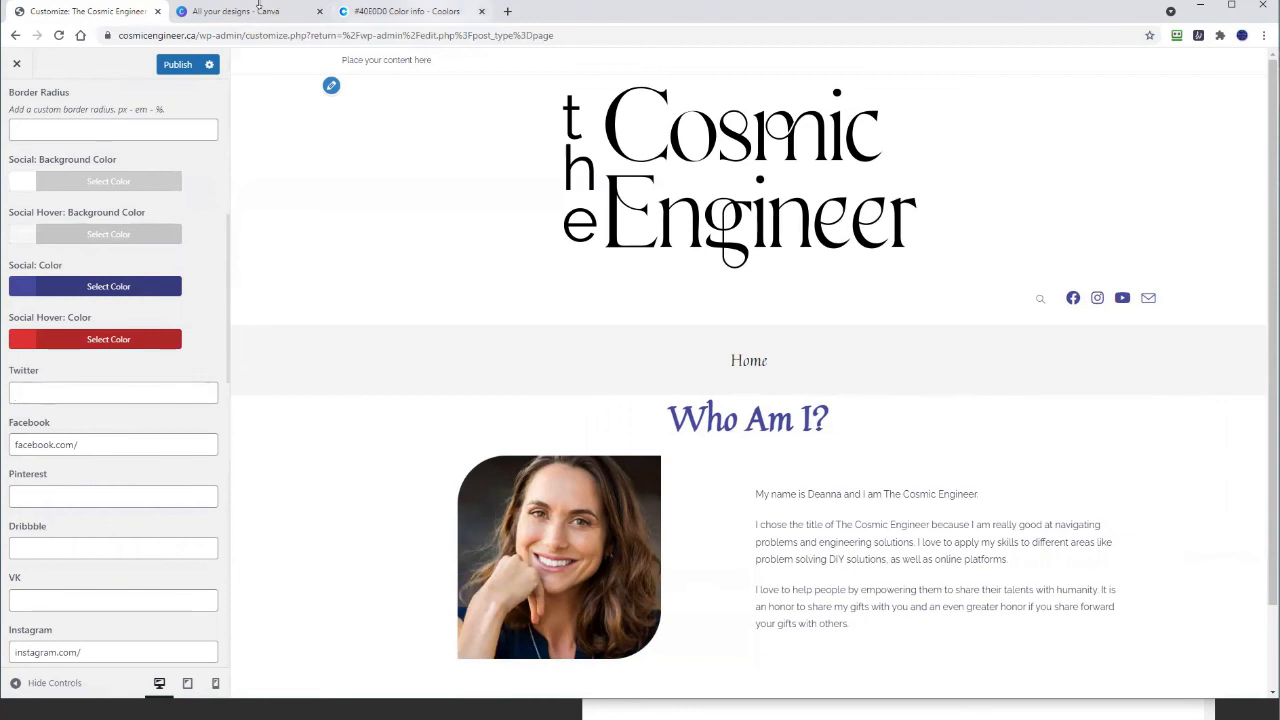
left_click(412, 11)
left_click(40, 17)
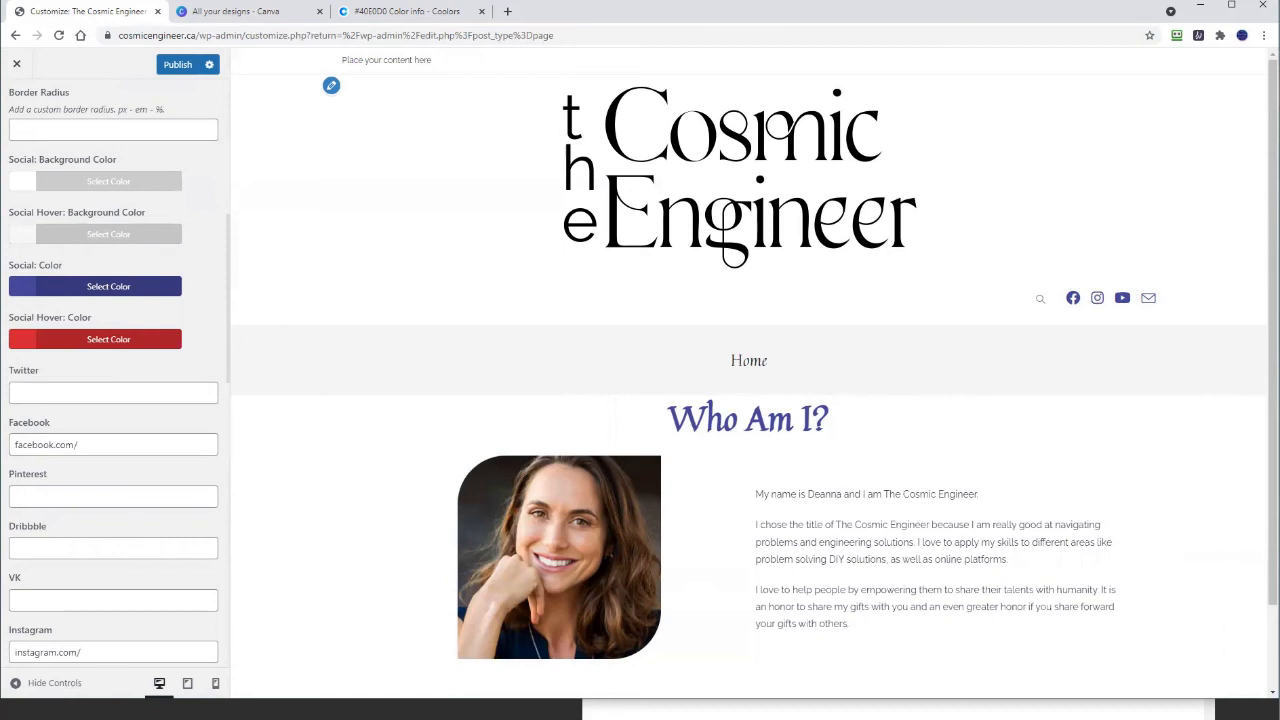
key("alt+Tab")
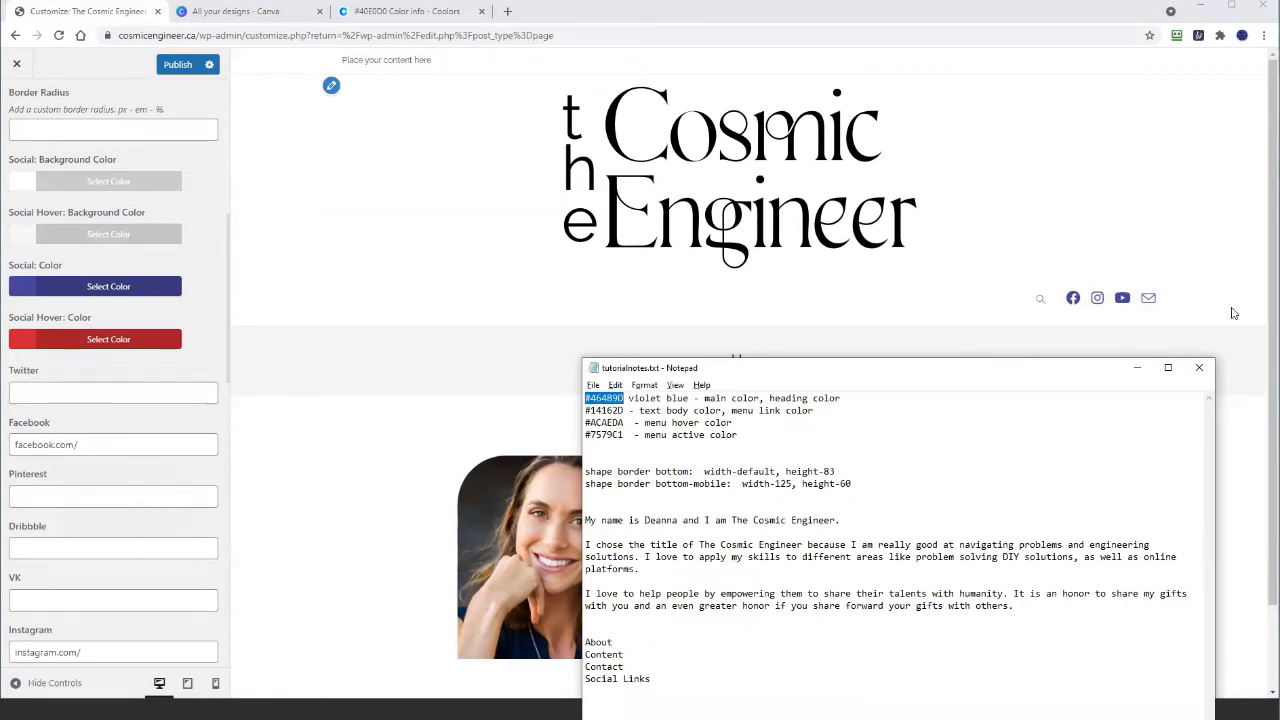
key("alt+Tab")
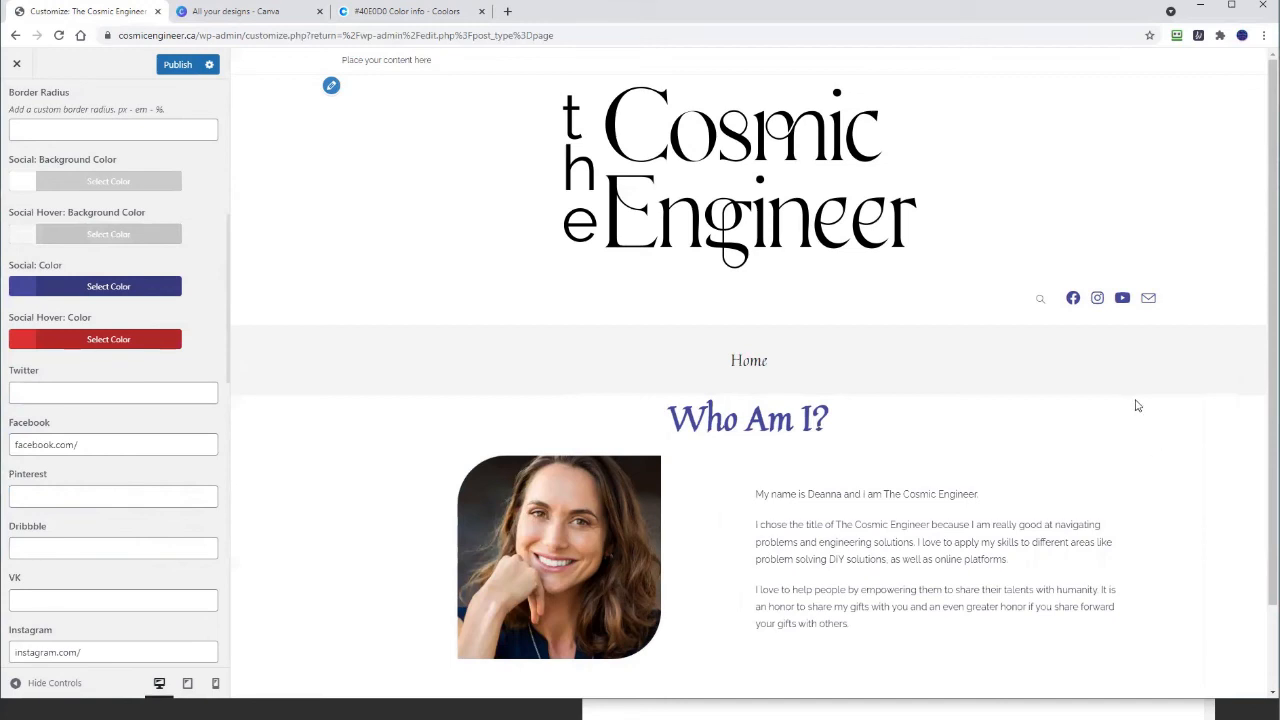
left_click(432, 12)
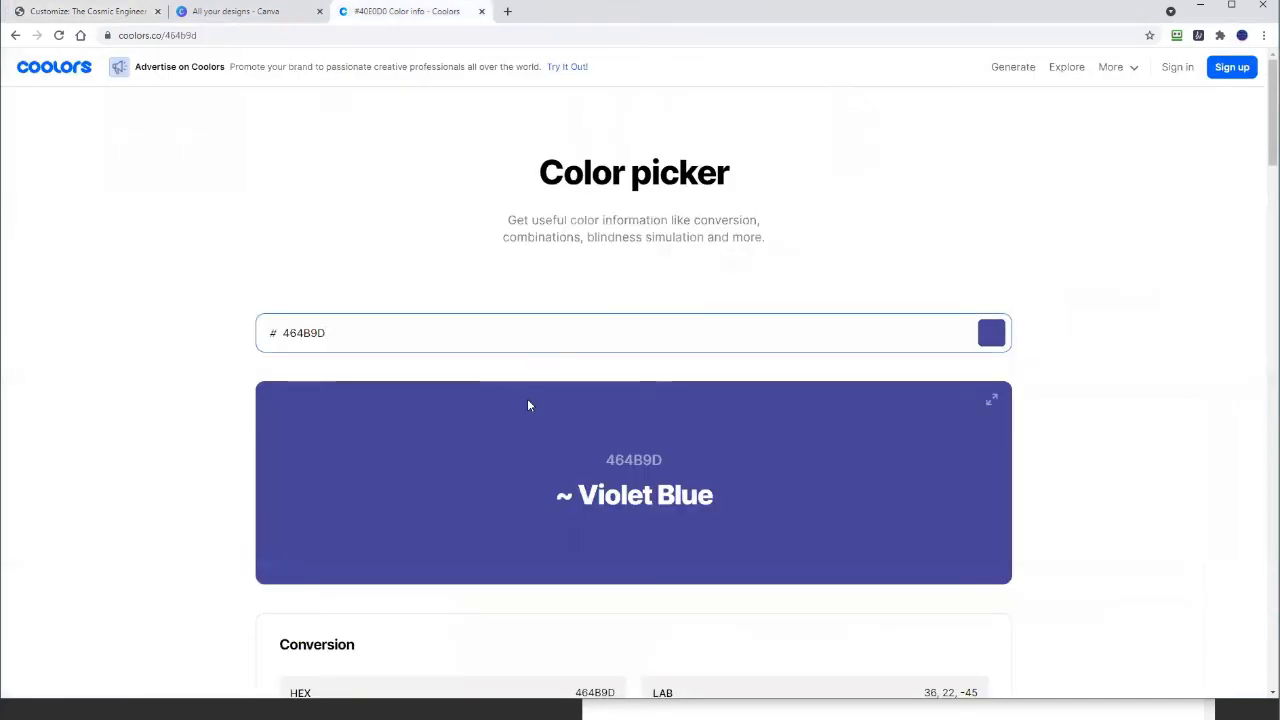
scroll(529, 405, "down", 7)
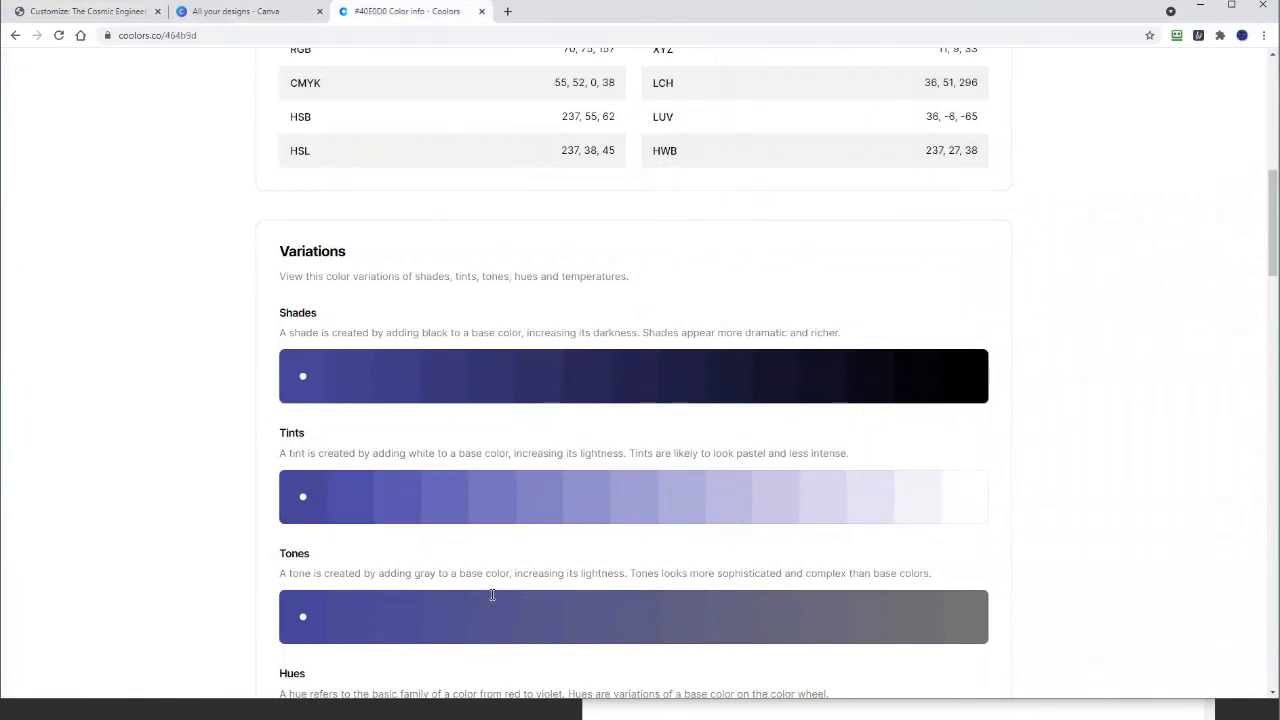
scroll(368, 251, "up", 7)
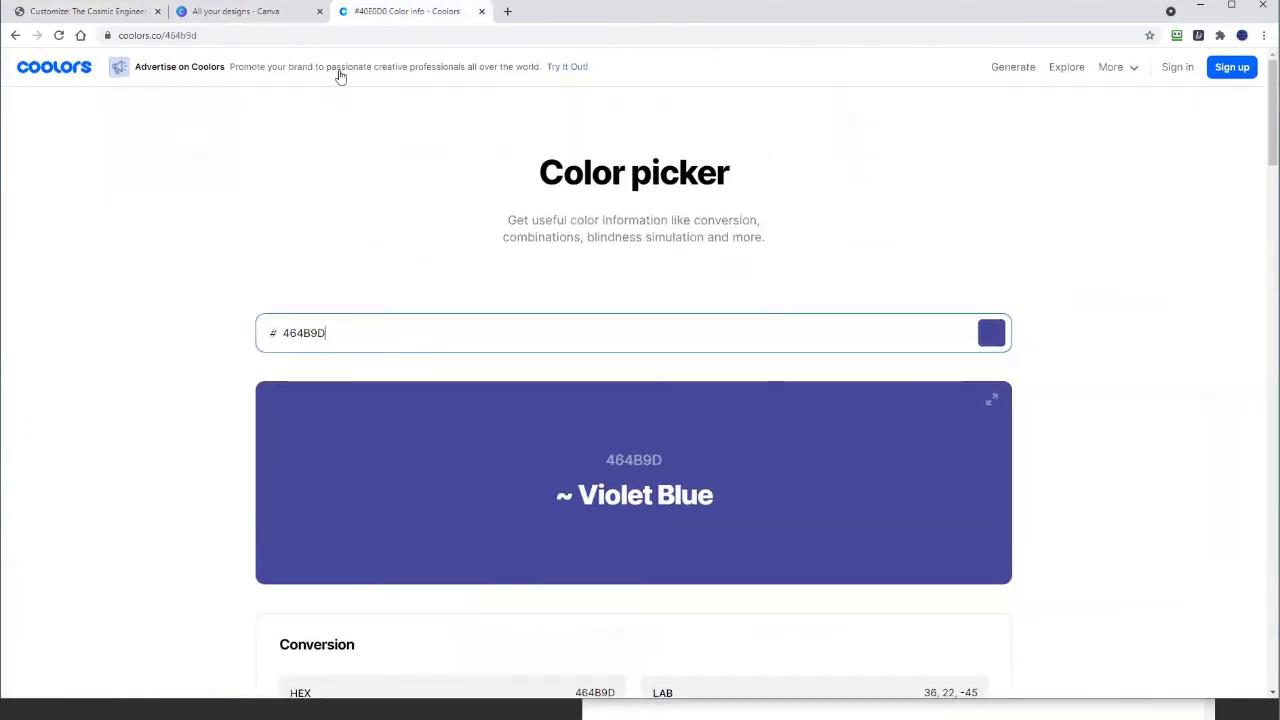
left_click(85, 12)
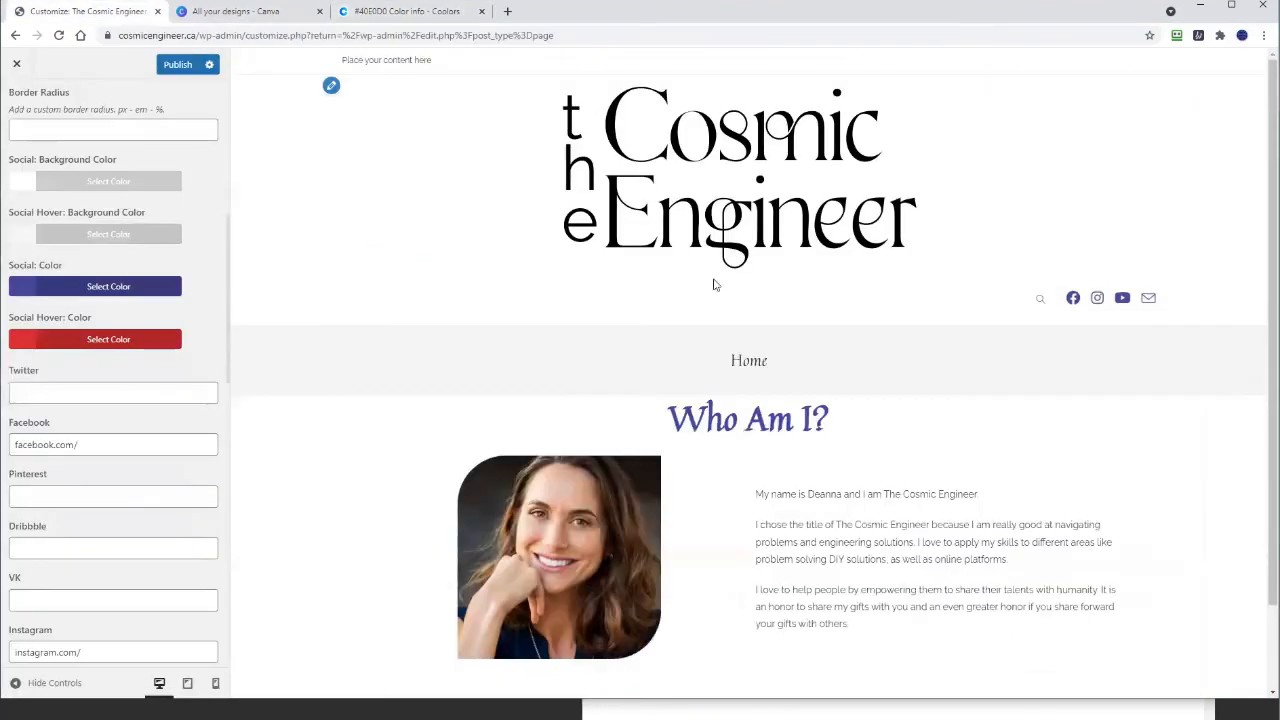
Step: Copy #ACAEDA from the notes and paste it over the red Social Hover colour
scroll(713, 285, "down", 2)
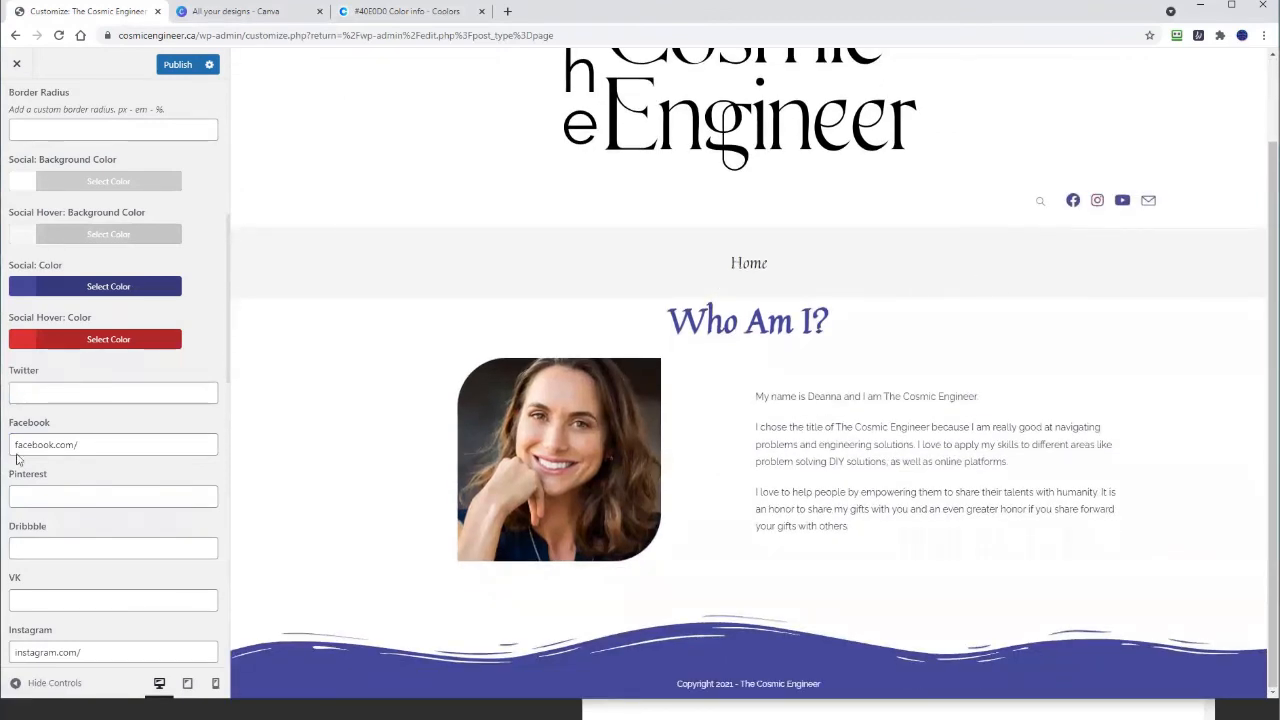
key("alt+Tab")
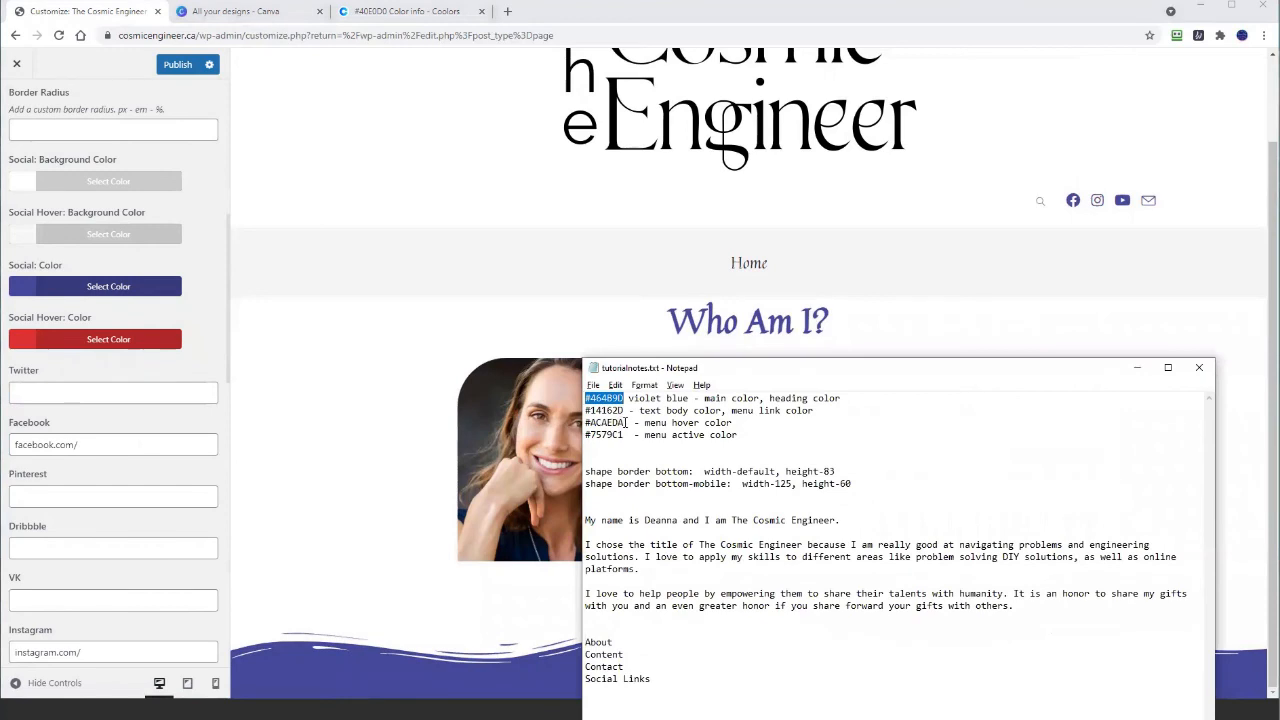
left_click_drag(626, 423, 589, 423)
right_click(589, 423)
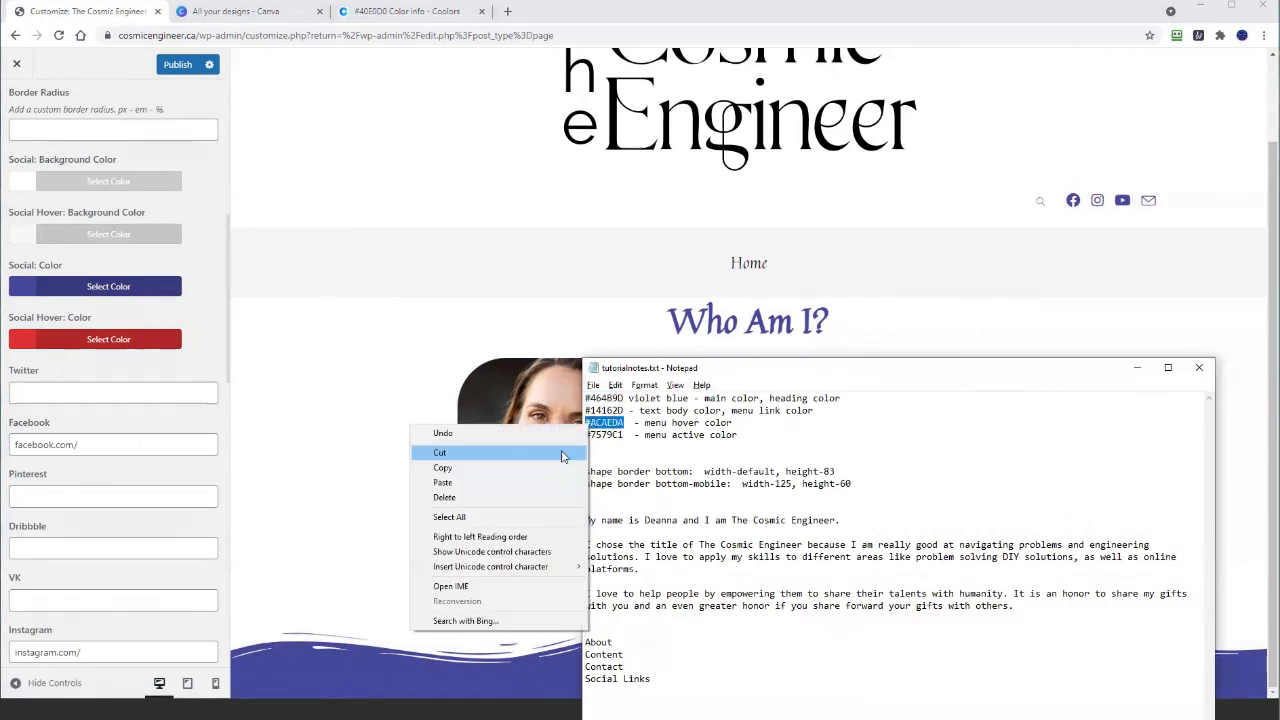
left_click(554, 467)
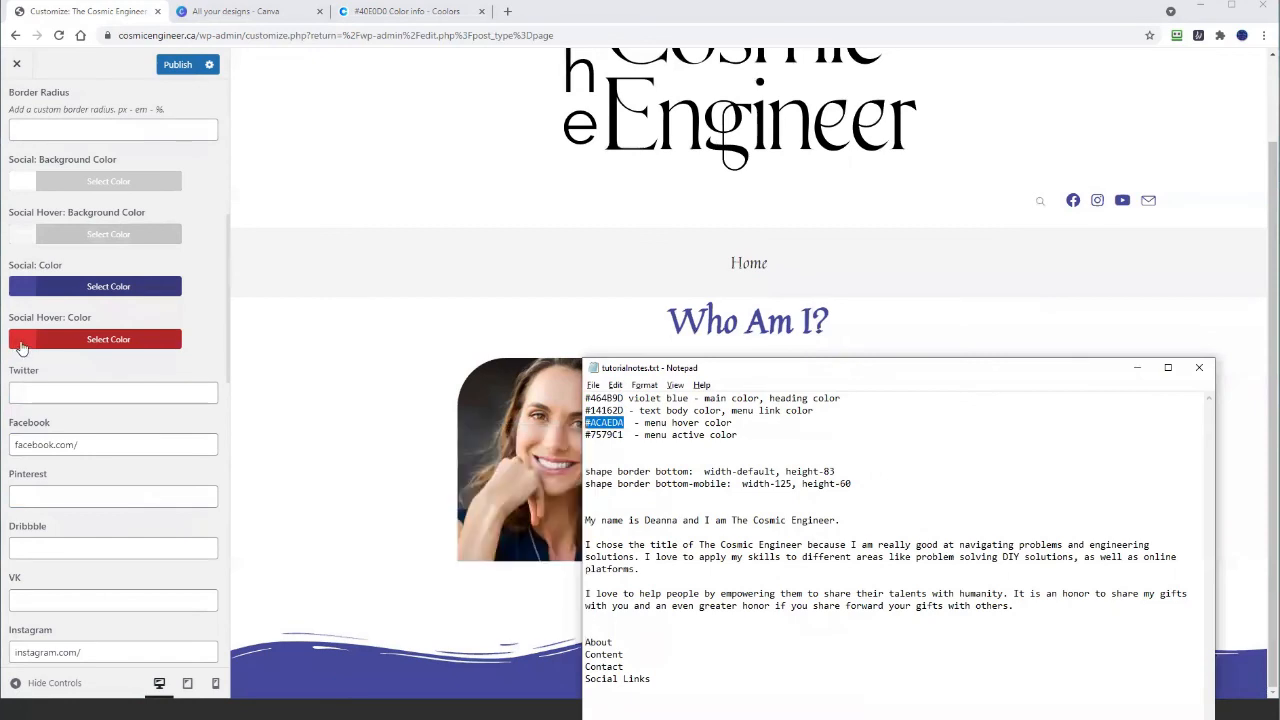
left_click(15, 339)
left_click_drag(50, 371, 13, 369)
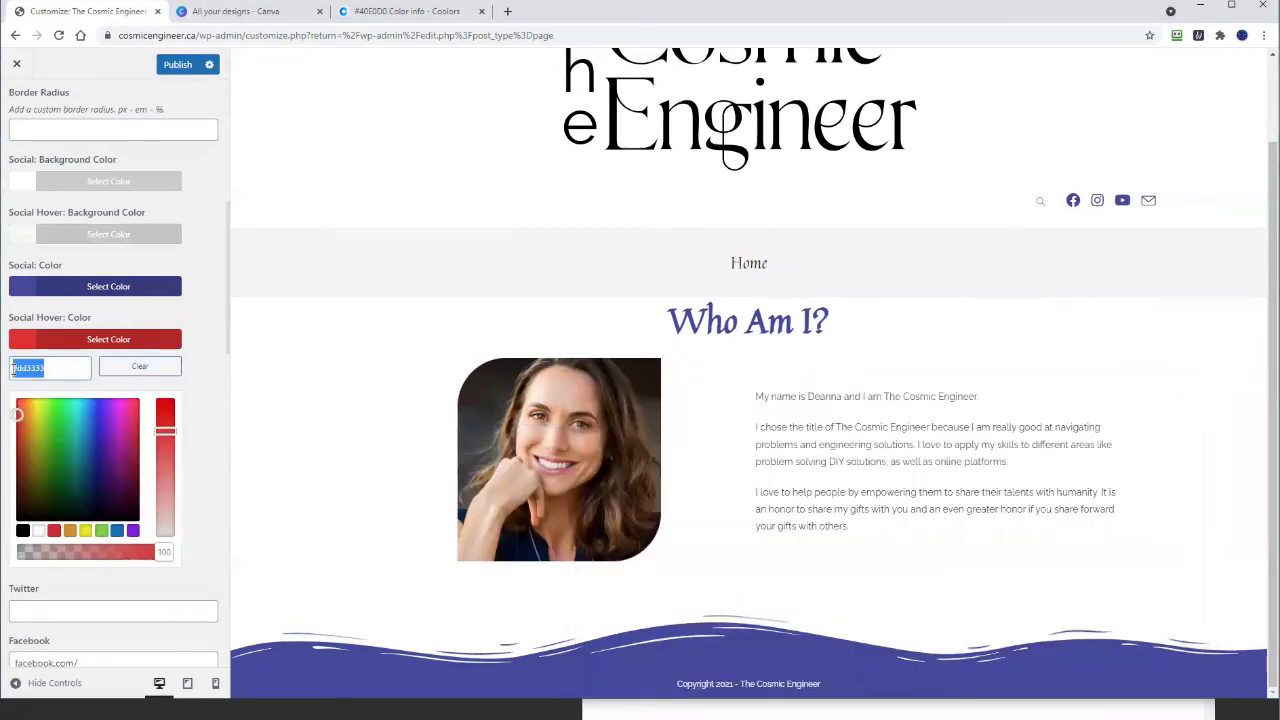
right_click(21, 369)
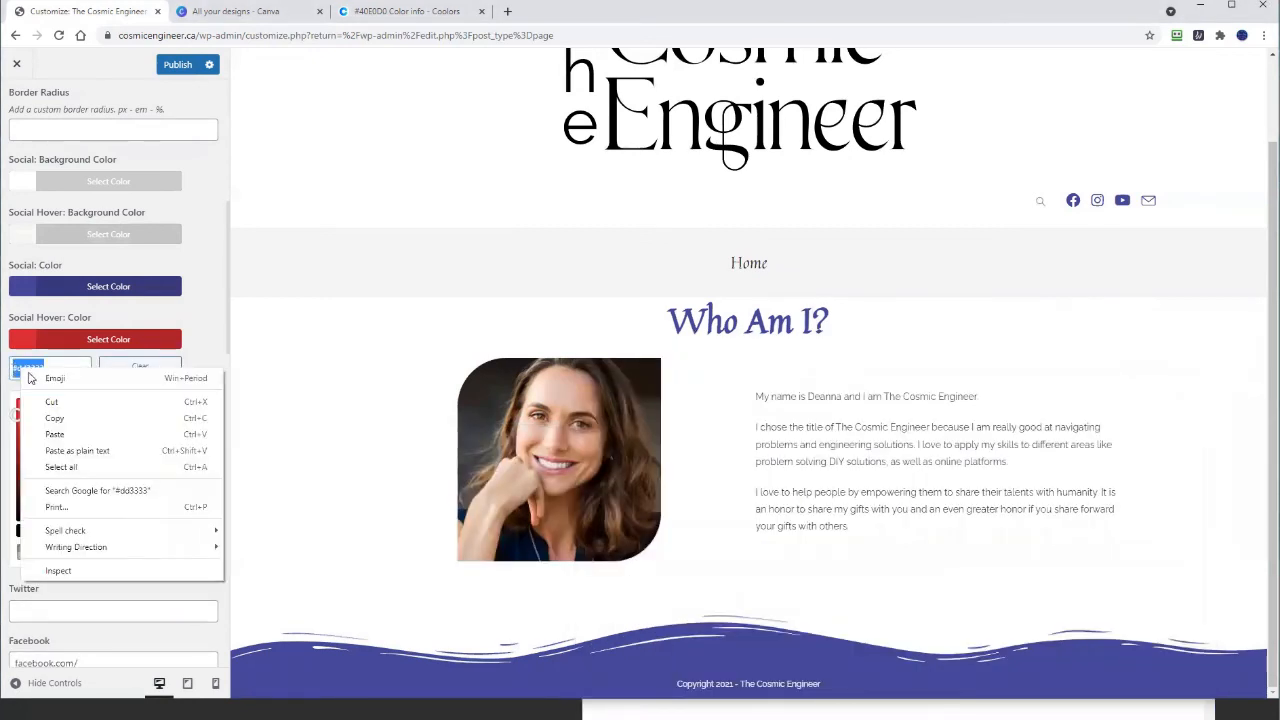
left_click(70, 445)
key("Return")
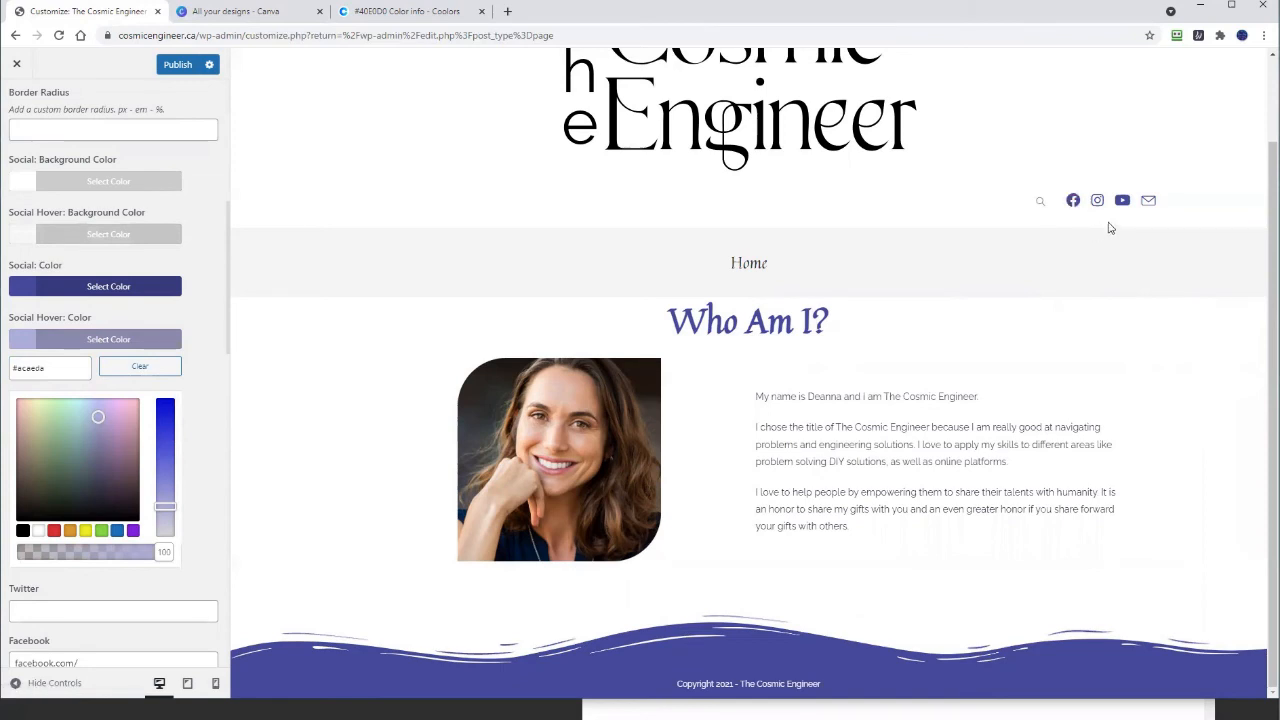
left_click(201, 590)
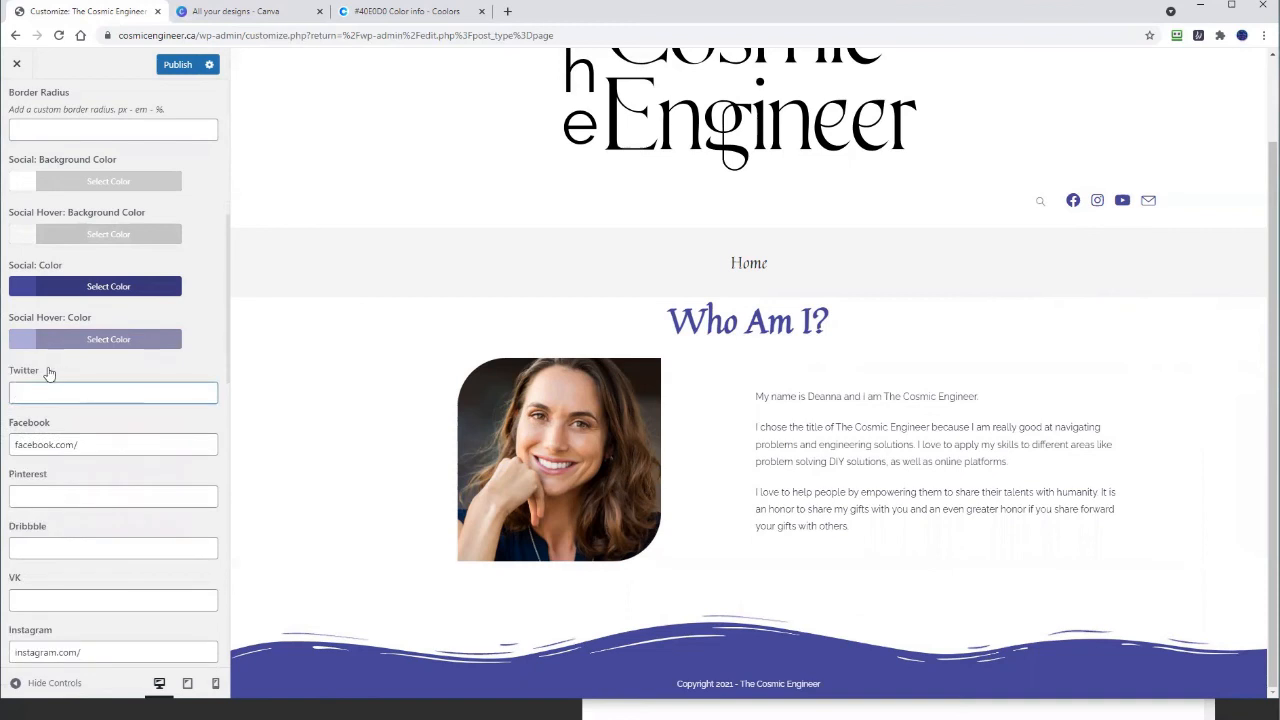
Step: Publish the social icon colours and open Header > Mobile Menu styling settings
scroll(47, 372, "up", 1)
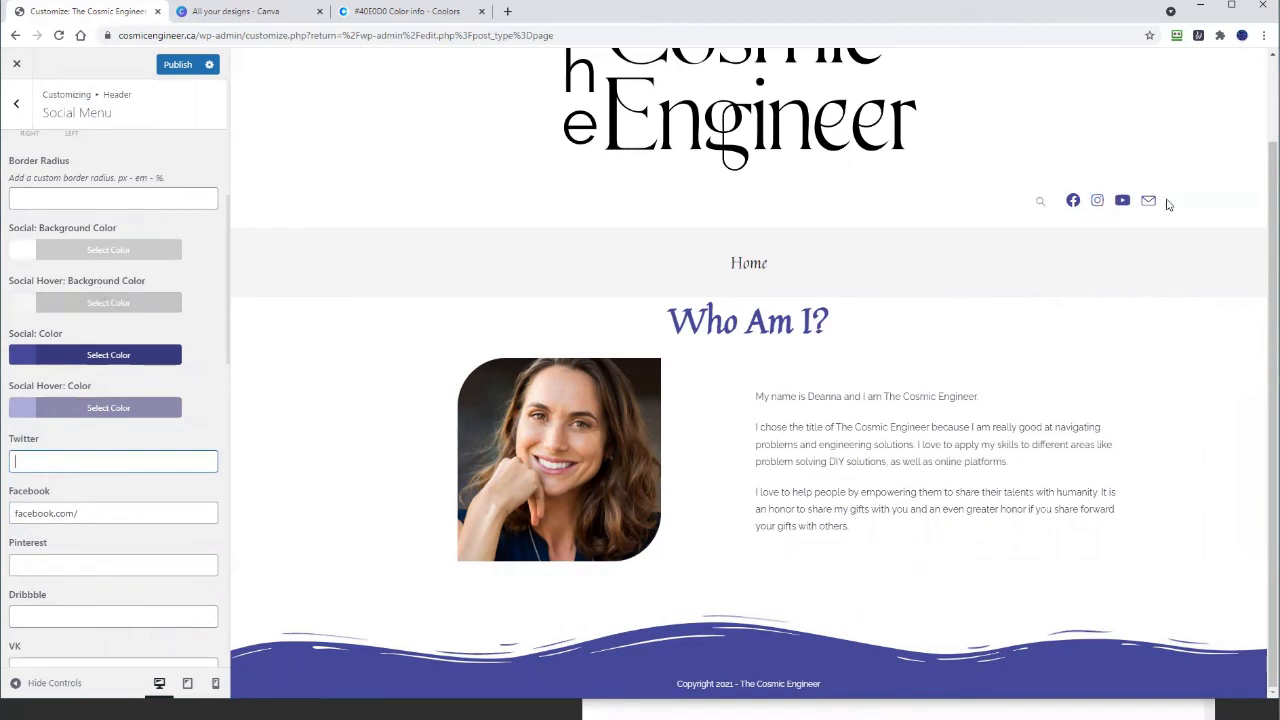
left_click(175, 64)
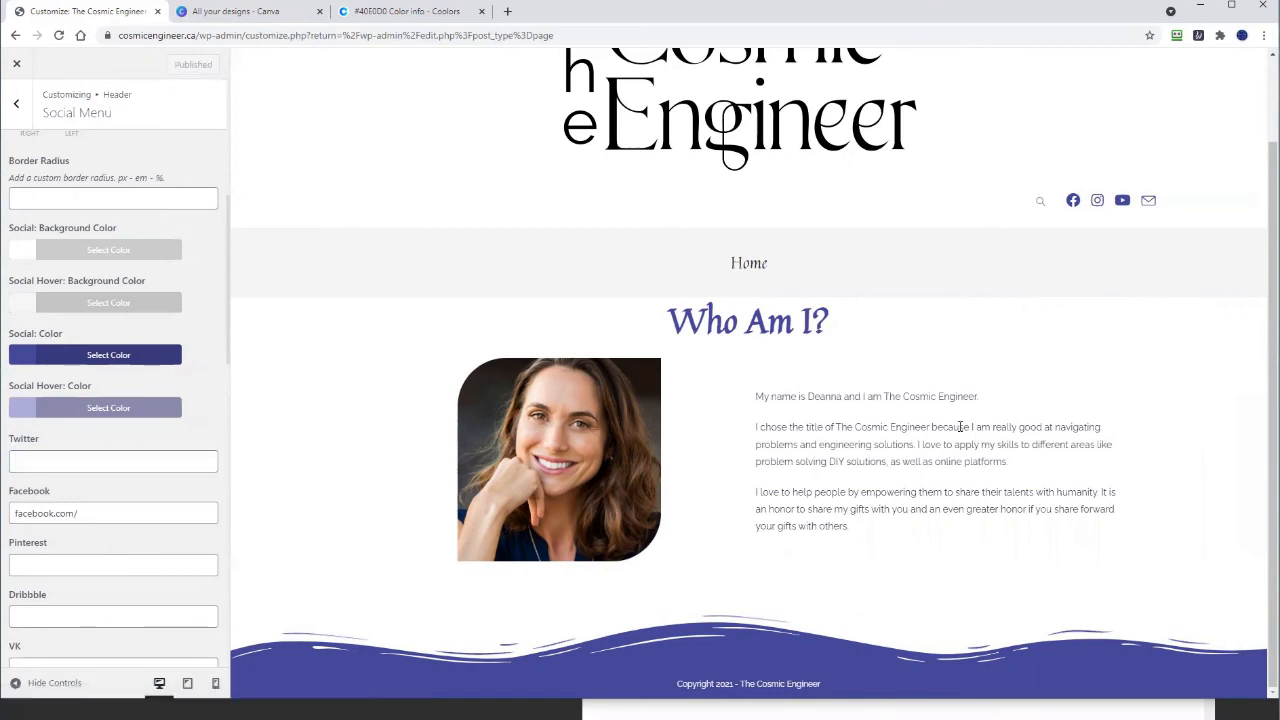
left_click(17, 107)
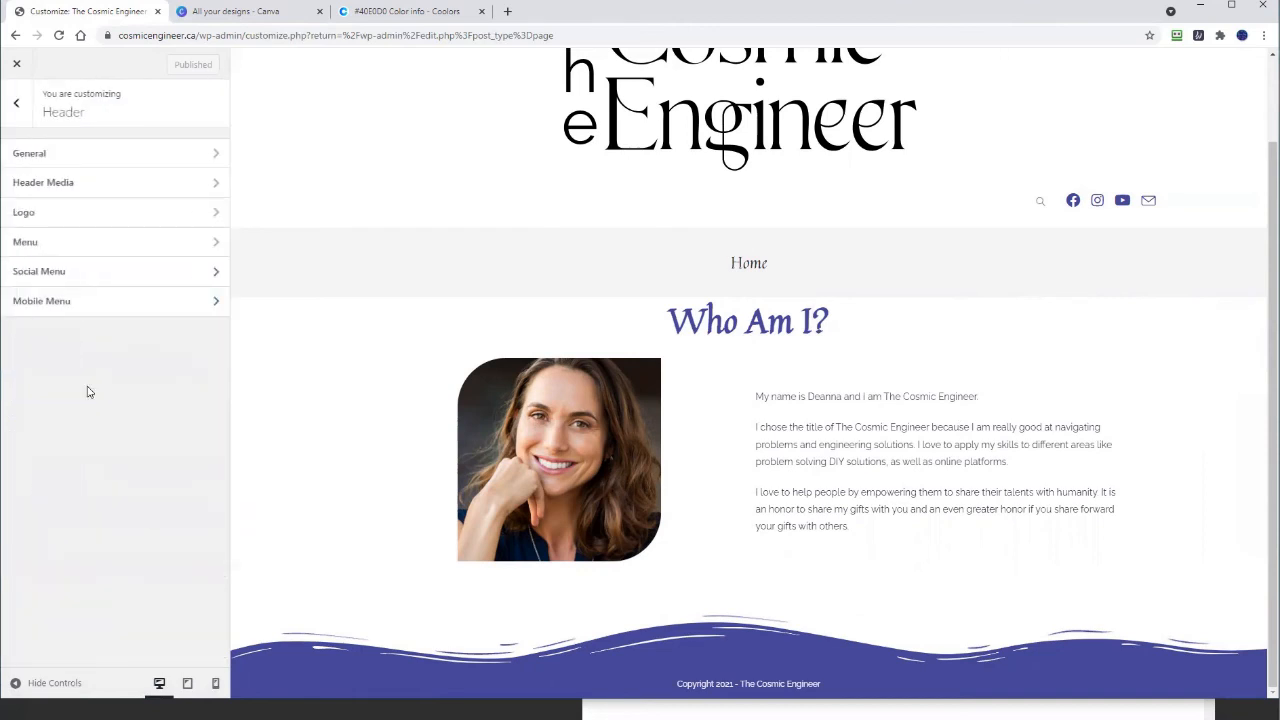
left_click(52, 302)
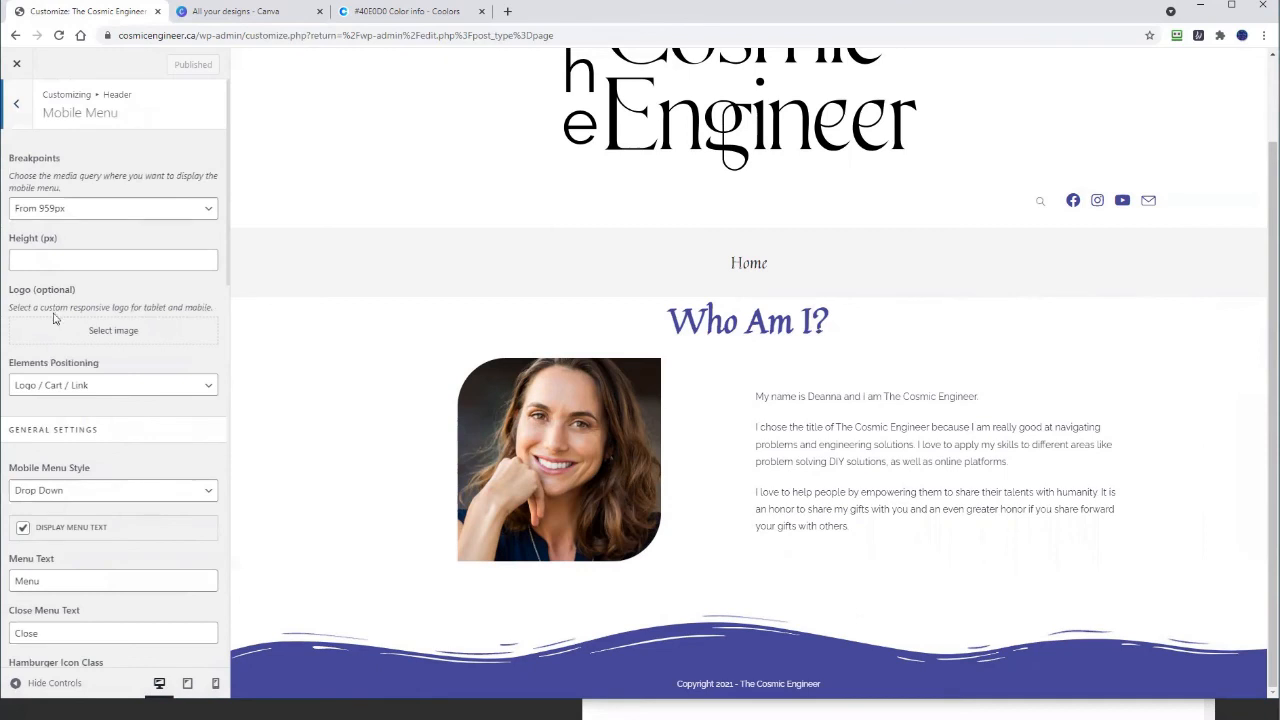
scroll(55, 318, "down", 6)
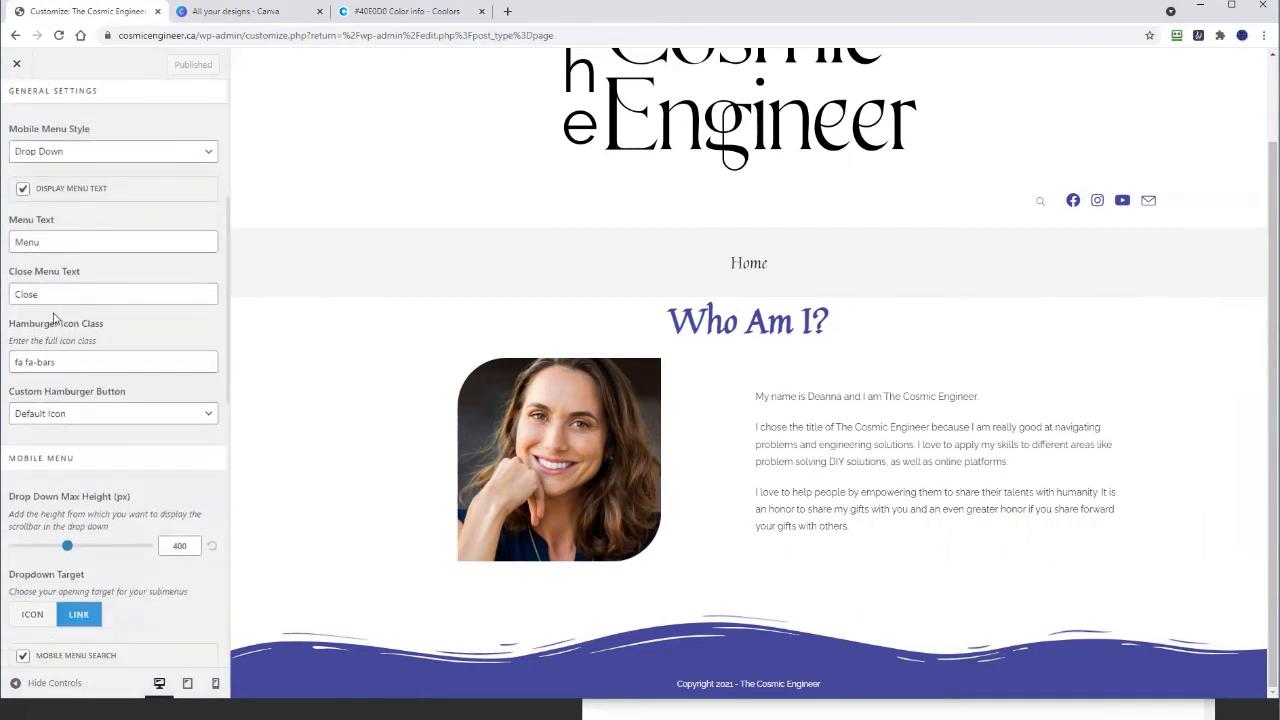
scroll(55, 318, "down", 5)
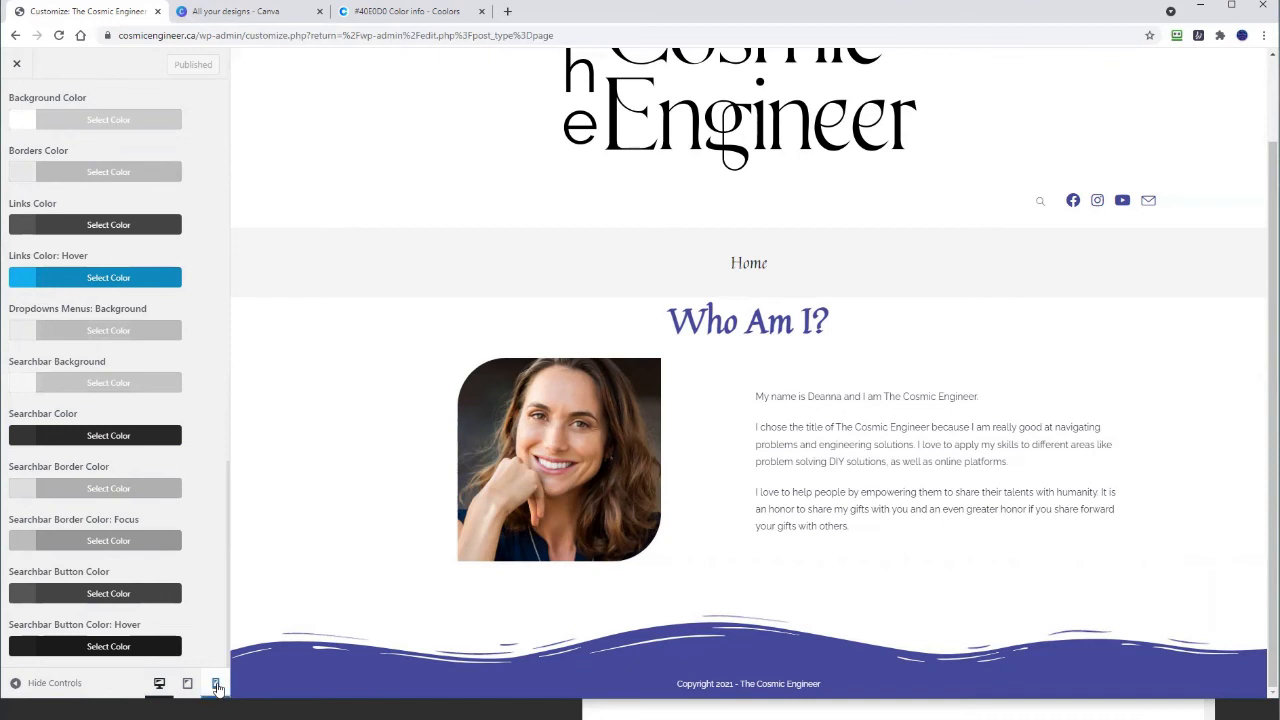
Step: Switch the preview to phone width, then open and close the mobile Menu
left_click(216, 686)
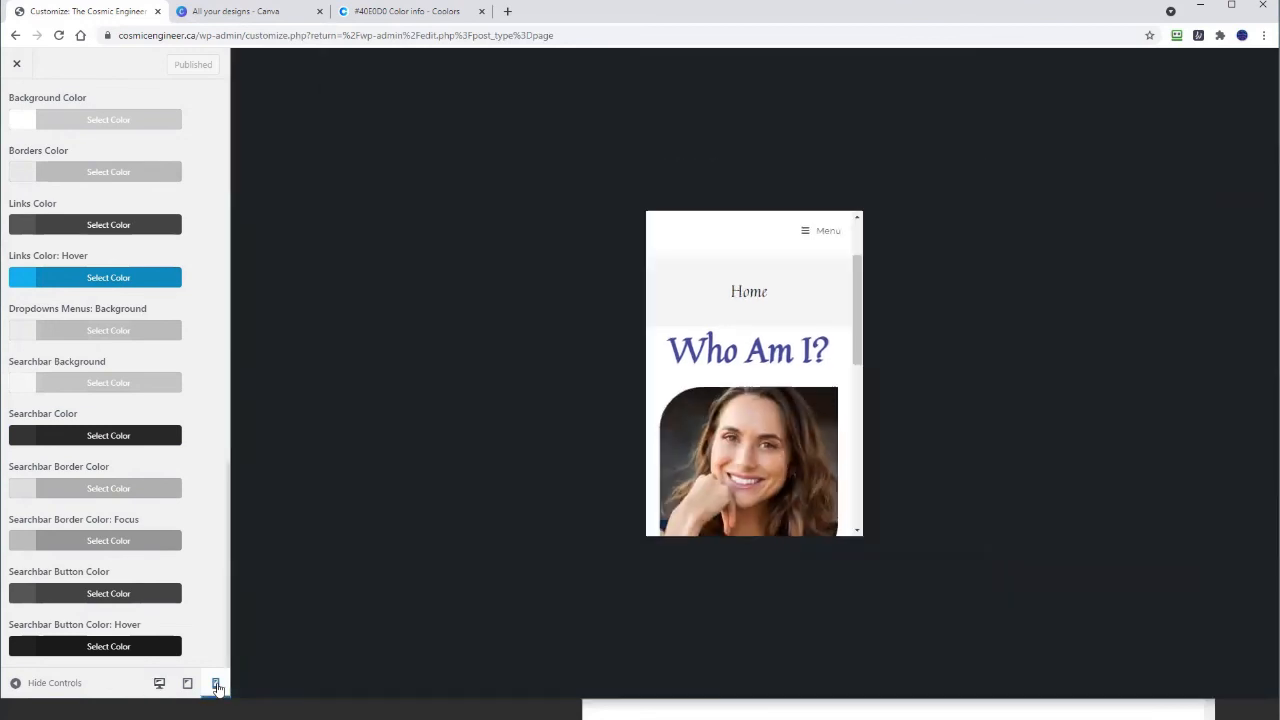
left_click(808, 239)
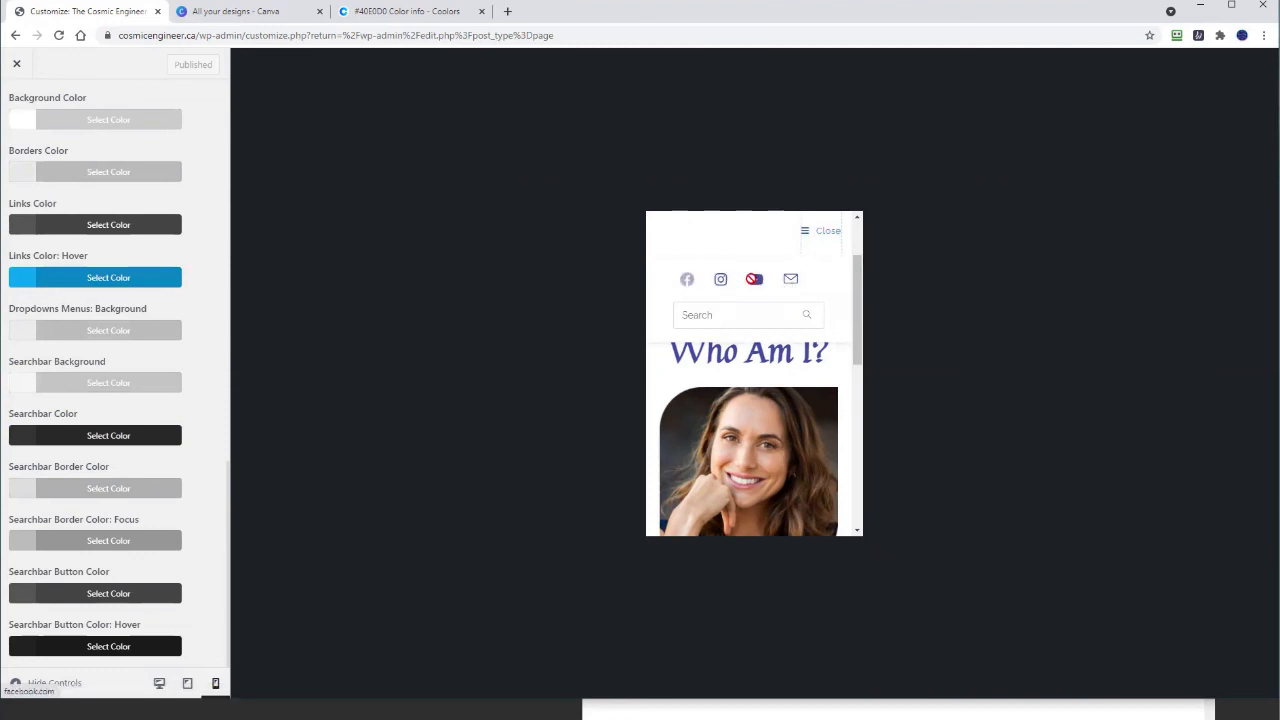
left_click(807, 231)
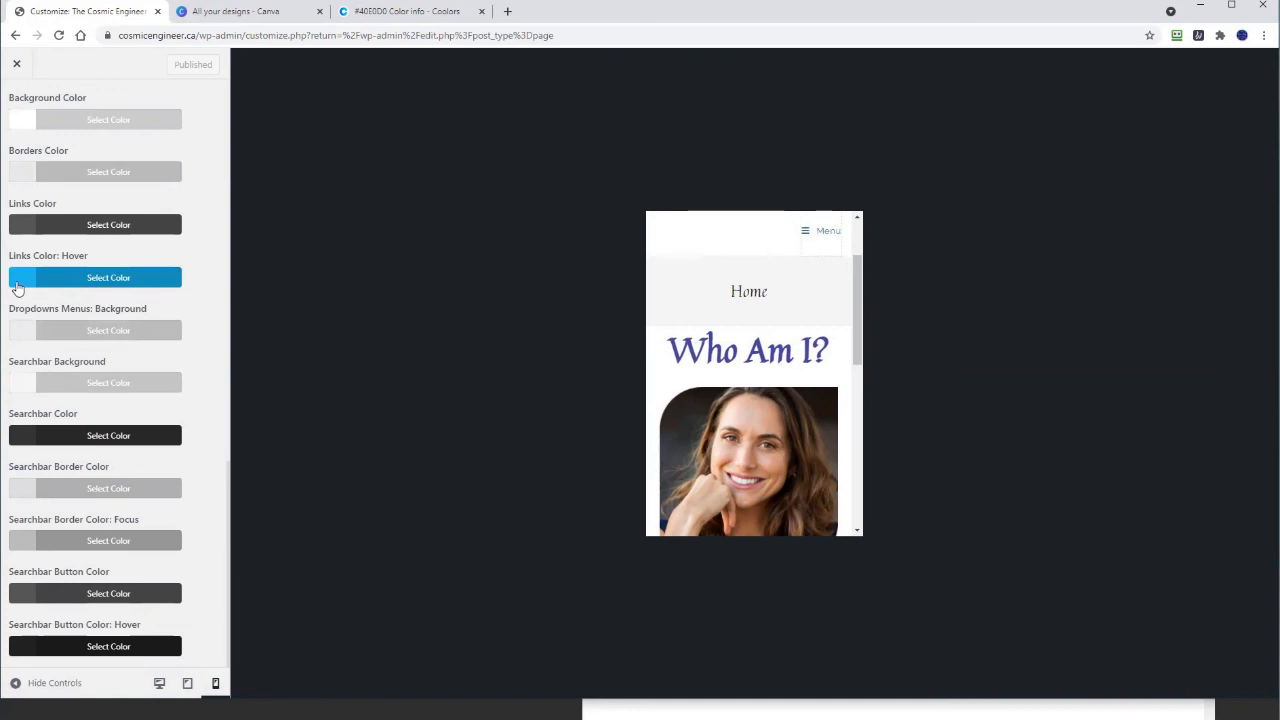
Step: Paste lavender #ACAEDA as the mobile menu's Links Color: Hover
left_click(17, 288)
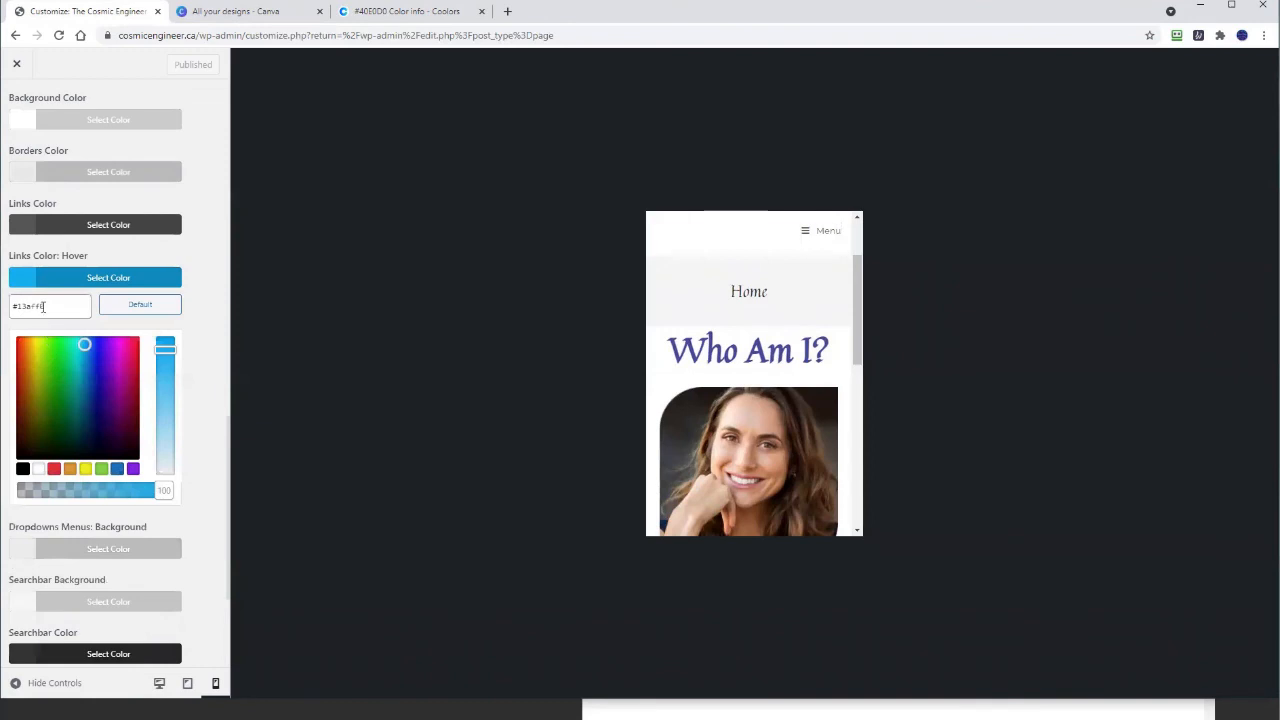
left_click_drag(43, 306, 8, 310)
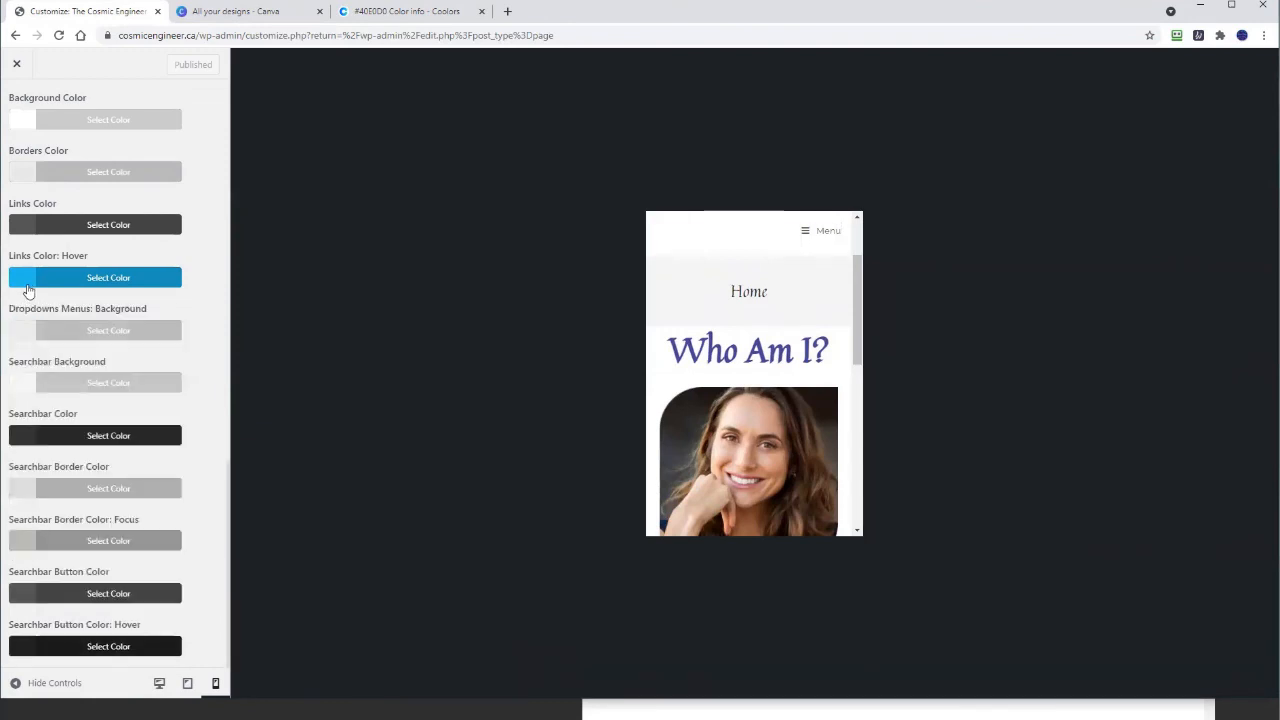
left_click(28, 286)
double_click(47, 304)
left_click(47, 304)
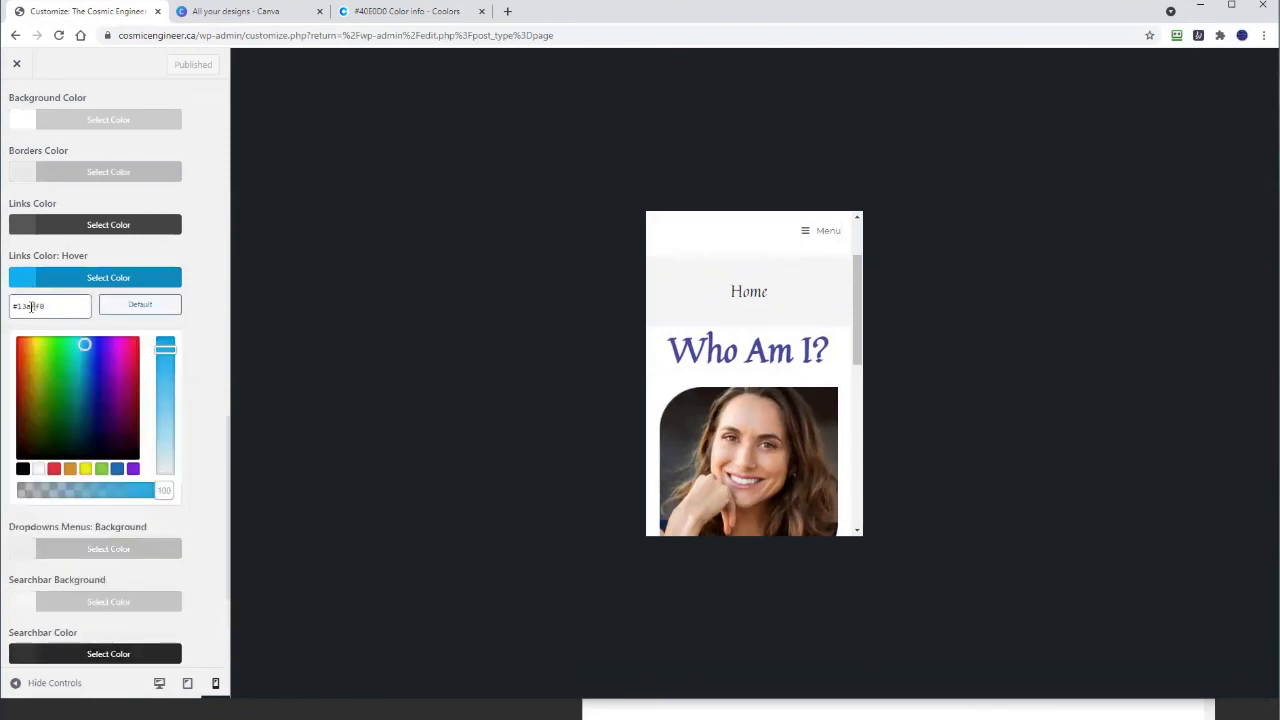
left_click_drag(12, 306, 46, 307)
right_click(33, 307)
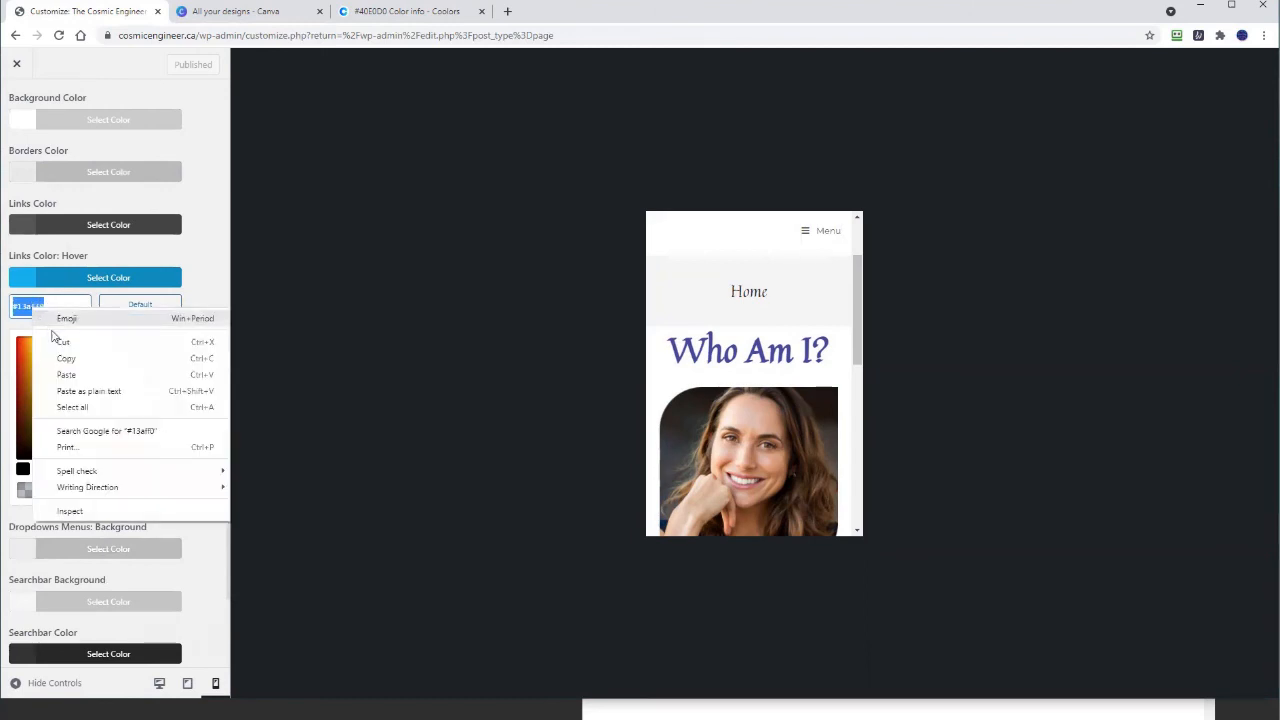
left_click(64, 388)
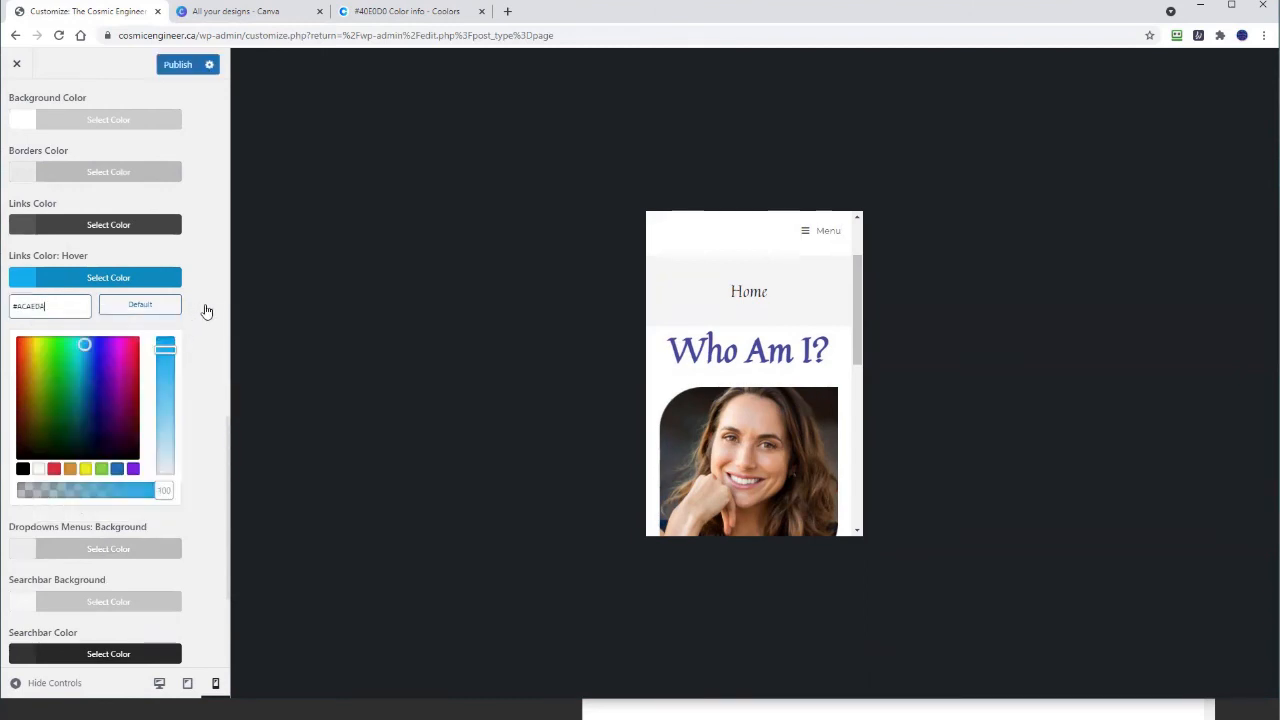
left_click(206, 310)
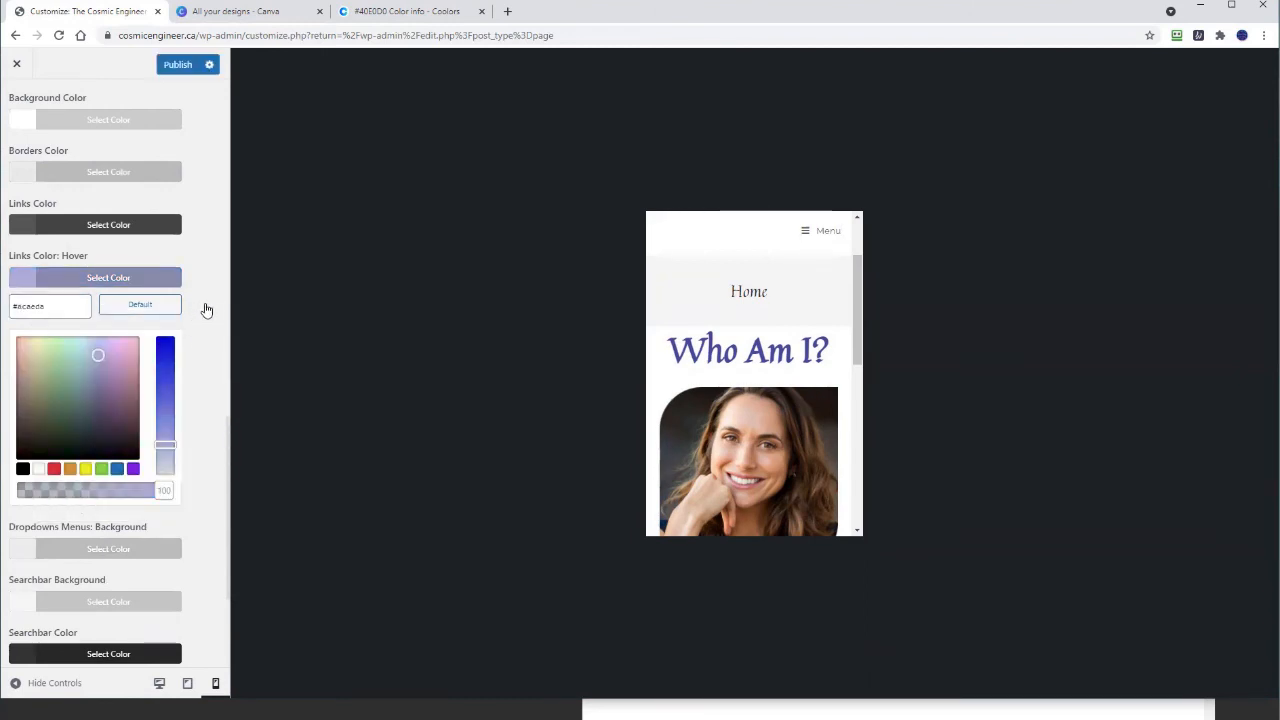
Step: Replace the grey #555555 Links Color with #464B9D from the notes, then publish
key("alt+Tab")
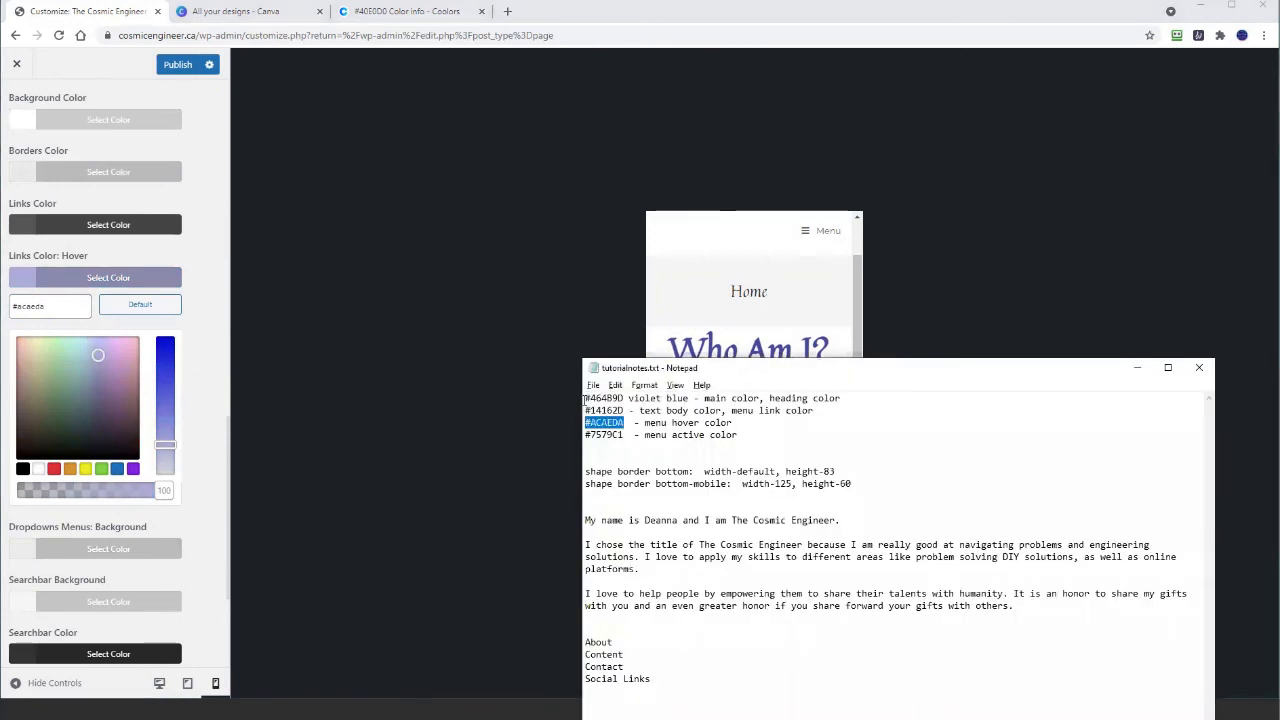
left_click_drag(586, 399, 624, 398)
right_click(624, 398)
left_click(557, 437)
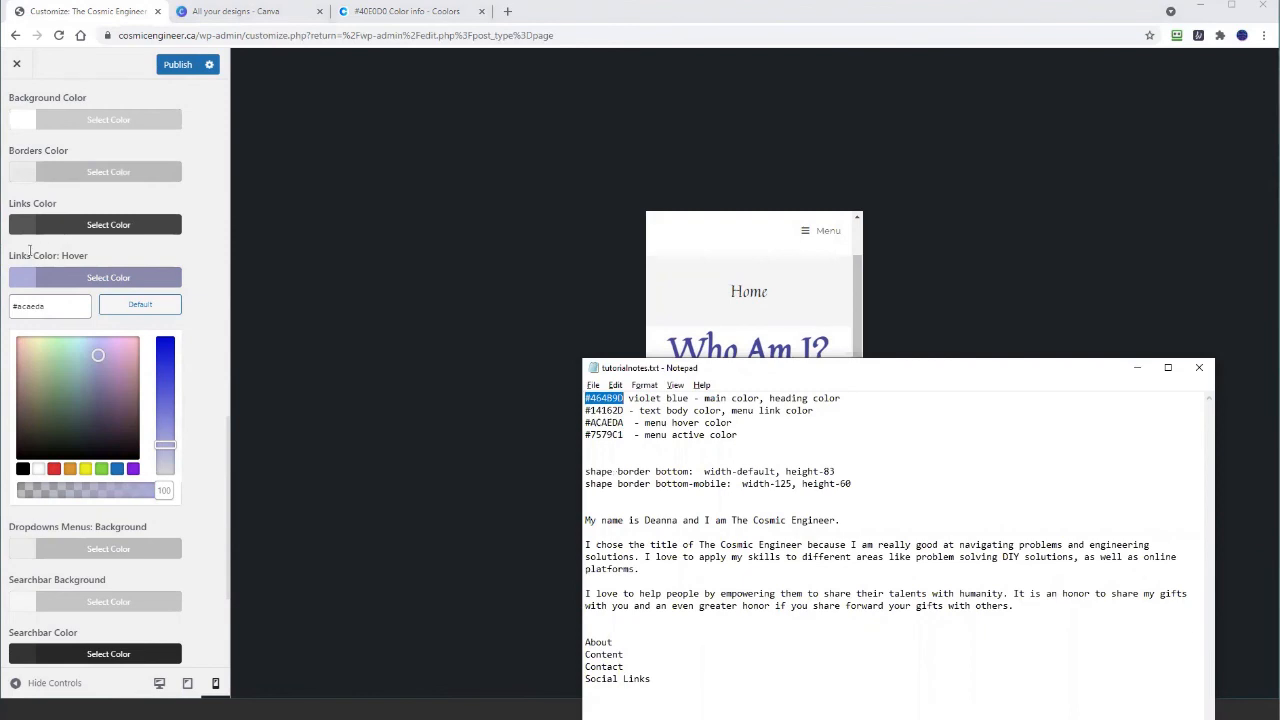
left_click(27, 224)
left_click_drag(46, 252, 12, 252)
right_click(14, 252)
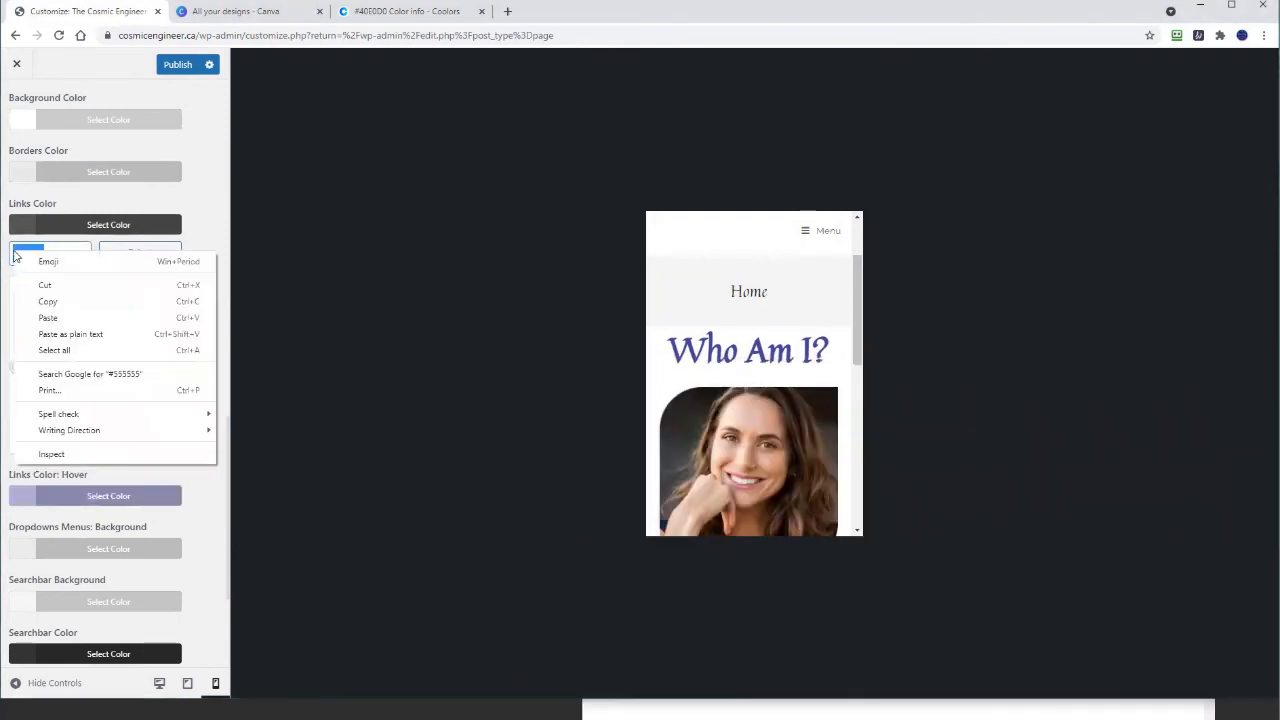
left_click(54, 337)
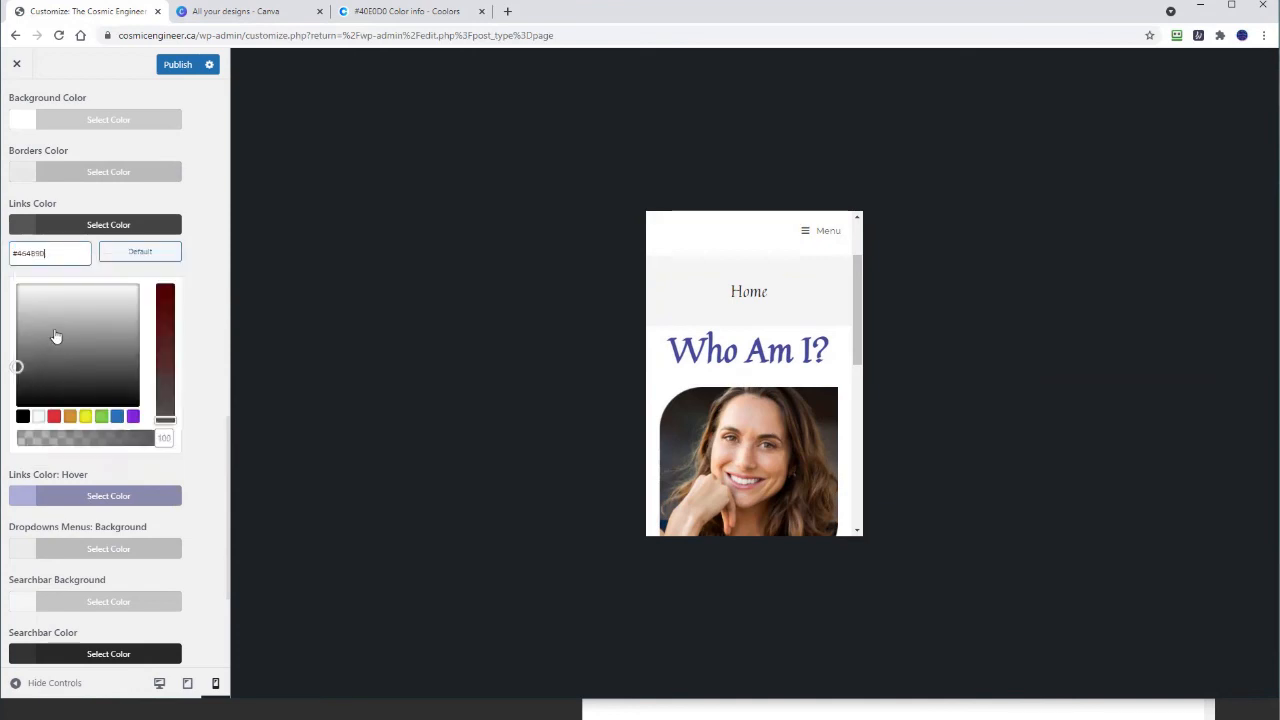
left_click(200, 261)
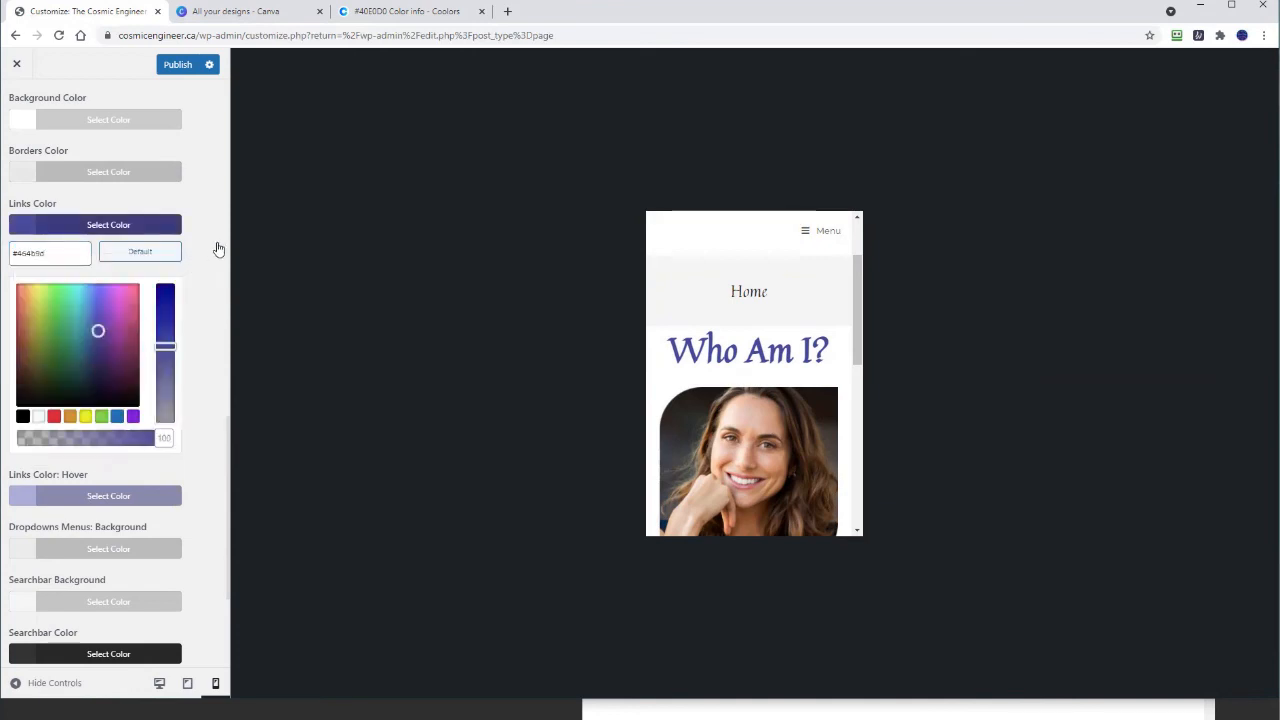
left_click(177, 64)
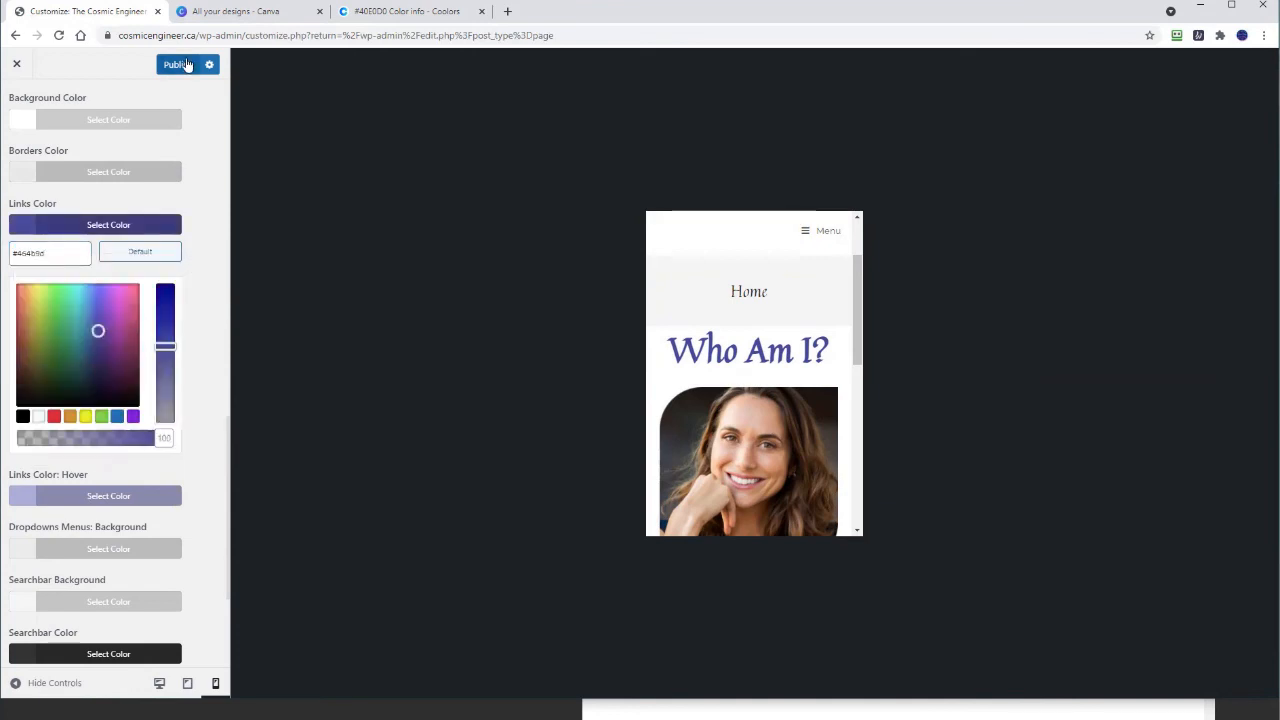
left_click(807, 234)
left_click(806, 231)
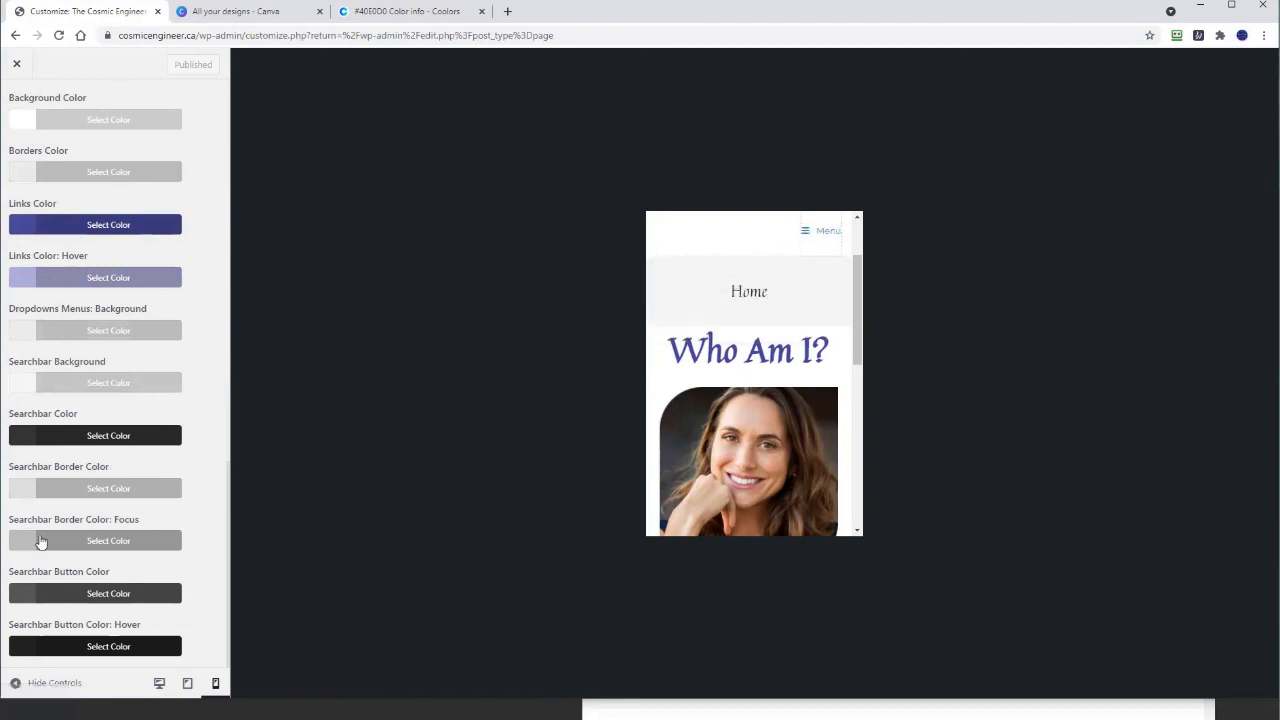
scroll(40, 541, "up", 3)
scroll(40, 541, "down", 1)
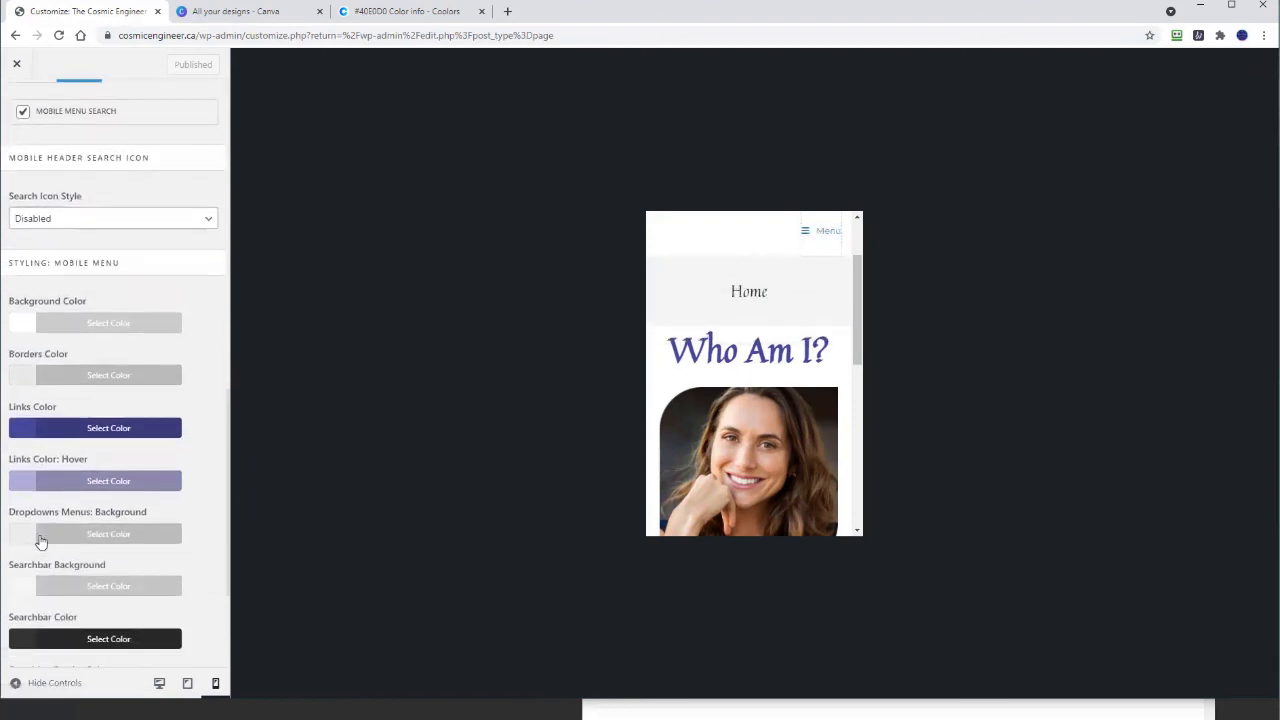
scroll(40, 541, "down", 2)
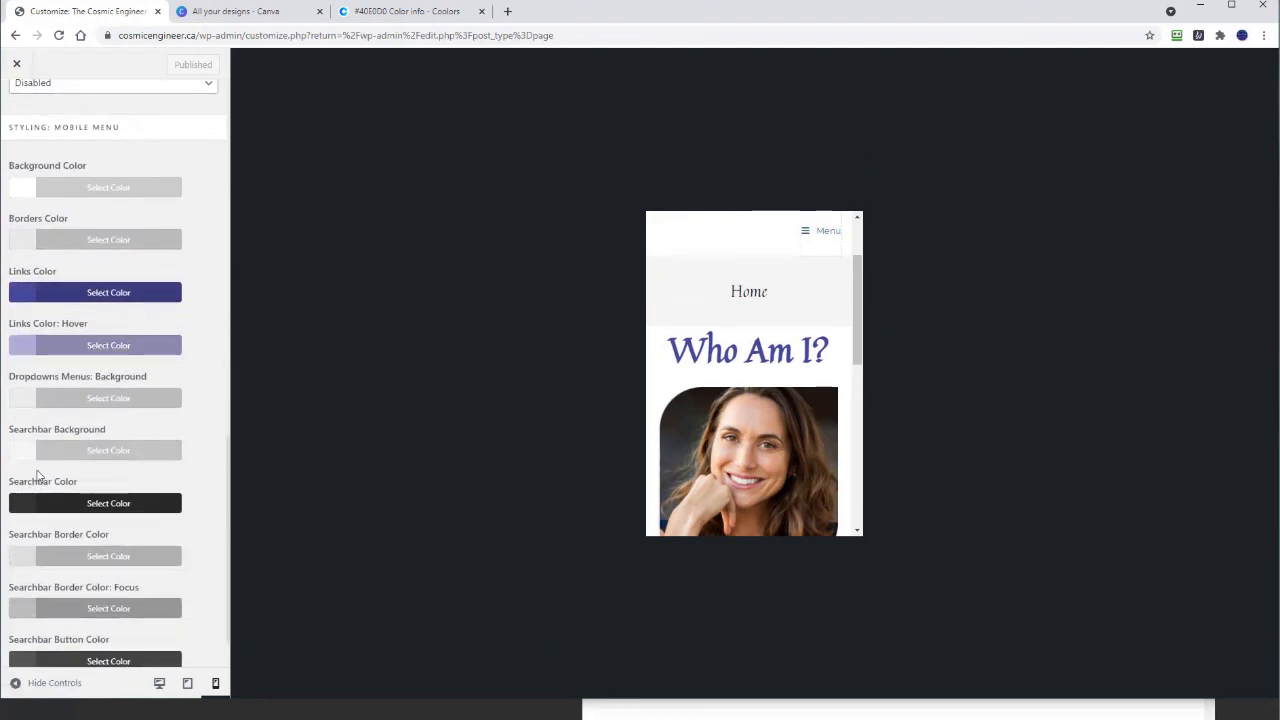
scroll(20, 480, "down", 2)
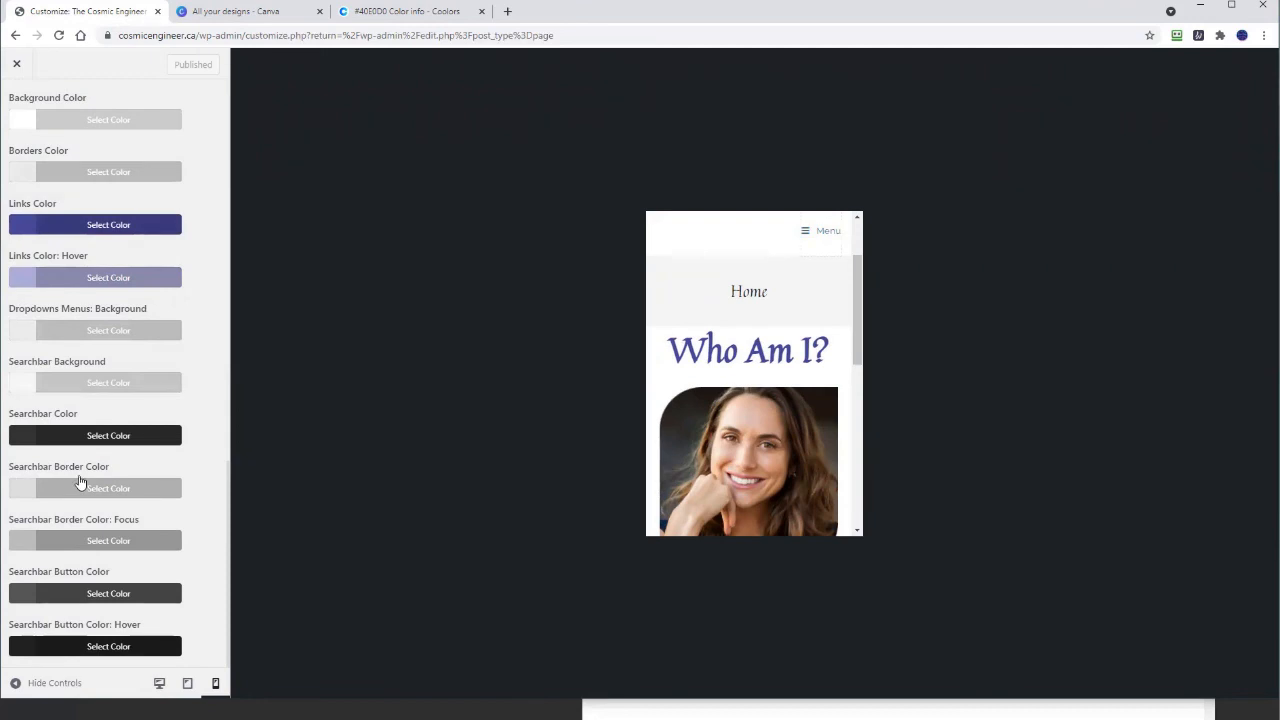
scroll(57, 647, "up", 6)
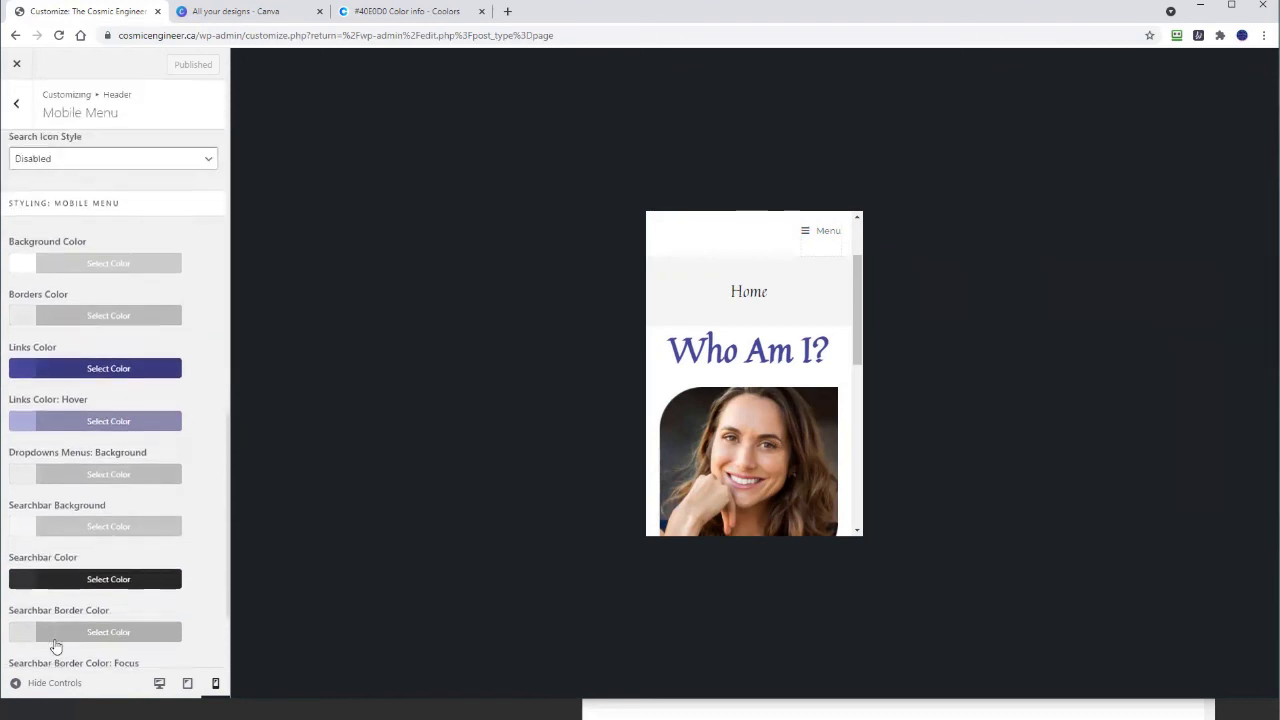
scroll(57, 647, "up", 2)
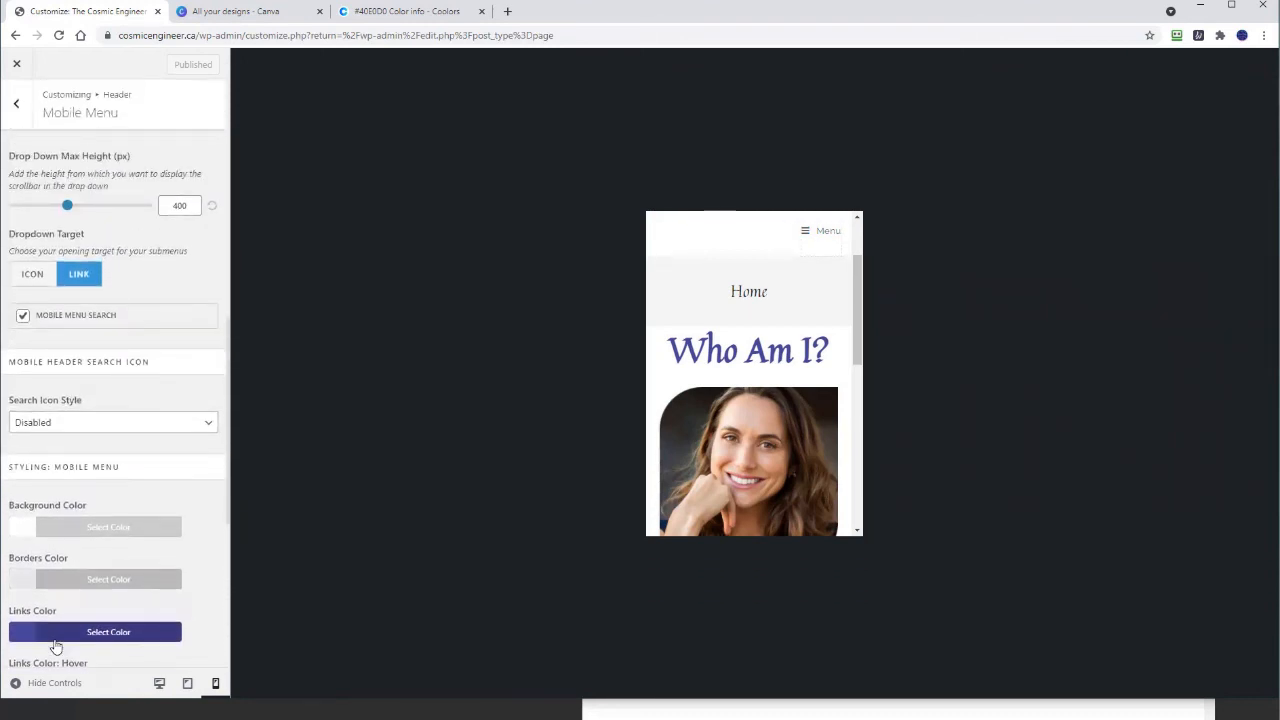
scroll(57, 647, "up", 1)
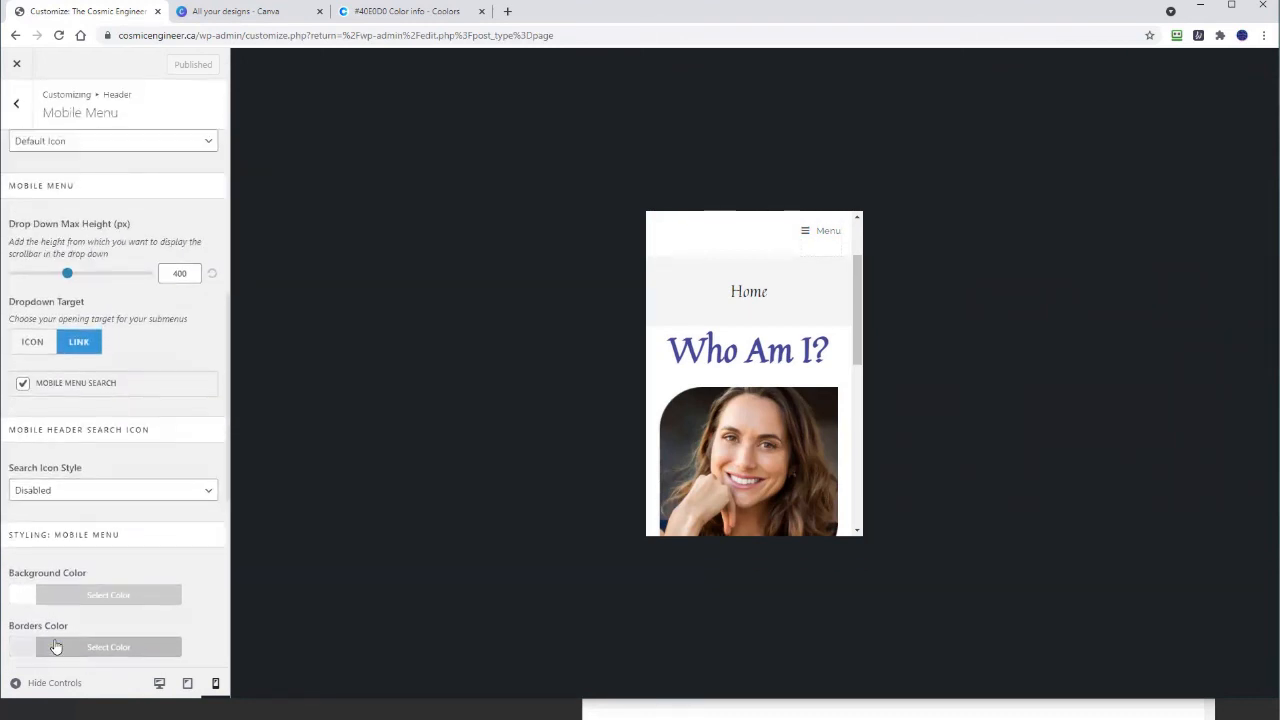
scroll(56, 647, "up", 1)
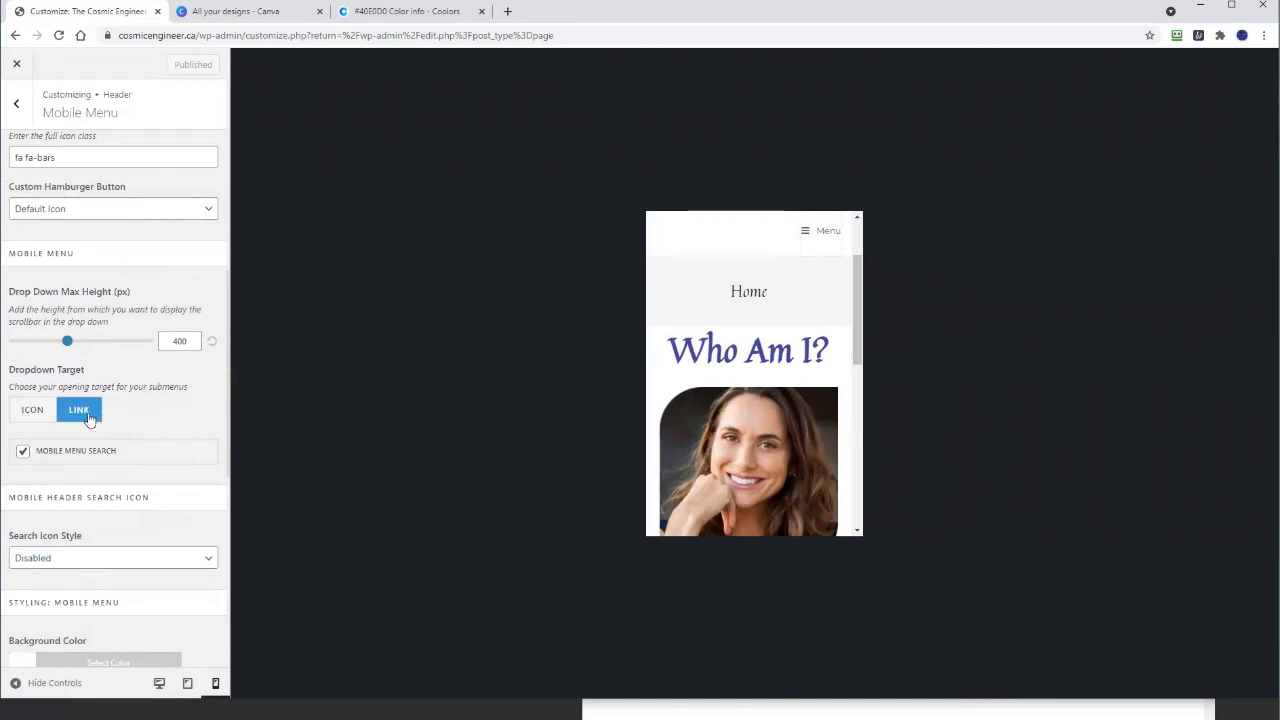
scroll(113, 489, "up", 2)
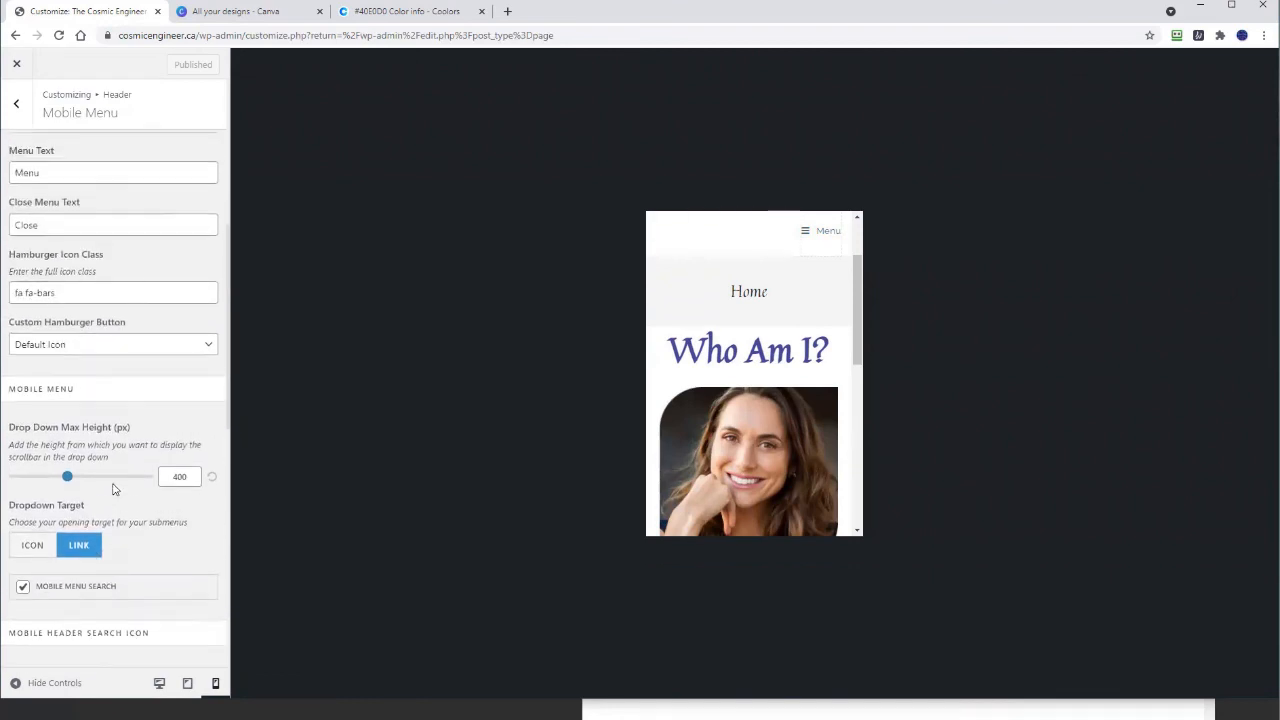
scroll(113, 489, "up", 2)
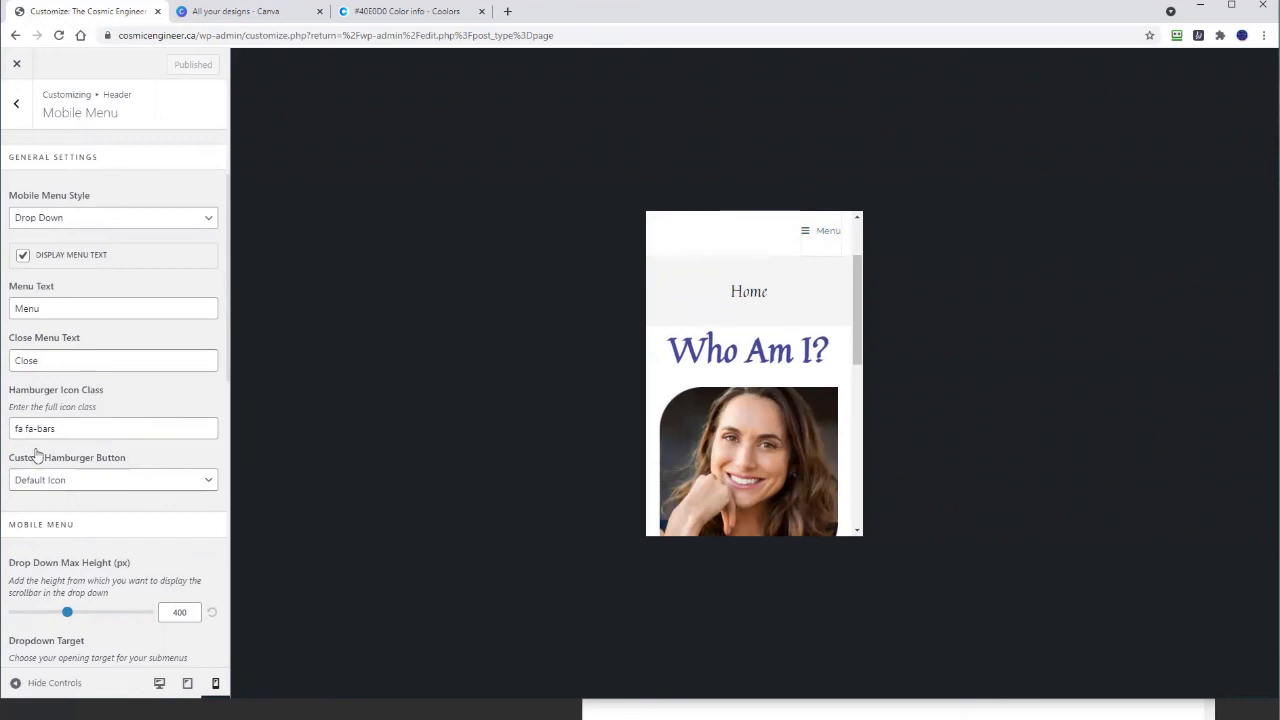
left_click(74, 222)
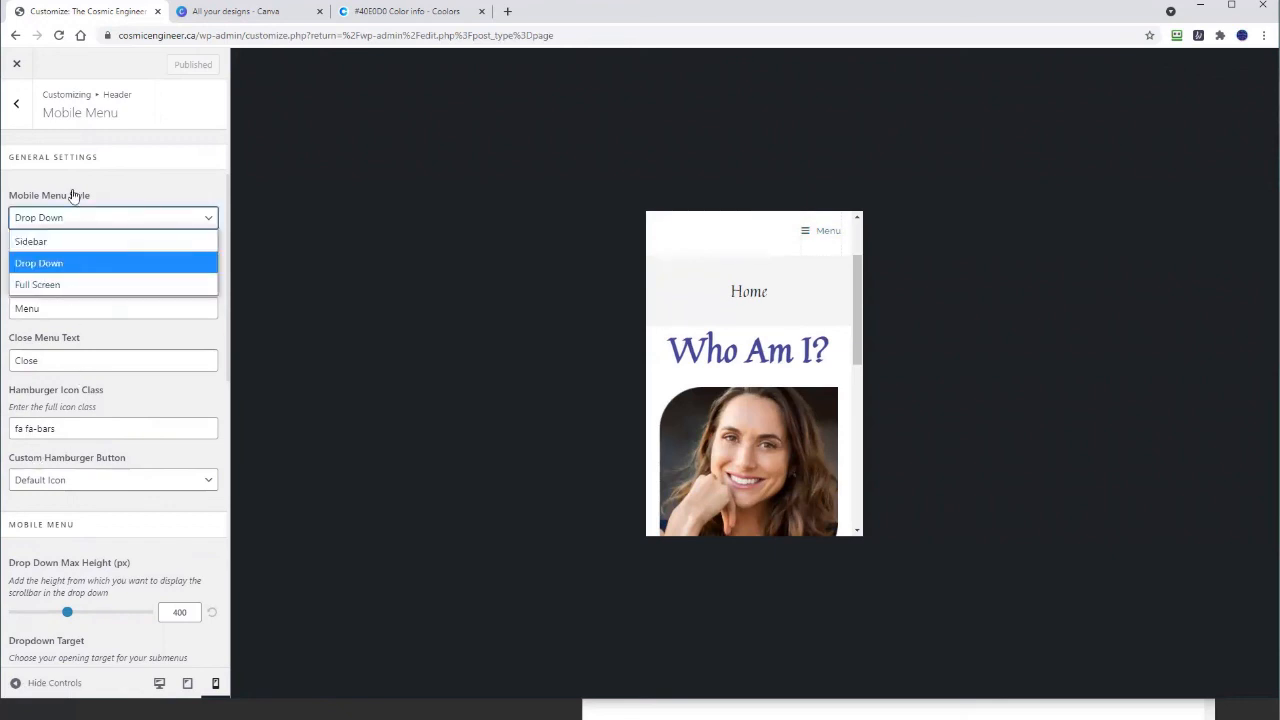
left_click(125, 189)
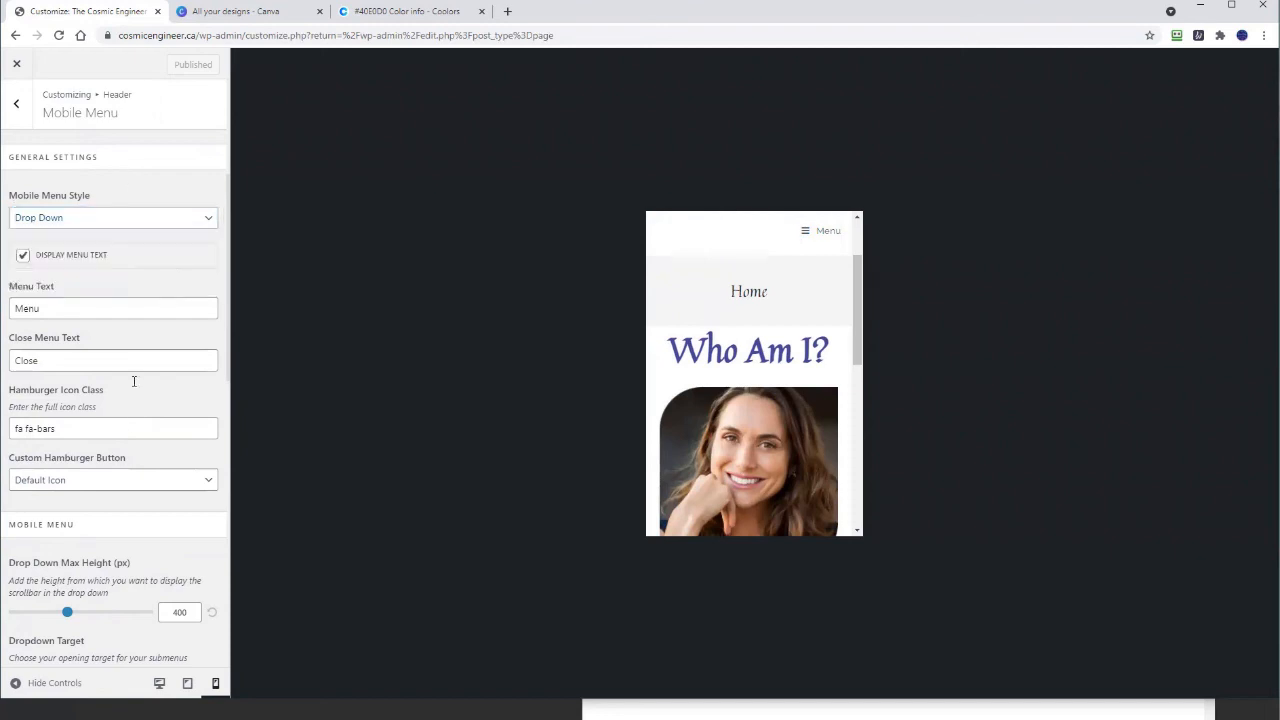
scroll(129, 466, "down", 4)
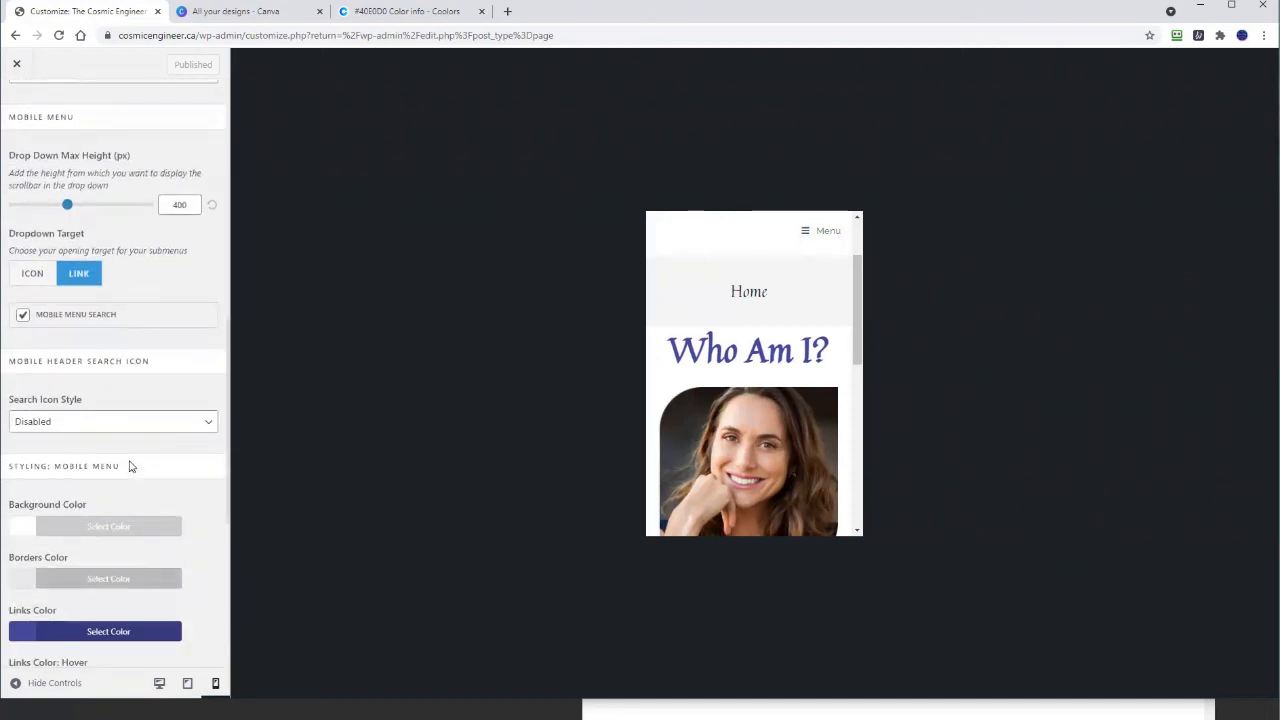
scroll(129, 466, "up", 5)
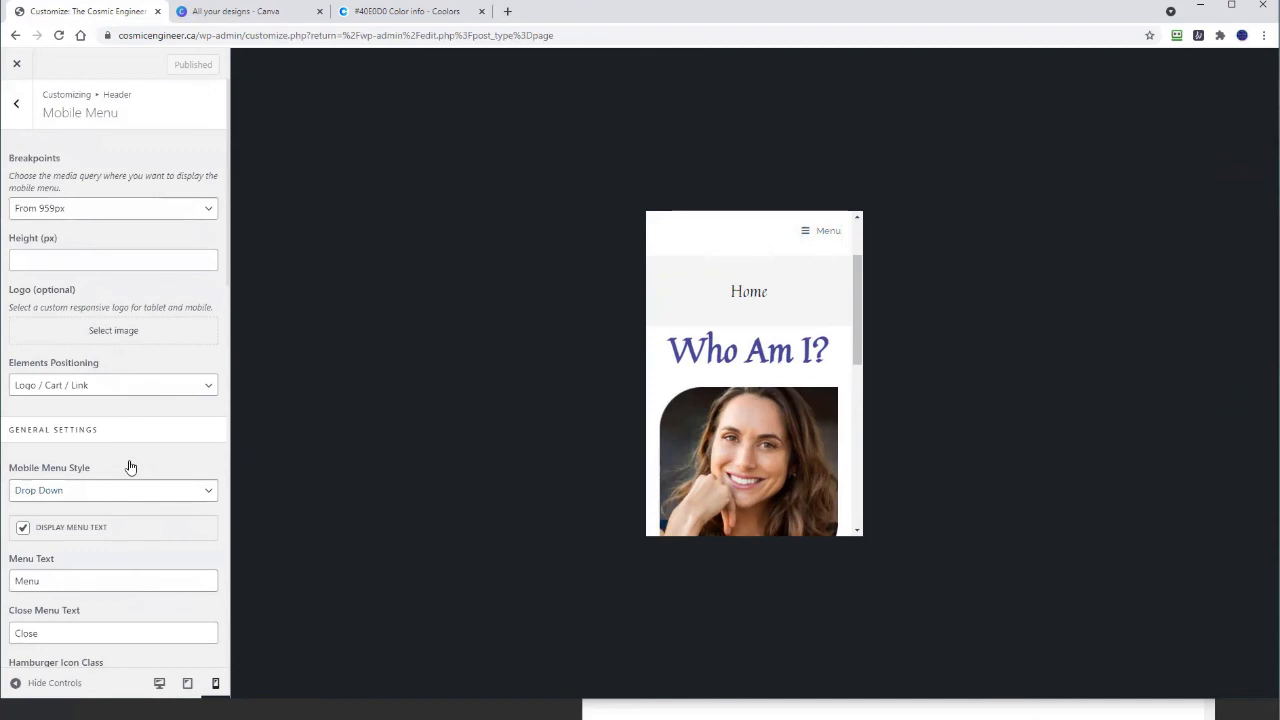
Step: Return the preview to desktop width and open Header > Header Media settings
left_click(160, 686)
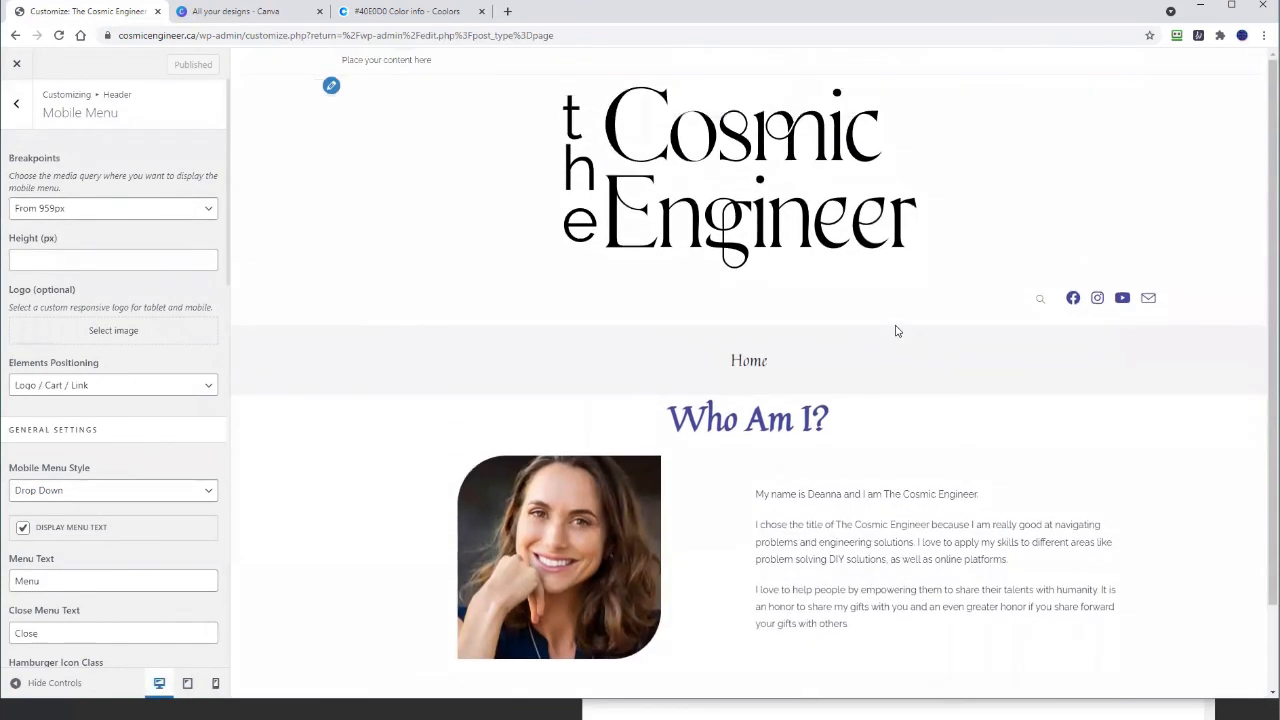
left_click(17, 104)
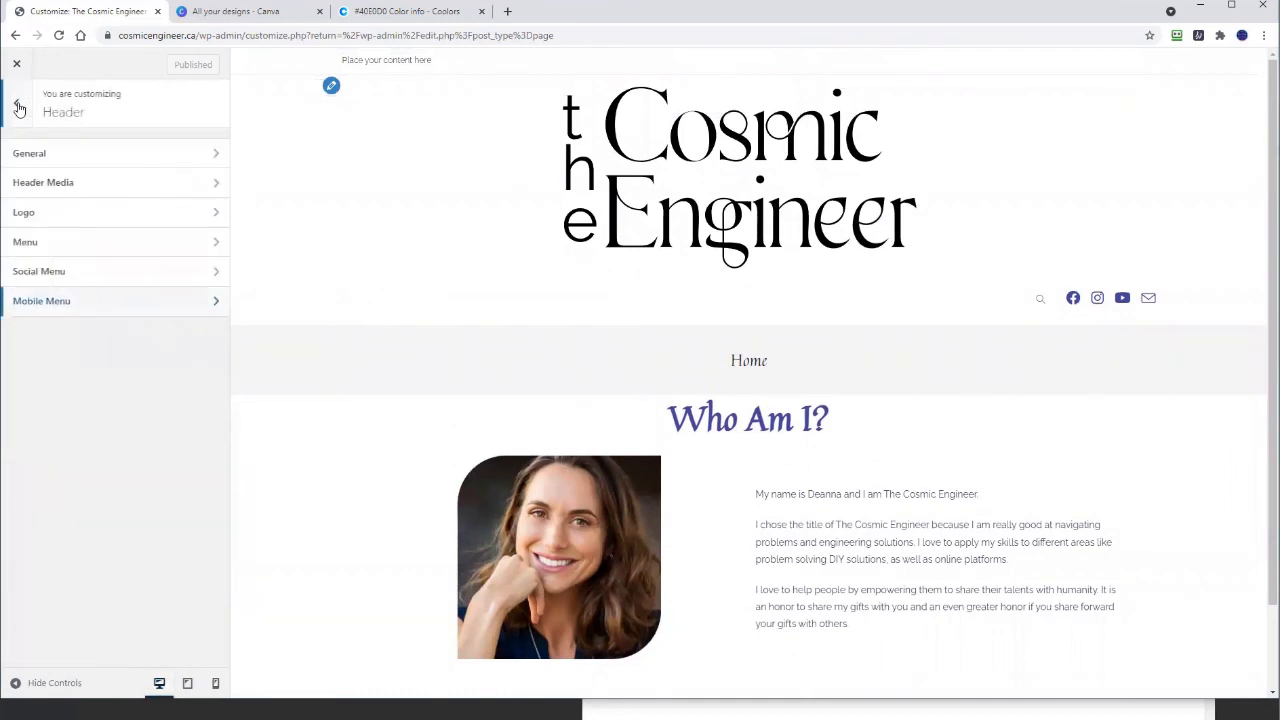
left_click(36, 190)
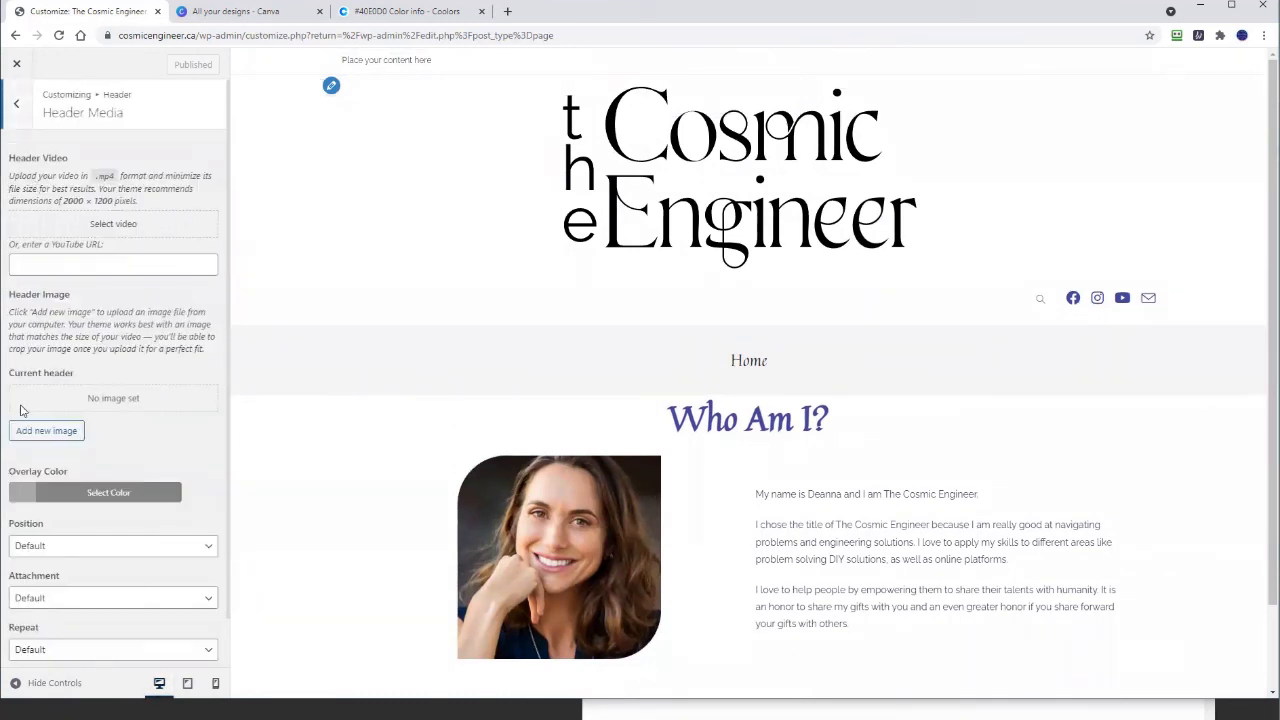
scroll(21, 430, "down", 1)
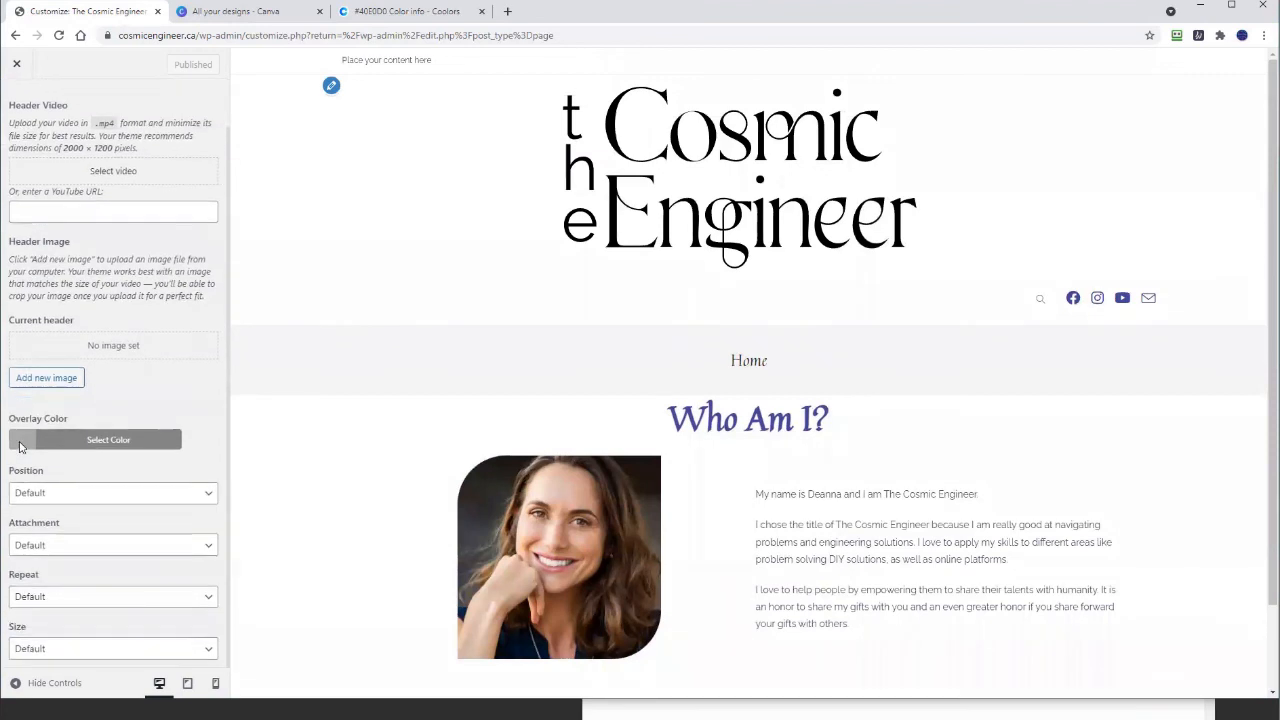
scroll(21, 447, "up", 1)
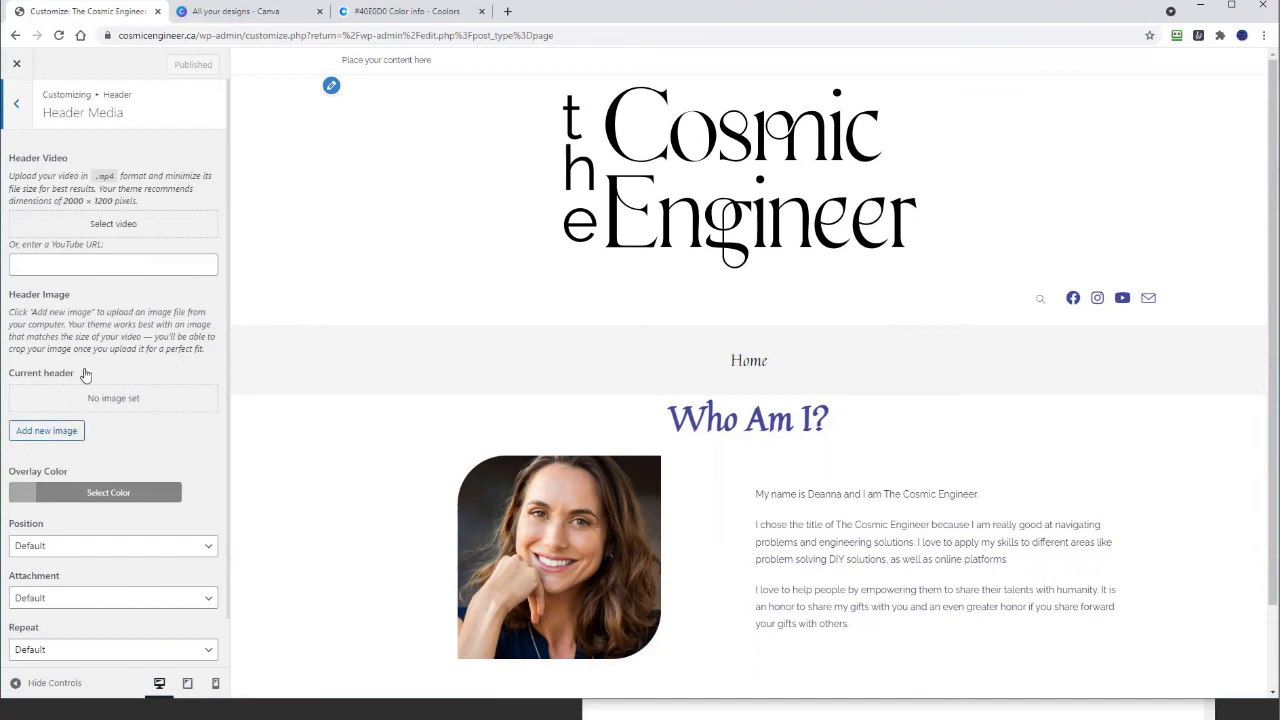
scroll(85, 374, "down", 1)
scroll(85, 378, "up", 1)
Step: Back out to the main Customizer menu, glance at Site Identity, then open General Options
left_click(14, 106)
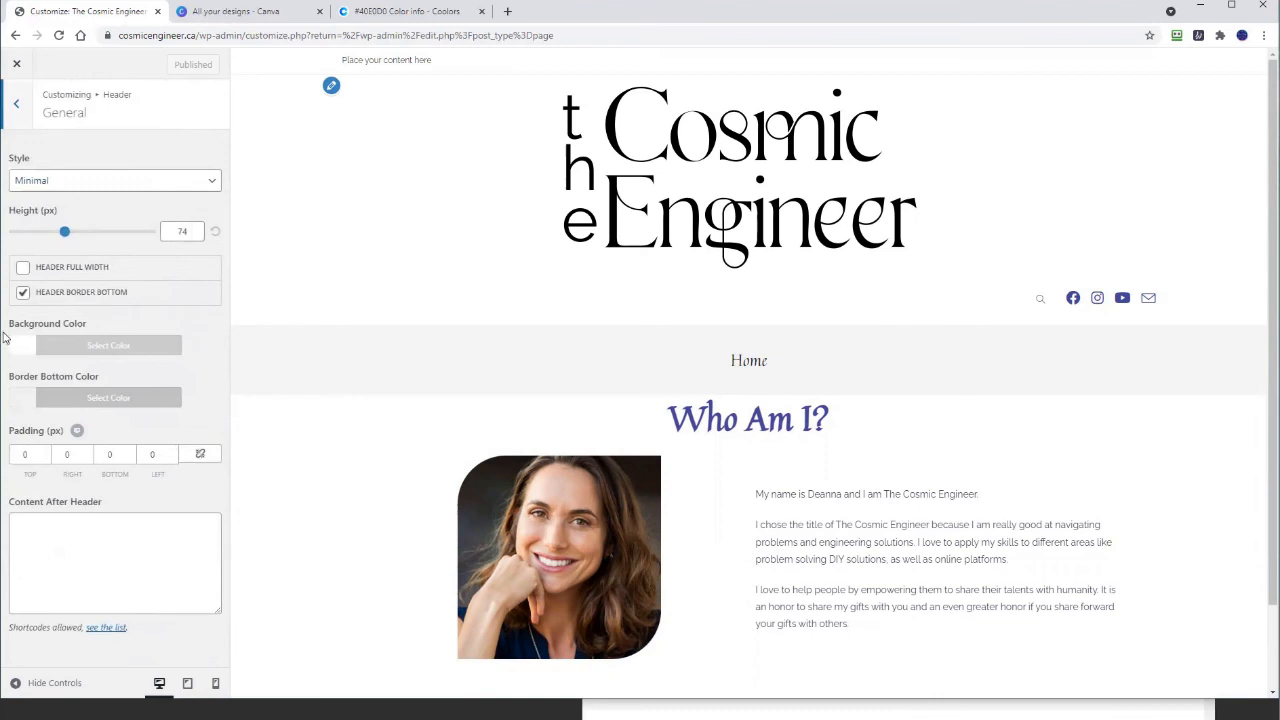
left_click(21, 106)
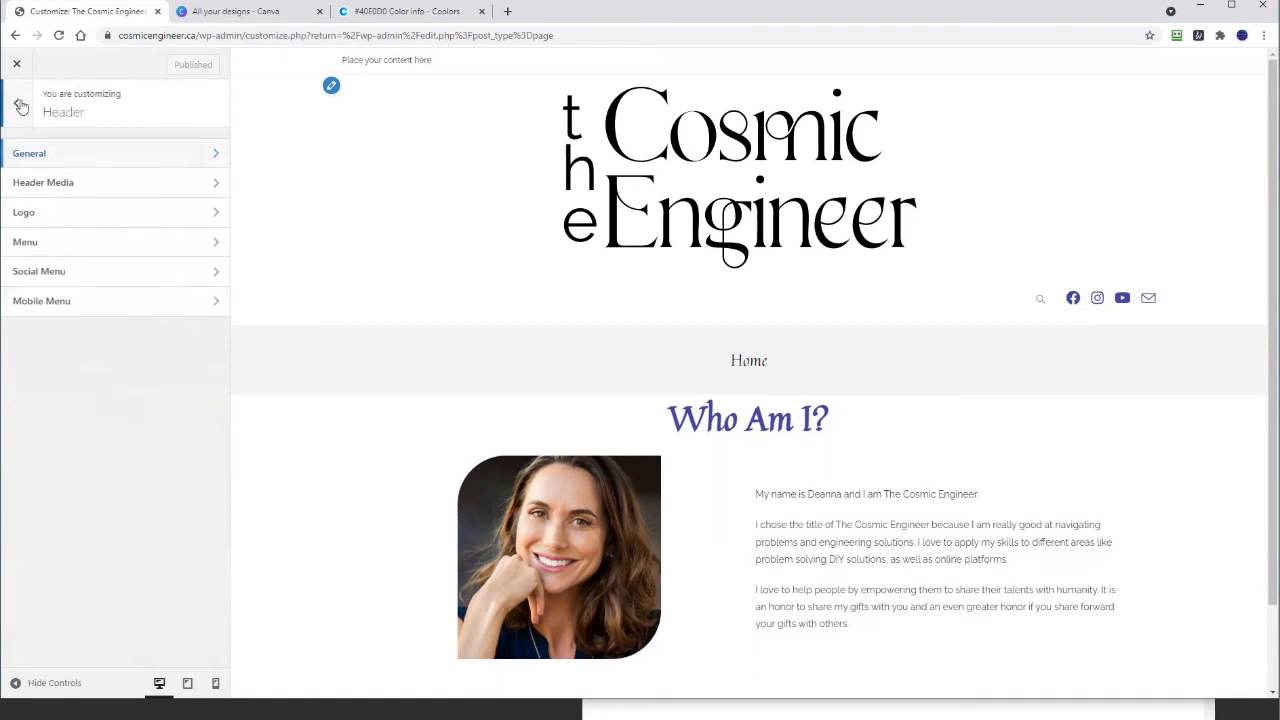
left_click(21, 106)
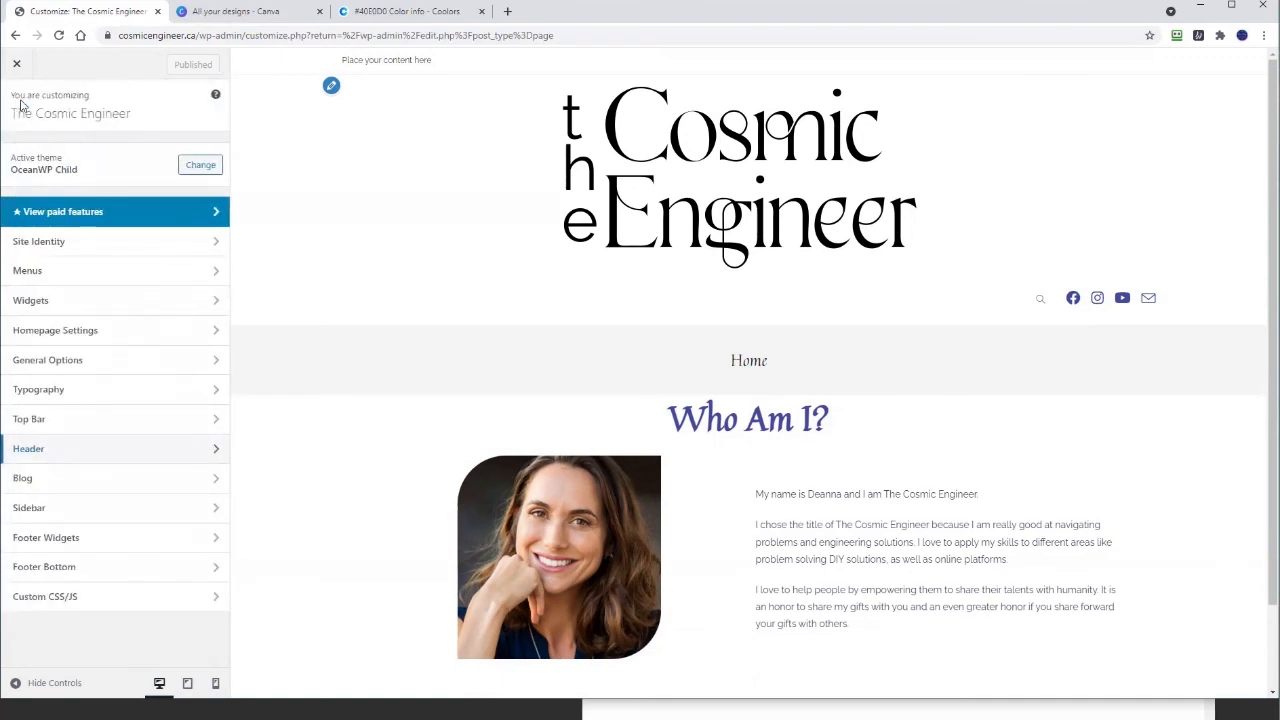
left_click(44, 252)
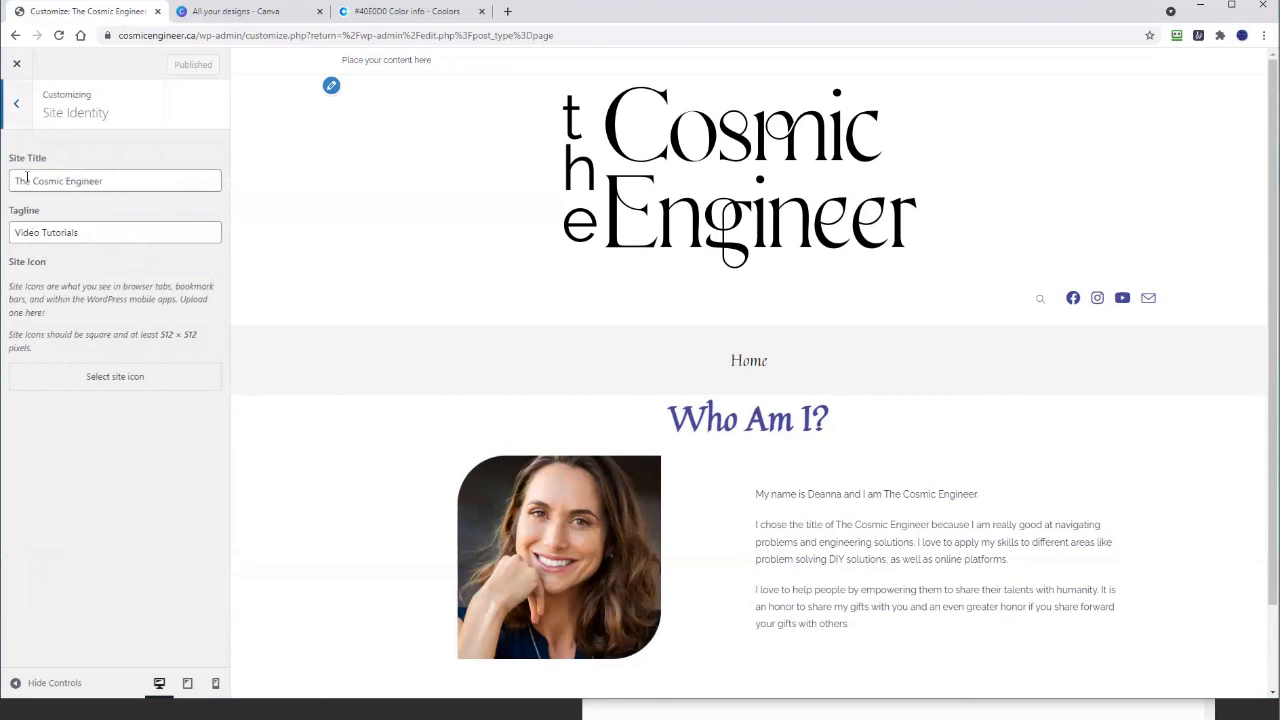
left_click(18, 108)
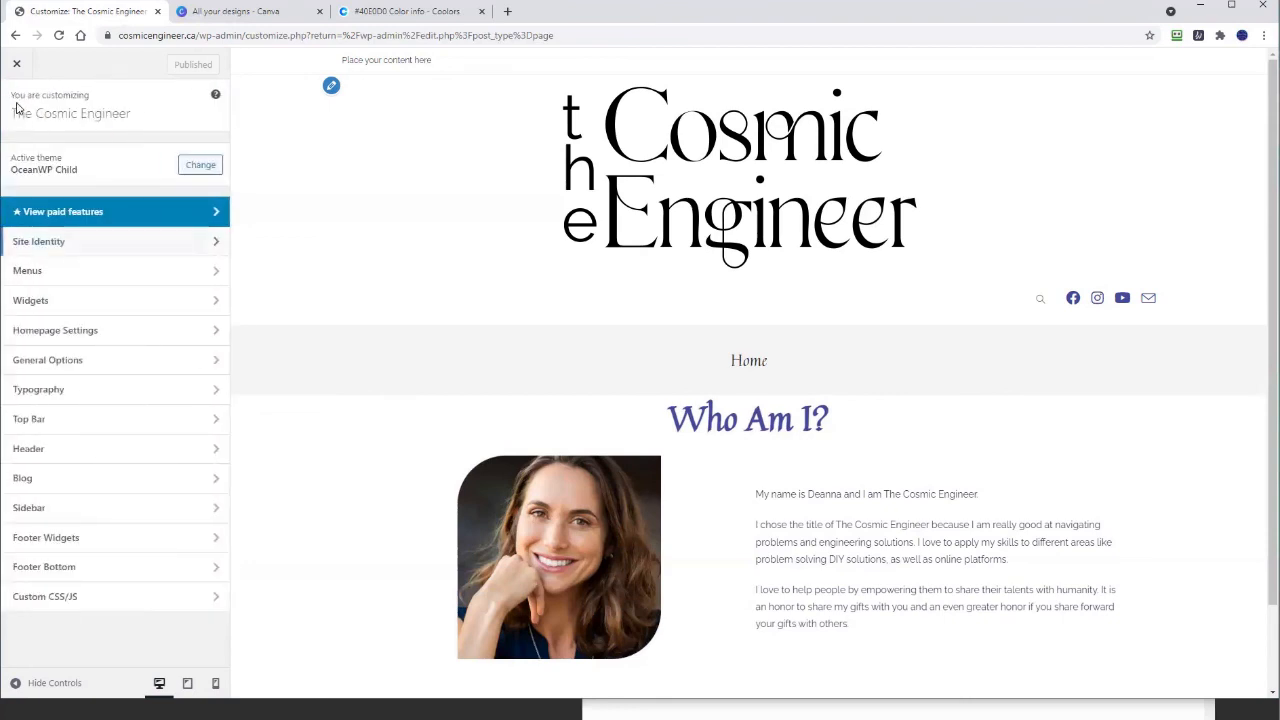
left_click(67, 368)
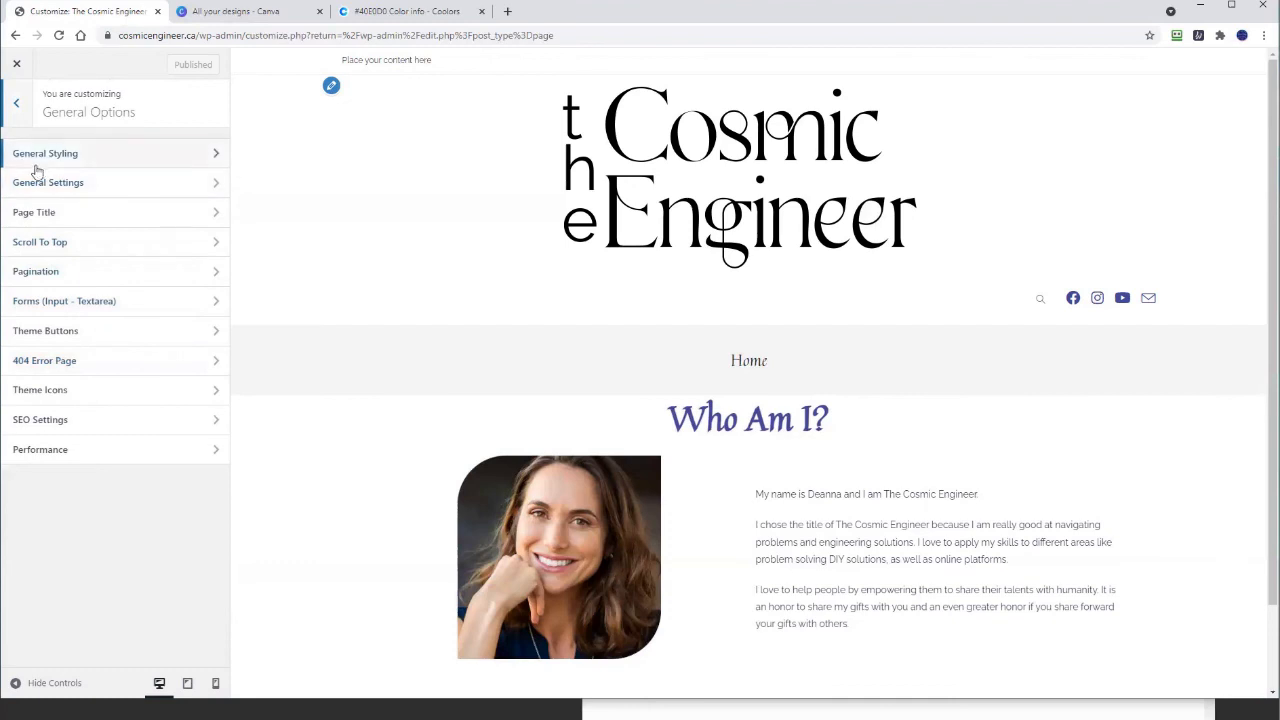
Step: In Page Title, turn breadcrumb Show Item Title off and back on, then publish the changes
left_click(24, 212)
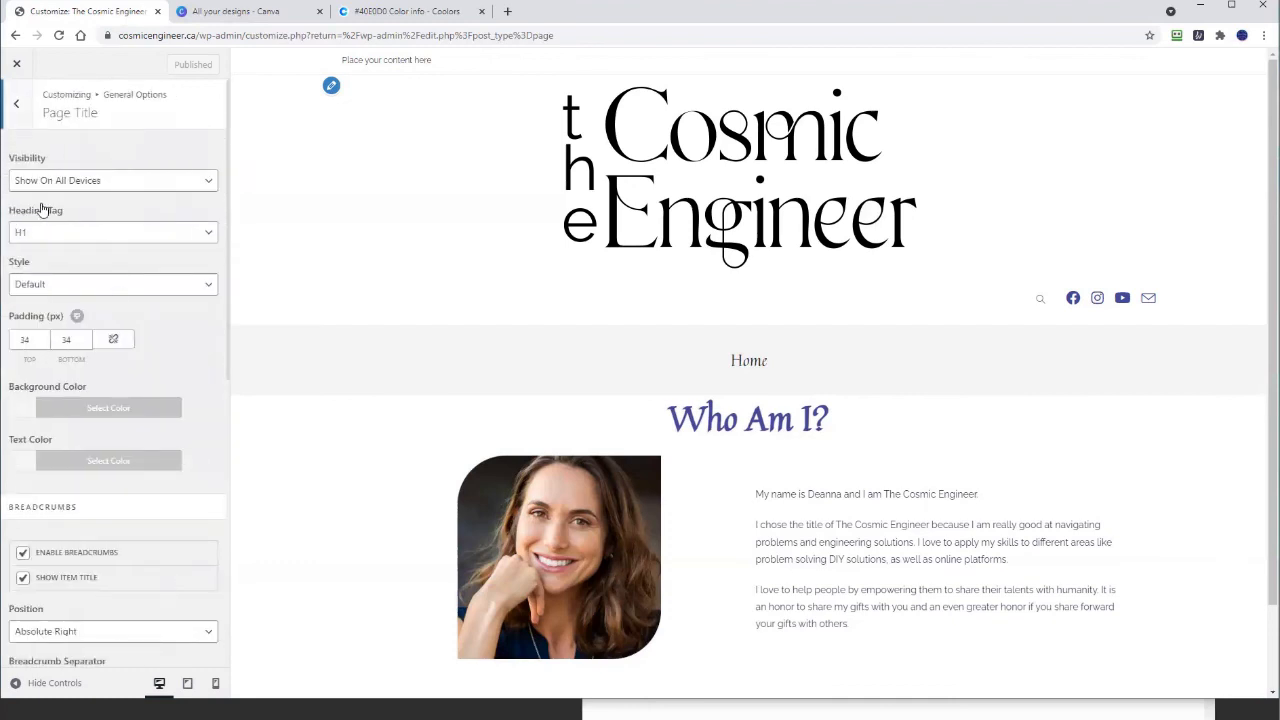
left_click(22, 580)
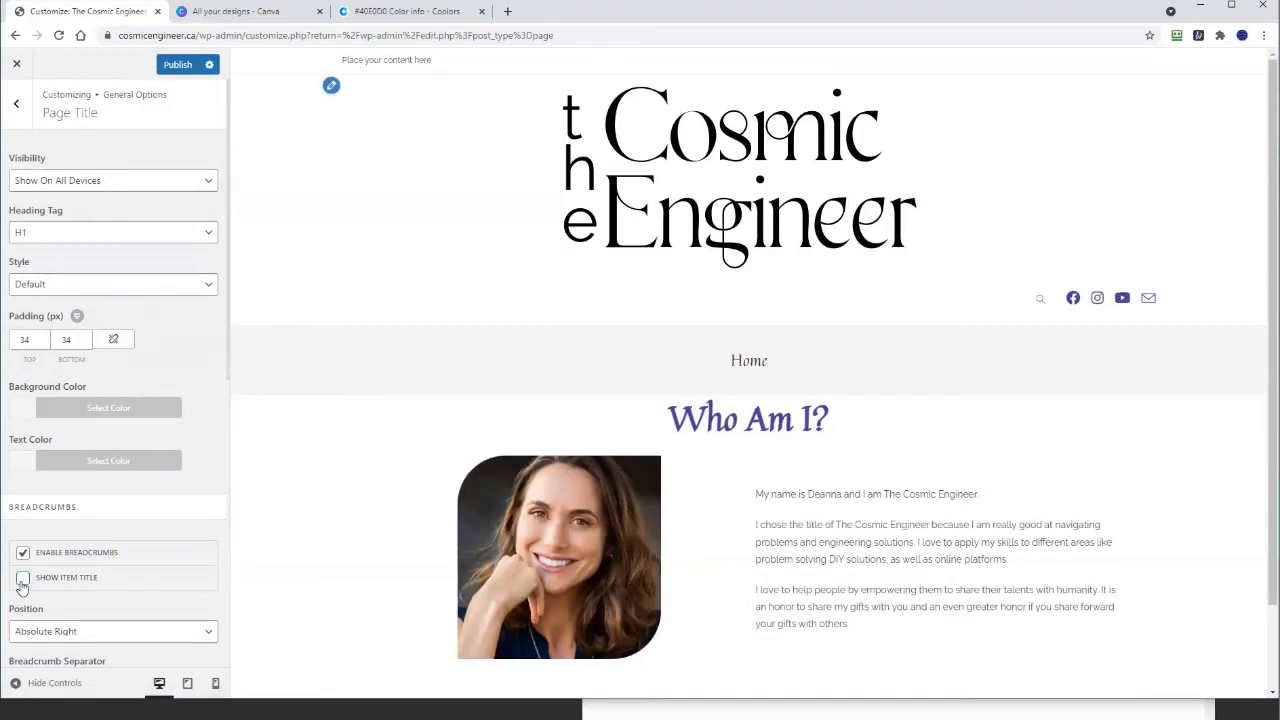
left_click(22, 580)
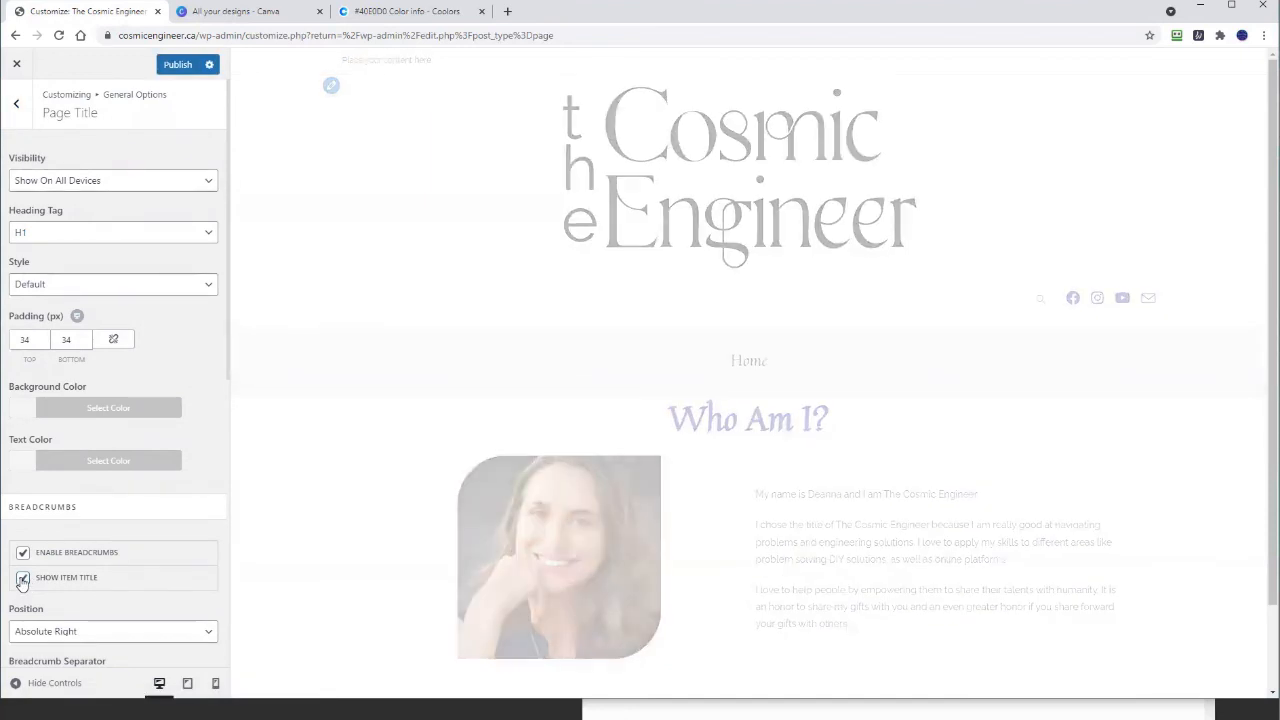
scroll(22, 585, "down", 5)
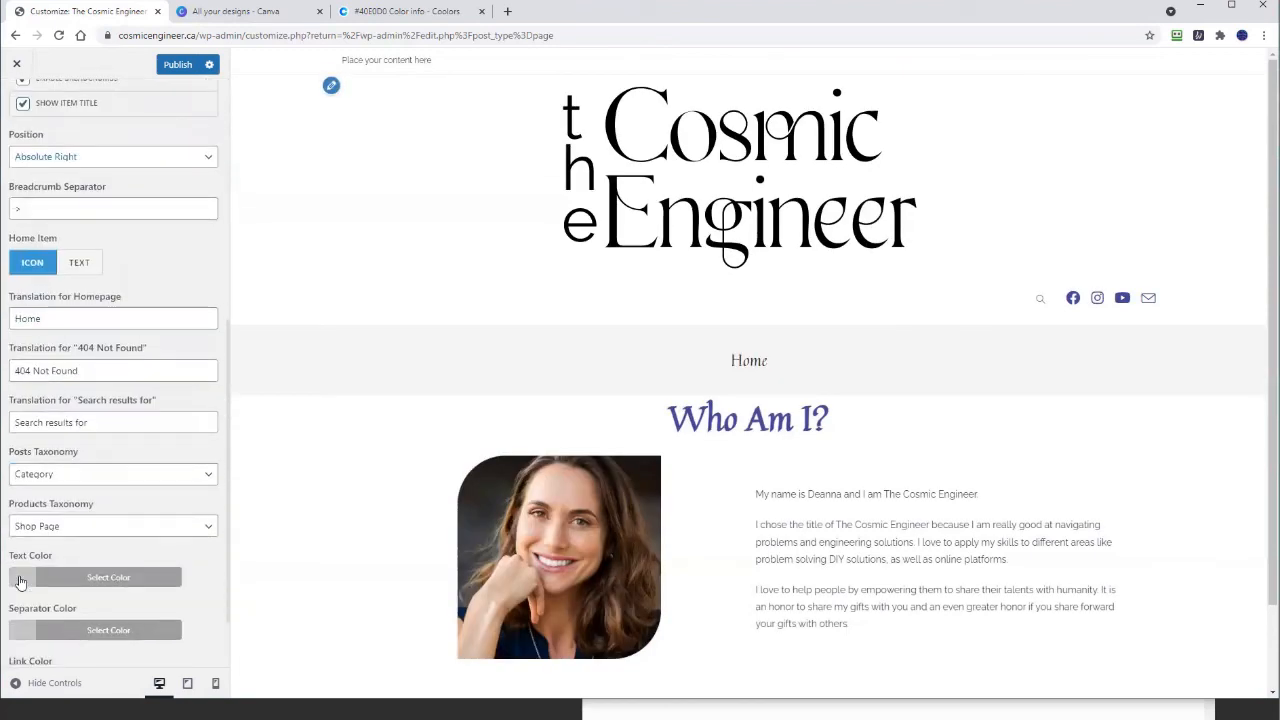
scroll(20, 582, "up", 5)
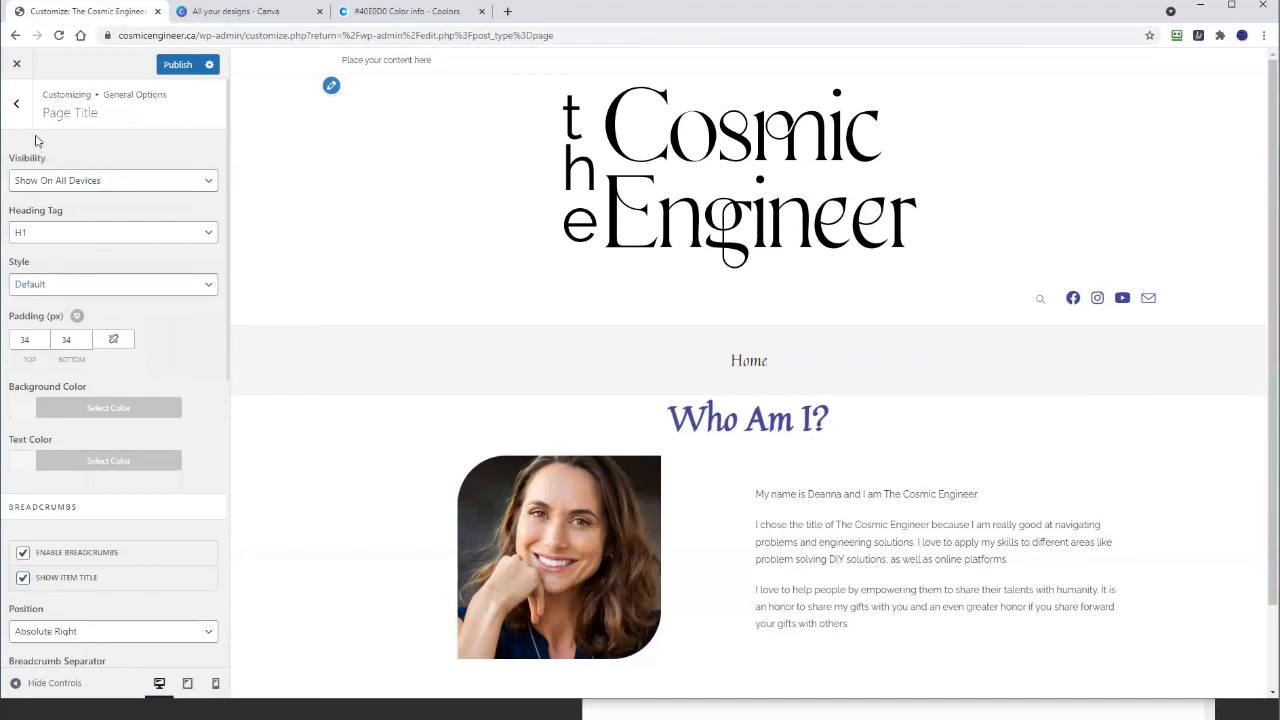
left_click(171, 70)
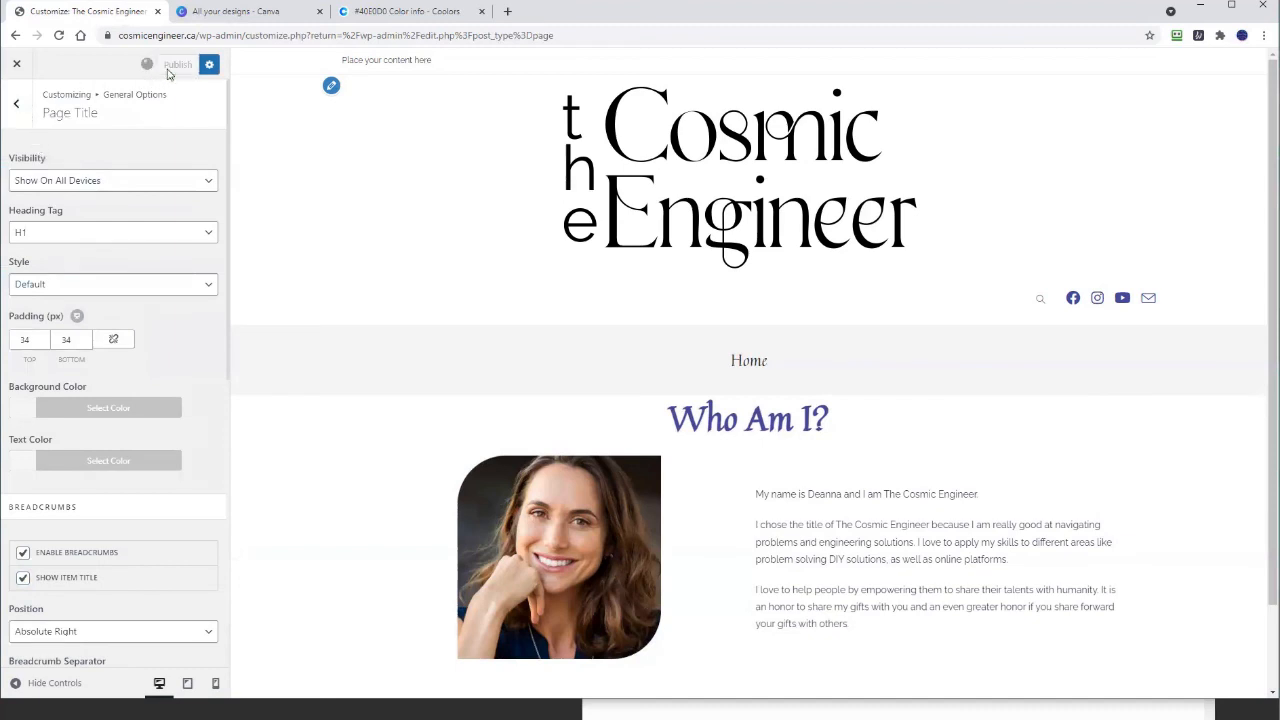
Step: Close the Customizer back to All Pages and answer No thanks to the Elementor feedback notice
left_click(16, 107)
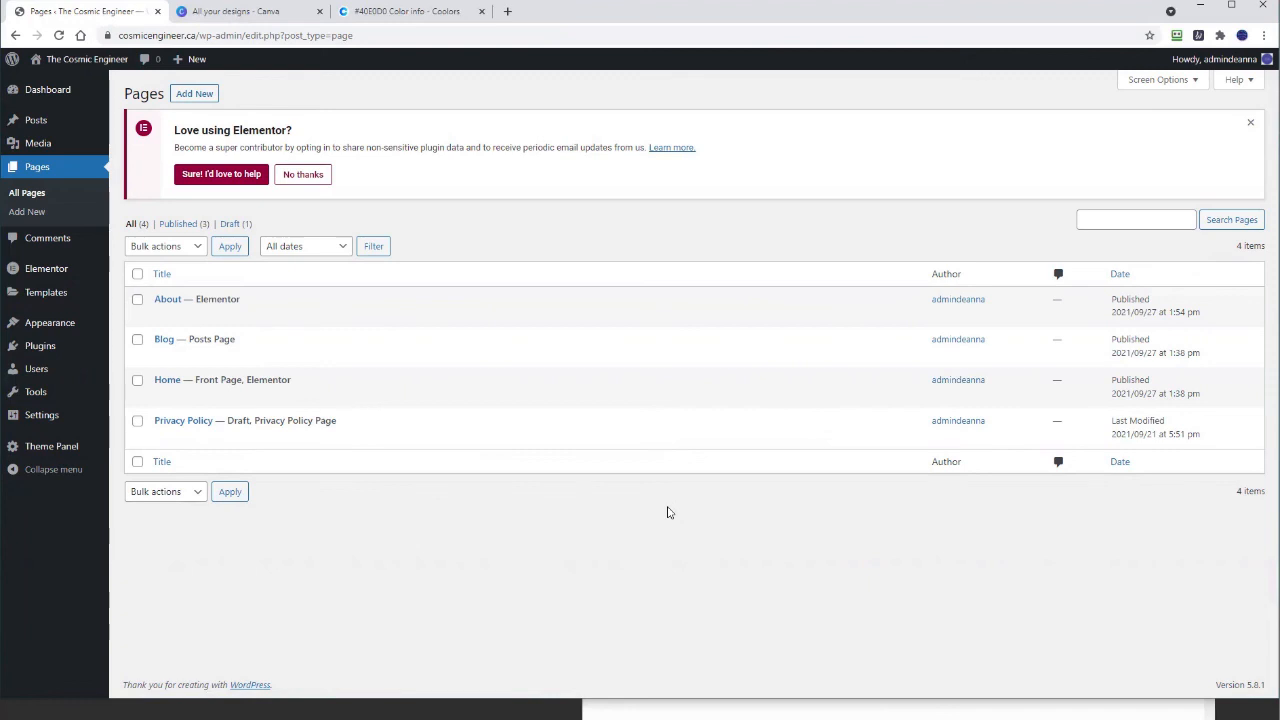
left_click(305, 172)
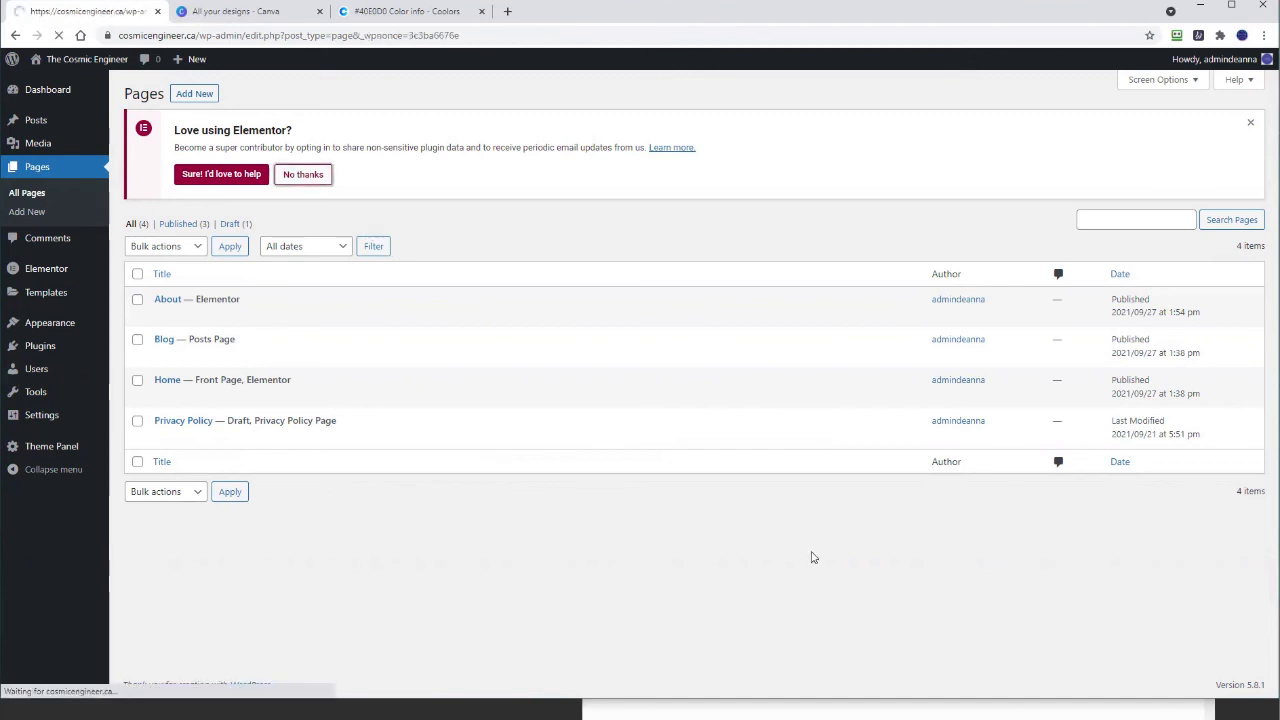